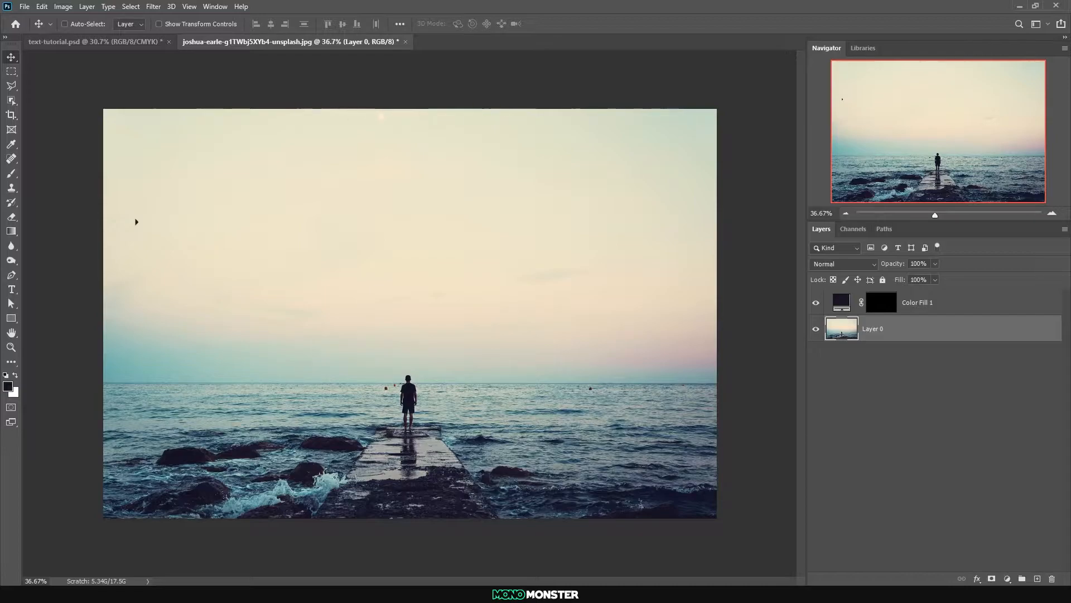
Delete the Color Fill 1 layer and add the text "TOP 5 BEACH DESTINTIONS" in the upper sky
{"action": "left_click_drag", "start_coordinate": [938, 320], "coordinate": [1052, 578]}
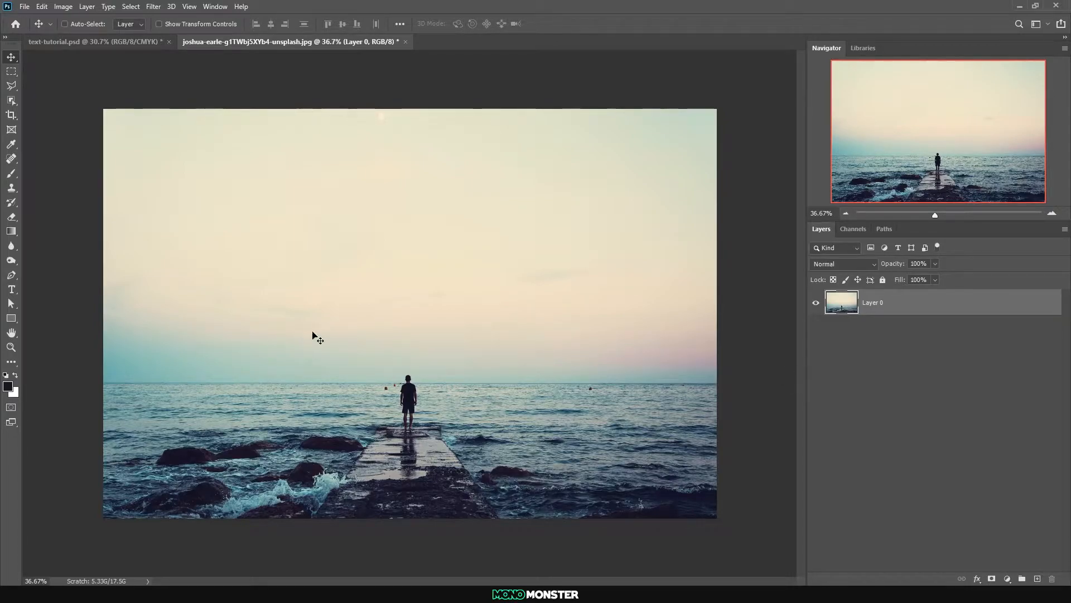
{"action": "left_click", "coordinate": [11, 289]}
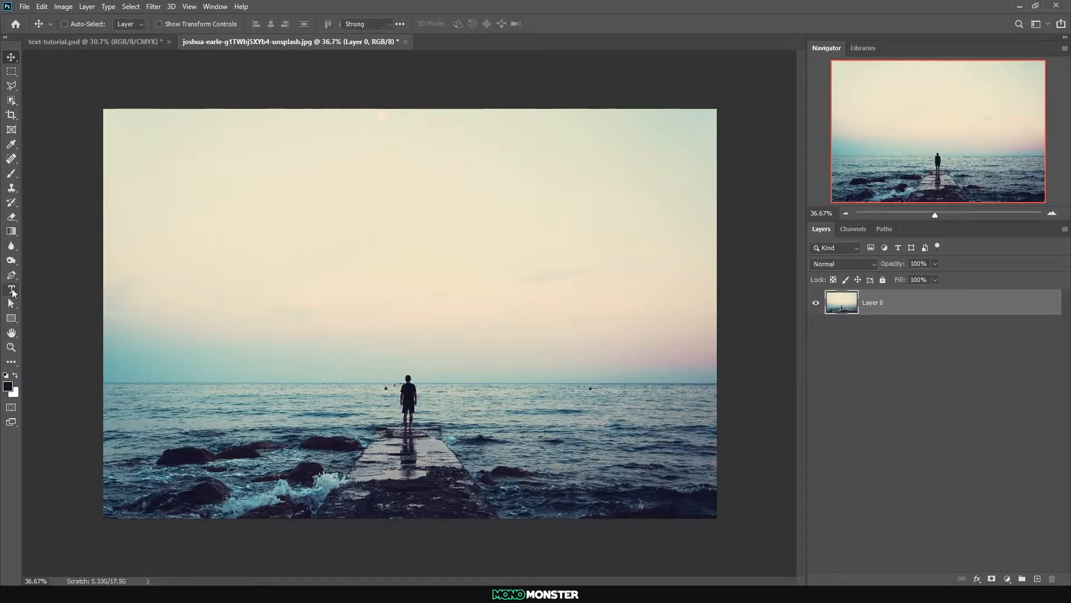
{"action": "left_click", "coordinate": [315, 179]}
{"action": "type", "text": "TOP 5 BEACH DESTINTIONS"}
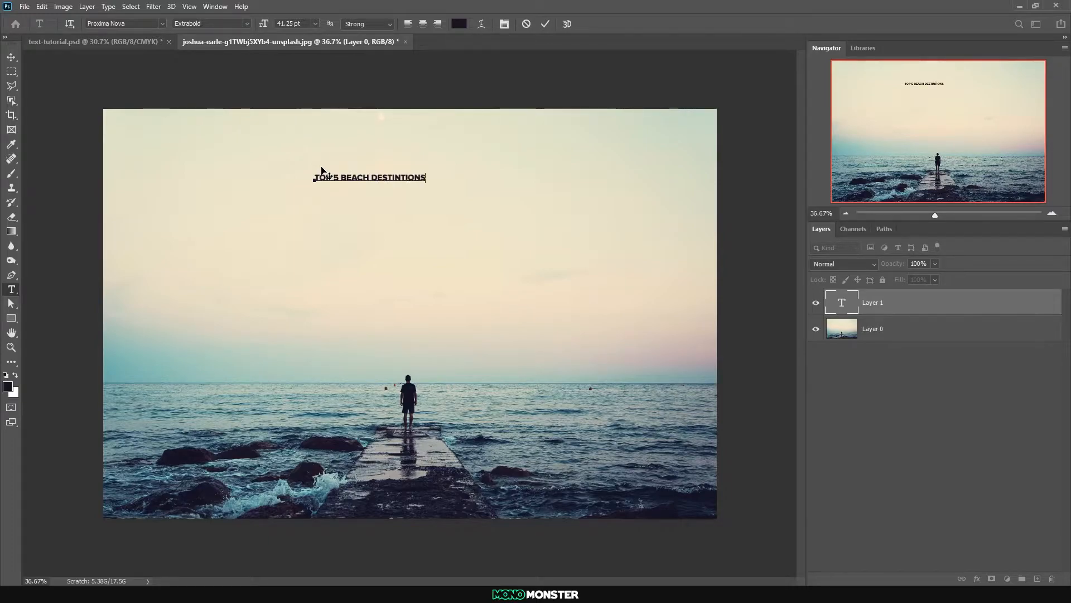
Move the title text further left and slightly up in the sky, keeping its size
{"action": "left_click", "coordinate": [11, 57]}
{"action": "left_click_drag", "start_coordinate": [368, 179], "coordinate": [269, 174]}
{"action": "key", "text": "ctrl+t"}
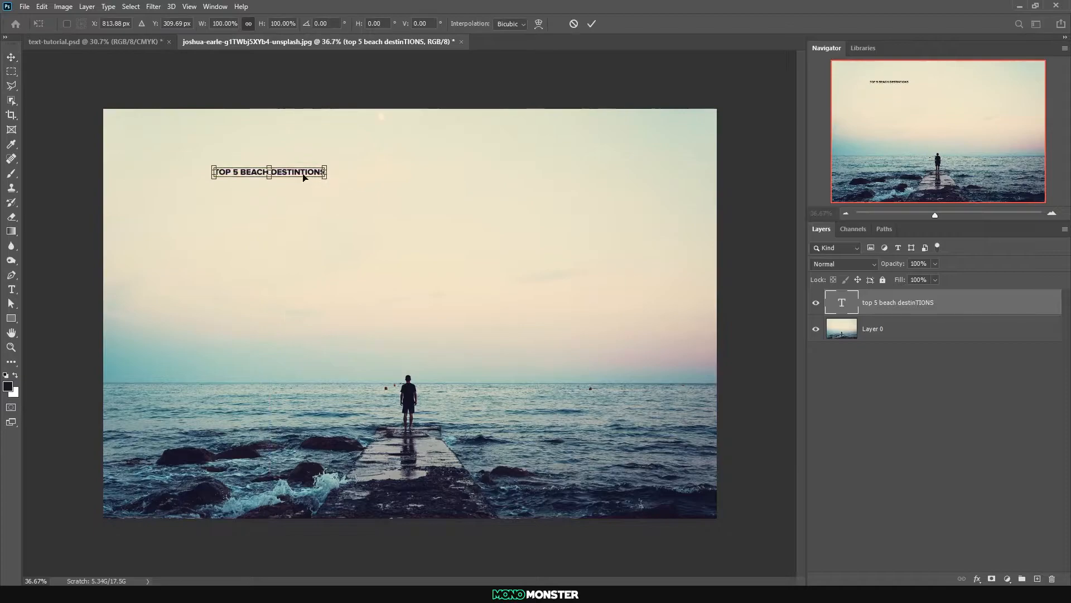
{"action": "key", "text": "Return"}
Add a paragraph text box filled with Lorem ipsum placeholder text below the title
{"action": "key", "text": "t"}
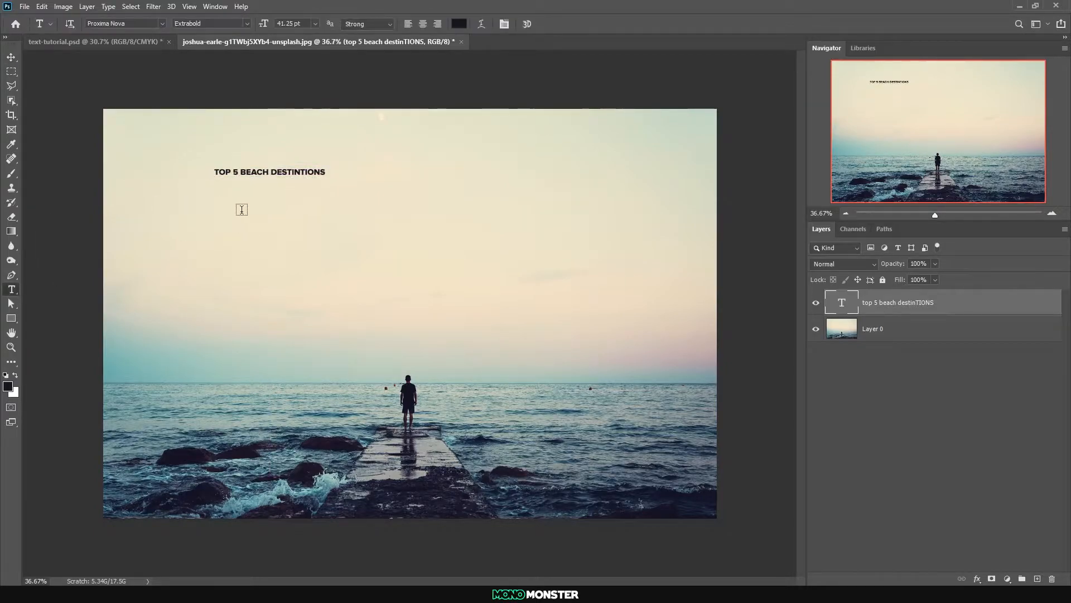
{"action": "left_click_drag", "start_coordinate": [214, 191], "coordinate": [421, 262]}
{"action": "left_click", "coordinate": [11, 57]}
Undo the accidental shift of the background photo and lock Layer 0 completely
{"action": "left_click_drag", "start_coordinate": [316, 151], "coordinate": [279, 197]}
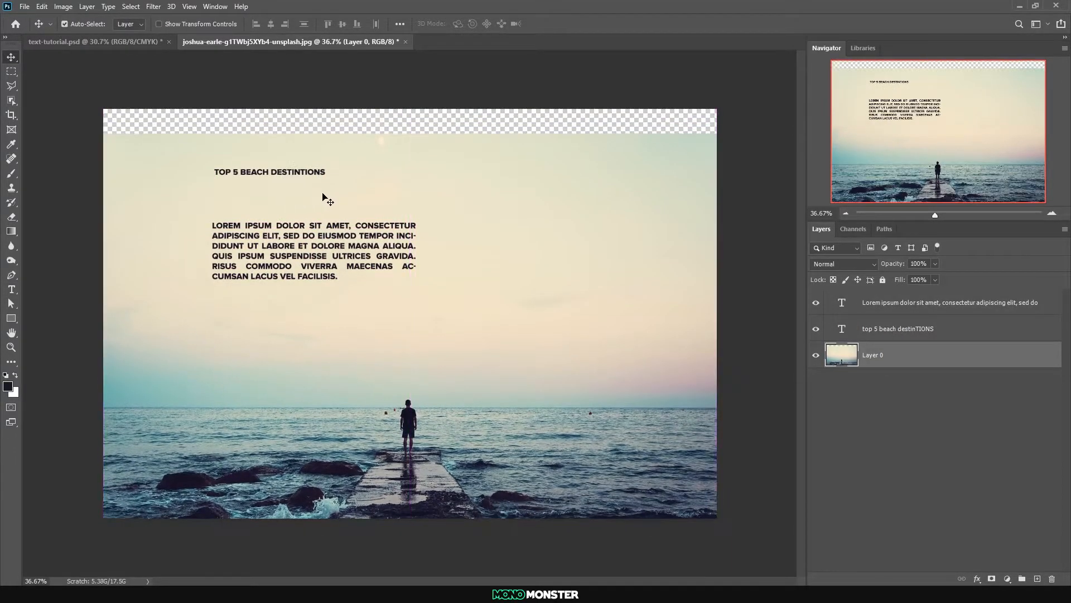
{"action": "key", "text": "ctrl+z"}
{"action": "left_click", "coordinate": [883, 280]}
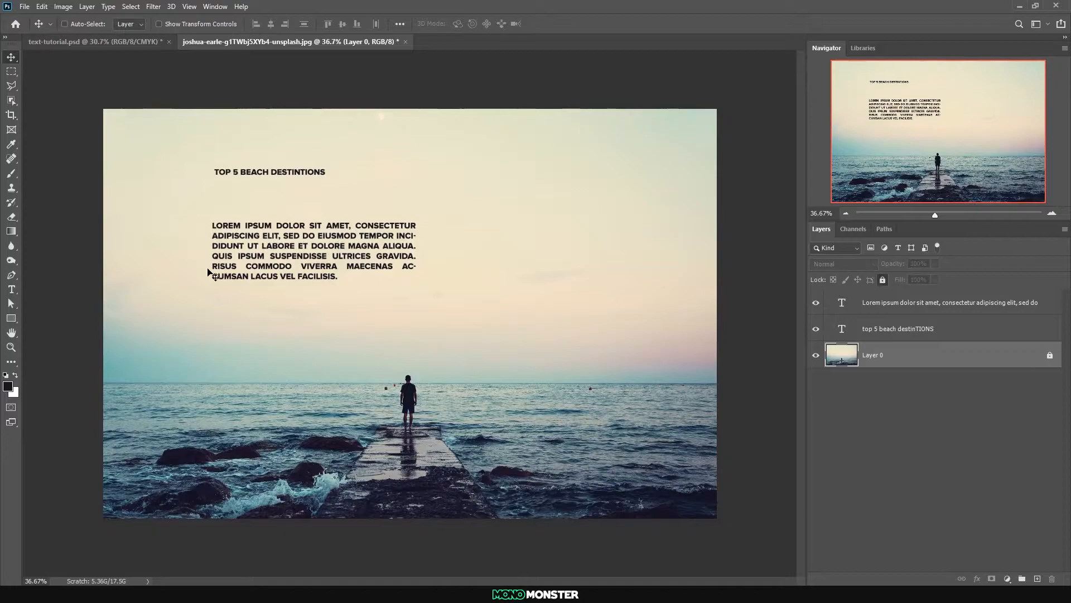
Reposition the title and the Lorem ipsum paragraph, placing the paragraph lower with a wide gap beneath the title
{"action": "left_click_drag", "start_coordinate": [229, 240], "coordinate": [229, 220]}
{"action": "left_click_drag", "start_coordinate": [238, 177], "coordinate": [290, 180]}
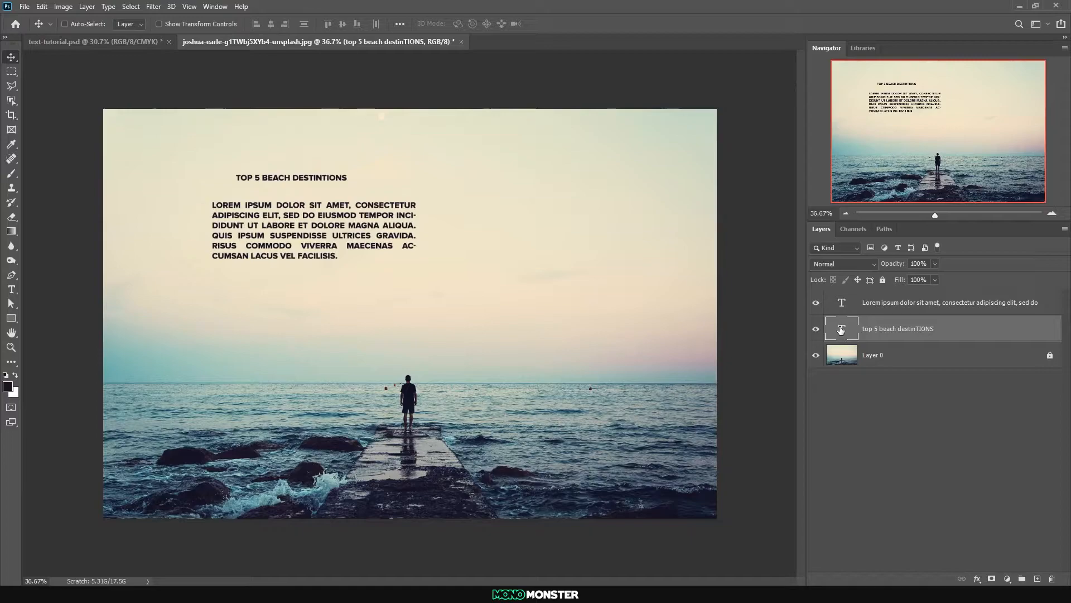
{"action": "double_click", "coordinate": [840, 327]}
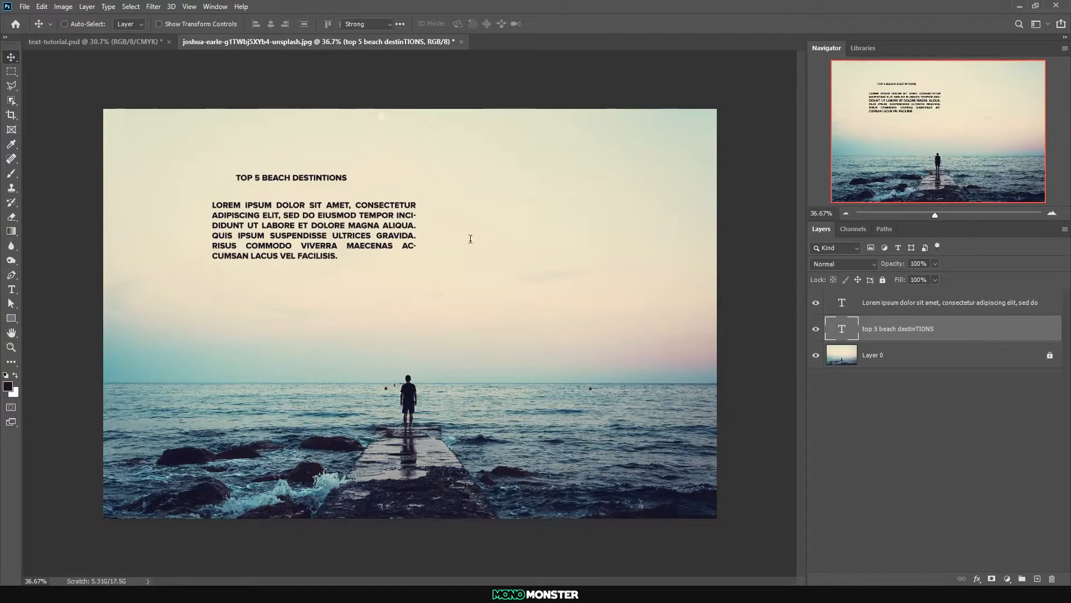
{"action": "left_click", "coordinate": [276, 178]}
{"action": "left_click", "coordinate": [11, 58]}
{"action": "left_click_drag", "start_coordinate": [226, 211], "coordinate": [221, 252]}
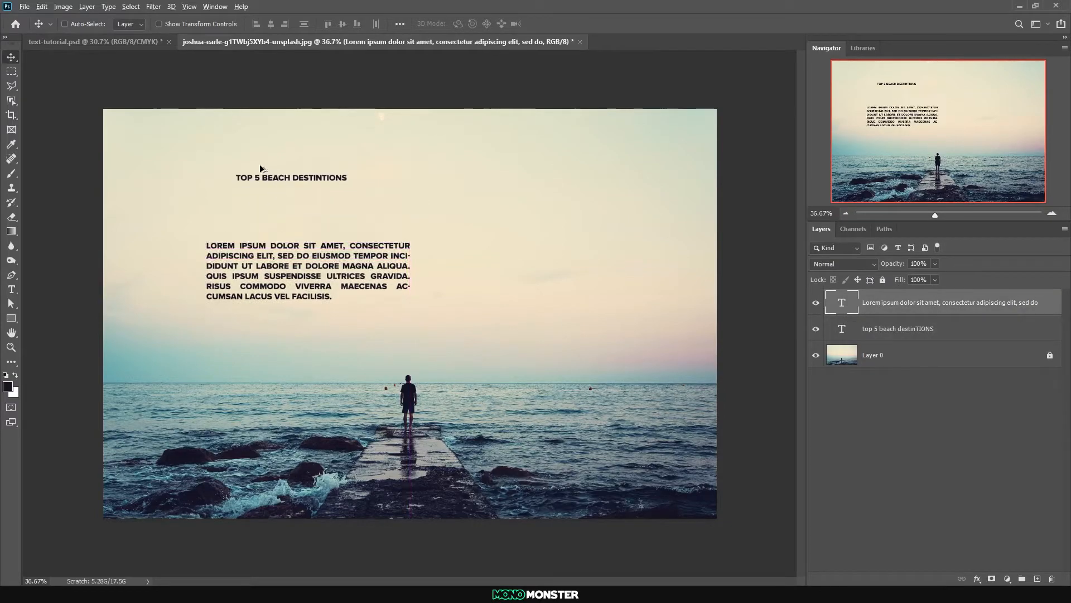
Scale the title to about 261% and align its left edge with the paragraph just below it
{"action": "right_click", "coordinate": [245, 181]}
{"action": "left_click", "coordinate": [268, 185]}
{"action": "left_click_drag", "start_coordinate": [253, 186], "coordinate": [239, 206]}
{"action": "double_click", "coordinate": [276, 199]}
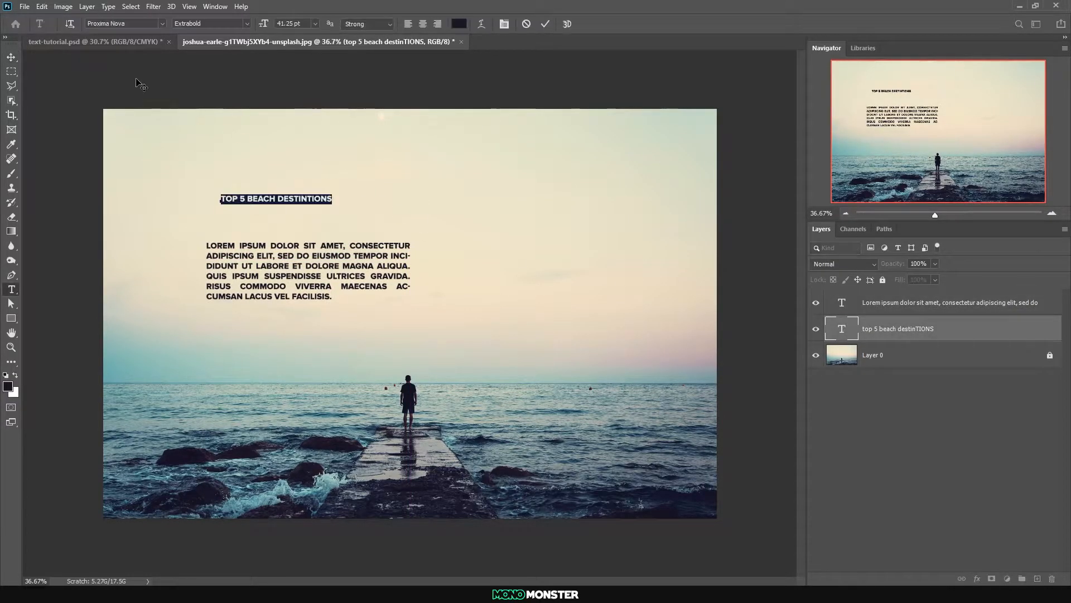
{"action": "left_click", "coordinate": [10, 58]}
{"action": "key", "text": "ctrl+t"}
{"action": "left_click_drag", "start_coordinate": [333, 192], "coordinate": [506, 147]}
{"action": "mouse_move", "coordinate": [462, 200]}
{"action": "left_mouse_down"}
{"action": "mouse_move", "coordinate": [429, 206]}
{"action": "mouse_move", "coordinate": [448, 211]}
{"action": "left_mouse_up"}
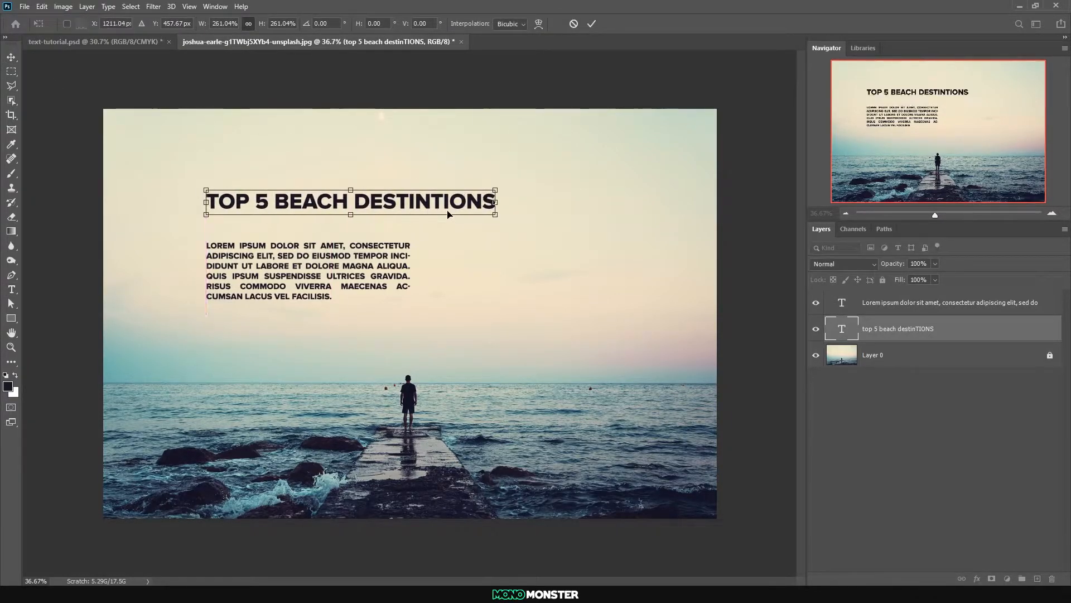
{"action": "key", "text": "Return"}
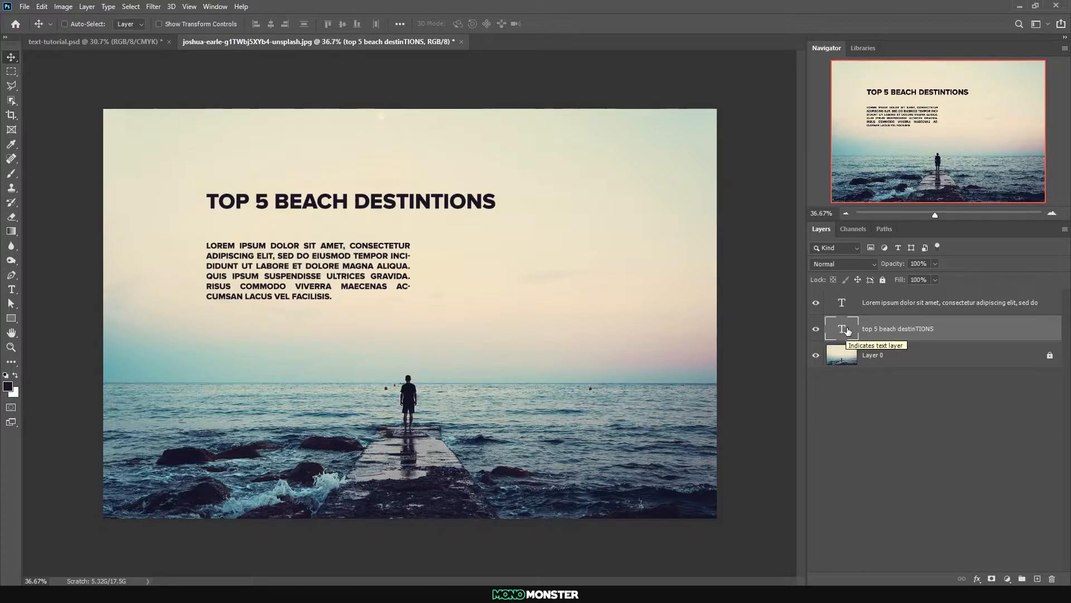
Cut the words "BEACH DESTINTIONS" from the title so that it reads only "TOP 5"
{"action": "double_click", "coordinate": [847, 330]}
{"action": "left_click", "coordinate": [316, 202]}
{"action": "left_click_drag", "start_coordinate": [275, 202], "coordinate": [562, 209]}
{"action": "key", "text": "ctrl+c"}
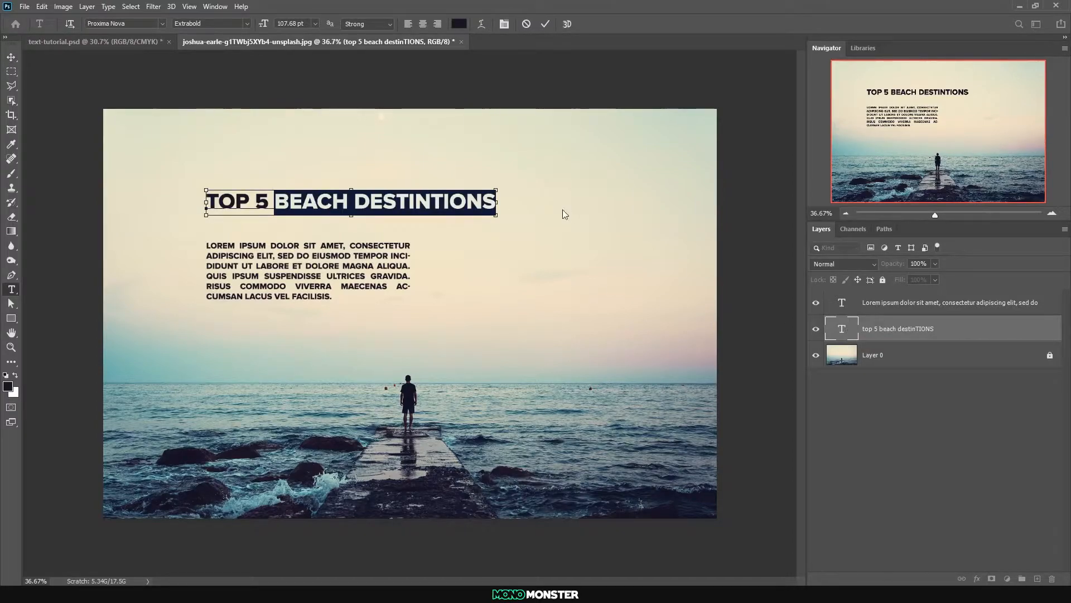
{"action": "key", "text": "BackSpace"}
Duplicate the "TOP 5" line directly beneath itself and replace the lower line's text with "BEACH DESTINTIONS"
{"action": "left_click", "coordinate": [11, 57]}
{"action": "mouse_move", "coordinate": [241, 202]}
{"action": "left_mouse_down"}
{"action": "mouse_move", "coordinate": [249, 194]}
{"action": "mouse_move", "coordinate": [242, 218]}
{"action": "left_mouse_up"}
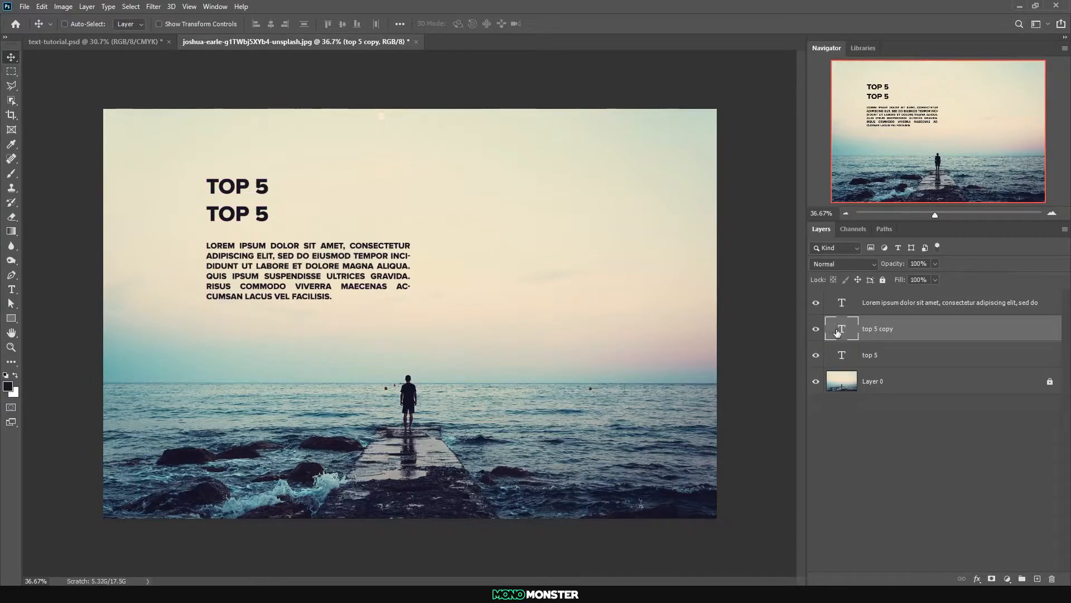
{"action": "double_click", "coordinate": [841, 329]}
{"action": "key", "text": "ctrl+v"}
{"action": "left_click", "coordinate": [11, 57]}
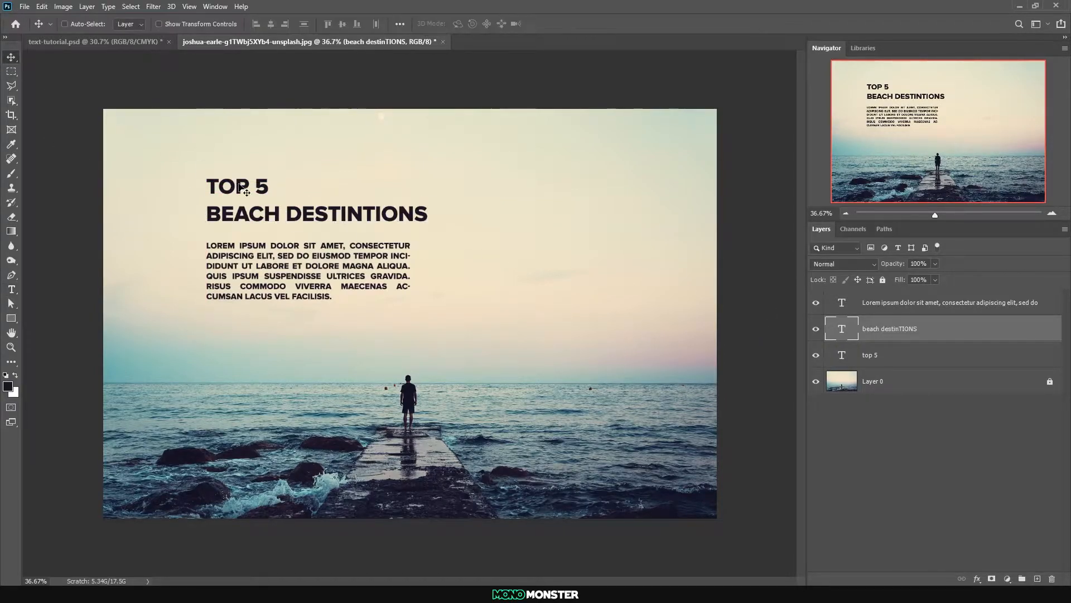
{"action": "left_click", "coordinate": [239, 192], "text": "ctrl"}
{"action": "left_click", "coordinate": [239, 217], "text": "ctrl"}
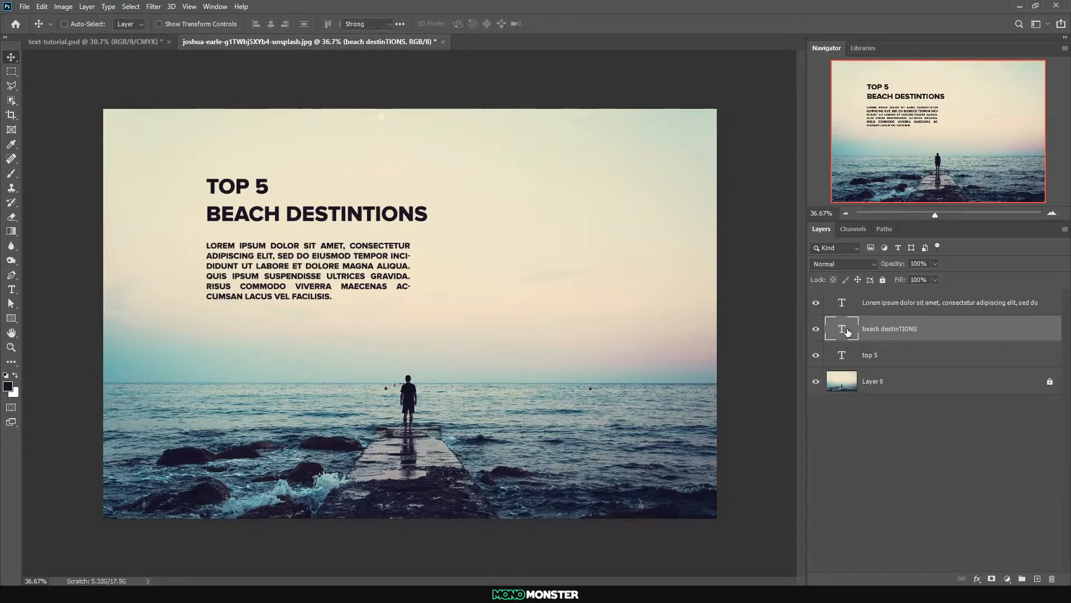
Set the "BEACH DESTINTIONS" line to Semibold and move it up close beneath "TOP 5"
{"action": "double_click", "coordinate": [848, 331]}
{"action": "left_click", "coordinate": [245, 24]}
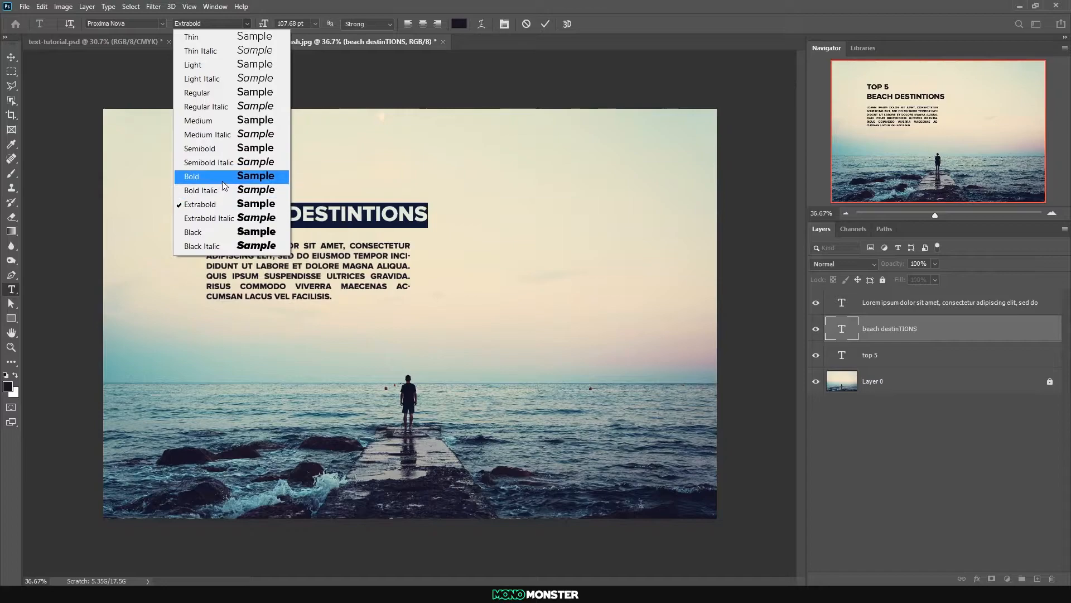
{"action": "left_click", "coordinate": [215, 157]}
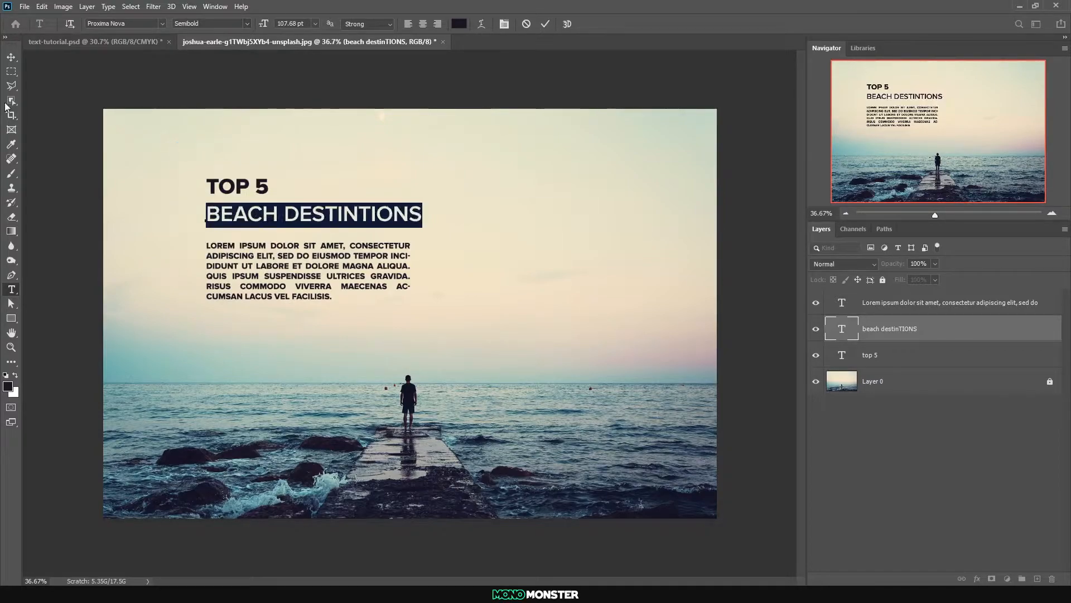
{"action": "left_click", "coordinate": [11, 57]}
{"action": "left_click_drag", "start_coordinate": [223, 213], "coordinate": [224, 206]}
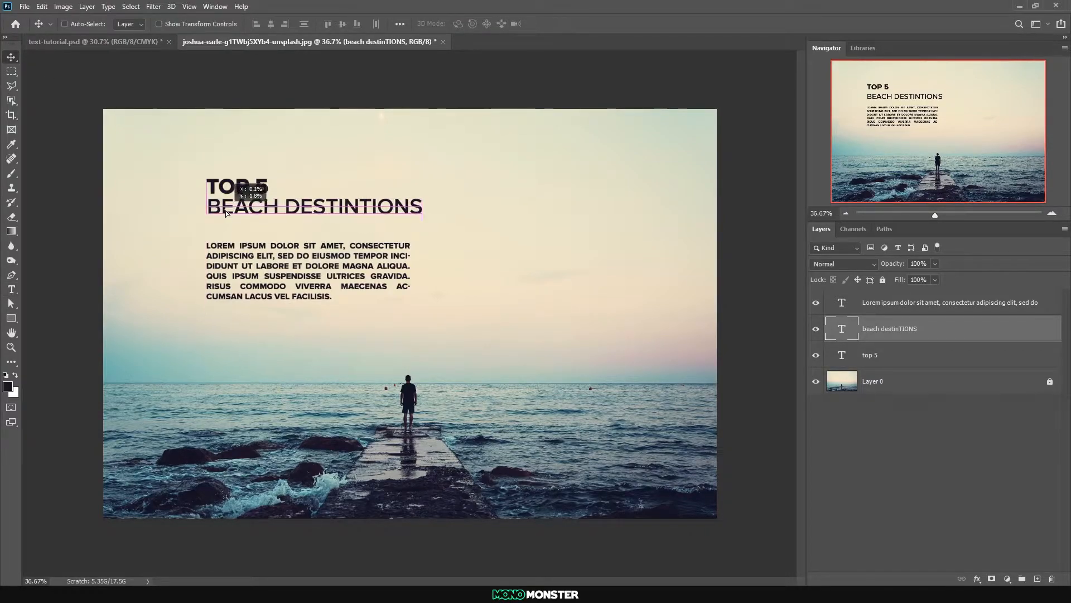
Enlarge the "TOP 5" text proportionally from its lower-left corner to roughly half the width of "BEACH DESTINTIONS"
{"action": "left_click", "coordinate": [224, 192], "text": "ctrl"}
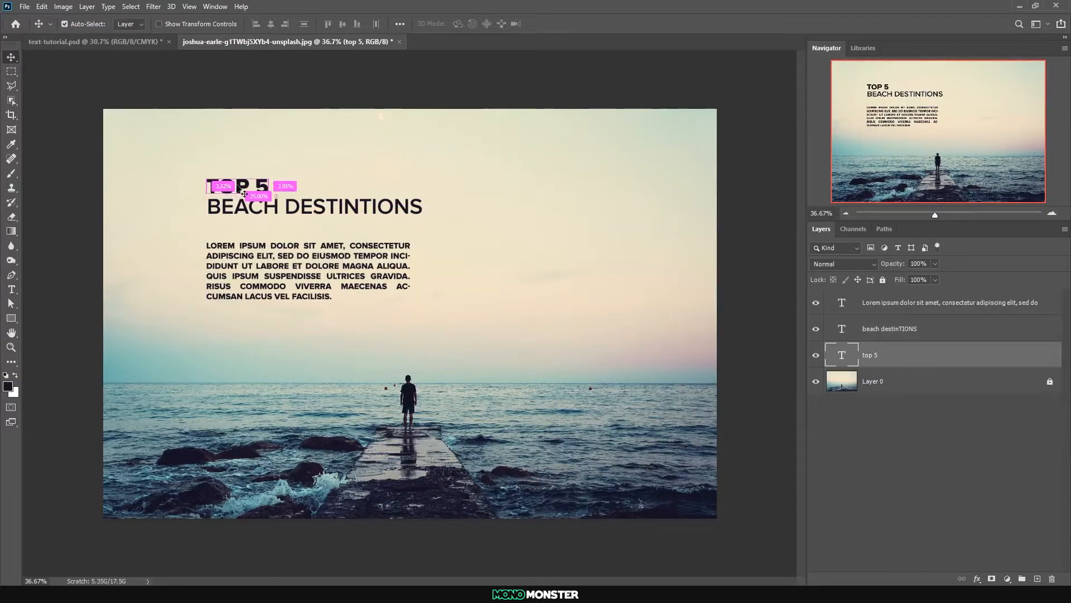
{"action": "key", "text": "ctrl+t"}
{"action": "left_click_drag", "start_coordinate": [270, 173], "coordinate": [310, 158]}
{"action": "key", "text": "Return"}
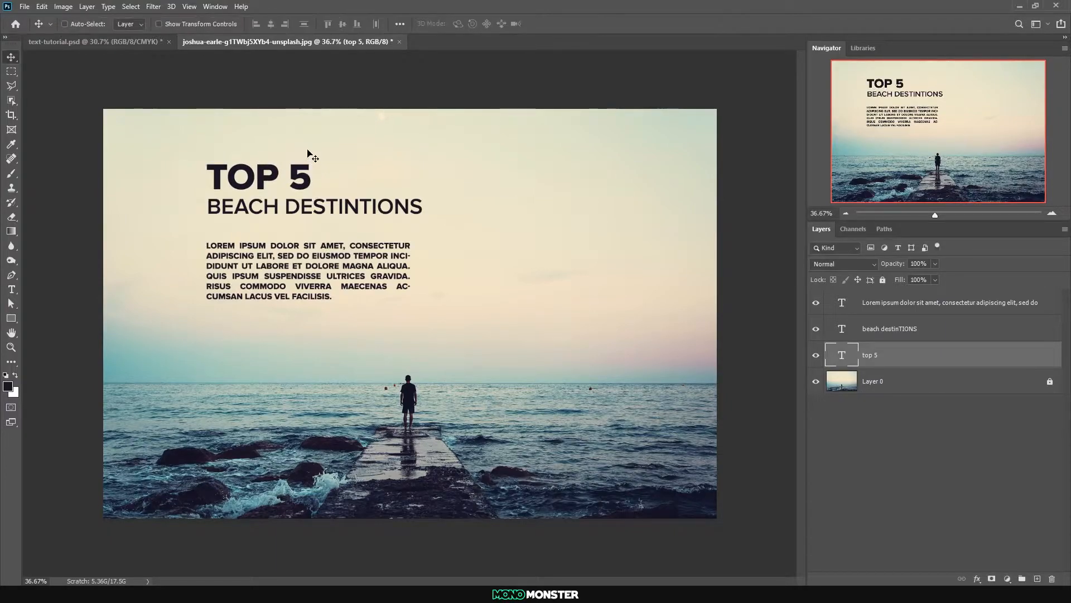
Move both heading lines toward the photo's upper-left area and place the Lorem ipsum paragraph directly beneath them
{"action": "left_click", "coordinate": [285, 211], "text": "ctrl+shift"}
{"action": "left_click_drag", "start_coordinate": [285, 210], "coordinate": [233, 206]}
{"action": "mouse_move", "coordinate": [217, 253]}
{"action": "left_mouse_down"}
{"action": "mouse_move", "coordinate": [230, 288]}
{"action": "mouse_move", "coordinate": [219, 273]}
{"action": "left_mouse_up"}
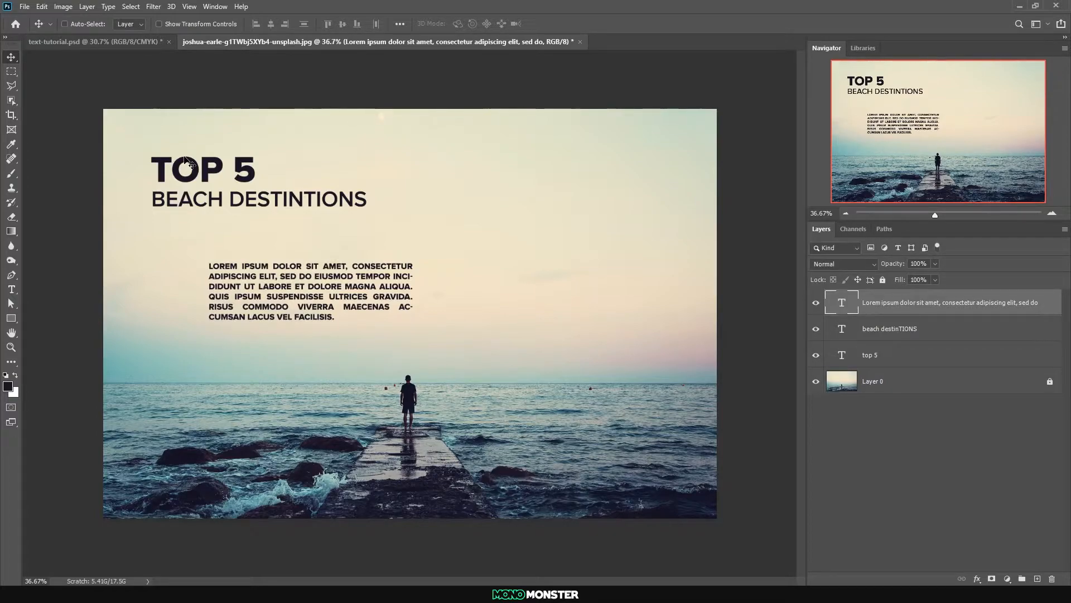
{"action": "left_click_drag", "start_coordinate": [285, 269], "coordinate": [230, 229]}
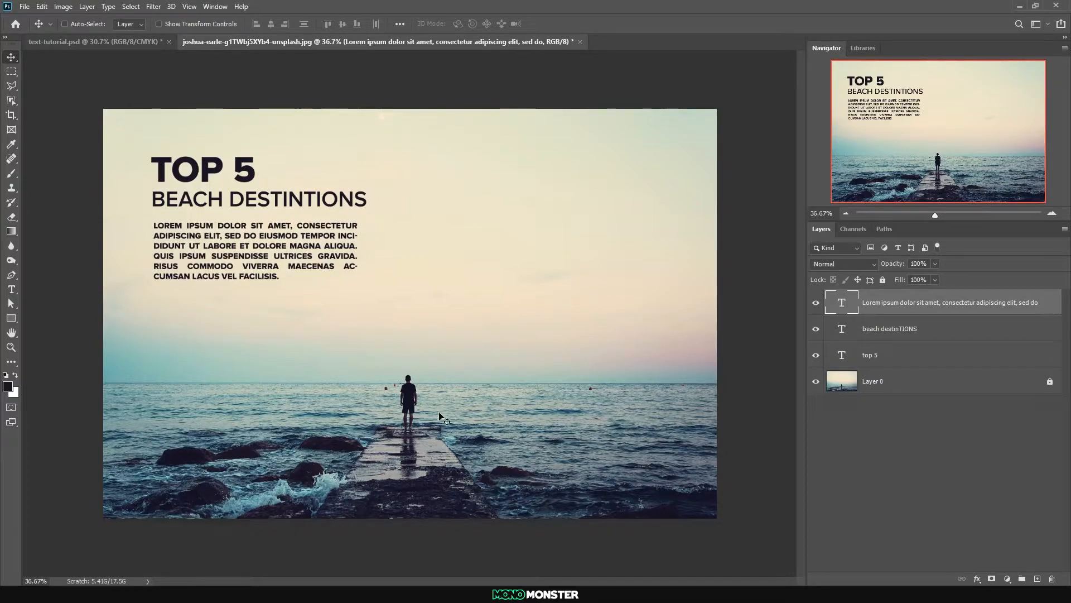
{"action": "right_click", "coordinate": [171, 228]}
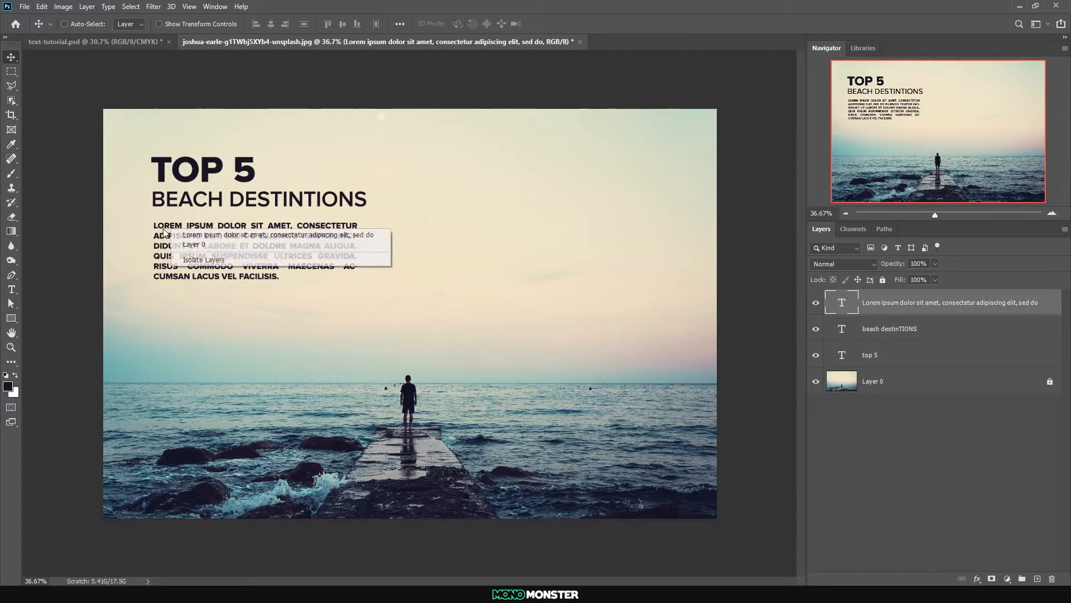
{"action": "left_click", "coordinate": [127, 227]}
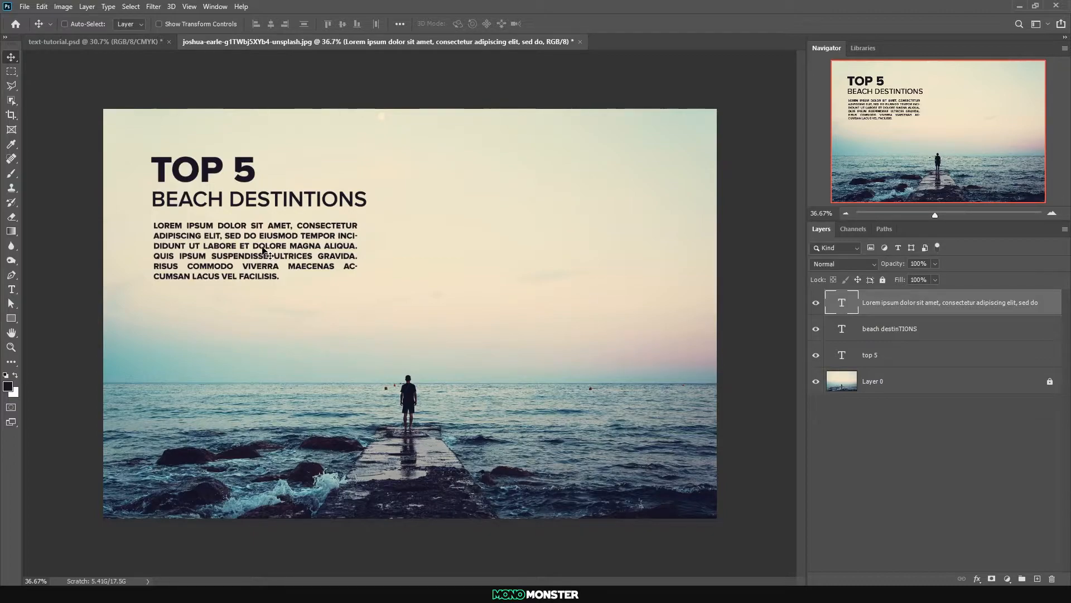
Turn off All Caps for the Lorem ipsum paragraph and align its left edge with the heading
{"action": "double_click", "coordinate": [841, 308]}
{"action": "left_click", "coordinate": [504, 24]}
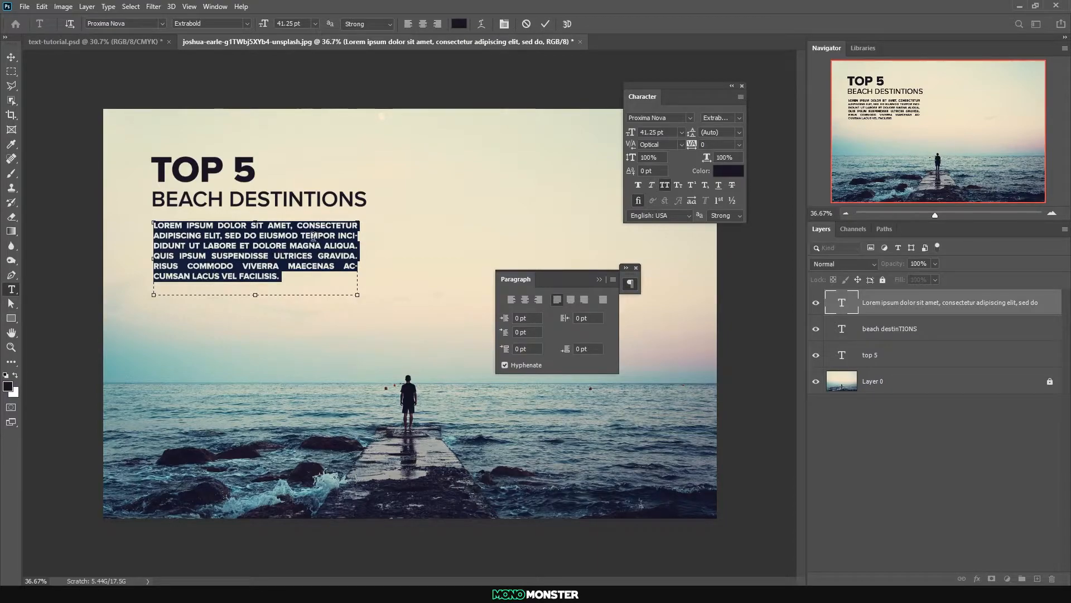
{"action": "left_click", "coordinate": [665, 185]}
{"action": "left_click", "coordinate": [11, 56]}
{"action": "left_click_drag", "start_coordinate": [219, 245], "coordinate": [219, 241]}
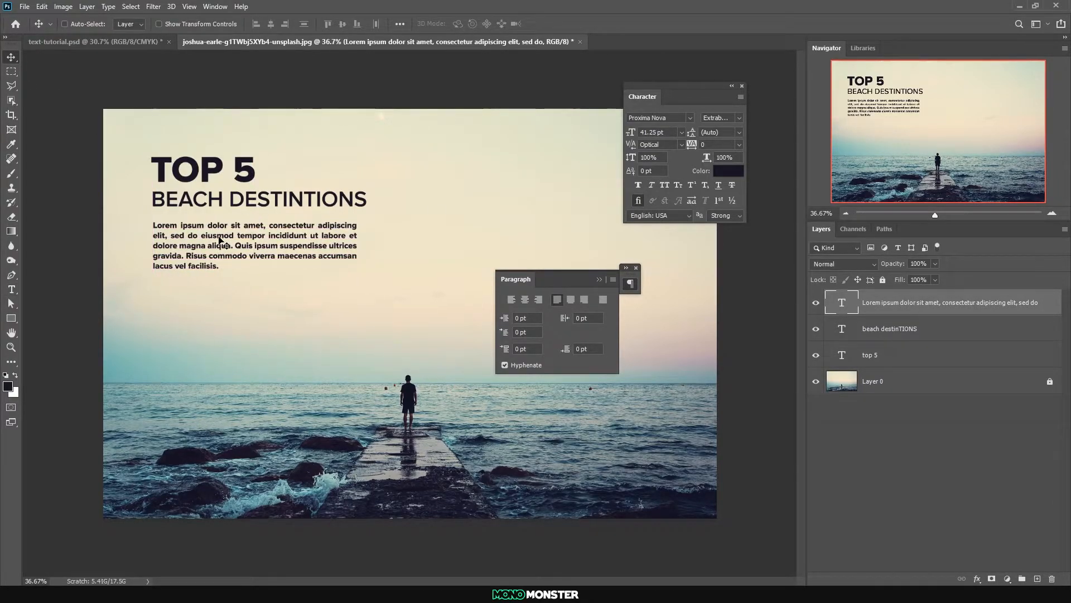
Set the Lorem ipsum paragraph's font weight to Regular and collapse the paragraph settings
{"action": "double_click", "coordinate": [845, 301]}
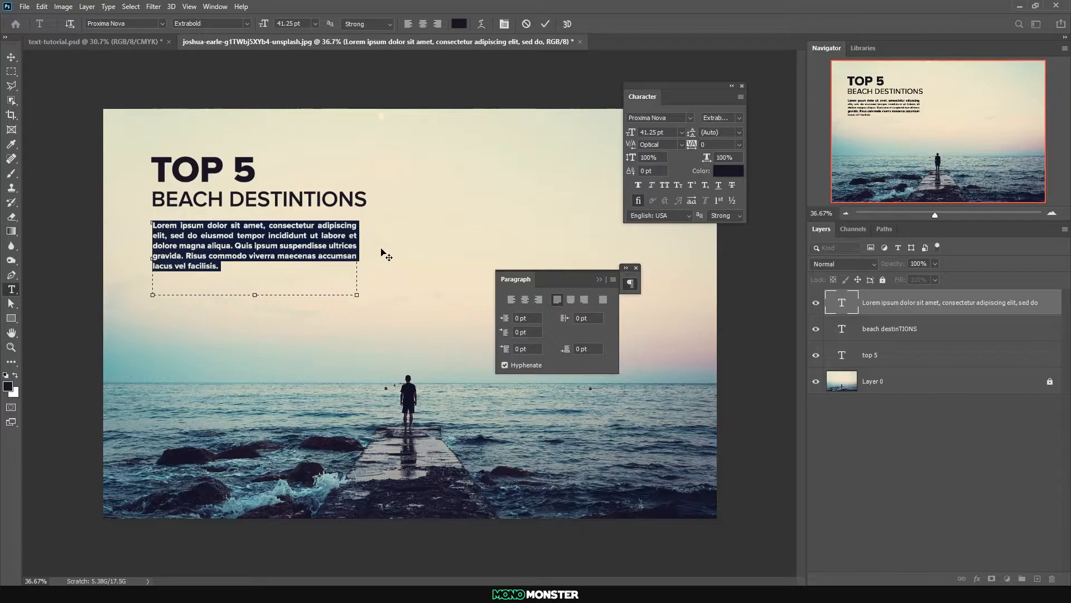
{"action": "left_click", "coordinate": [240, 25]}
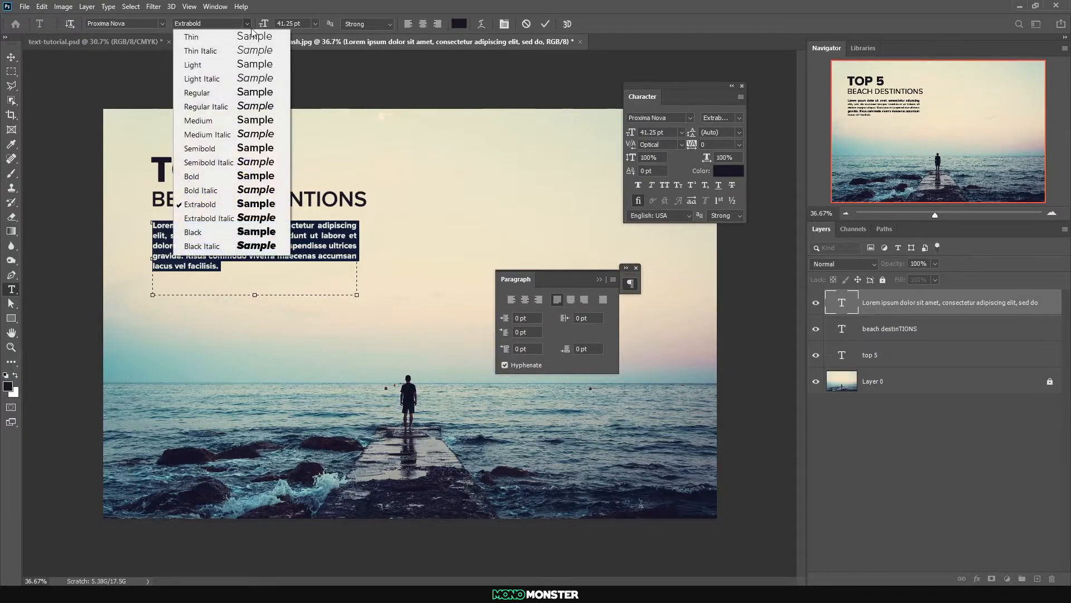
{"action": "left_click", "coordinate": [216, 95]}
{"action": "left_click", "coordinate": [11, 57]}
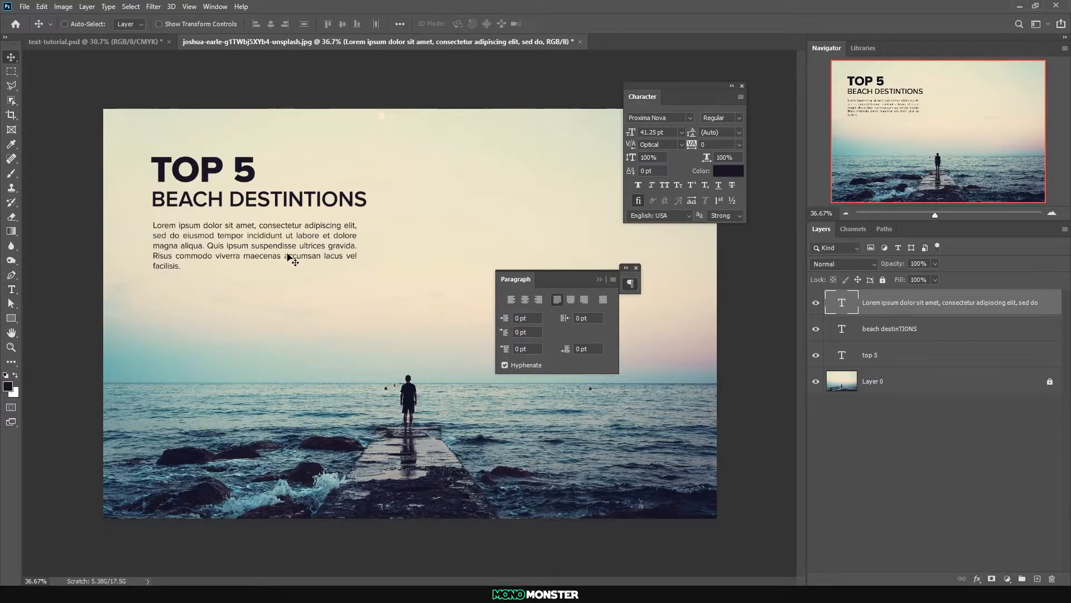
{"action": "left_click", "coordinate": [599, 279]}
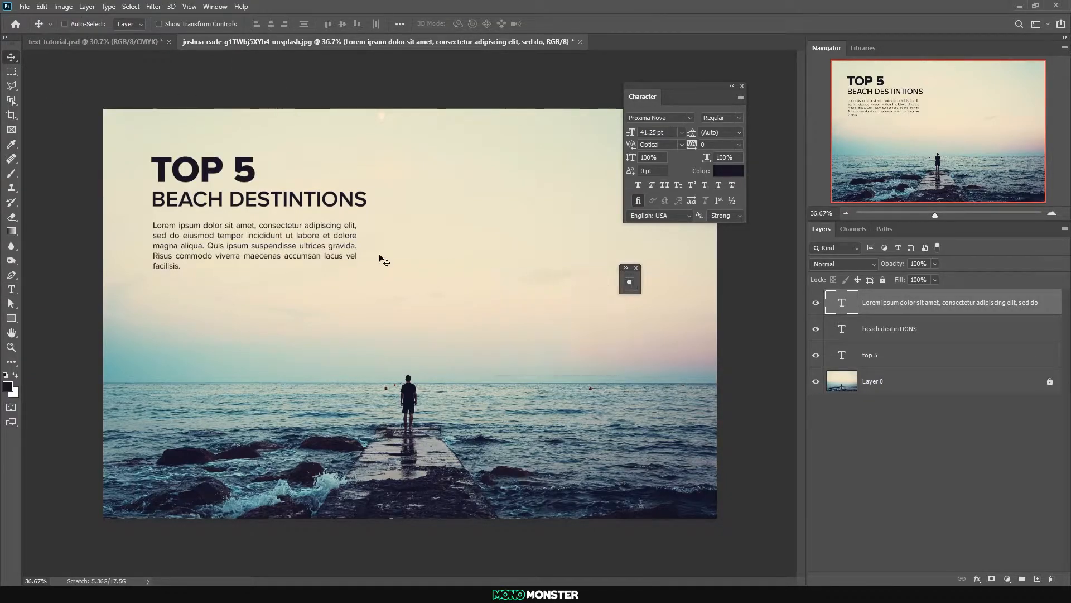
Nudge "BEACH DESTINTIONS" up closer to "TOP 5" and move both heading lines down toward the paragraph
{"action": "left_click", "coordinate": [233, 204], "text": "ctrl"}
{"action": "left_click_drag", "start_coordinate": [232, 202], "coordinate": [231, 203]}
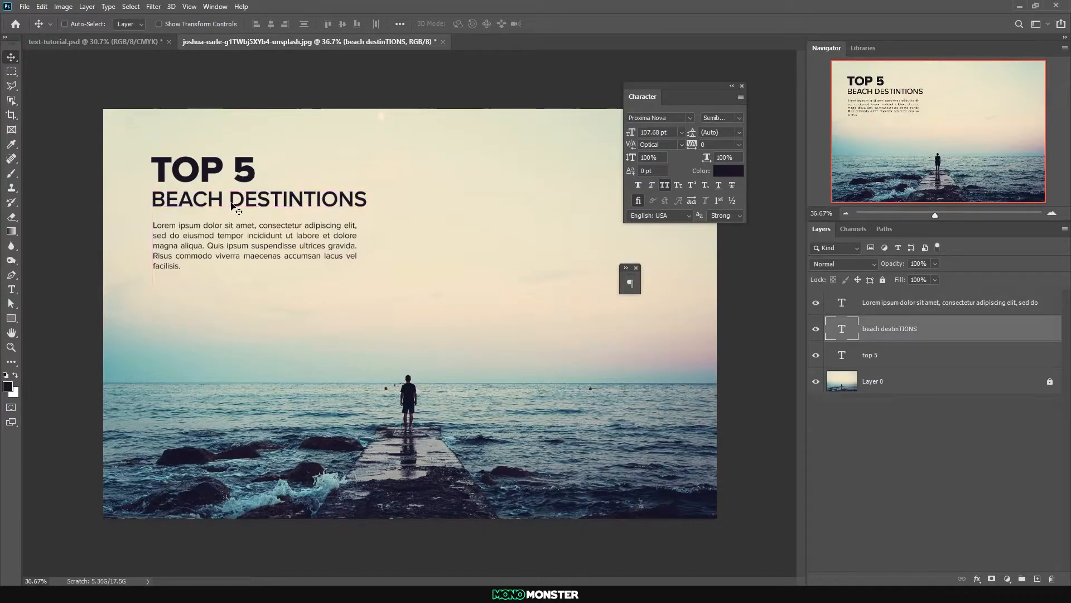
{"action": "key", "text": "shift+Up"}
{"action": "key", "text": "shift+Up"}
{"action": "key", "text": "shift+Down"}
{"action": "key", "text": "shift+Up"}
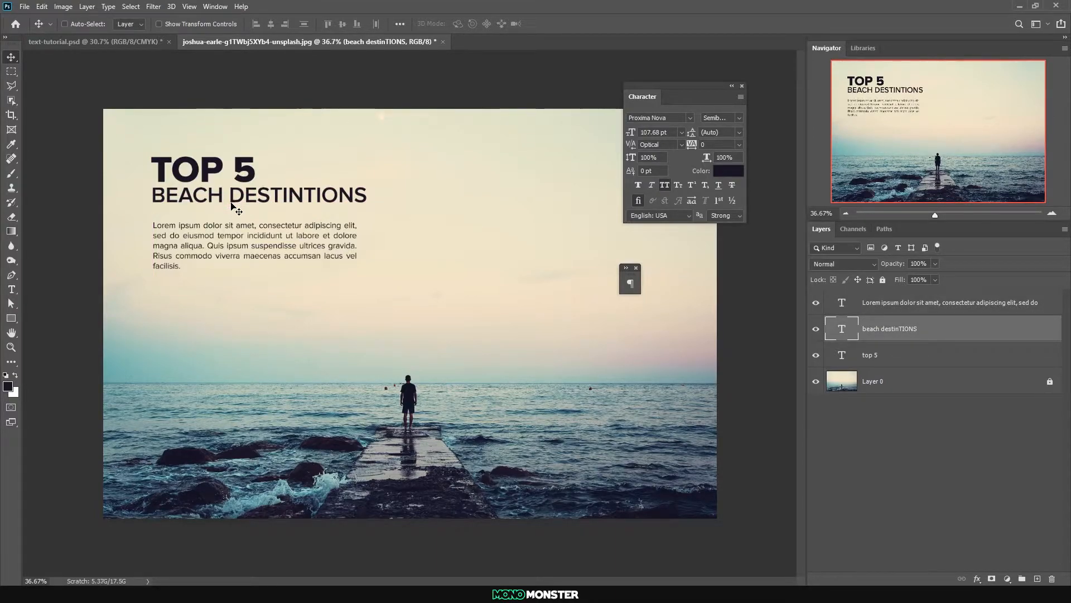
{"action": "left_click", "coordinate": [244, 177], "text": "ctrl+shift"}
{"action": "left_click_drag", "start_coordinate": [244, 177], "coordinate": [245, 186]}
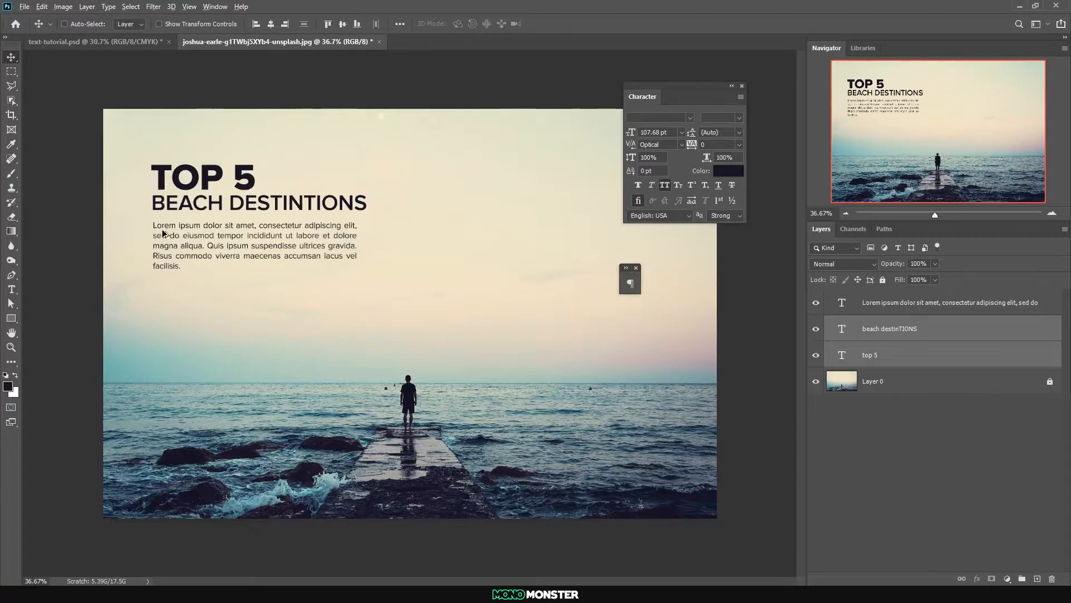
Move the Lorem ipsum paragraph slightly down from "BEACH DESTINTIONS" and close the character and paragraph settings
{"action": "left_click_drag", "start_coordinate": [161, 226], "coordinate": [161, 233]}
{"action": "key", "text": "shift+Down"}
{"action": "key", "text": "shift+Up"}
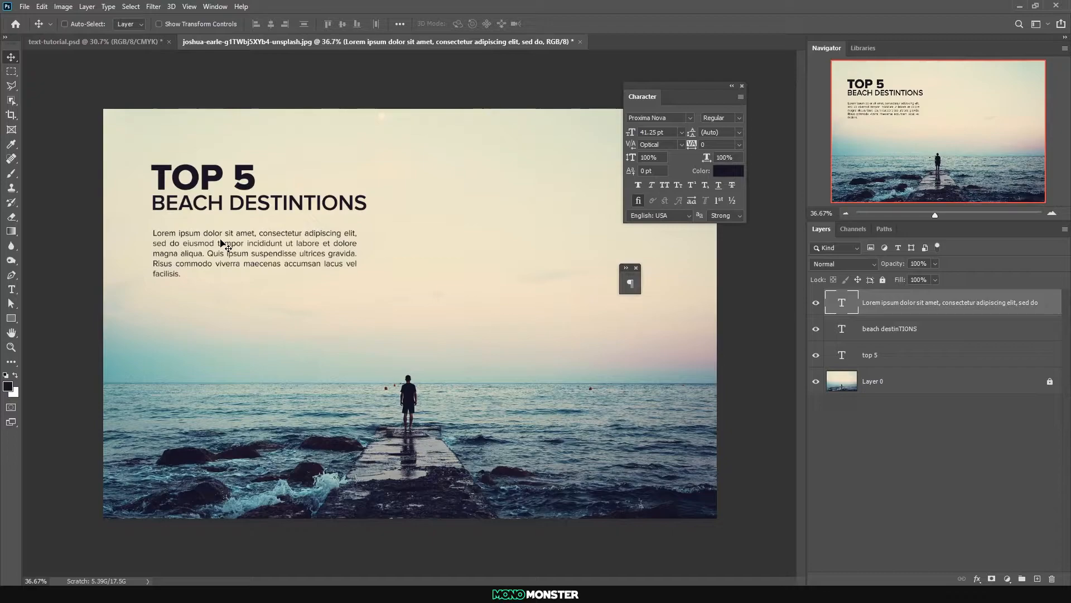
{"action": "left_click", "coordinate": [742, 86]}
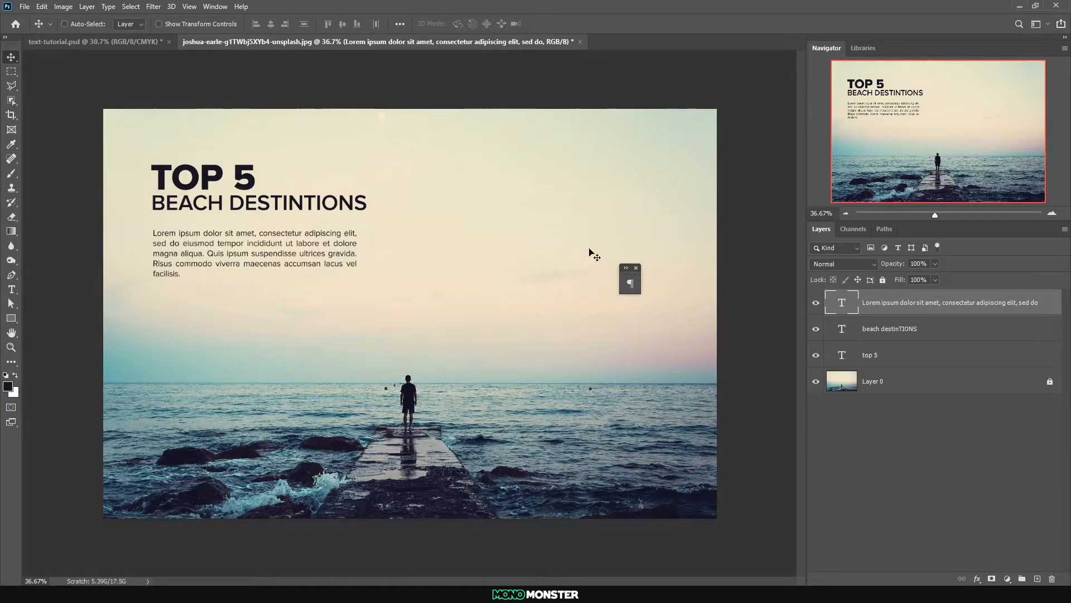
{"action": "left_click", "coordinate": [636, 268]}
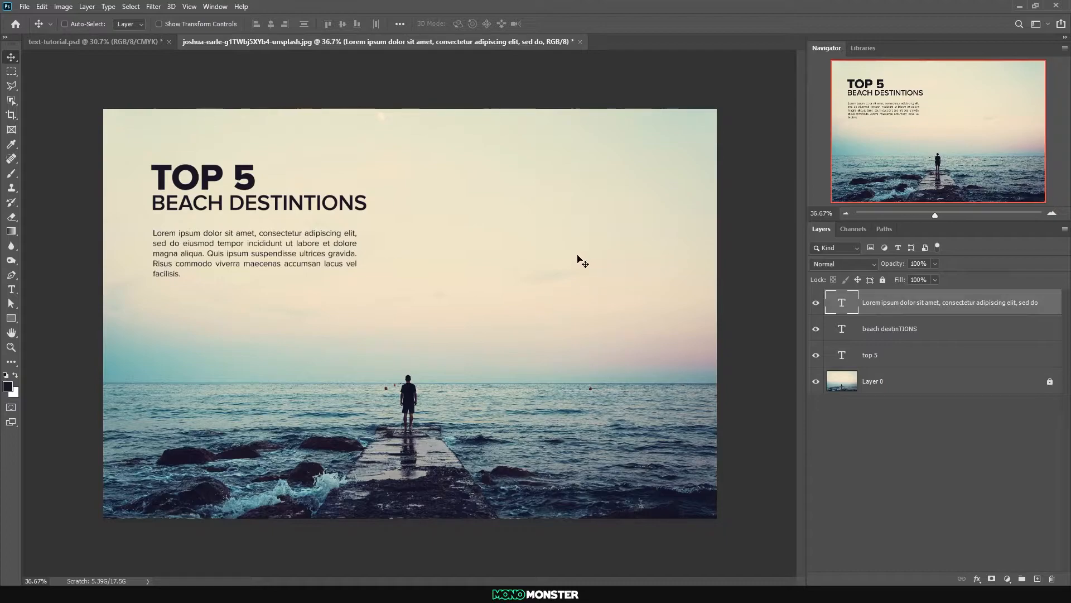
Widen the Lorem ipsum text box so its right edge lines up with the end of "BEACH DESTINTIONS"
{"action": "double_click", "coordinate": [835, 306]}
{"action": "left_click_drag", "start_coordinate": [357, 265], "coordinate": [366, 266]}
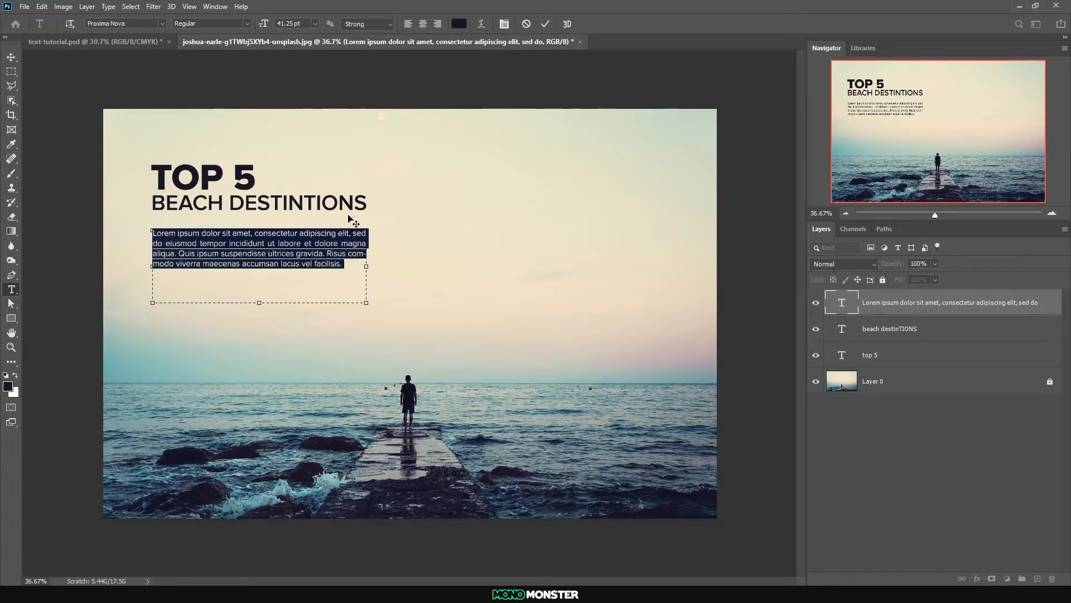
{"action": "left_click", "coordinate": [11, 57]}
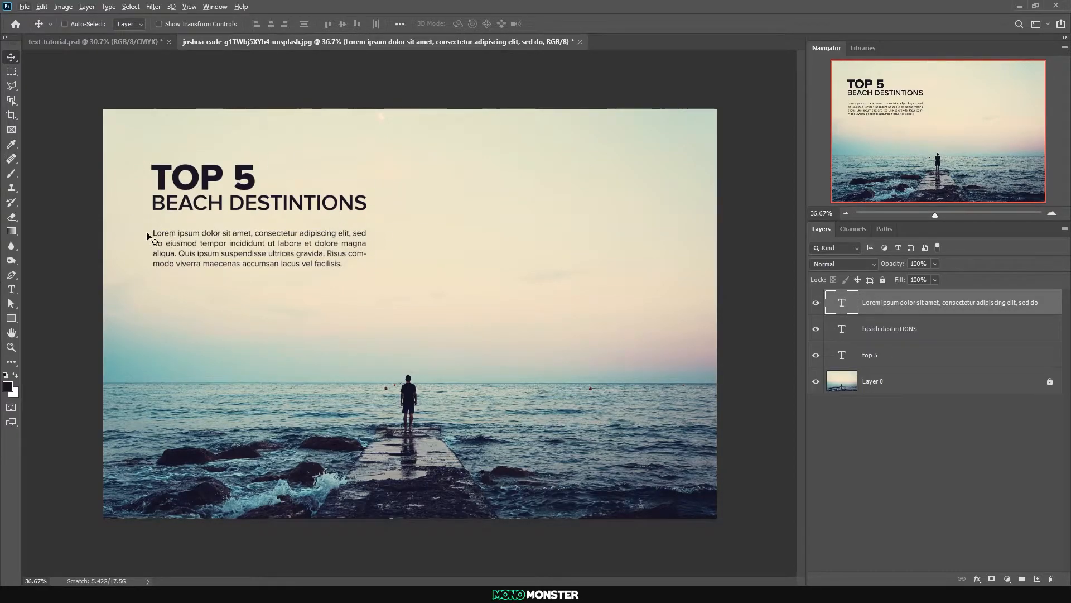
Move "BEACH DESTINTIONS" slightly down to leave more space beneath "TOP 5"
{"action": "key", "text": "ctrl+plus"}
{"action": "left_click_drag", "start_coordinate": [104, 215], "coordinate": [111, 192]}
{"action": "left_click", "coordinate": [111, 183], "text": "ctrl+shift"}
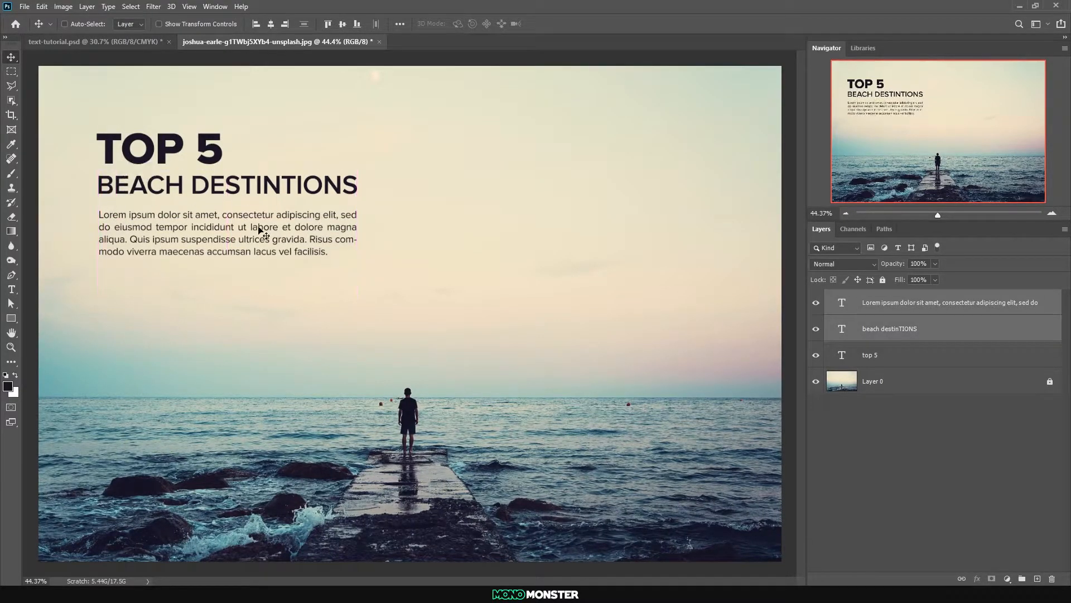
{"action": "key", "text": "ctrl+minus"}
{"action": "scroll", "coordinate": [144, 241], "scroll_direction": "up", "scroll_amount": 3, "text": "alt"}
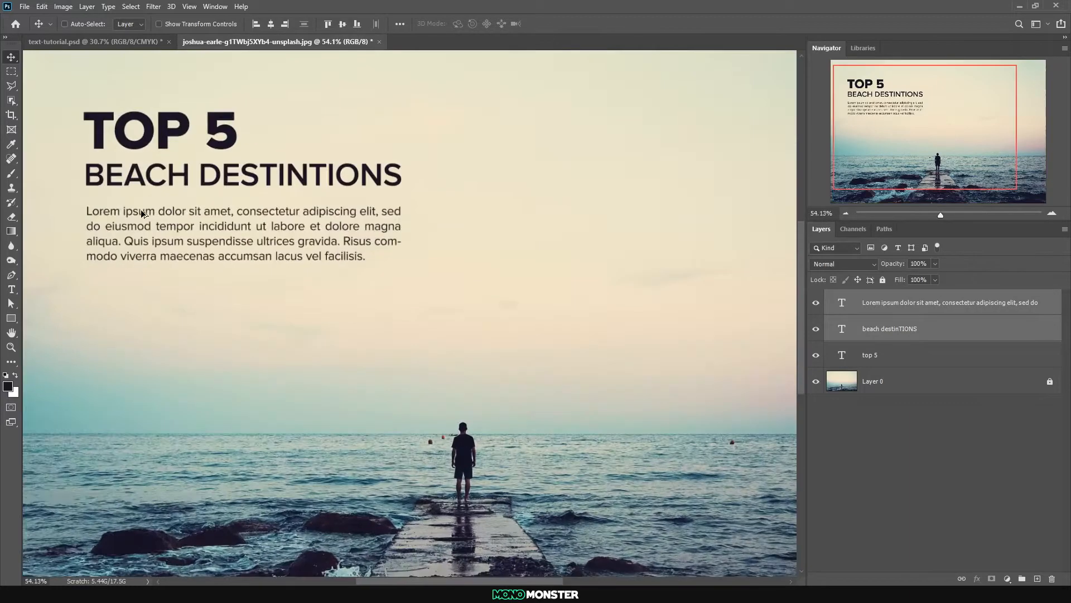
Move the Lorem ipsum paragraph slightly down to widen its gap beneath the subheading, and check the spacing
{"action": "left_click", "coordinate": [121, 214], "text": "ctrl"}
{"action": "left_click_drag", "start_coordinate": [121, 214], "coordinate": [121, 221]}
{"action": "scroll", "coordinate": [122, 222], "scroll_direction": "down", "scroll_amount": 4, "text": "alt"}
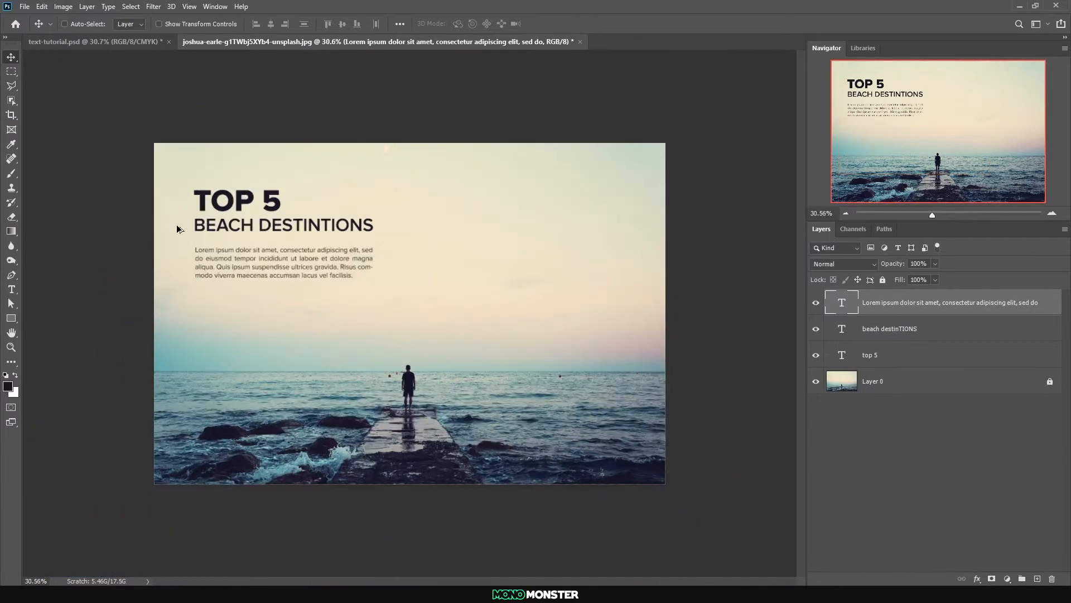
{"action": "scroll", "coordinate": [233, 203], "scroll_direction": "up", "scroll_amount": 4, "text": "alt"}
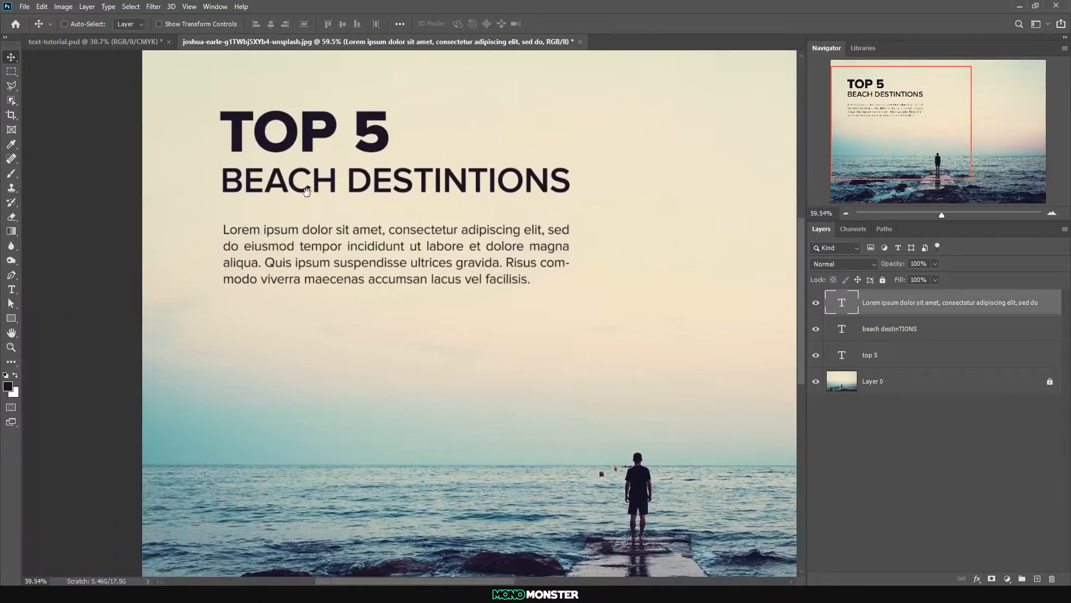
{"action": "scroll", "coordinate": [406, 273], "scroll_direction": "down", "scroll_amount": 3, "text": "alt"}
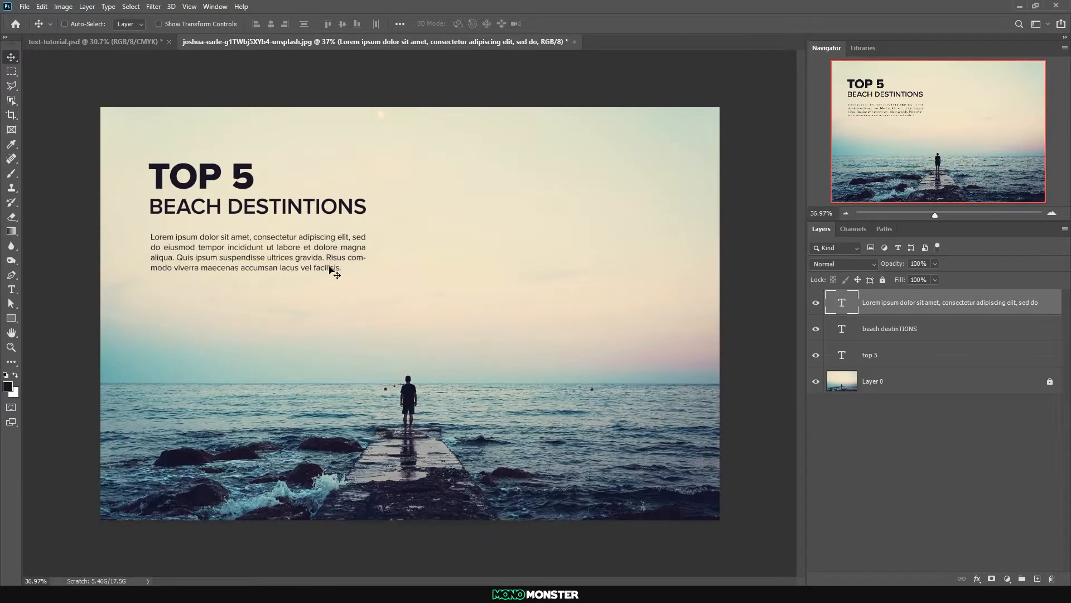
{"action": "scroll", "coordinate": [56, 223], "scroll_direction": "up", "scroll_amount": 6, "text": "alt"}
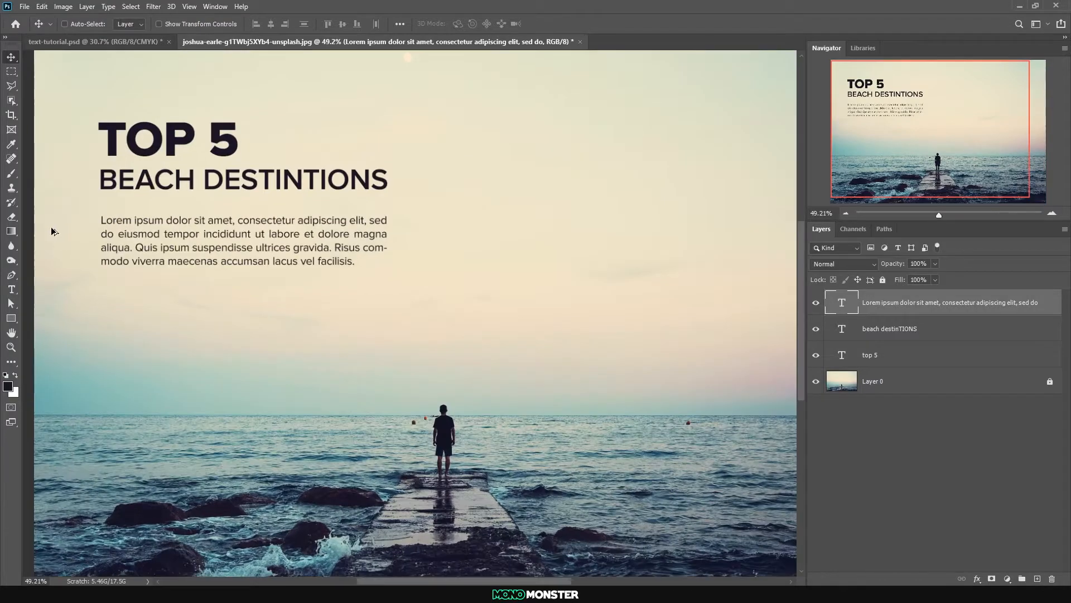
Outline a small triangular selection in the empty sky beside the paragraph's first line with the Polygonal Lasso
{"action": "left_click", "coordinate": [8, 88]}
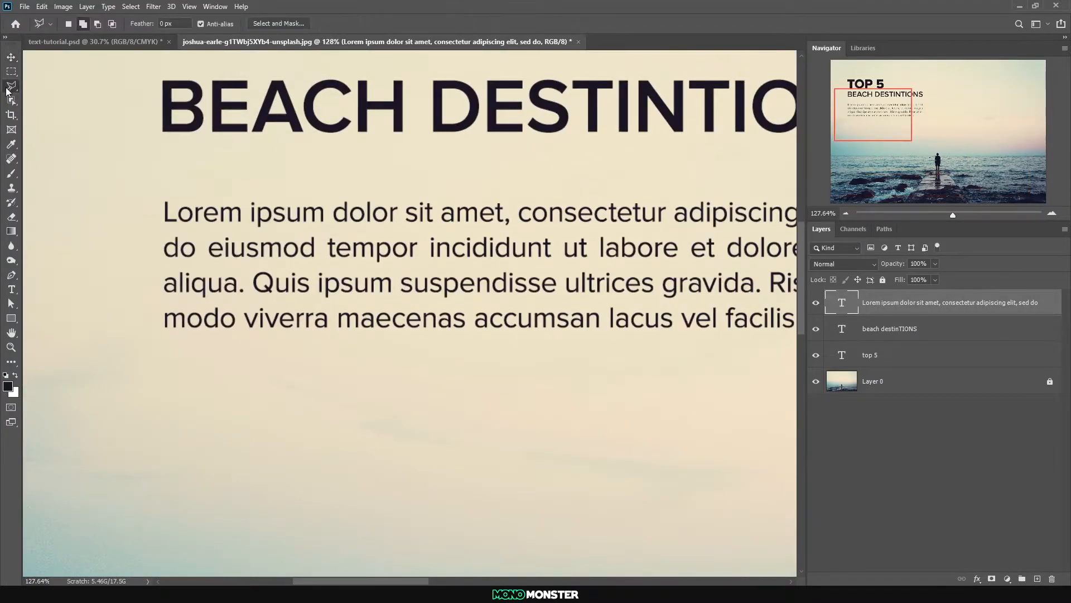
{"action": "left_click_drag", "start_coordinate": [136, 183], "coordinate": [296, 207]}
{"action": "scroll", "coordinate": [124, 261], "scroll_direction": "up", "scroll_amount": 7}
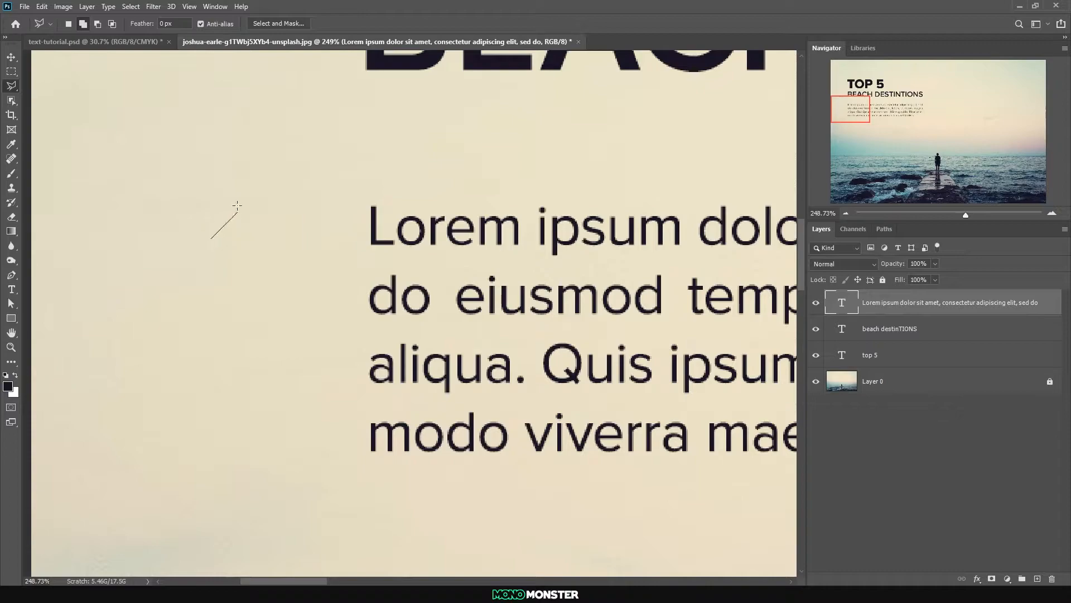
{"action": "left_click", "coordinate": [276, 238]}
{"action": "left_click", "coordinate": [212, 238]}
Fill the triangular selection with a Solid Color fill layer using the dark colour sampled from the paragraph text
{"action": "left_click", "coordinate": [1008, 579]}
{"action": "left_click", "coordinate": [991, 378]}
{"action": "left_click", "coordinate": [373, 218]}
{"action": "left_click", "coordinate": [374, 208]}
{"action": "left_click", "coordinate": [1001, 285]}
Rotate the triangle into a right-pointing arrowhead and place it just before the paragraph's first line
{"action": "key", "text": "ctrl+t"}
{"action": "left_click_drag", "start_coordinate": [310, 195], "coordinate": [272, 294]}
{"action": "left_click_drag", "start_coordinate": [244, 223], "coordinate": [334, 227]}
{"action": "left_click_drag", "start_coordinate": [349, 226], "coordinate": [339, 226]}
{"action": "key", "text": "Return"}
{"action": "key", "text": "l"}
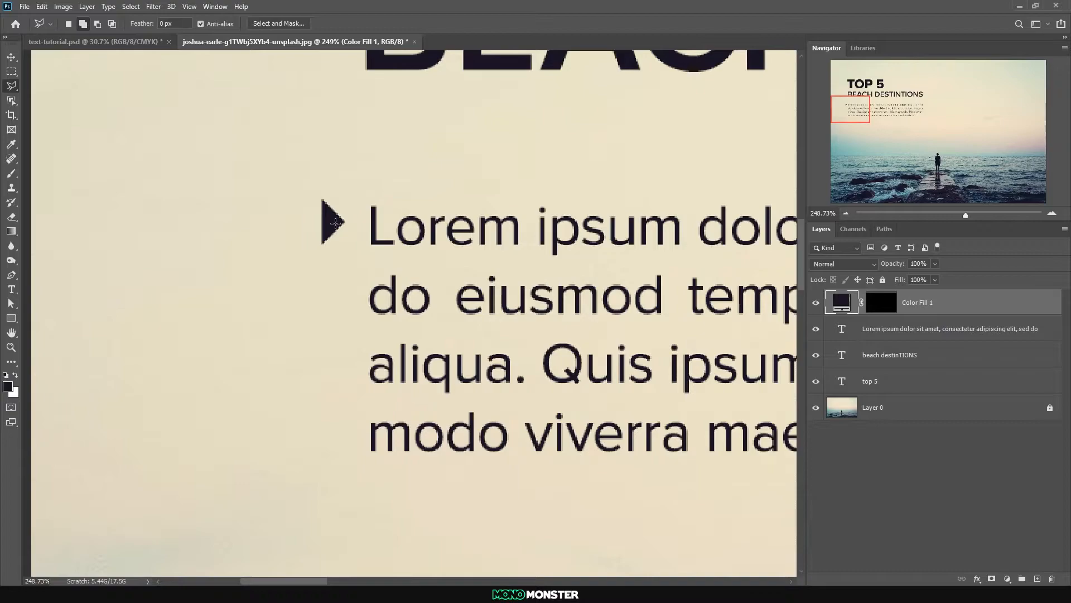
Nudge the arrowhead slightly down to centre it on the paragraph's first line, and view the whole layout
{"action": "left_click", "coordinate": [12, 58]}
{"action": "key", "text": "Down"}
{"action": "key", "text": "Down"}
{"action": "key", "text": "Down"}
{"action": "key", "text": "ctrl+0"}
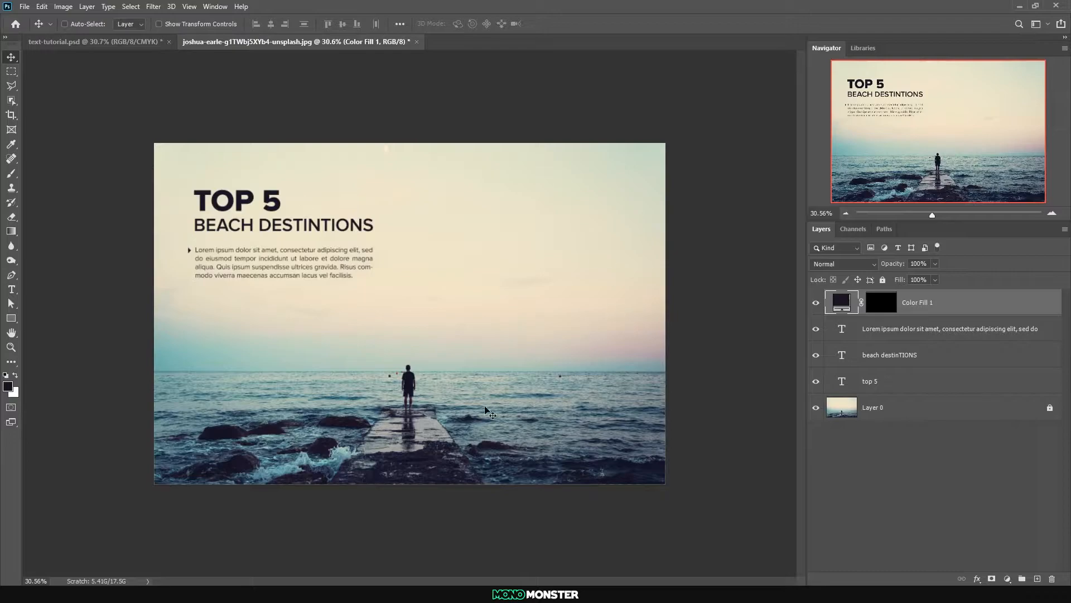
Duplicate the Lorem ipsum paragraph, replace its text with "photographer" and the photographer's name, and move it to the photo's lower-right corner
{"action": "key", "text": "alt+["}
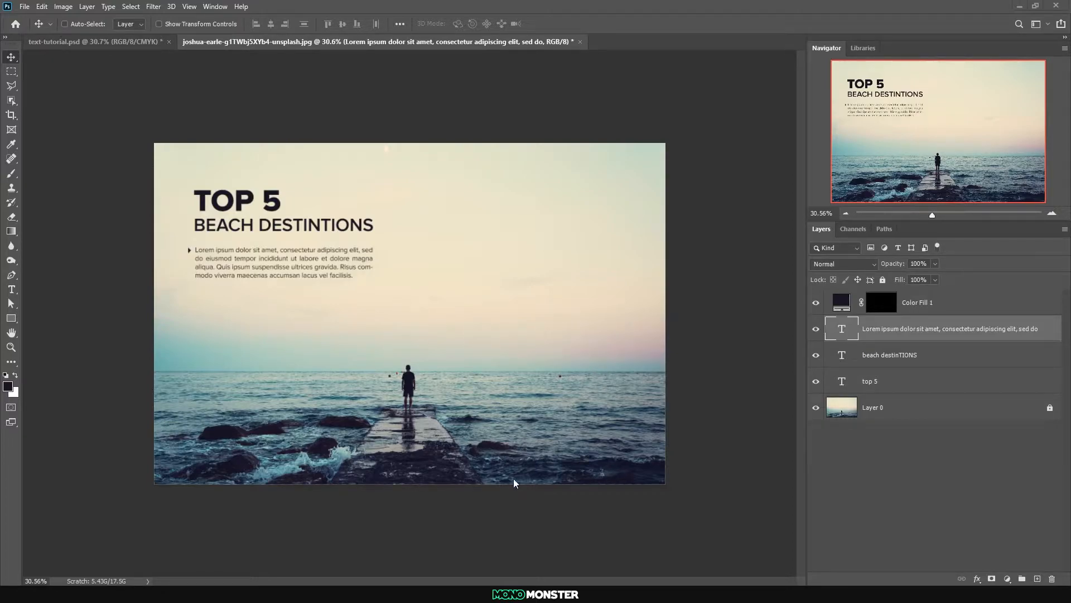
{"action": "left_click_drag", "start_coordinate": [327, 290], "coordinate": [620, 458]}
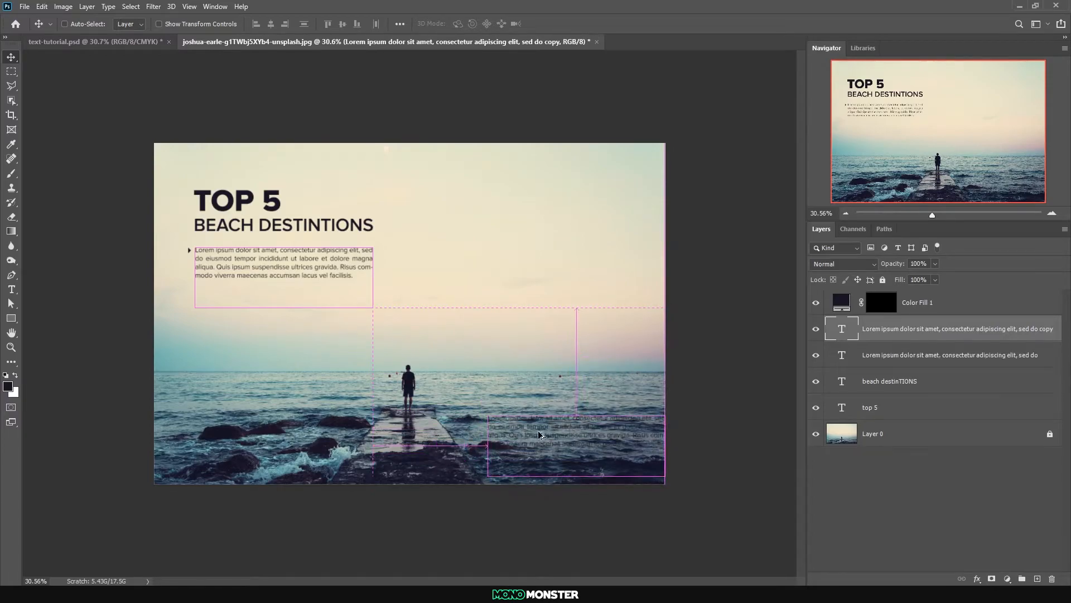
{"action": "double_click", "coordinate": [840, 329]}
{"action": "type", "text": "Photographer"}
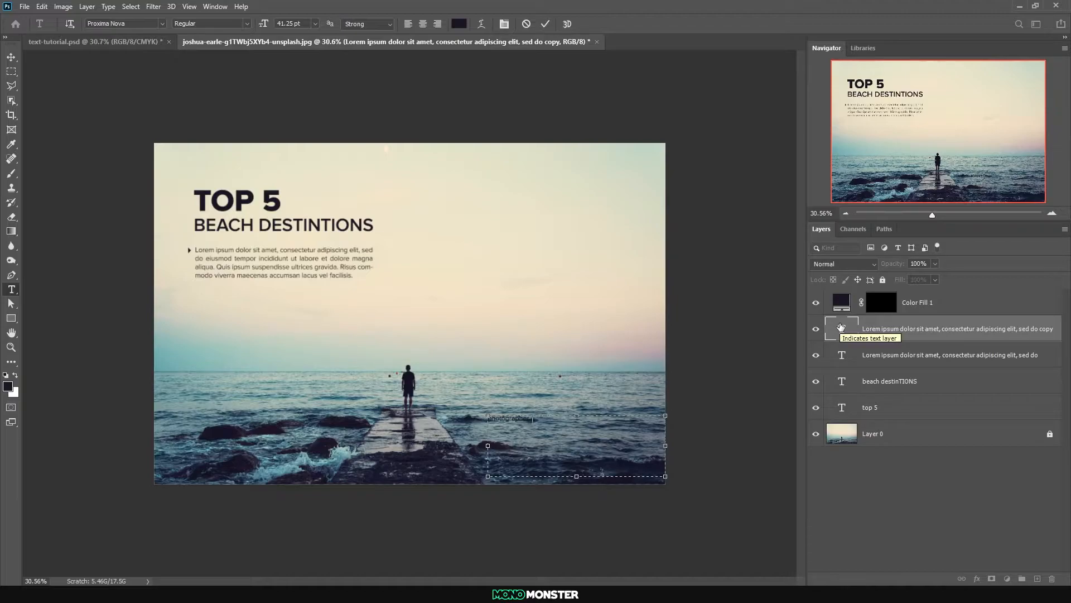
{"action": "type", "text": ": Joshua Earle"}
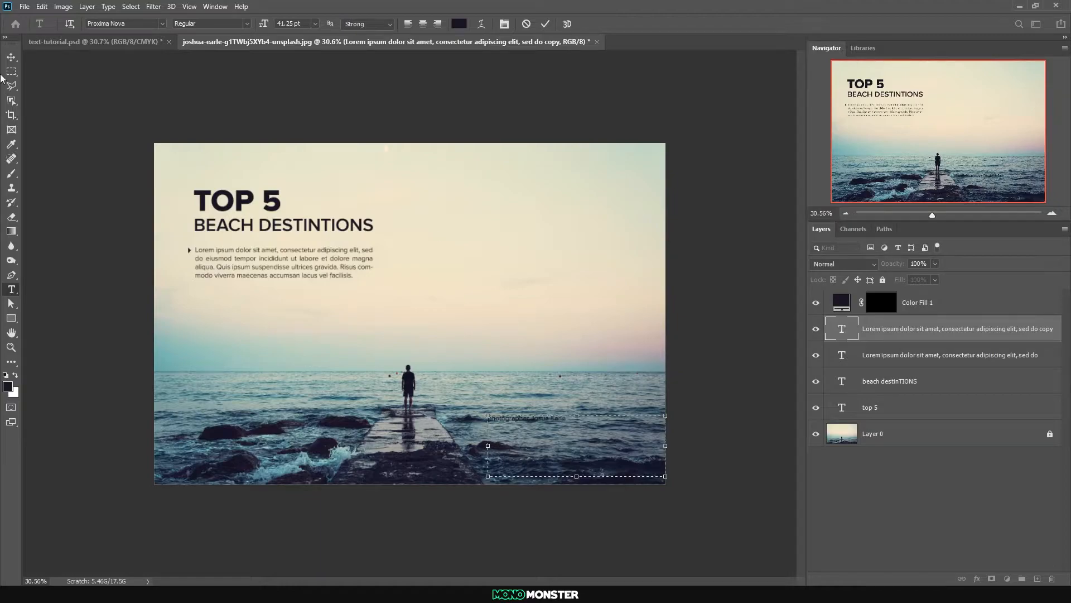
{"action": "left_click", "coordinate": [11, 57]}
{"action": "left_click_drag", "start_coordinate": [527, 439], "coordinate": [685, 472]}
Set the photographer credit's text colour to pale cream e7e6ca
{"action": "double_click", "coordinate": [842, 329]}
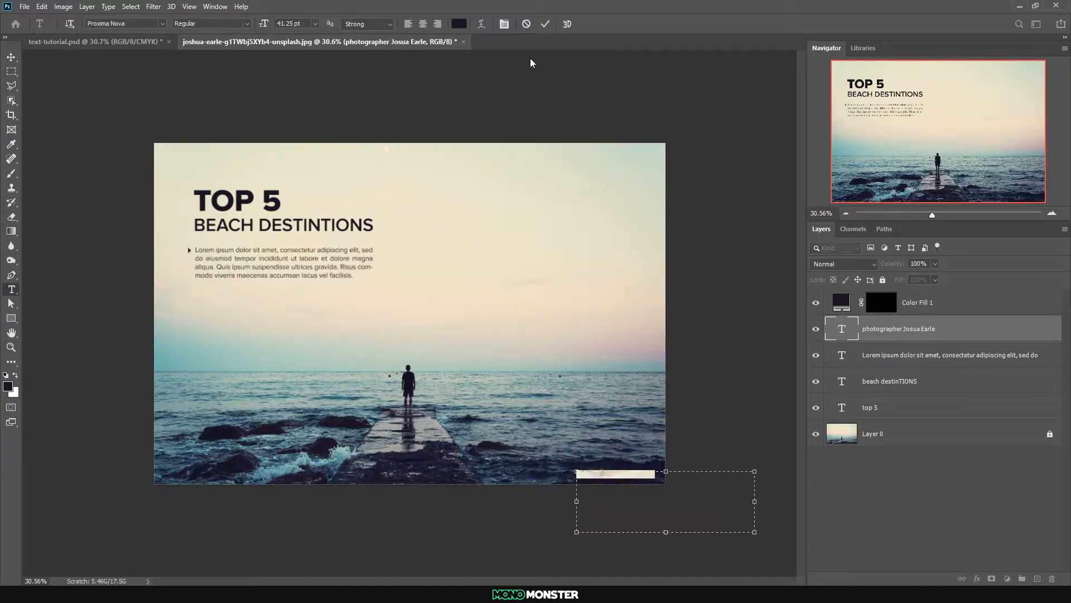
{"action": "left_click", "coordinate": [459, 23]}
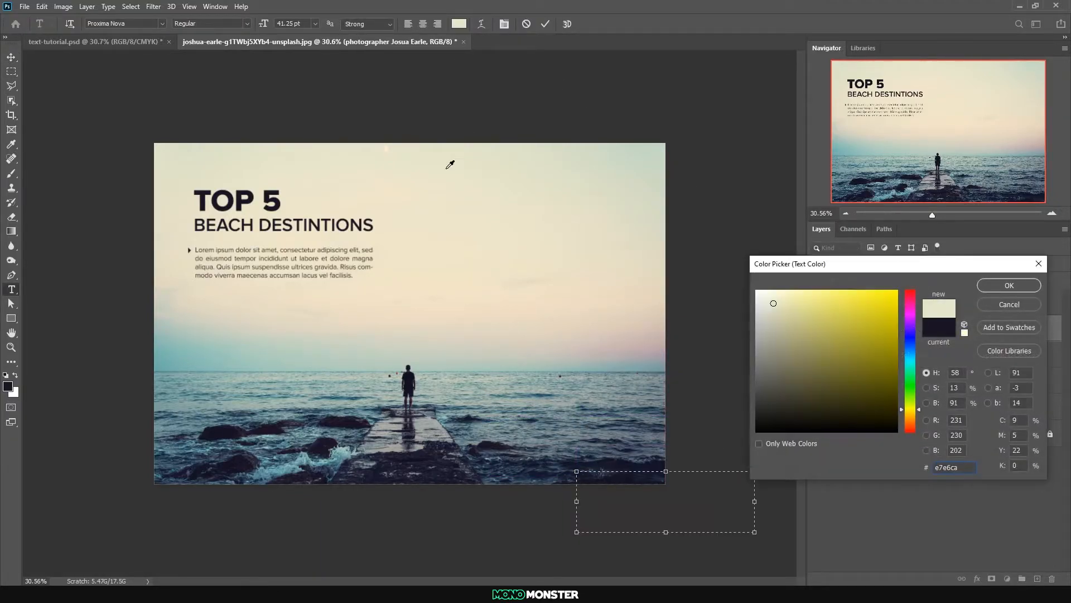
{"action": "left_click", "coordinate": [994, 283]}
Set the photographer credit to All Caps with the Regular Italic font style
{"action": "left_click", "coordinate": [504, 23]}
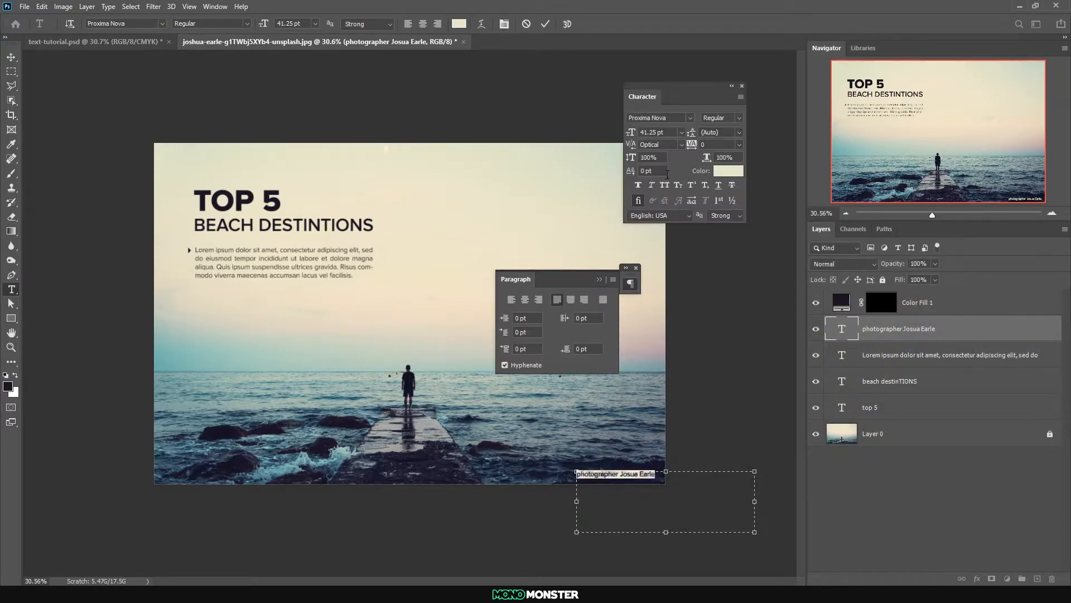
{"action": "left_click", "coordinate": [664, 185]}
{"action": "left_click", "coordinate": [230, 24]}
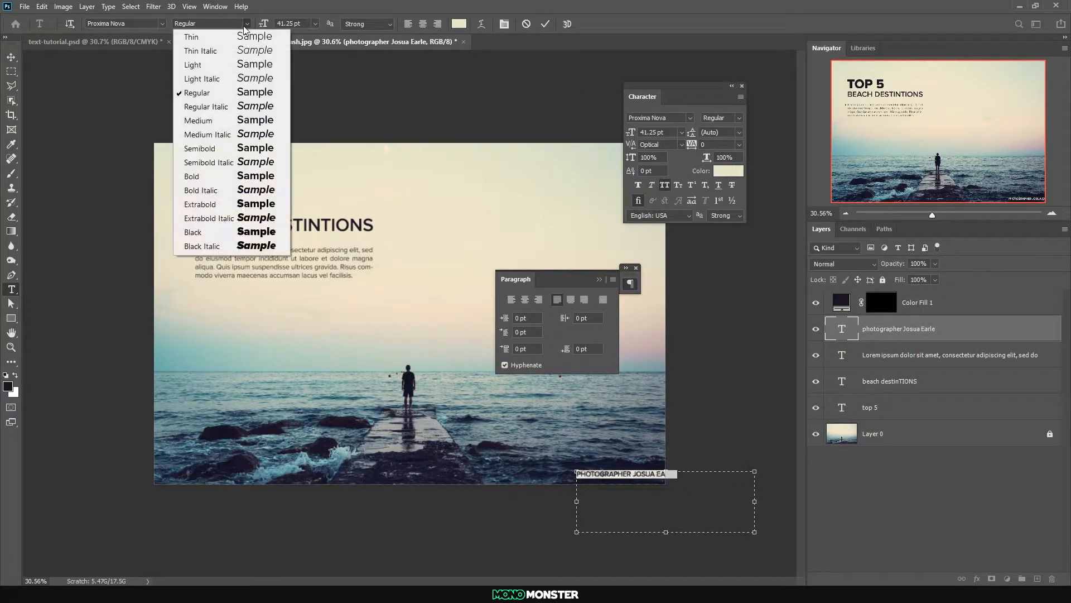
{"action": "left_click", "coordinate": [240, 107]}
{"action": "left_click", "coordinate": [11, 57]}
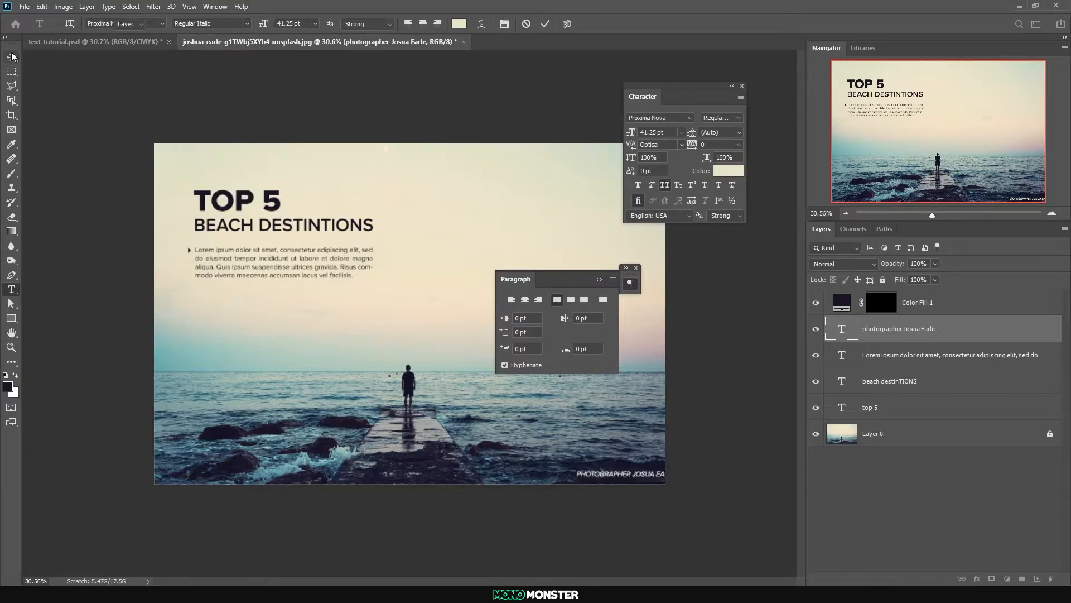
Position the photographer credit fully inside the photo's lower-right corner with a small margin, and close the character and paragraph settings
{"action": "left_click_drag", "start_coordinate": [615, 479], "coordinate": [598, 481]}
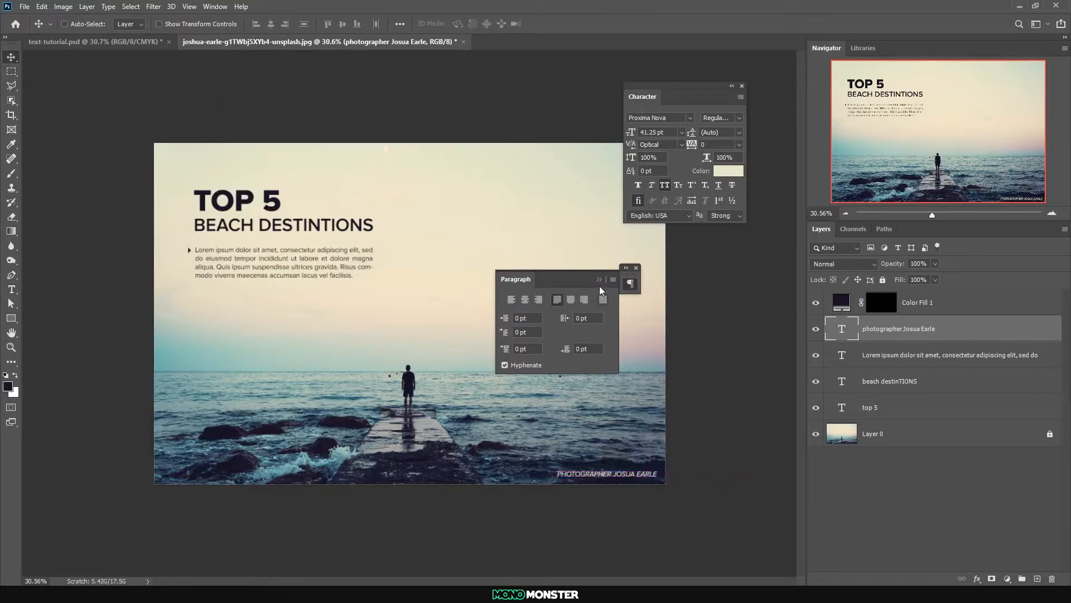
{"action": "left_click", "coordinate": [598, 284]}
{"action": "left_click", "coordinate": [635, 268]}
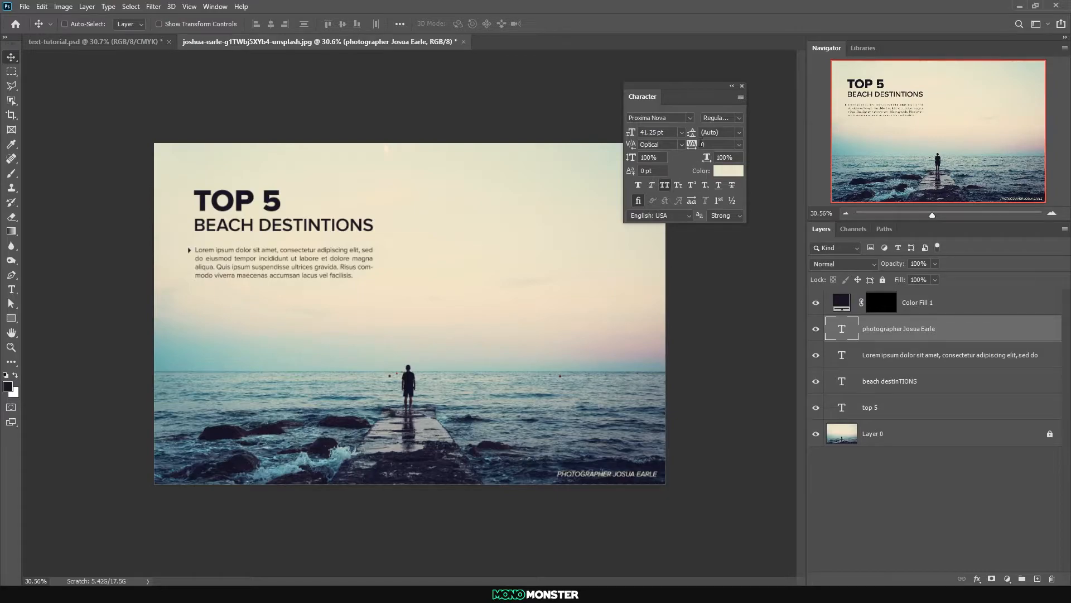
{"action": "left_click", "coordinate": [741, 88]}
{"action": "left_click_drag", "start_coordinate": [626, 475], "coordinate": [619, 470]}
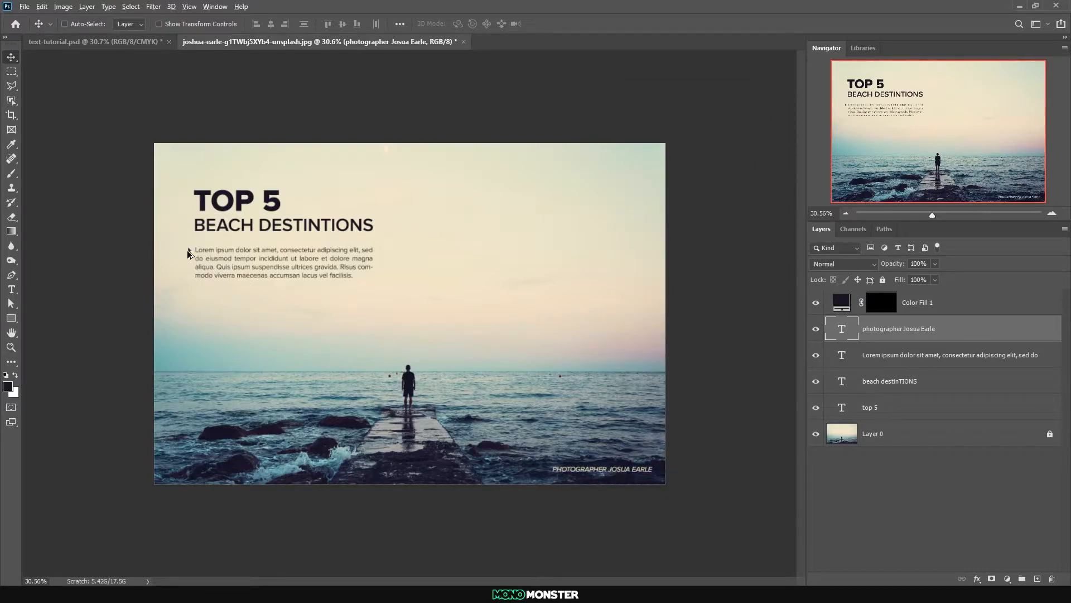
Duplicate the arrowhead beside the photographer credit and recolour the copy with a cream sampled from the sky
{"action": "key", "text": "alt+bracketright"}
{"action": "left_click_drag", "start_coordinate": [189, 254], "coordinate": [548, 433]}
{"action": "double_click", "coordinate": [843, 305]}
{"action": "left_click", "coordinate": [571, 255]}
{"action": "left_click", "coordinate": [1010, 287]}
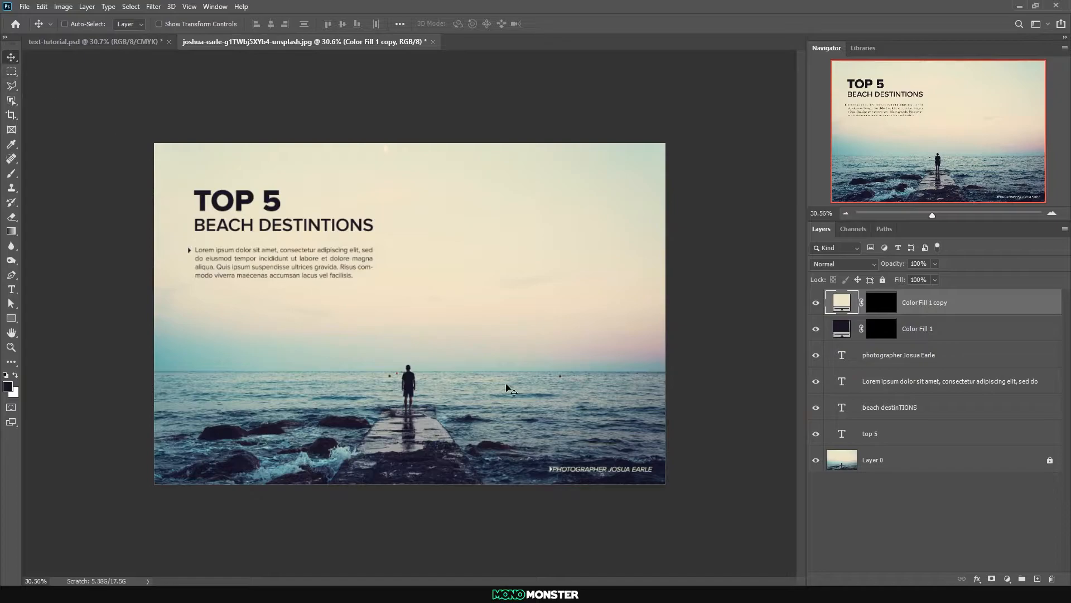
Delete the cream arrowhead copy beside the photographer credit
{"action": "scroll", "coordinate": [567, 316], "scroll_direction": "down", "scroll_amount": 1}
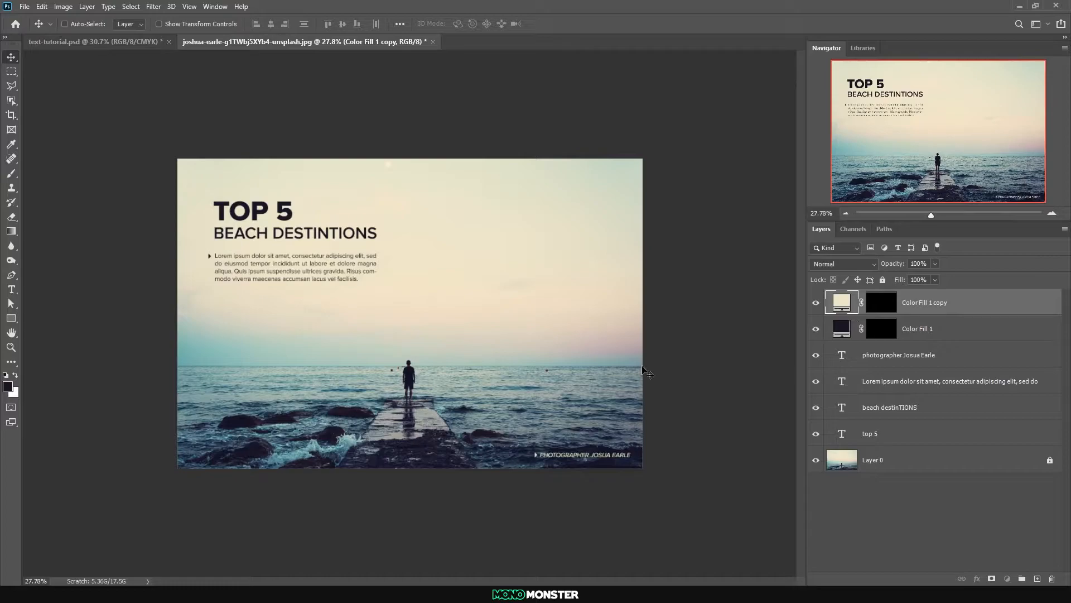
{"action": "left_click_drag", "start_coordinate": [964, 309], "coordinate": [1053, 578]}
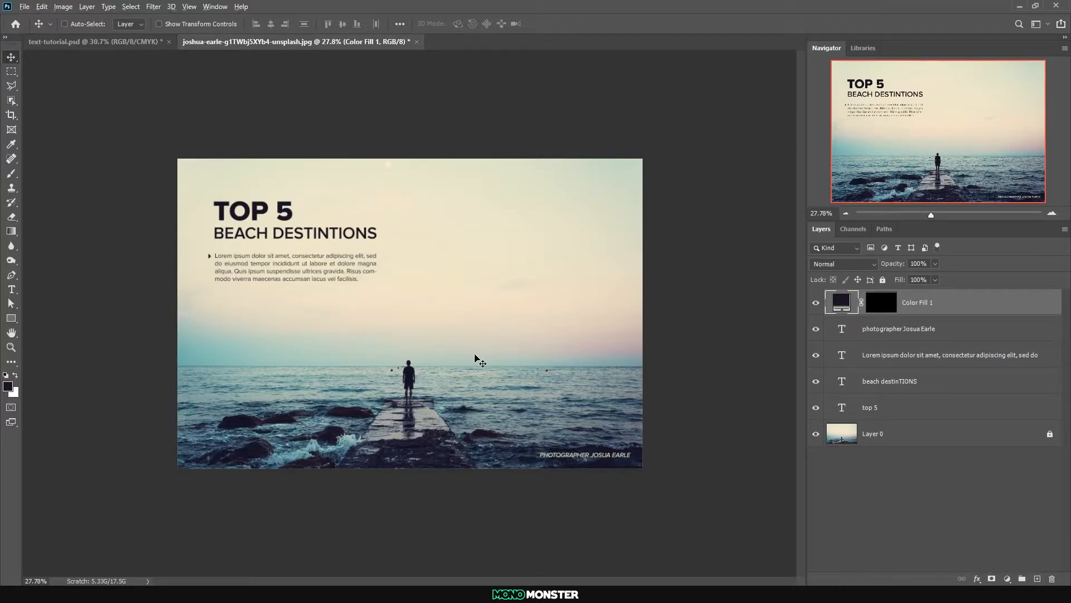
{"action": "scroll", "coordinate": [475, 352], "scroll_direction": "up", "scroll_amount": 2}
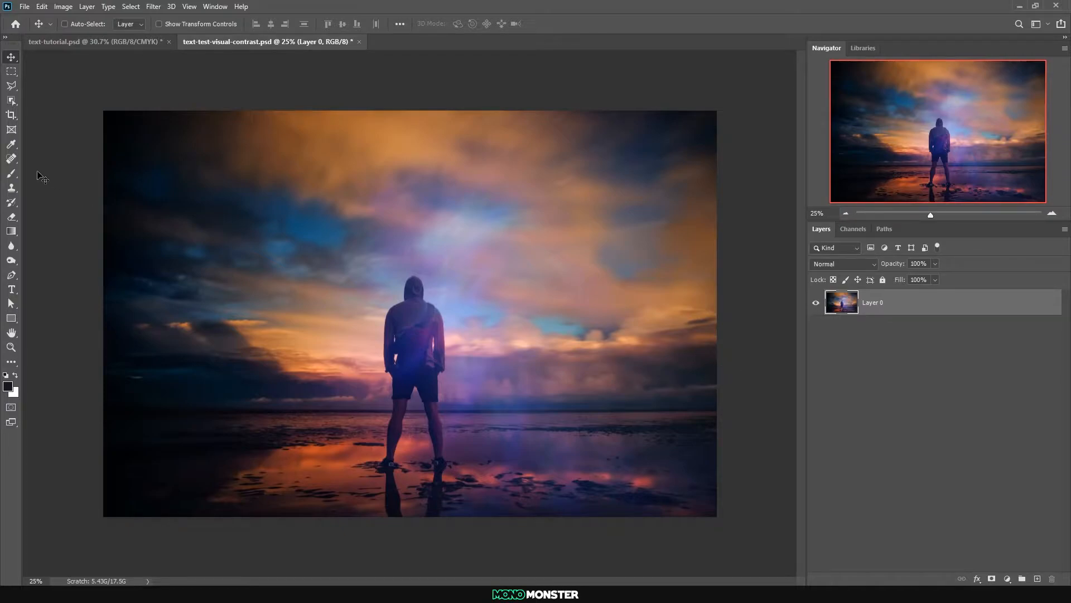
Add the text "contrast" in Proxima Nova Light over the sky above the standing man in text-test-visual-contrast.psd
{"action": "left_click", "coordinate": [11, 289]}
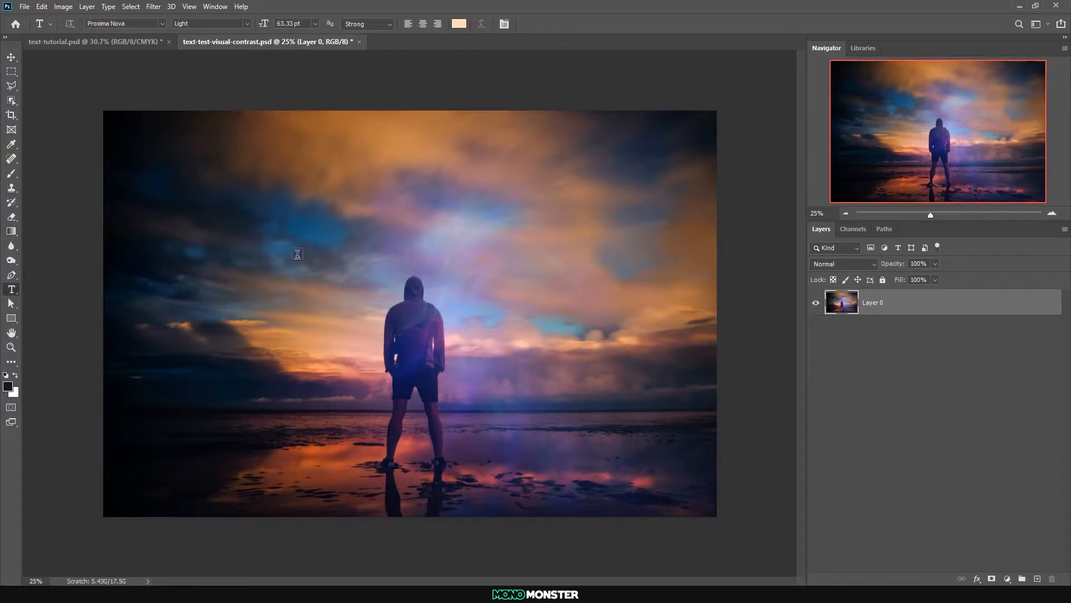
{"action": "left_click", "coordinate": [360, 190]}
{"action": "type", "text": "con"}
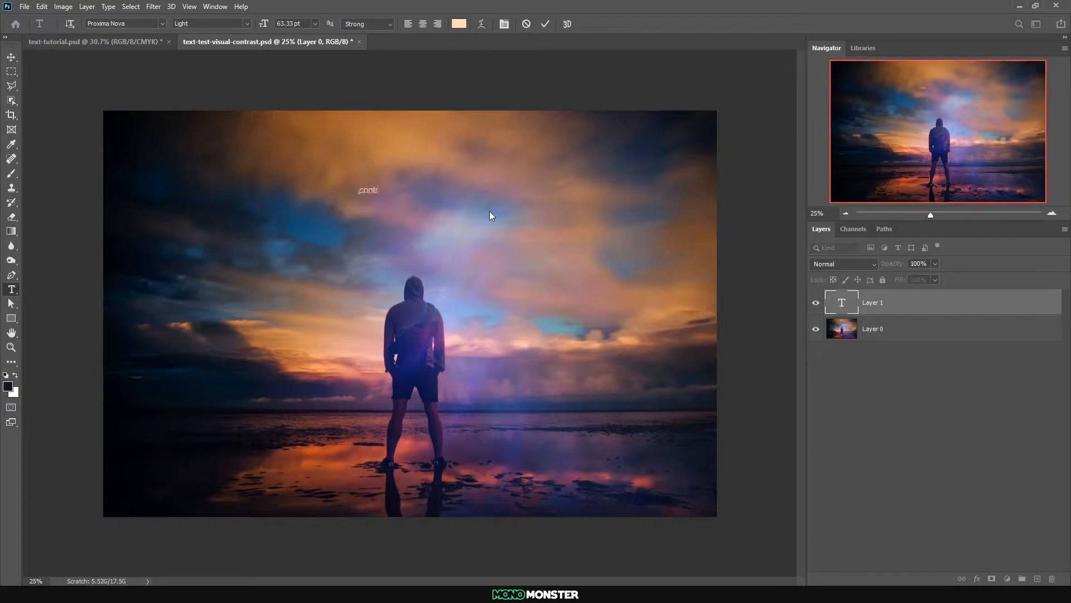
{"action": "type", "text": "trast"}
{"action": "left_click", "coordinate": [12, 57]}
Enlarge the "contrast" text to about 292 pt and duplicate it directly beneath the original
{"action": "key", "text": "ctrl+t"}
{"action": "left_click_drag", "start_coordinate": [374, 185], "coordinate": [384, 149]}
{"action": "left_click_drag", "start_coordinate": [402, 172], "coordinate": [415, 232]}
{"action": "key", "text": "Return"}
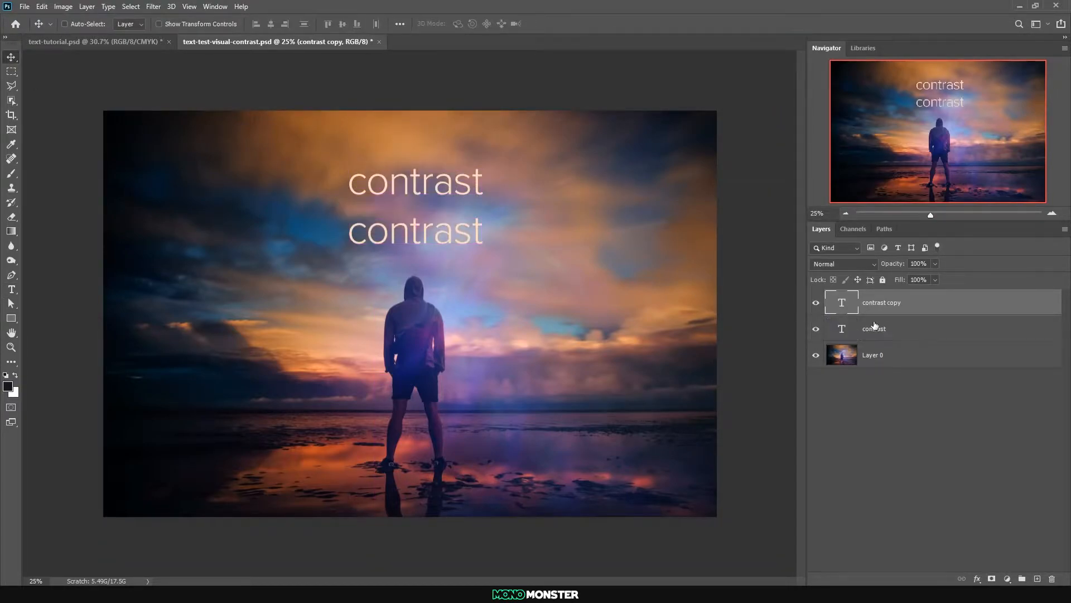
Replace the duplicated "contrast" text with "including sub-headings" and centre it beneath the original word
{"action": "double_click", "coordinate": [846, 303]}
{"action": "type", "text": "including sub"}
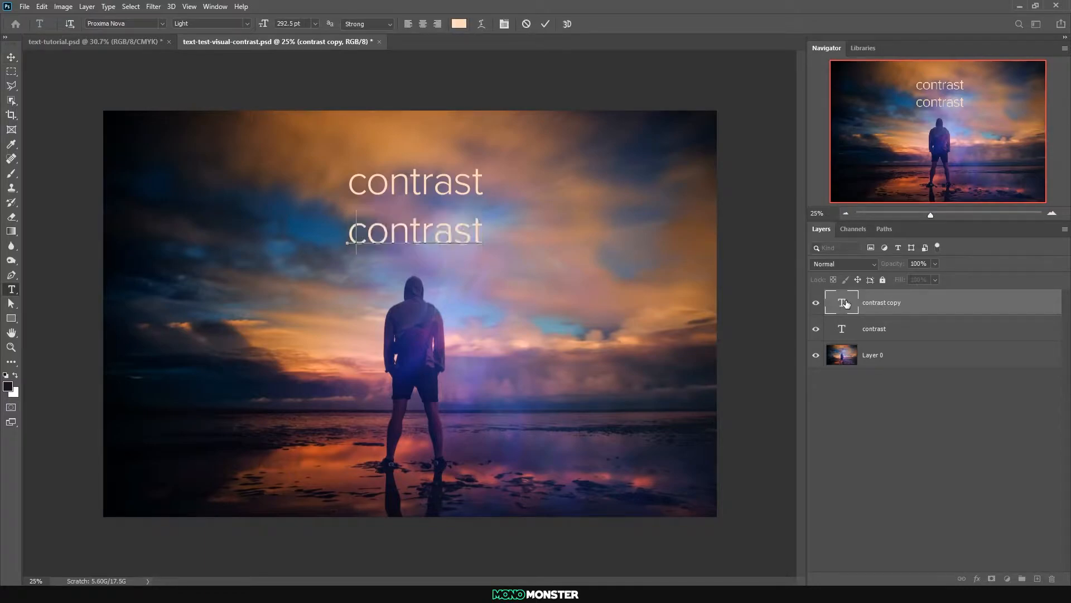
{"action": "type", "text": "-"}
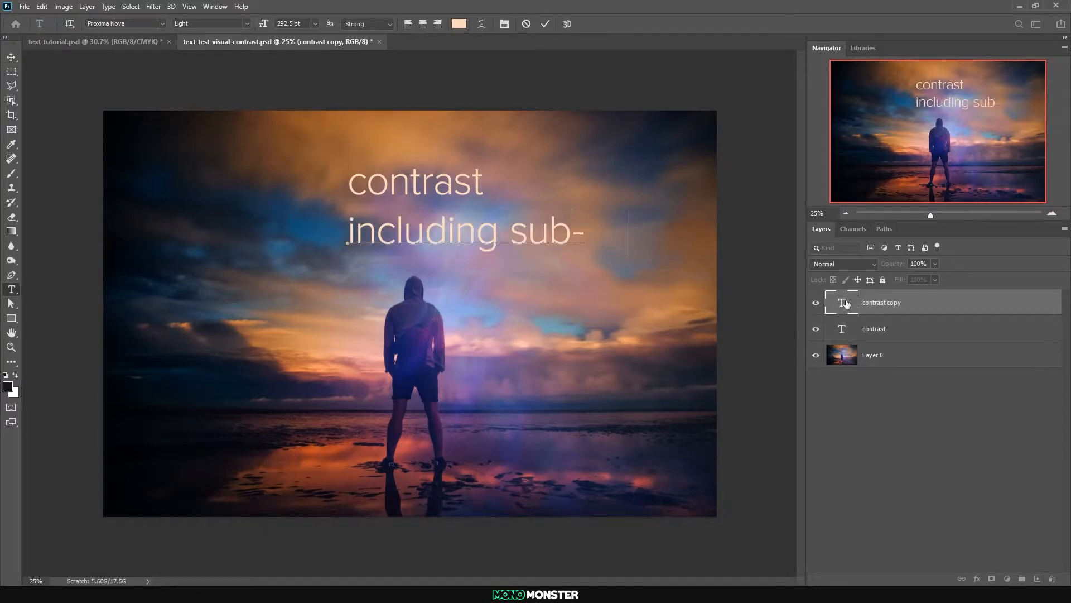
{"action": "type", "text": "headings"}
{"action": "left_click", "coordinate": [11, 58]}
{"action": "left_click_drag", "start_coordinate": [582, 237], "coordinate": [490, 237]}
{"action": "left_click_drag", "start_coordinate": [580, 238], "coordinate": [535, 251]}
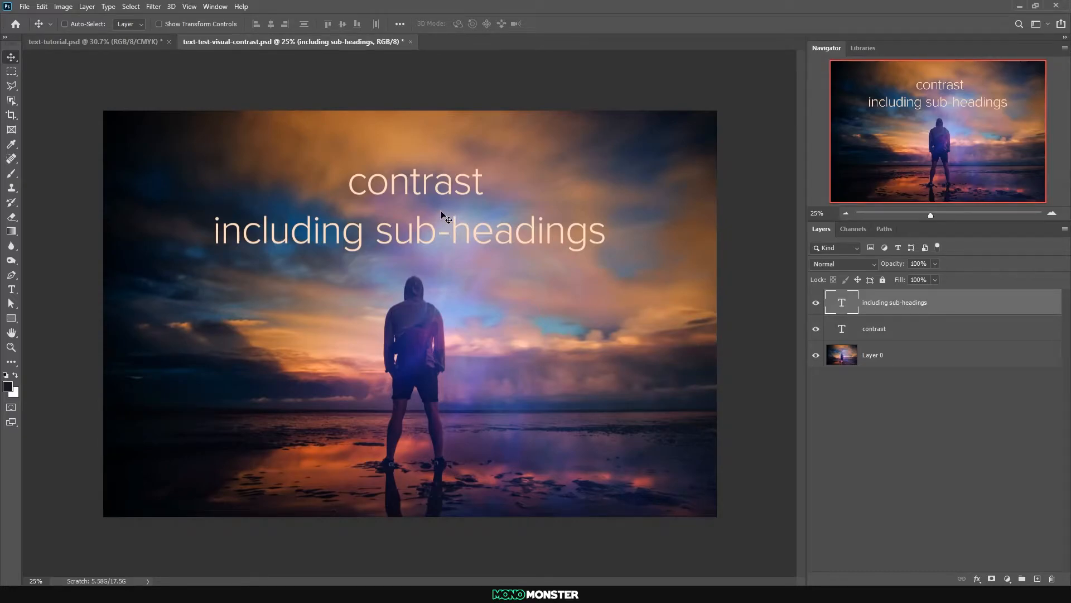
Set the "contrast" heading in all caps and centre it horizontally on the canvas
{"action": "double_click", "coordinate": [841, 334]}
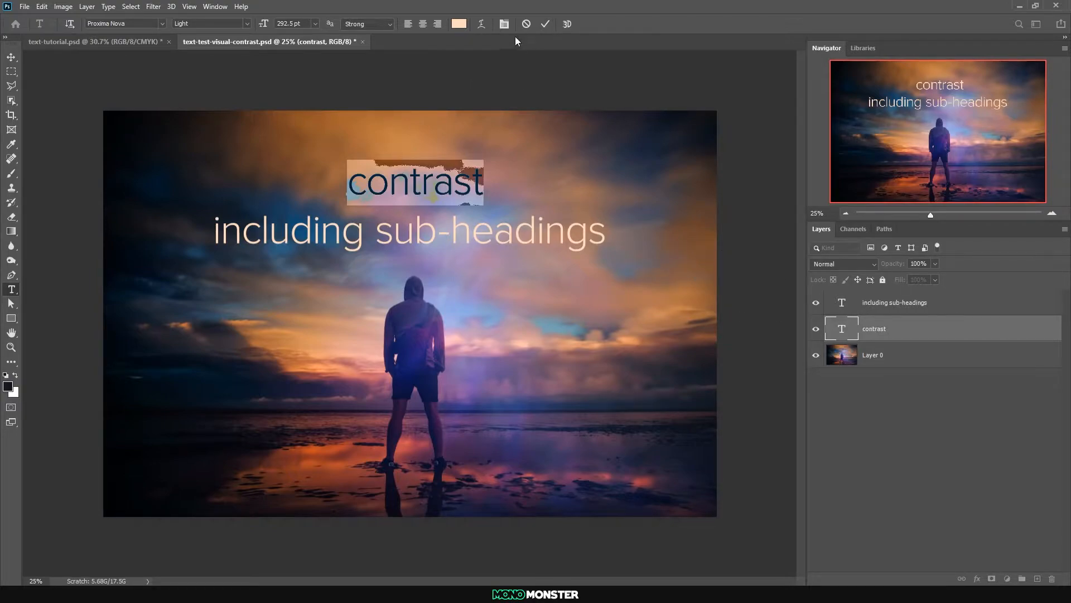
{"action": "left_click", "coordinate": [504, 25]}
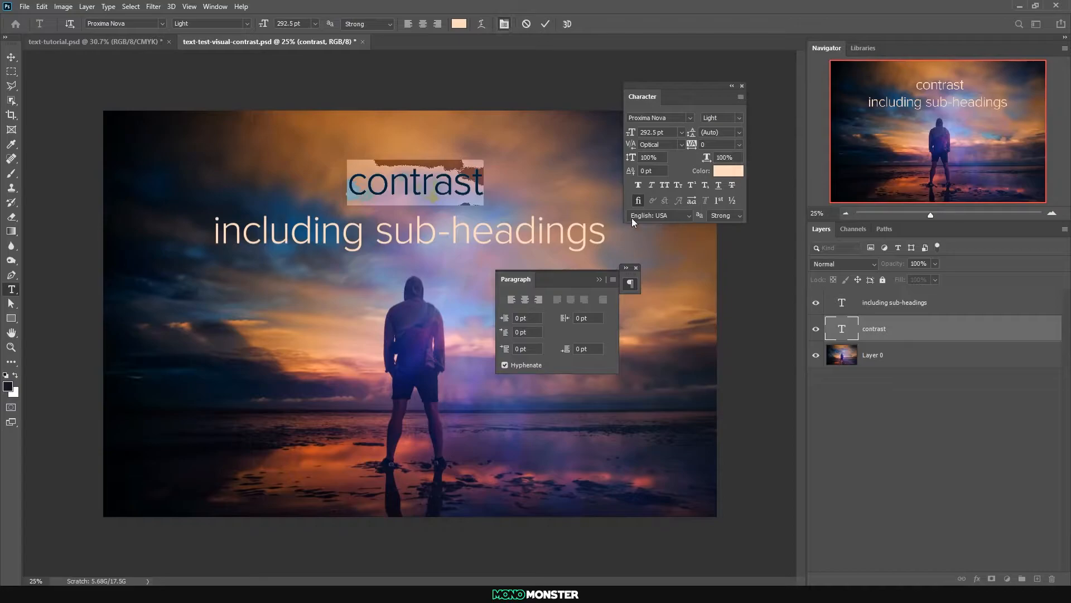
{"action": "left_click", "coordinate": [664, 186]}
{"action": "left_click", "coordinate": [11, 57]}
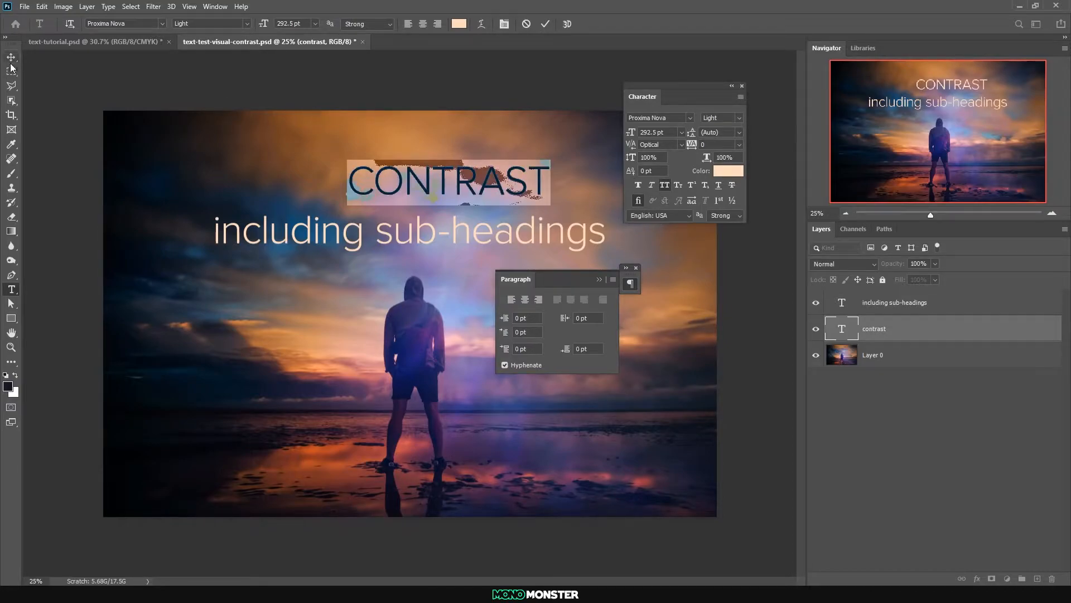
{"action": "left_click_drag", "start_coordinate": [430, 194], "coordinate": [399, 195]}
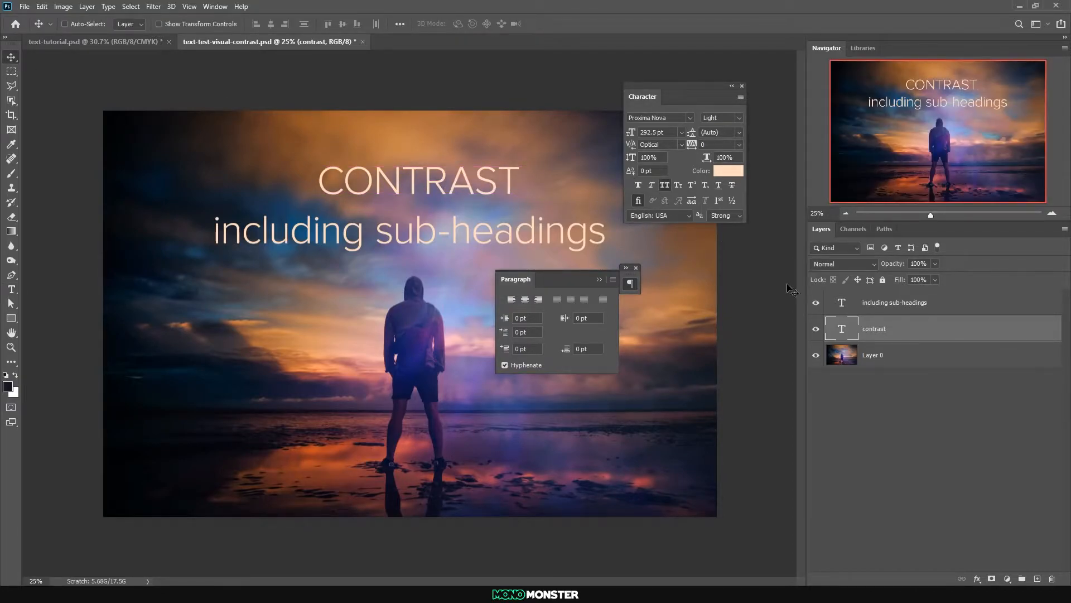
{"action": "key", "text": "ctrl+a"}
{"action": "left_click", "coordinate": [271, 24]}
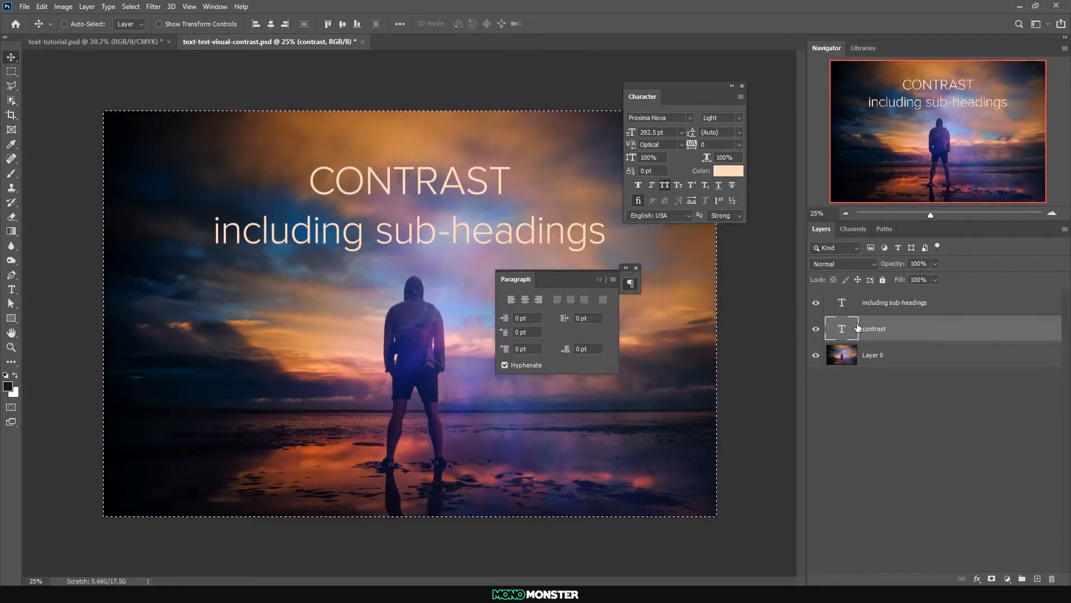
Change the "CONTRAST" heading's weight to Proxima Nova Black and re-centre it horizontally on the canvas
{"action": "double_click", "coordinate": [858, 328]}
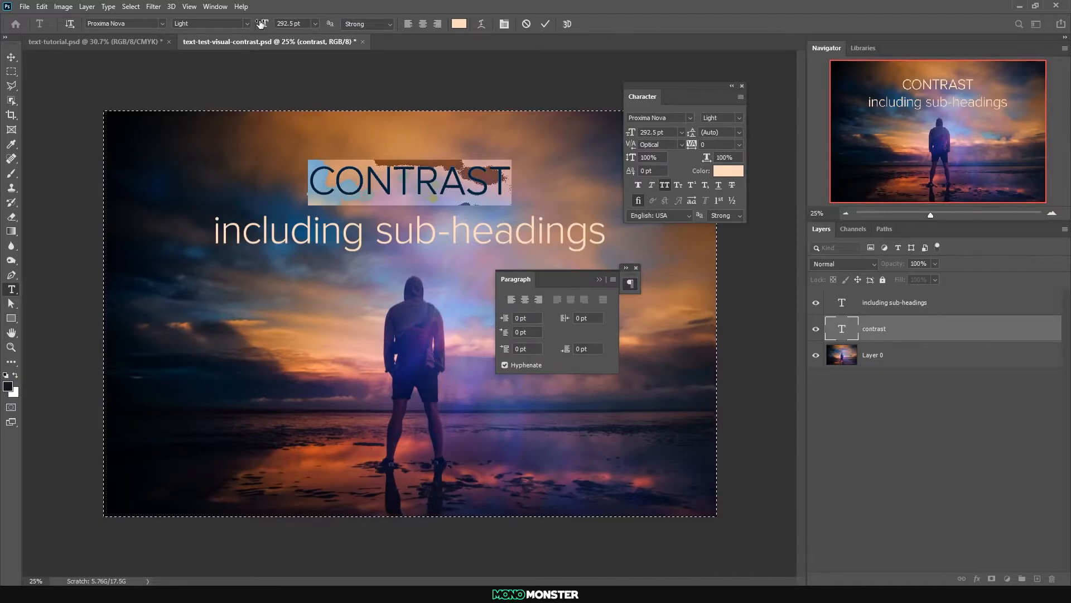
{"action": "left_click", "coordinate": [246, 25]}
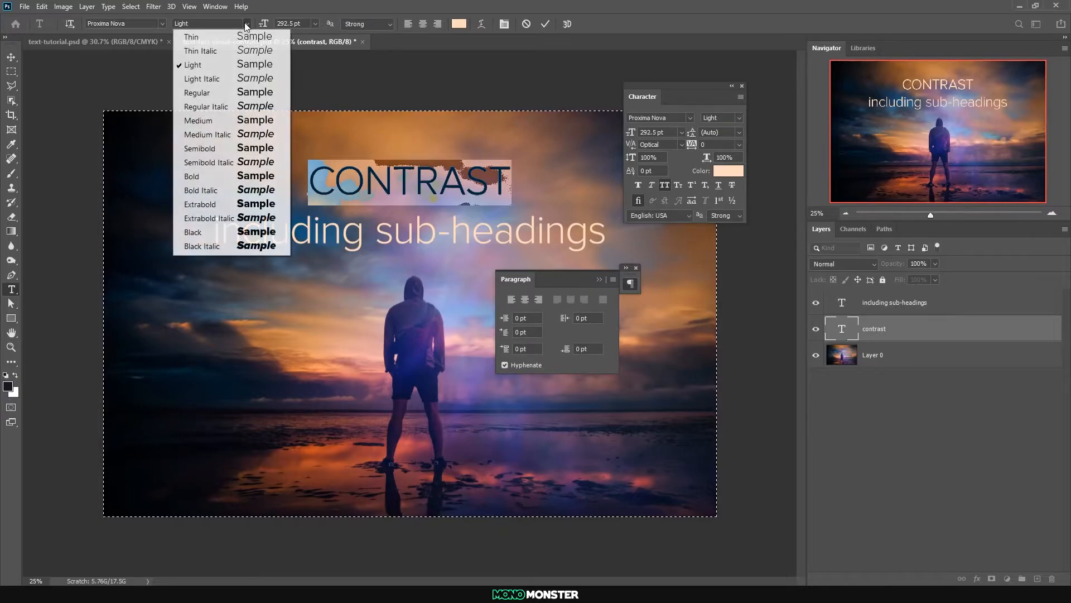
{"action": "left_click", "coordinate": [205, 233]}
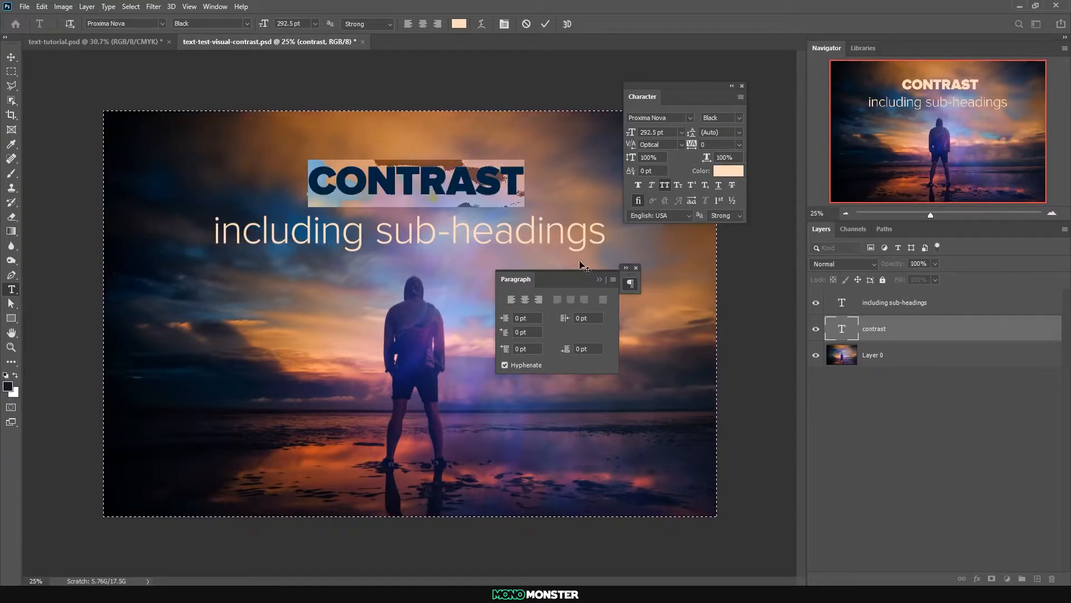
{"action": "left_click", "coordinate": [598, 279]}
{"action": "left_click", "coordinate": [12, 57]}
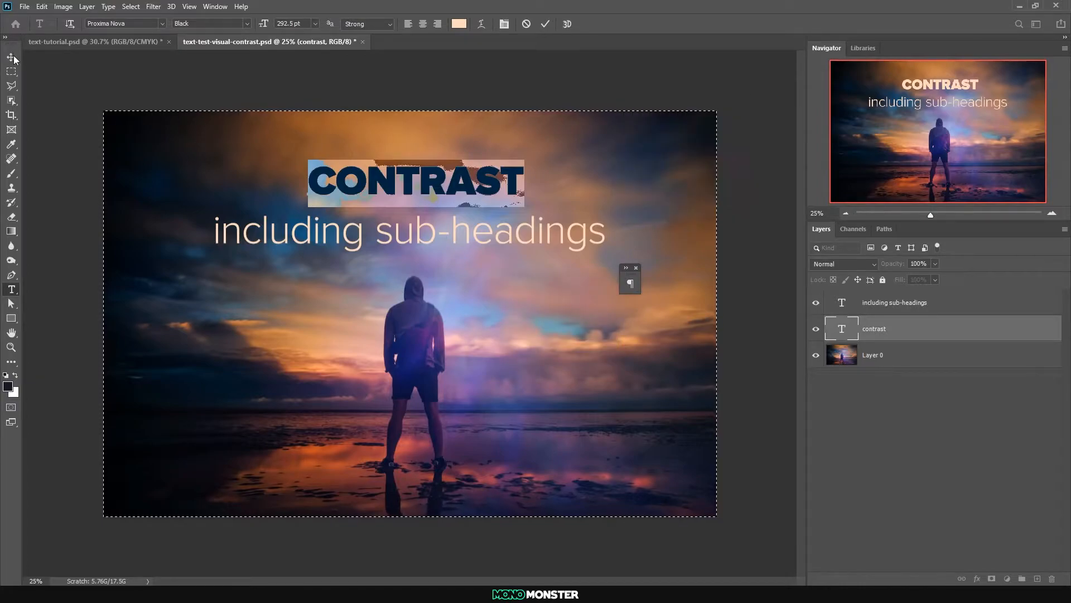
{"action": "left_click", "coordinate": [270, 24]}
{"action": "key", "text": "ctrl+d"}
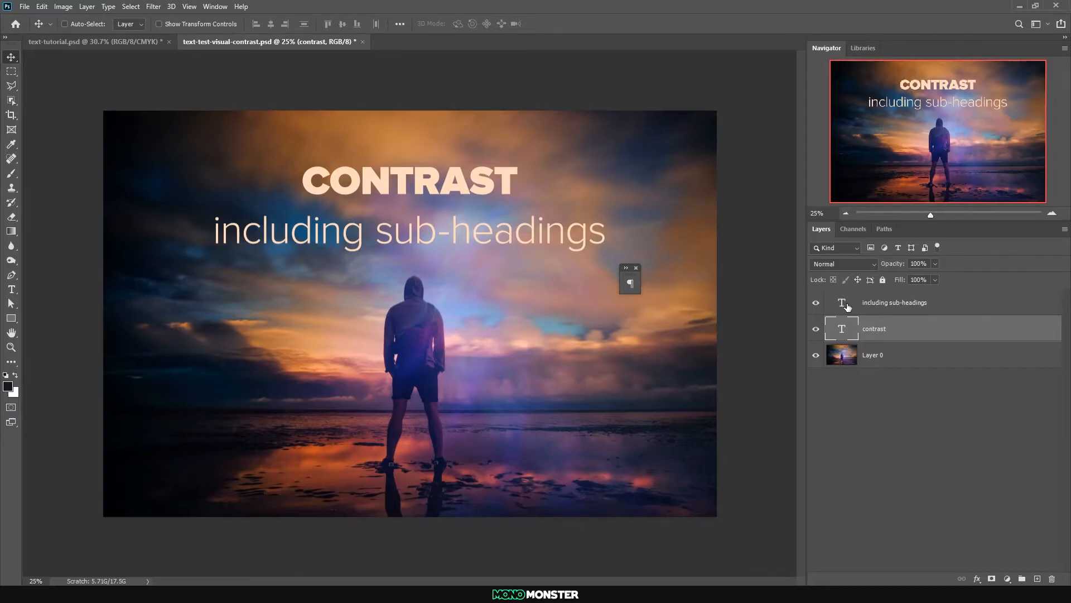
Set the "including sub-headings" text in all caps and scale it down to about 132 pt, placed closer beneath the heading
{"action": "double_click", "coordinate": [847, 306]}
{"action": "left_click", "coordinate": [502, 25]}
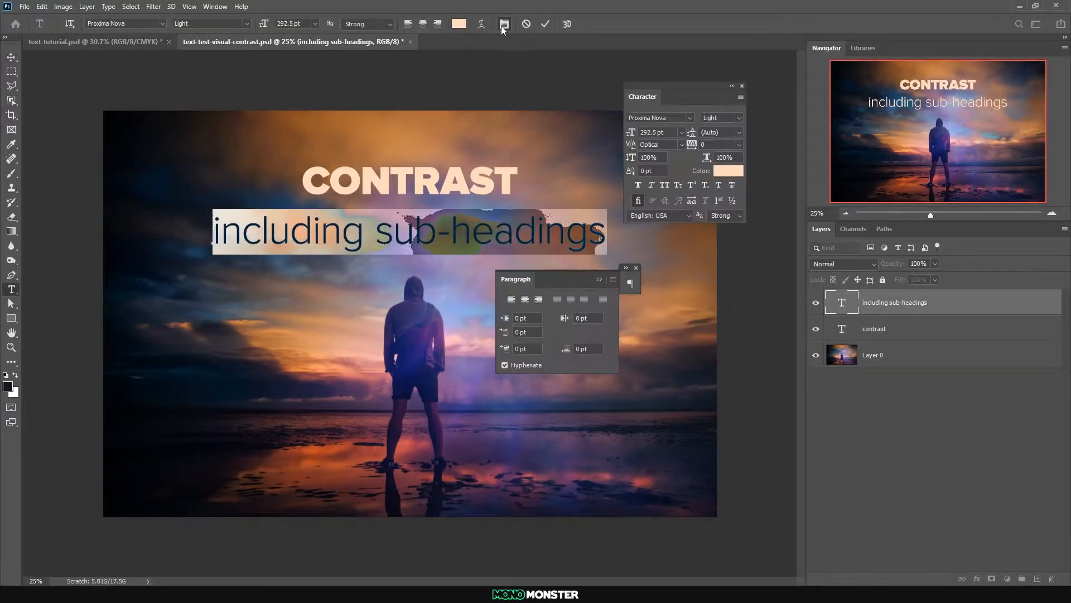
{"action": "left_click", "coordinate": [664, 185]}
{"action": "key", "text": "ctrl+Return"}
{"action": "key", "text": "v"}
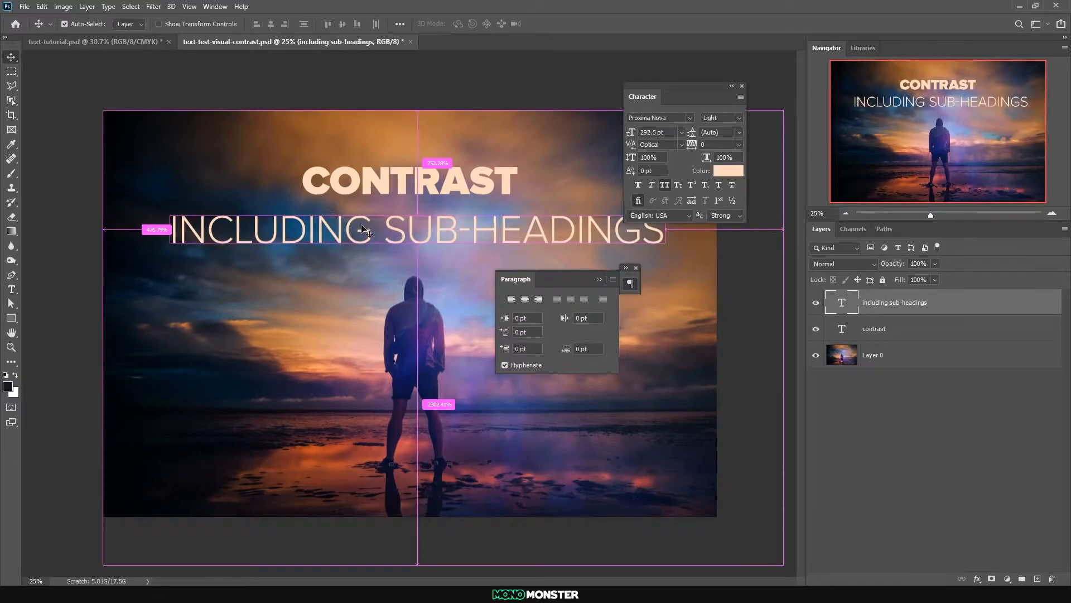
{"action": "key", "text": "ctrl+t"}
{"action": "left_click_drag", "start_coordinate": [417, 249], "coordinate": [412, 230]}
{"action": "key", "text": "Return"}
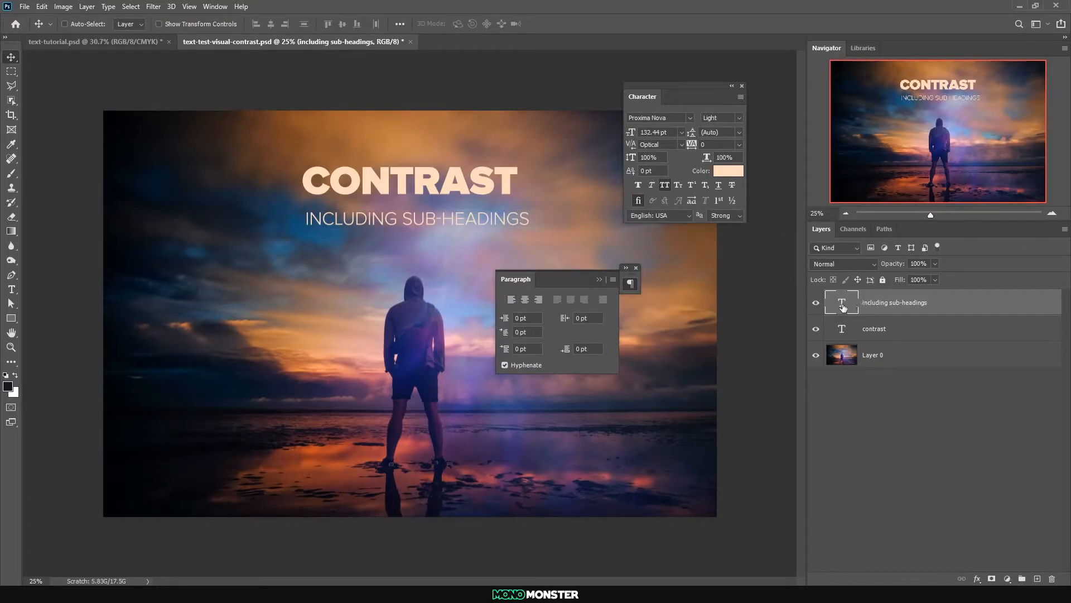
Set the sub-heading's tracking to 400 and centre it beneath the heading
{"action": "left_click", "coordinate": [683, 145]}
{"action": "left_click", "coordinate": [726, 146]}
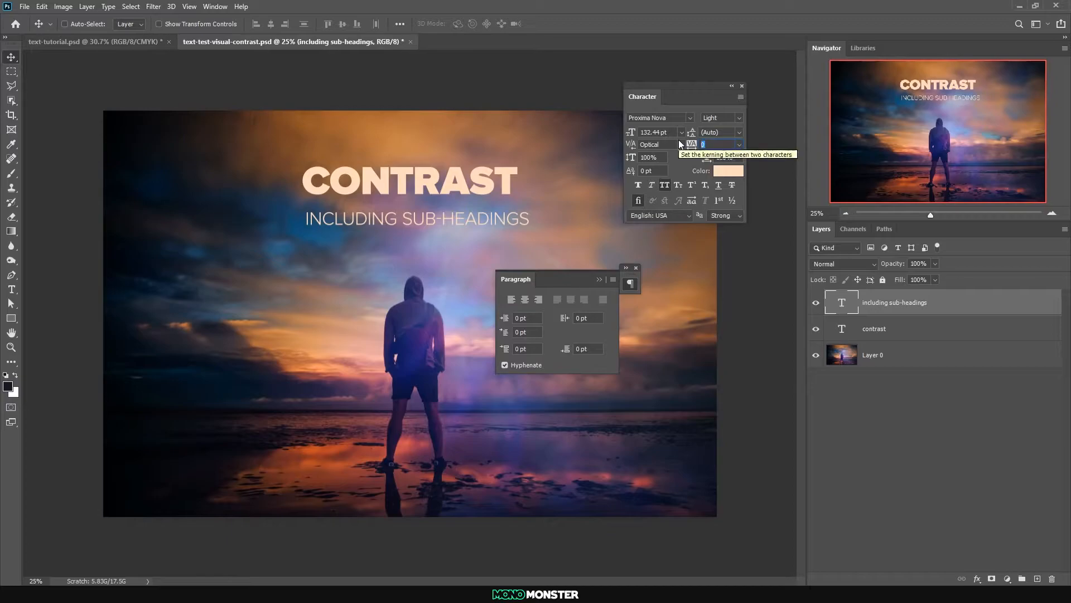
{"action": "type", "text": "400"}
{"action": "key", "text": "Return"}
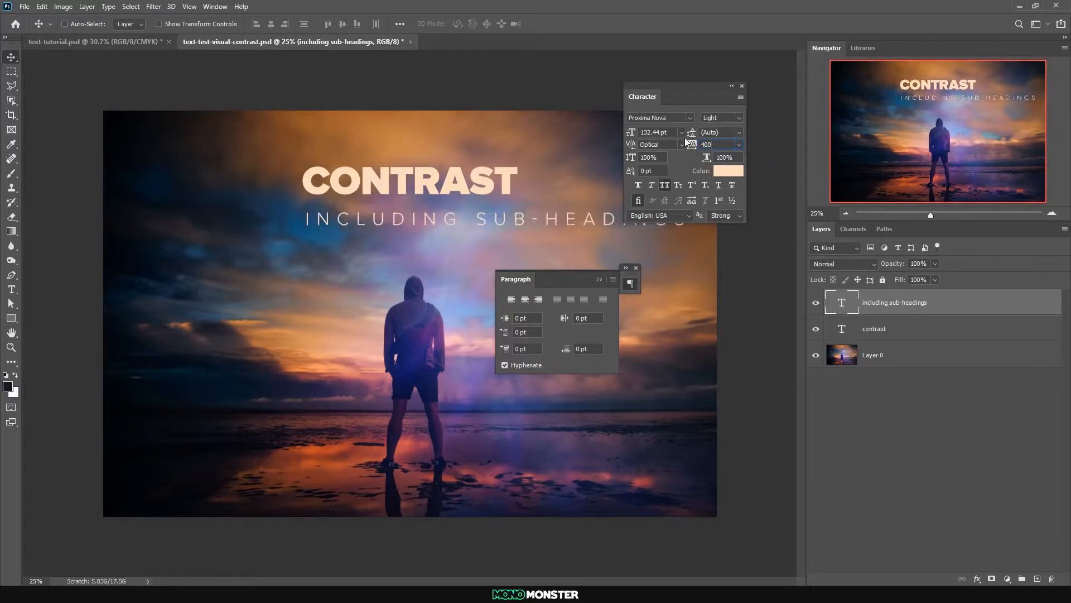
{"action": "left_click", "coordinate": [65, 24]}
{"action": "left_click", "coordinate": [271, 24]}
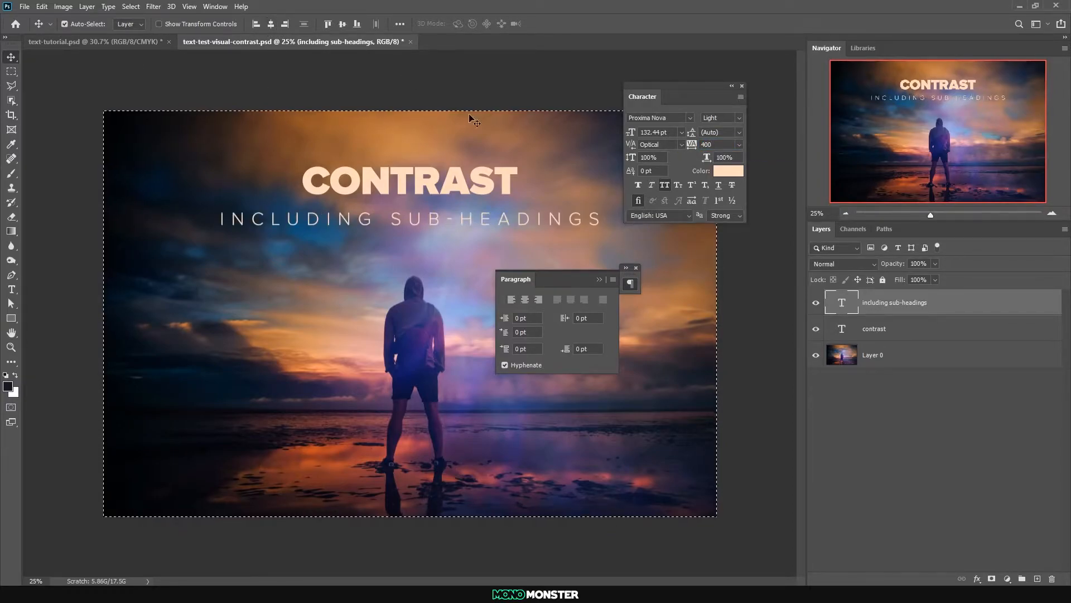
Enlarge the "CONTRAST" heading to about 338 pt, keep it centred above the sub-heading and close the text formatting panels
{"action": "left_click", "coordinate": [430, 193], "text": "ctrl"}
{"action": "key", "text": "ctrl+t"}
{"action": "left_click_drag", "start_coordinate": [410, 166], "coordinate": [417, 150]}
{"action": "key", "text": "Return"}
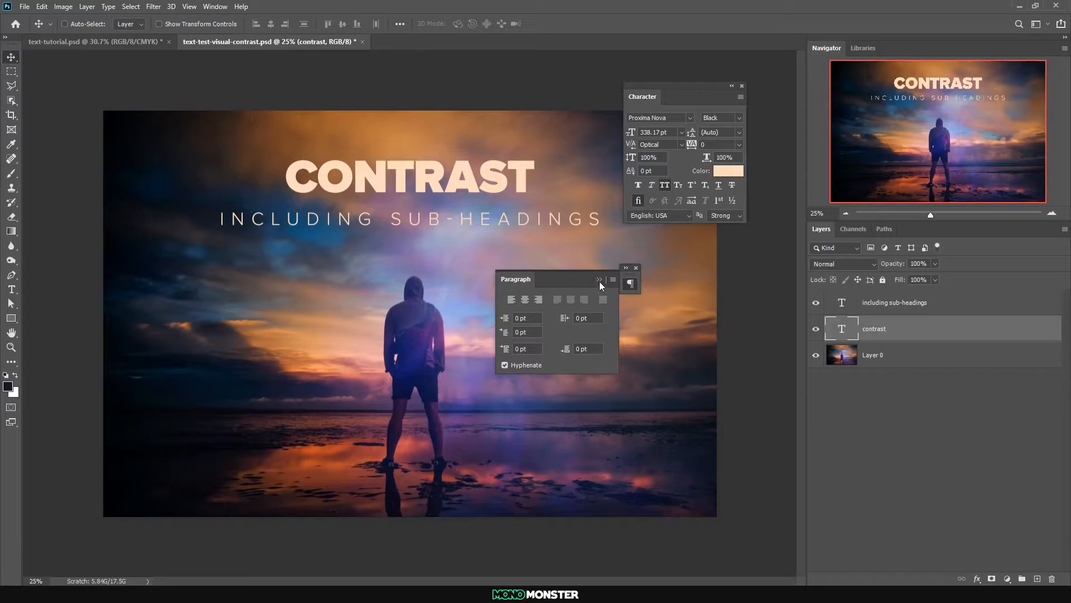
{"action": "left_click", "coordinate": [600, 279]}
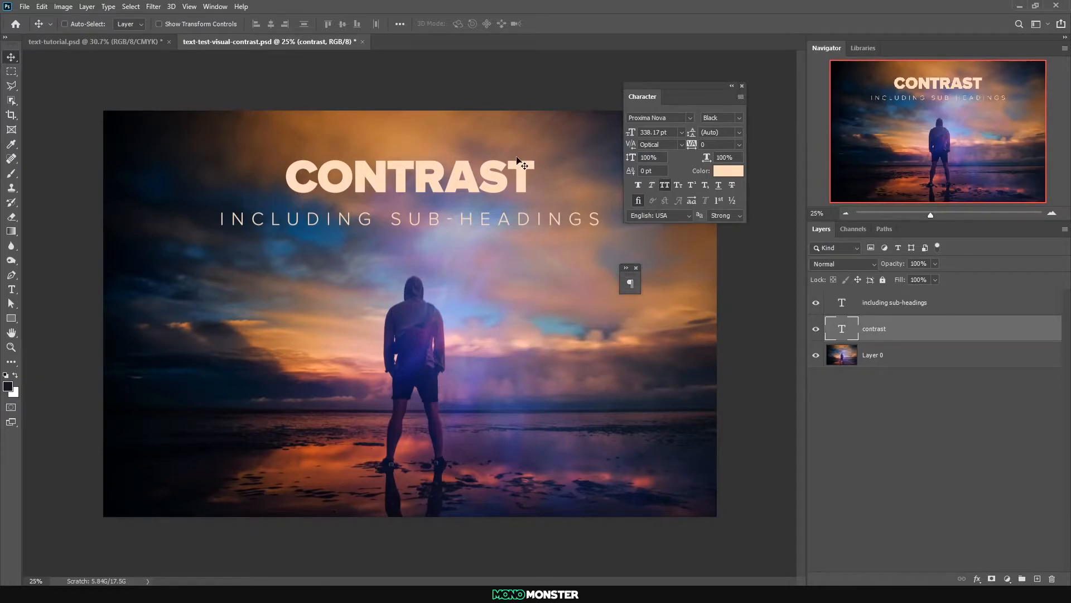
{"action": "left_click", "coordinate": [742, 86]}
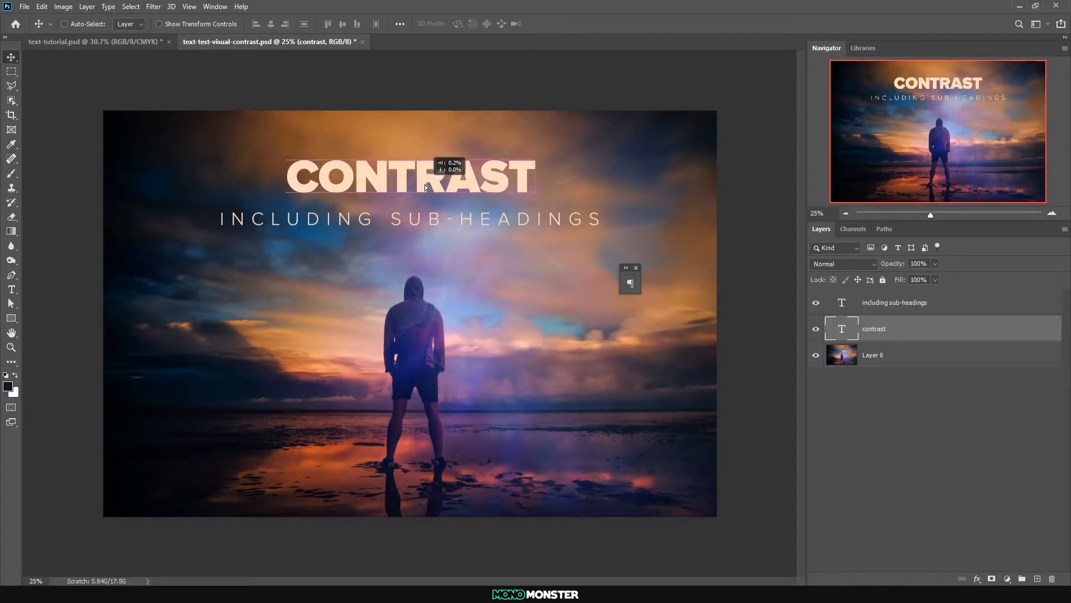
{"action": "key", "text": "ctrl+z"}
{"action": "left_click", "coordinate": [43, 6]}
{"action": "left_click", "coordinate": [61, 26]}
{"action": "left_click_drag", "start_coordinate": [381, 185], "coordinate": [381, 190]}
Recolour both the "CONTRAST" heading and the "INCLUDING SUB-HEADINGS" text white
{"action": "double_click", "coordinate": [842, 329]}
{"action": "left_click", "coordinate": [458, 23]}
{"action": "left_click", "coordinate": [762, 292]}
{"action": "key", "text": "Return"}
{"action": "double_click", "coordinate": [855, 305]}
{"action": "double_click", "coordinate": [856, 307]}
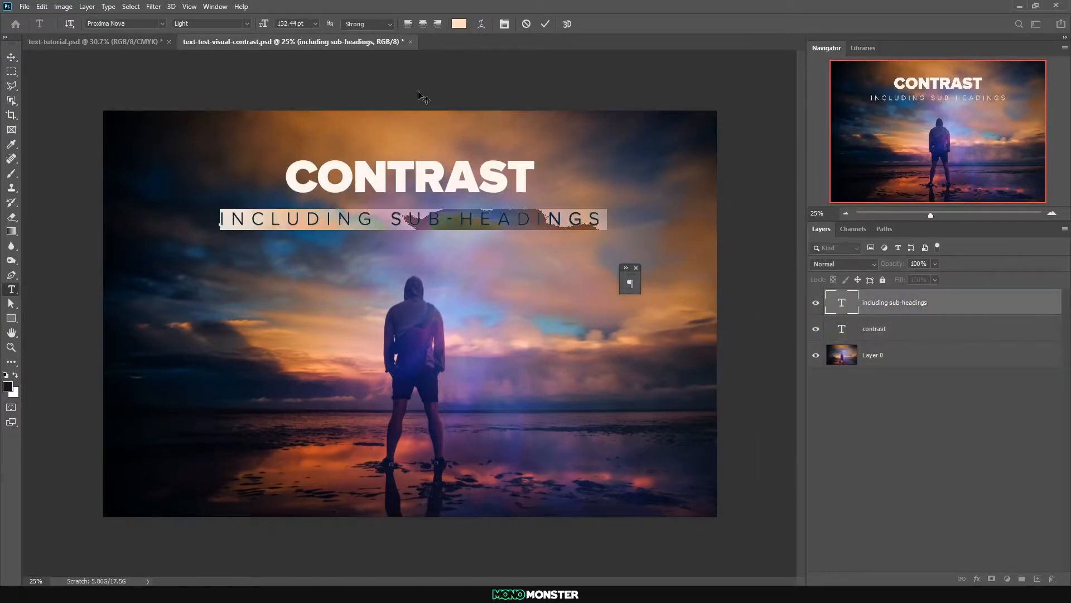
{"action": "left_click", "coordinate": [459, 23]}
{"action": "key", "text": "Return"}
{"action": "key", "text": "ctrl+Return"}
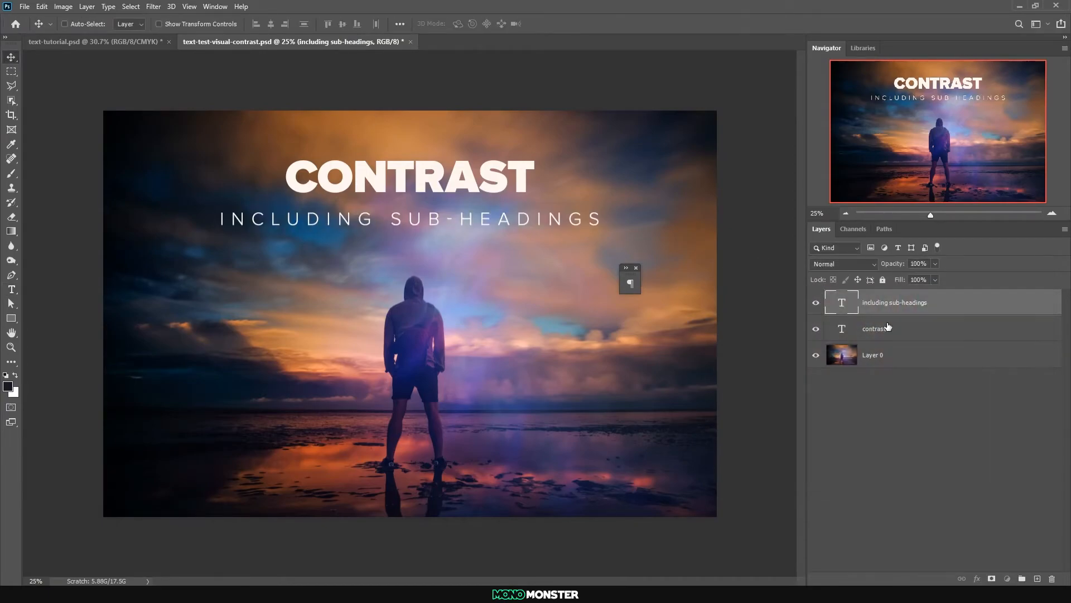
Centre the heading and sub-heading text layers together horizontally on the canvas
{"action": "left_click", "coordinate": [887, 328]}
{"action": "left_click", "coordinate": [885, 306], "text": "shift"}
{"action": "key", "text": "ctrl+a"}
{"action": "key", "text": "ctrl+d"}
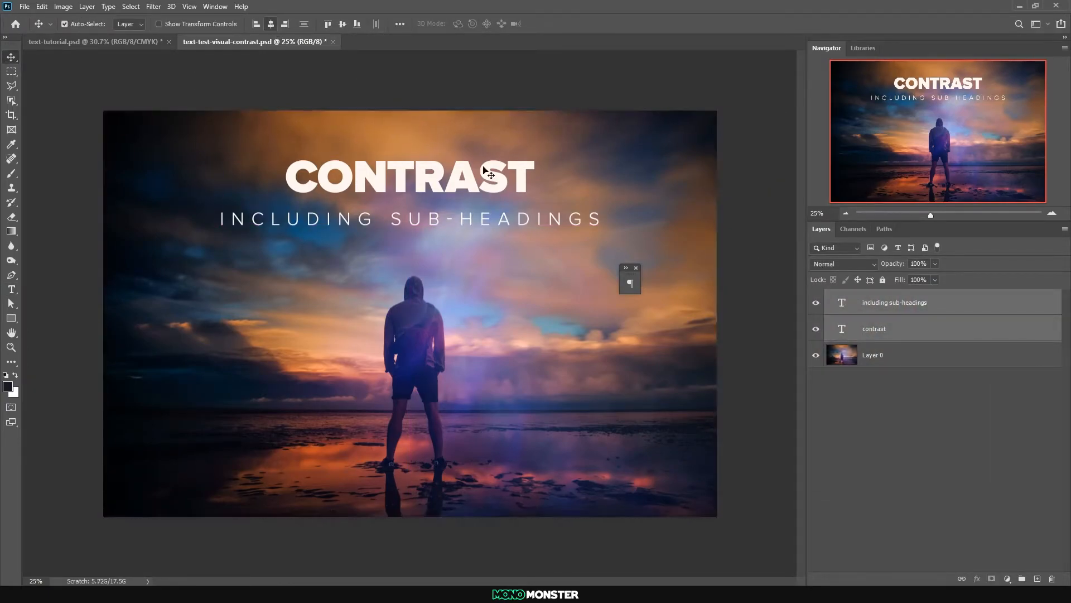
{"action": "left_click", "coordinate": [420, 219], "text": "ctrl"}
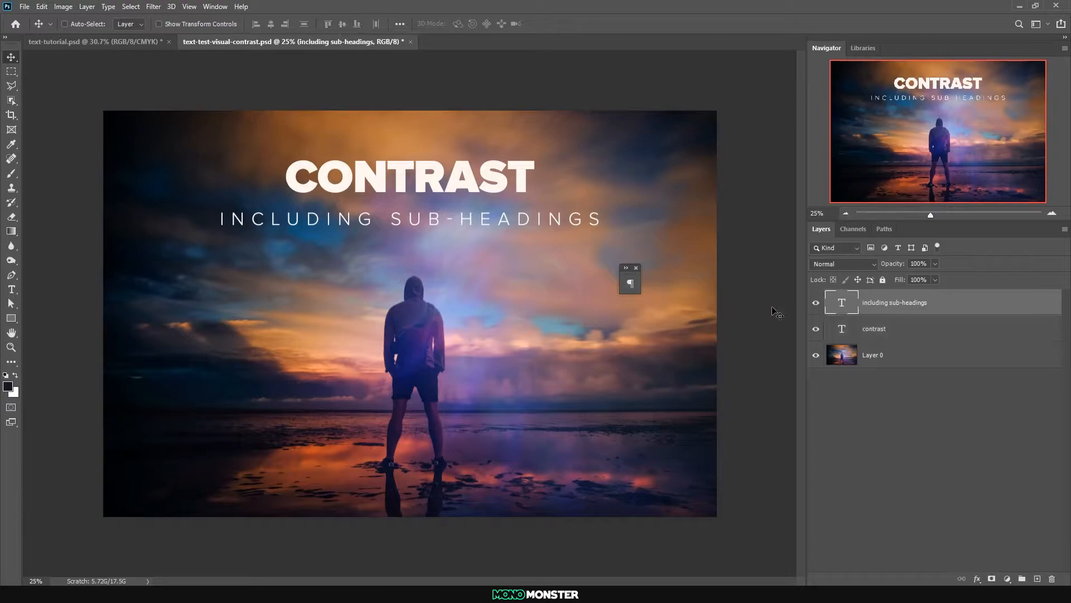
{"action": "double_click", "coordinate": [842, 303]}
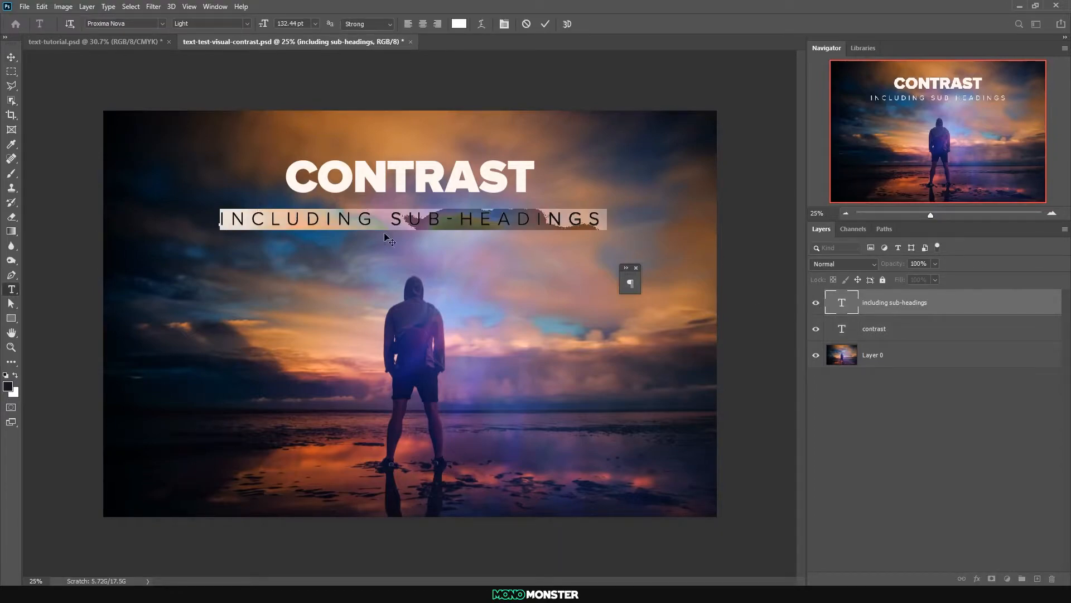
{"action": "left_click", "coordinate": [11, 58]}
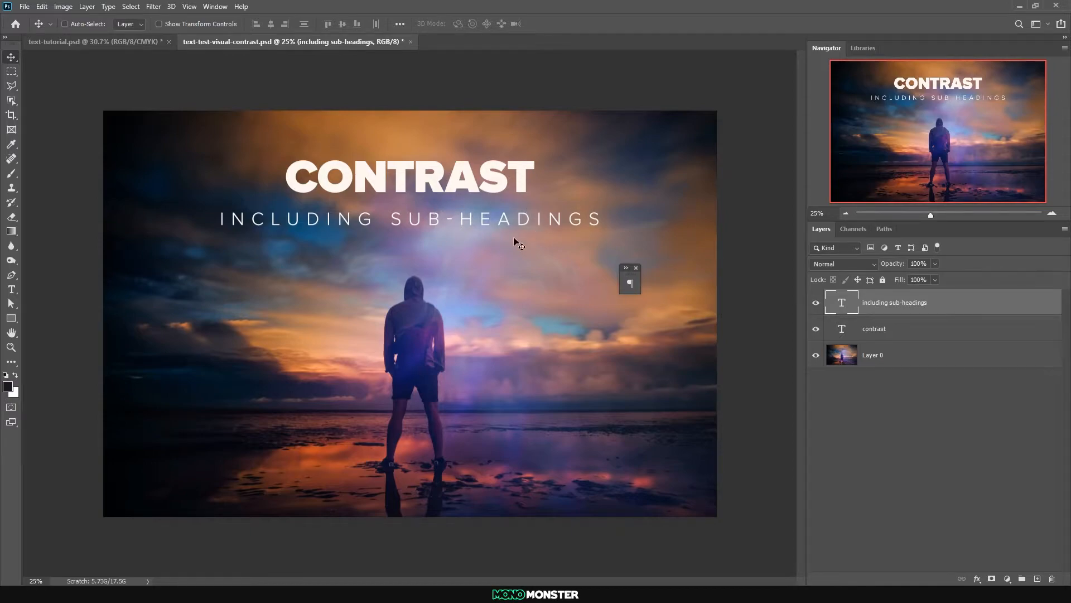
Change the sub-heading's weight to Semibold and centre it horizontally on the canvas
{"action": "scroll", "coordinate": [522, 229], "scroll_direction": "down", "scroll_amount": 5}
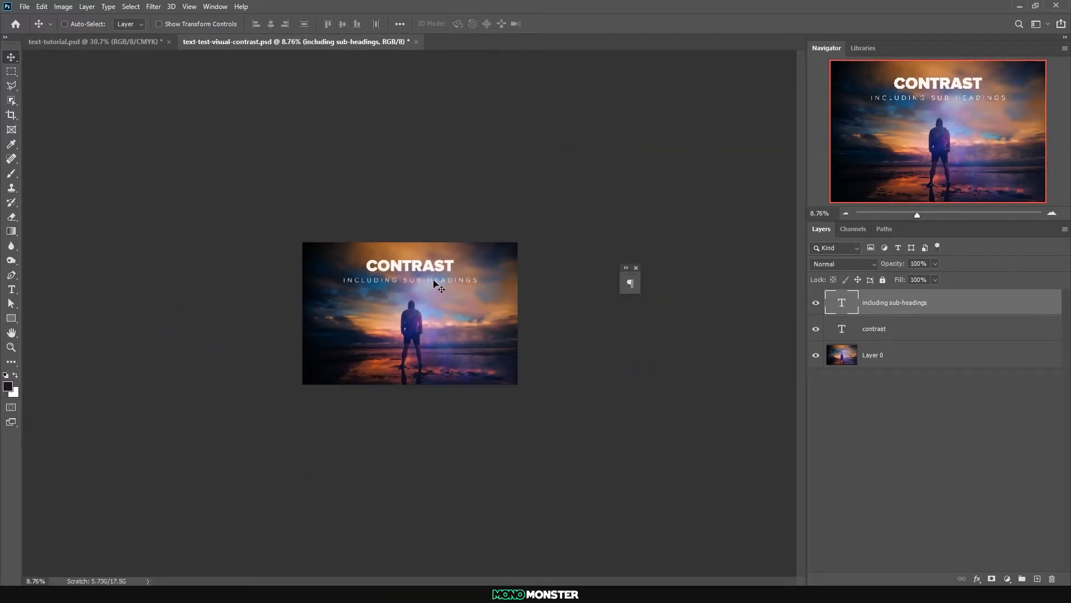
{"action": "scroll", "coordinate": [444, 286], "scroll_direction": "up", "scroll_amount": 3}
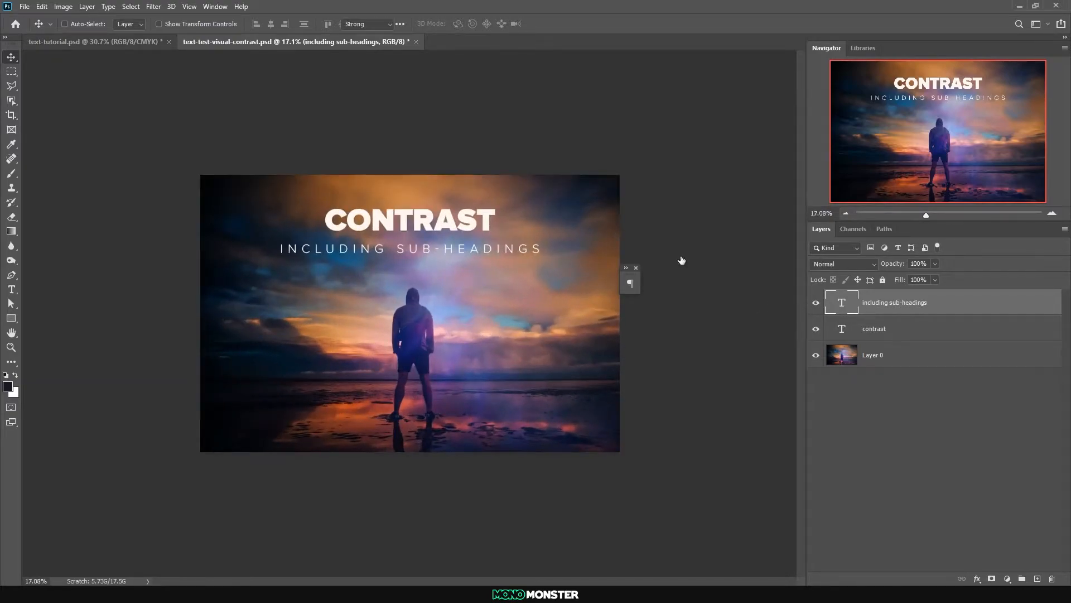
{"action": "double_click", "coordinate": [842, 303]}
{"action": "left_click", "coordinate": [244, 24]}
{"action": "left_click", "coordinate": [222, 146]}
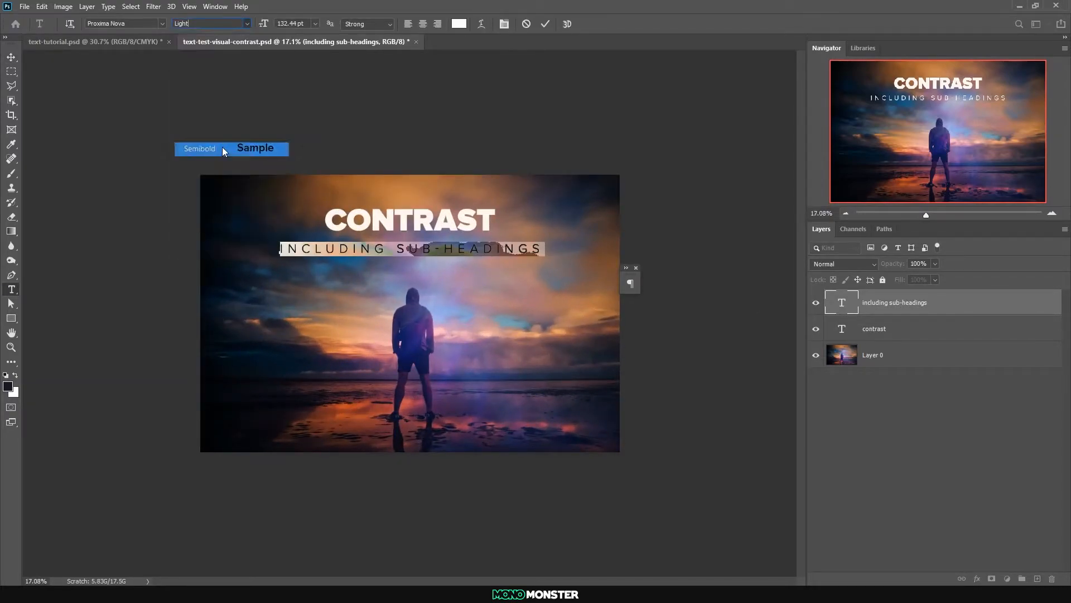
{"action": "left_click", "coordinate": [11, 58]}
{"action": "key", "text": "ctrl+a"}
{"action": "left_click", "coordinate": [271, 24]}
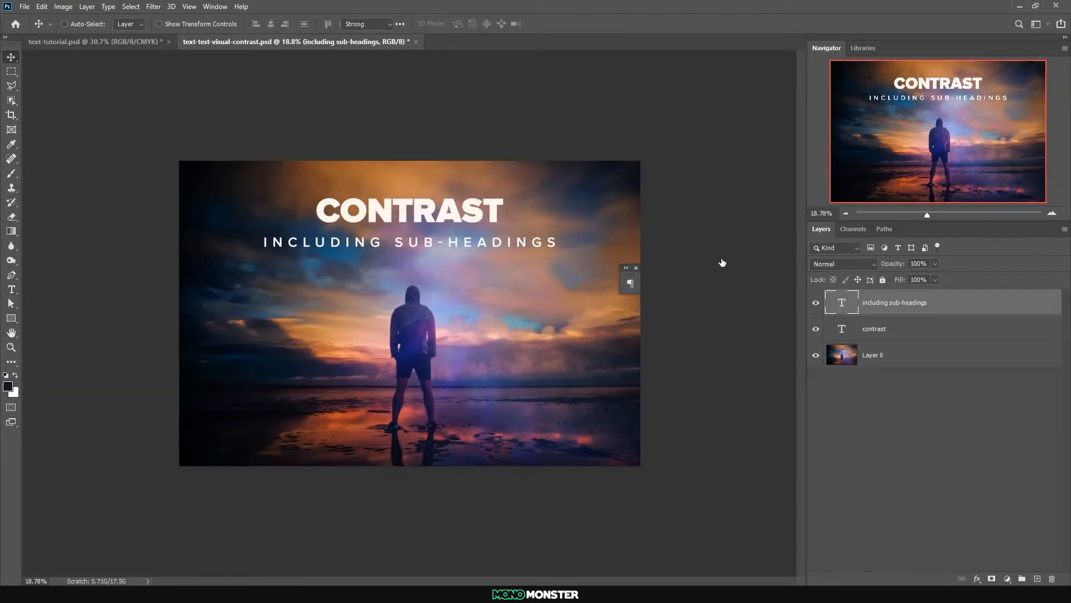
Change the sub-heading's weight to Black, re-centre it on the canvas and check its legibility at a smaller view size
{"action": "double_click", "coordinate": [842, 302]}
{"action": "left_click", "coordinate": [248, 24]}
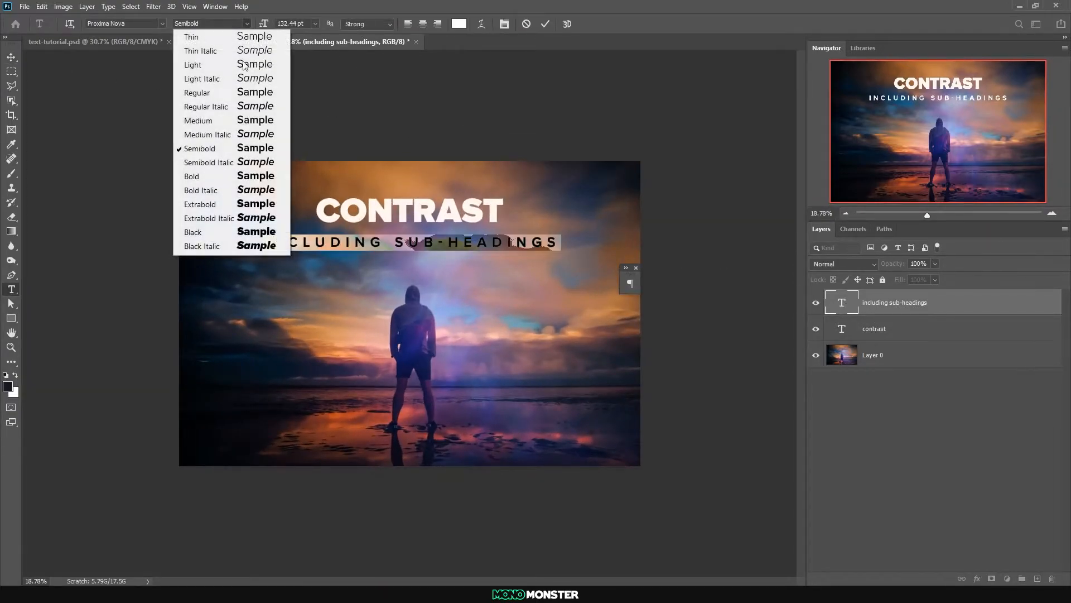
{"action": "left_click", "coordinate": [211, 232]}
{"action": "left_click", "coordinate": [11, 58]}
{"action": "key", "text": "ctrl+a"}
{"action": "left_click", "coordinate": [271, 24]}
{"action": "key", "text": "ctrl+d"}
{"action": "scroll", "coordinate": [476, 272], "scroll_direction": "down", "scroll_amount": 4, "text": "alt"}
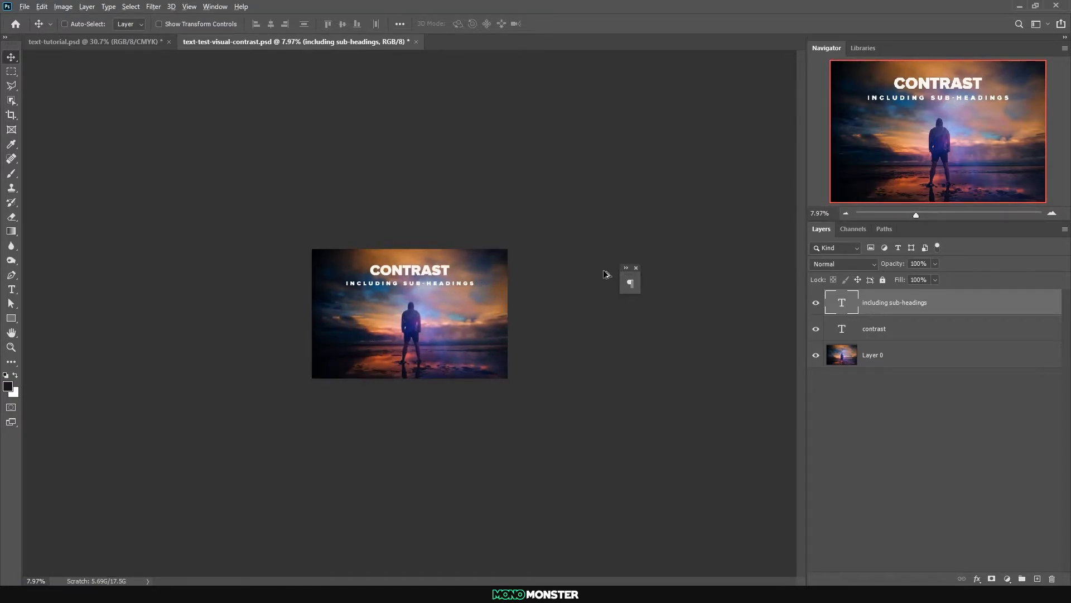
{"action": "scroll", "coordinate": [492, 283], "scroll_direction": "up", "scroll_amount": 5, "text": "alt"}
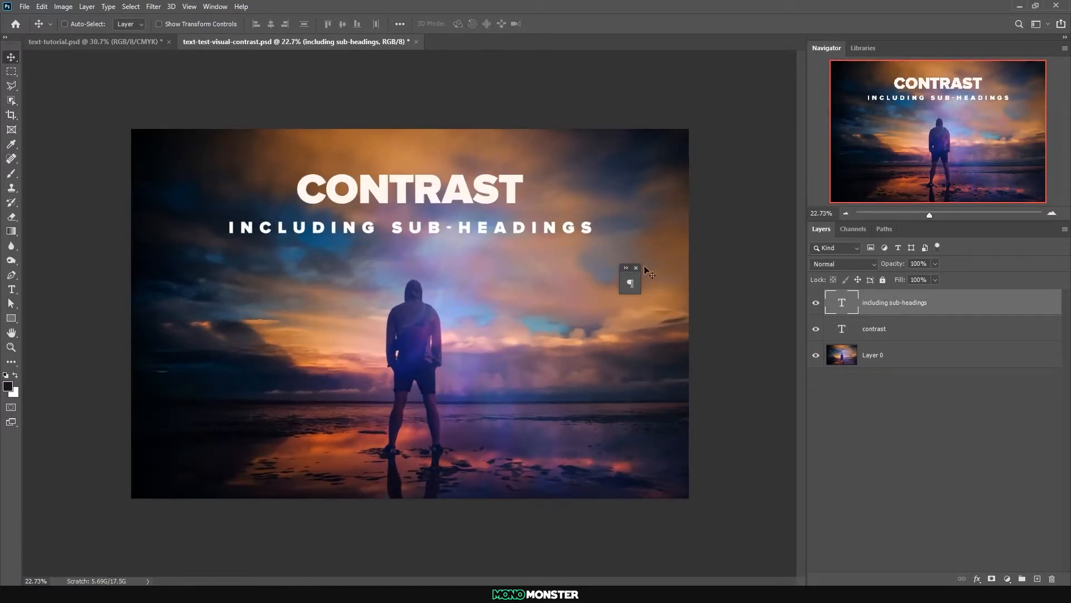
Set the sub-heading's weight back to Semibold, check it at a smaller view size and re-centre it horizontally on the canvas
{"action": "double_click", "coordinate": [842, 302]}
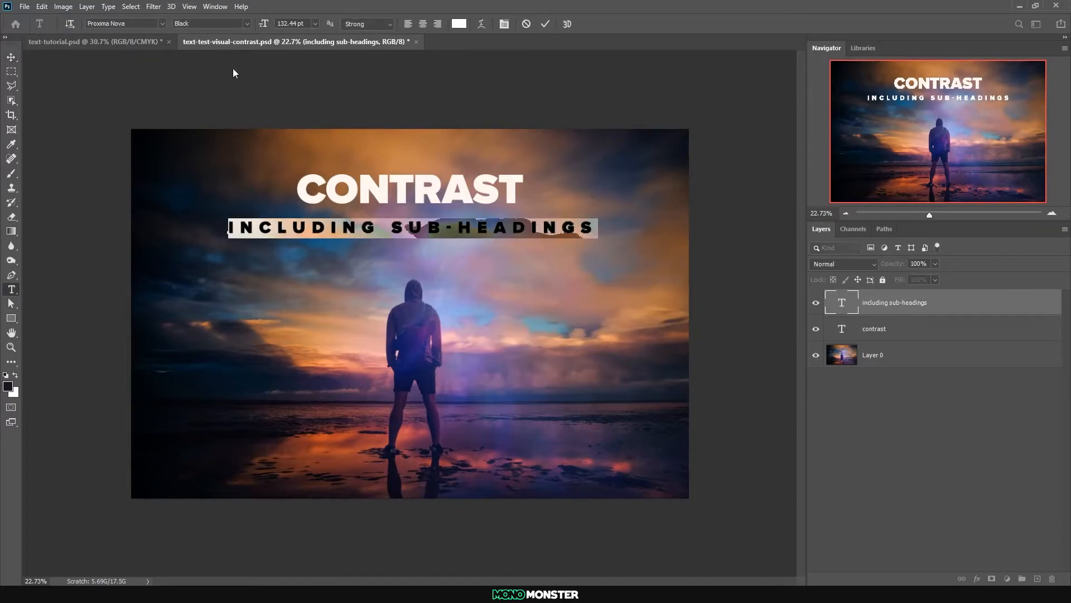
{"action": "left_click", "coordinate": [249, 24]}
{"action": "left_click", "coordinate": [210, 150]}
{"action": "left_click", "coordinate": [11, 56]}
{"action": "scroll", "coordinate": [342, 247], "scroll_direction": "down", "scroll_amount": 5, "text": "alt"}
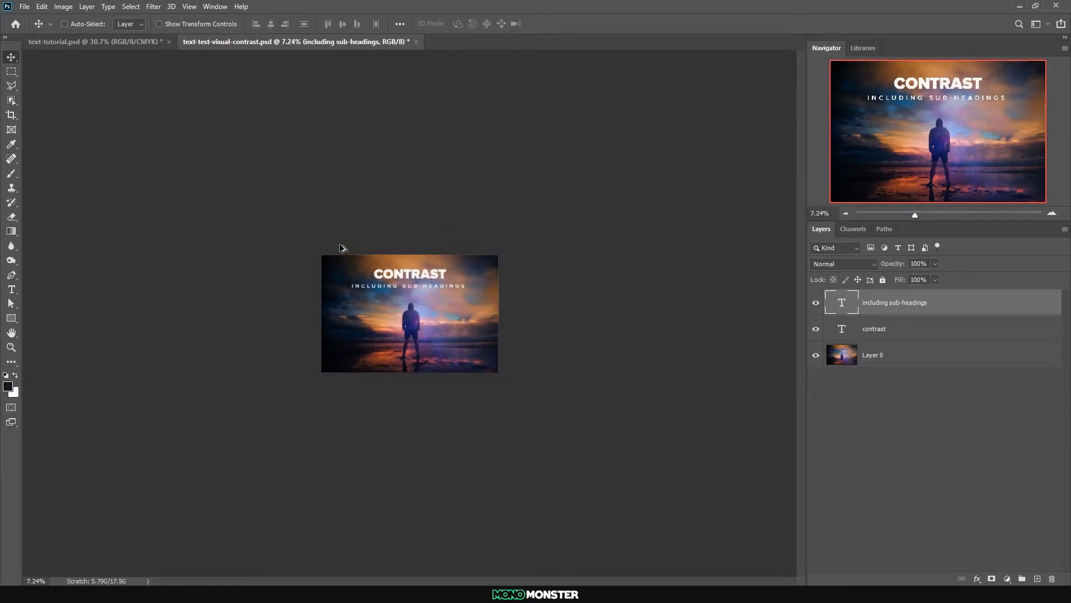
{"action": "key", "text": "ctrl+plus"}
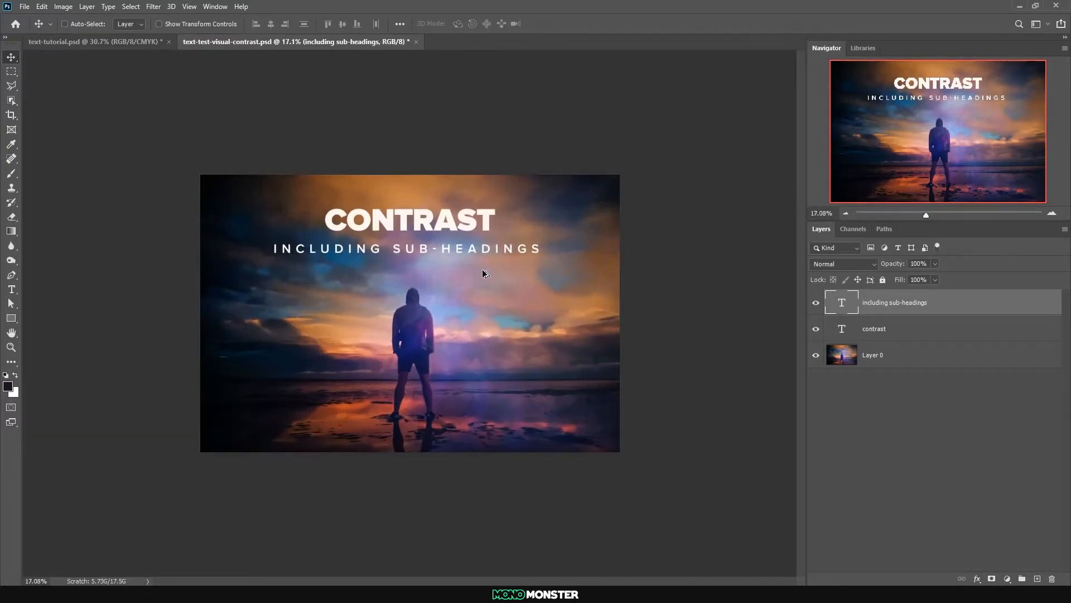
{"action": "key", "text": "ctrl+a"}
{"action": "left_click", "coordinate": [269, 27]}
{"action": "key", "text": "ctrl+d"}
Change the "INCLUDING SUB-HEADINGS" text's weight to Thin
{"action": "left_click", "coordinate": [882, 317], "text": "shift"}
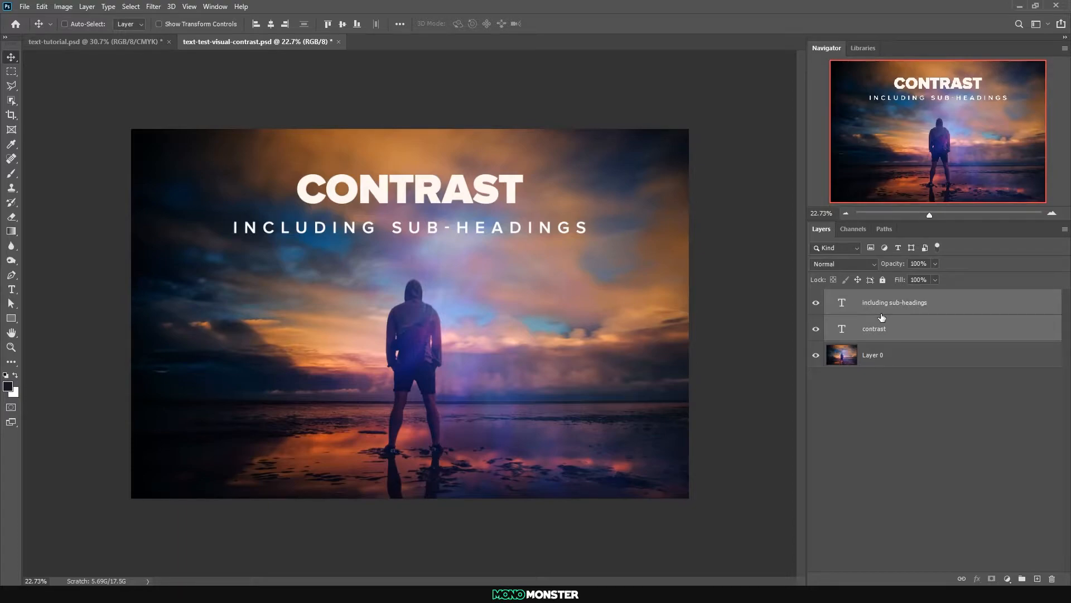
{"action": "left_click", "coordinate": [844, 333]}
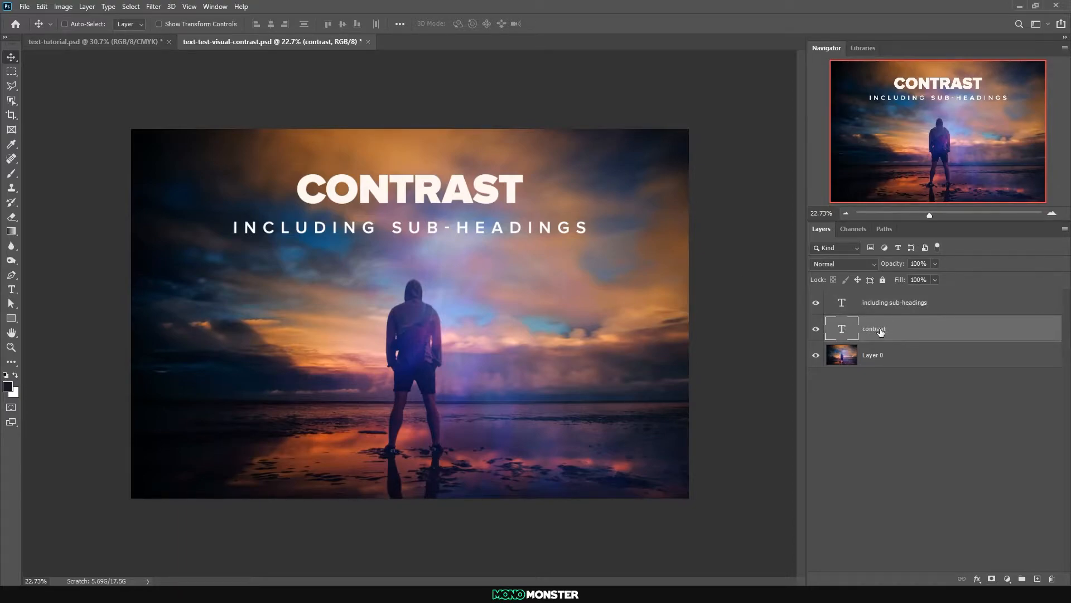
{"action": "left_click", "coordinate": [839, 308]}
{"action": "double_click", "coordinate": [840, 310]}
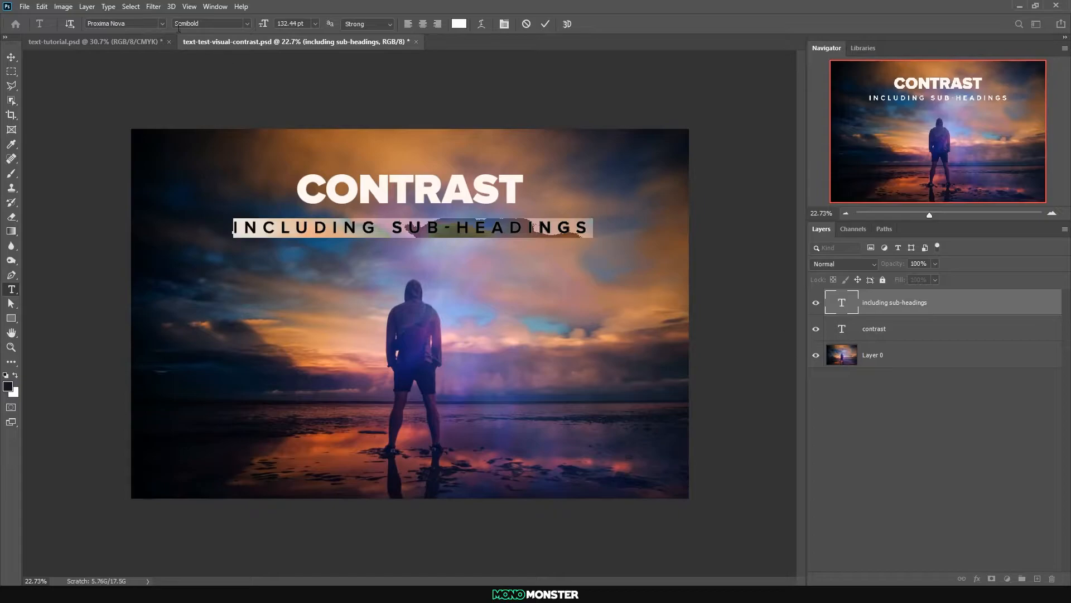
{"action": "left_click", "coordinate": [247, 24]}
{"action": "left_click", "coordinate": [226, 39]}
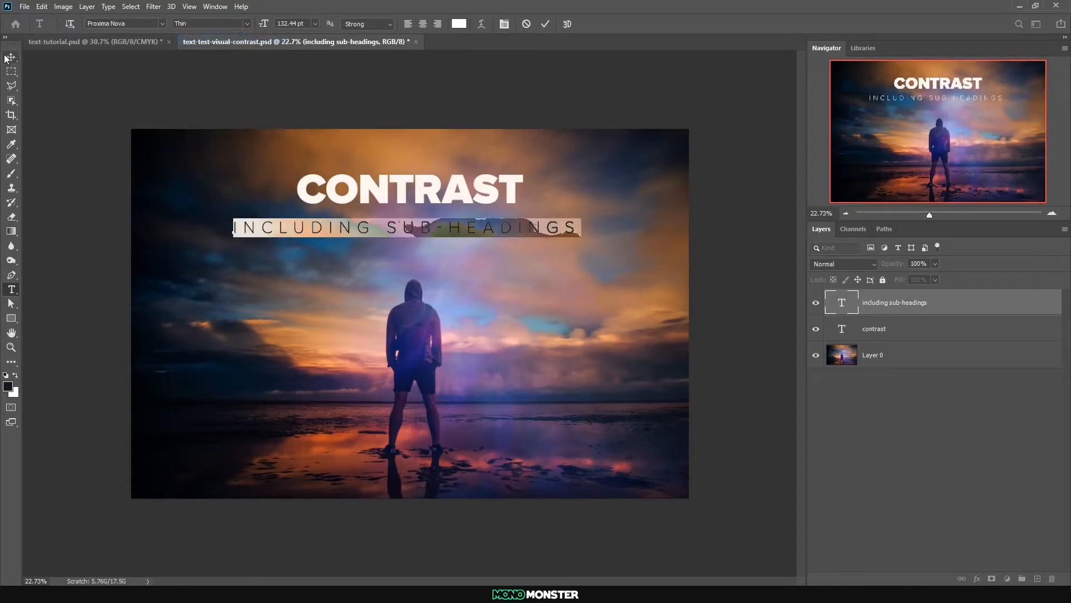
Change the "CONTRAST" heading's weight to Thin
{"action": "left_click", "coordinate": [881, 308]}
{"action": "double_click", "coordinate": [842, 325]}
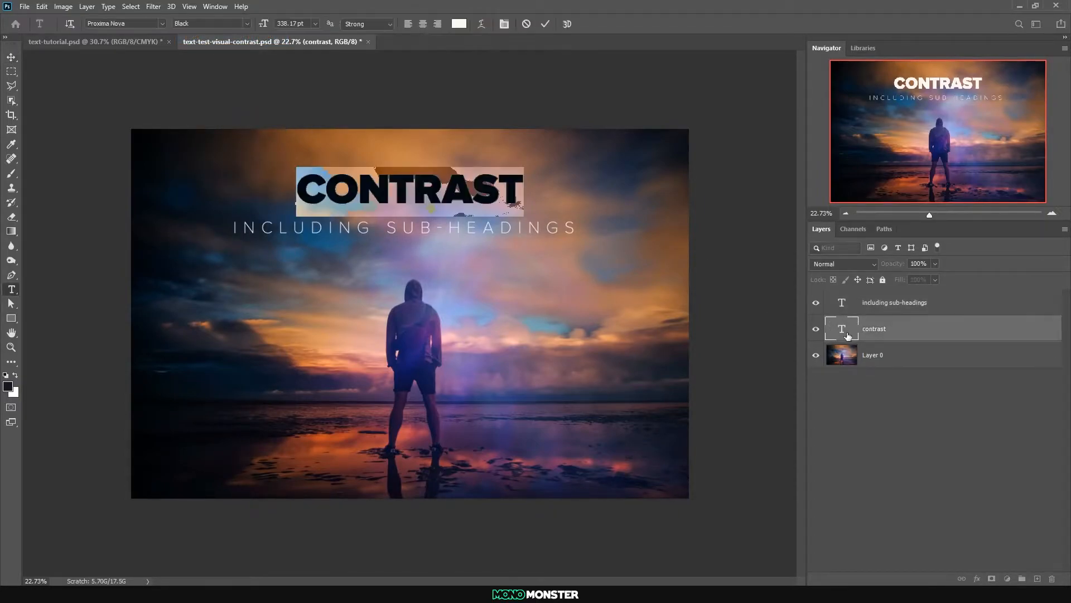
{"action": "left_click", "coordinate": [247, 25]}
{"action": "left_click", "coordinate": [244, 36]}
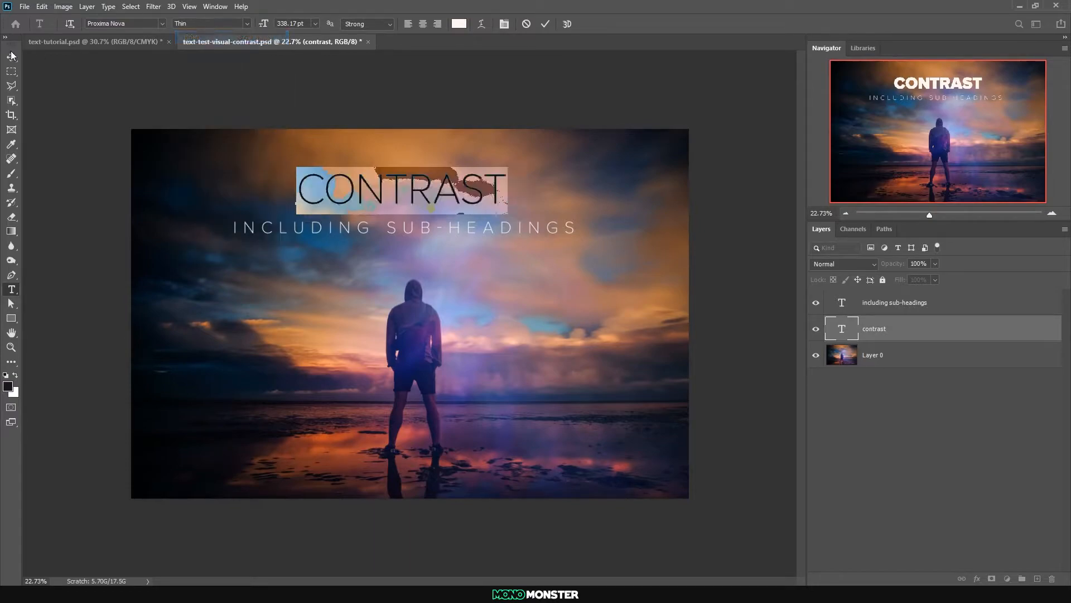
Align the horizontal centres of the heading and sub-heading text layers
{"action": "left_click", "coordinate": [895, 319]}
{"action": "left_click", "coordinate": [894, 304], "text": "shift"}
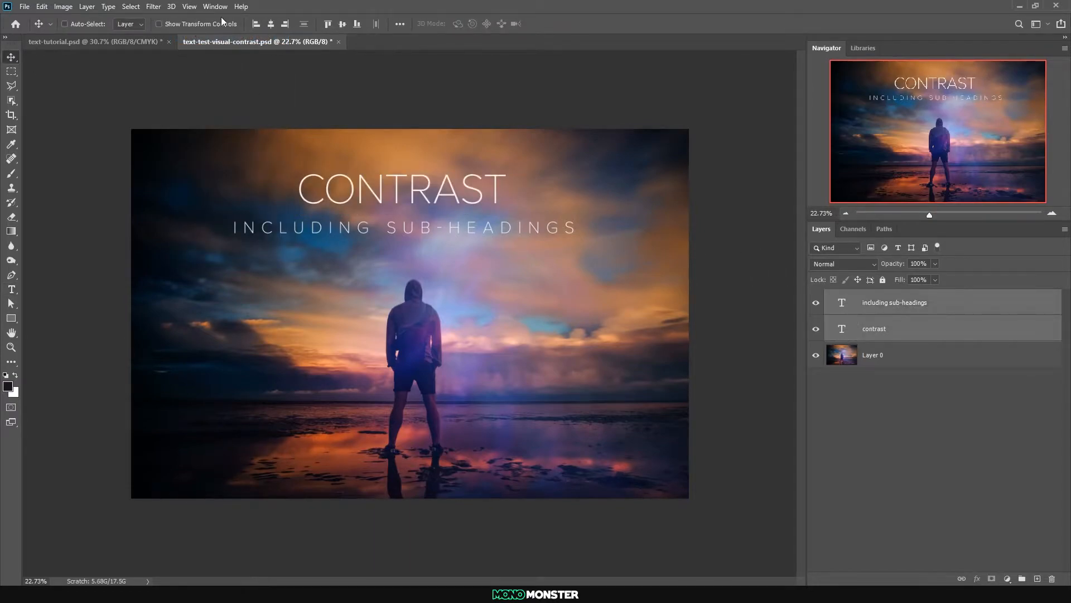
{"action": "left_click", "coordinate": [271, 24]}
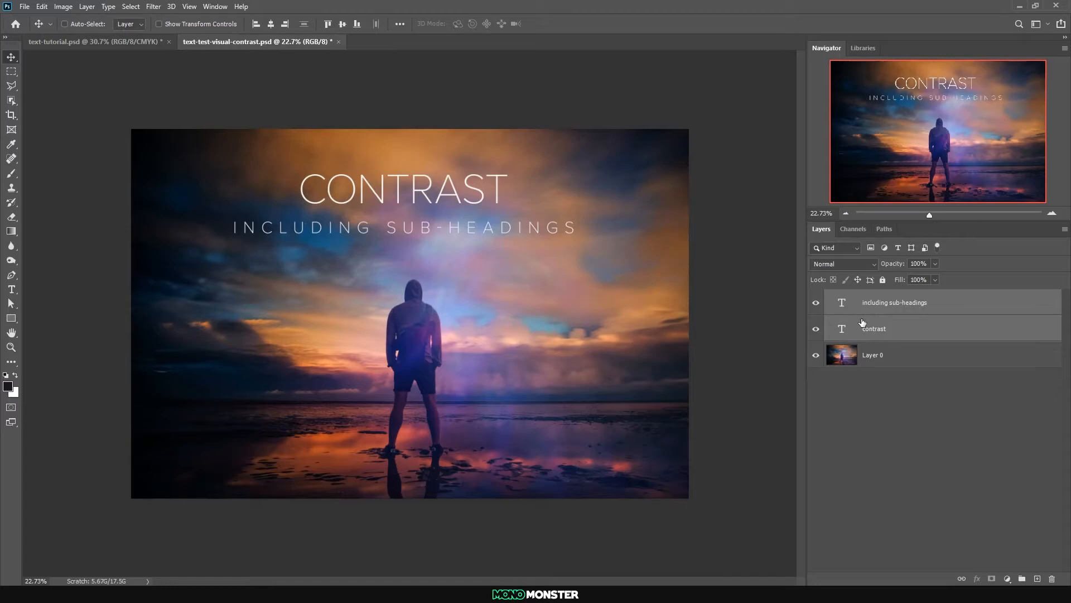
Recolour the "CONTRAST" heading with a light blue sampled from the sky above and beside the standing figure
{"action": "left_click", "coordinate": [839, 331]}
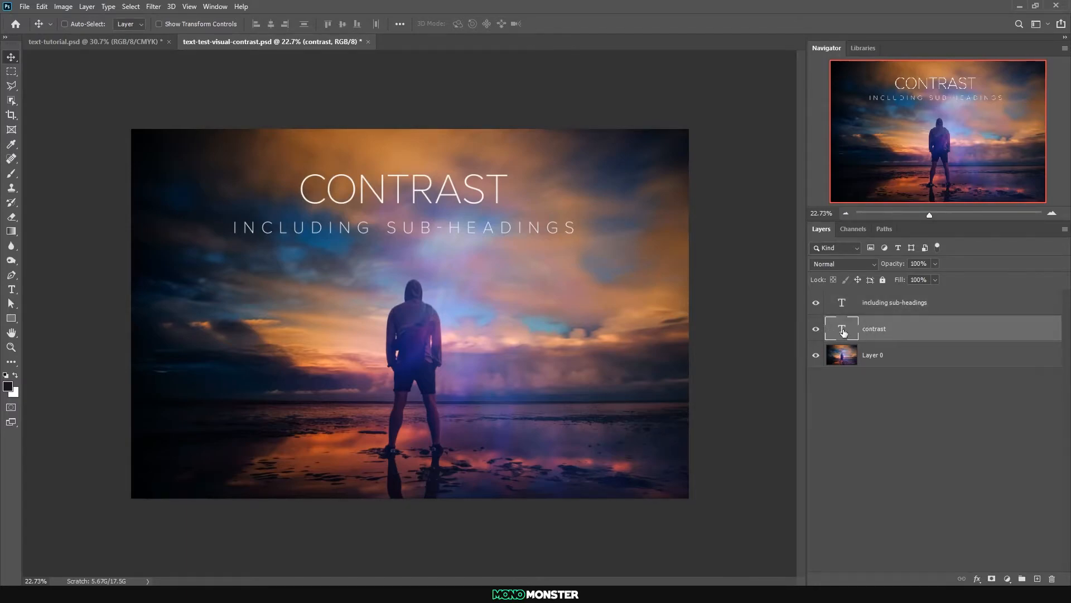
{"action": "double_click", "coordinate": [843, 330]}
{"action": "left_click", "coordinate": [459, 23]}
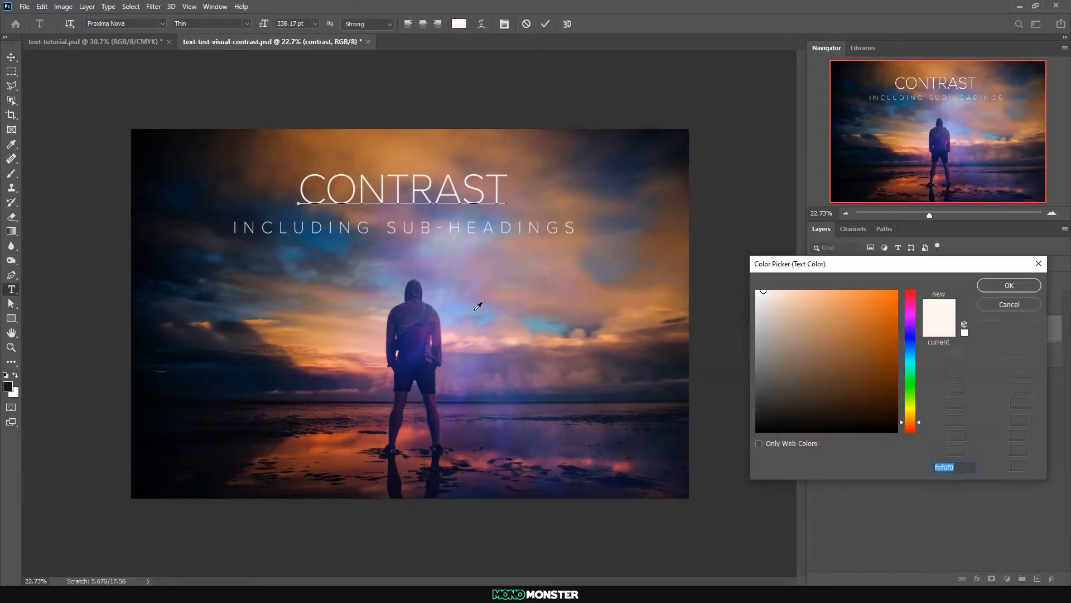
{"action": "left_click", "coordinate": [476, 308]}
{"action": "left_click", "coordinate": [987, 285]}
{"action": "key", "text": "ctrl+Return"}
Recolour the sub-heading with the orange ef8f5c sampled from the sunset clouds and check its legibility at a smaller view size
{"action": "double_click", "coordinate": [843, 303]}
{"action": "left_click", "coordinate": [459, 24]}
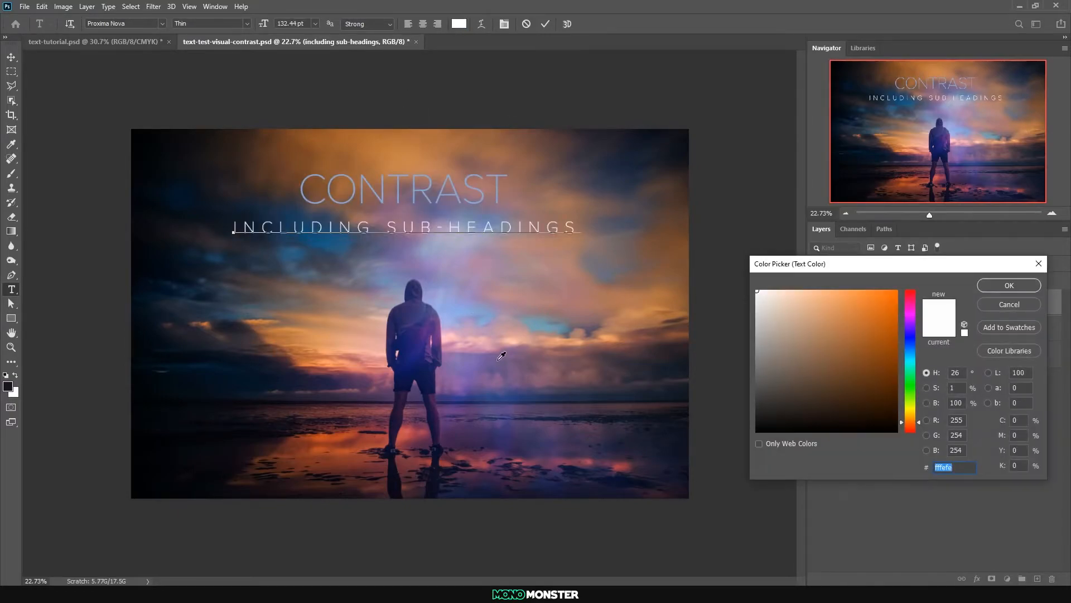
{"action": "left_click", "coordinate": [527, 461]}
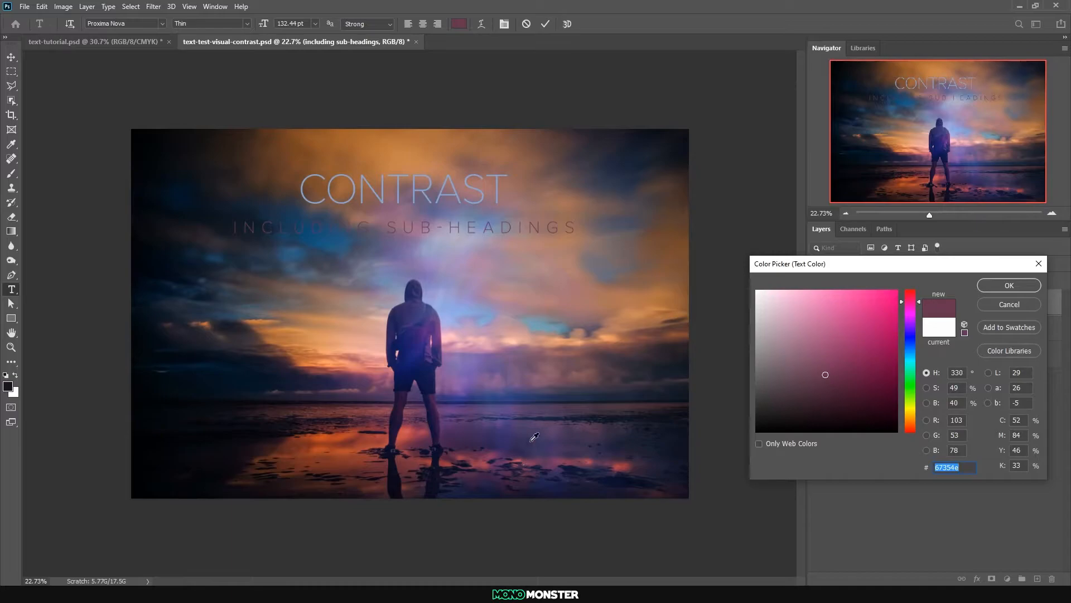
{"action": "left_click", "coordinate": [522, 456]}
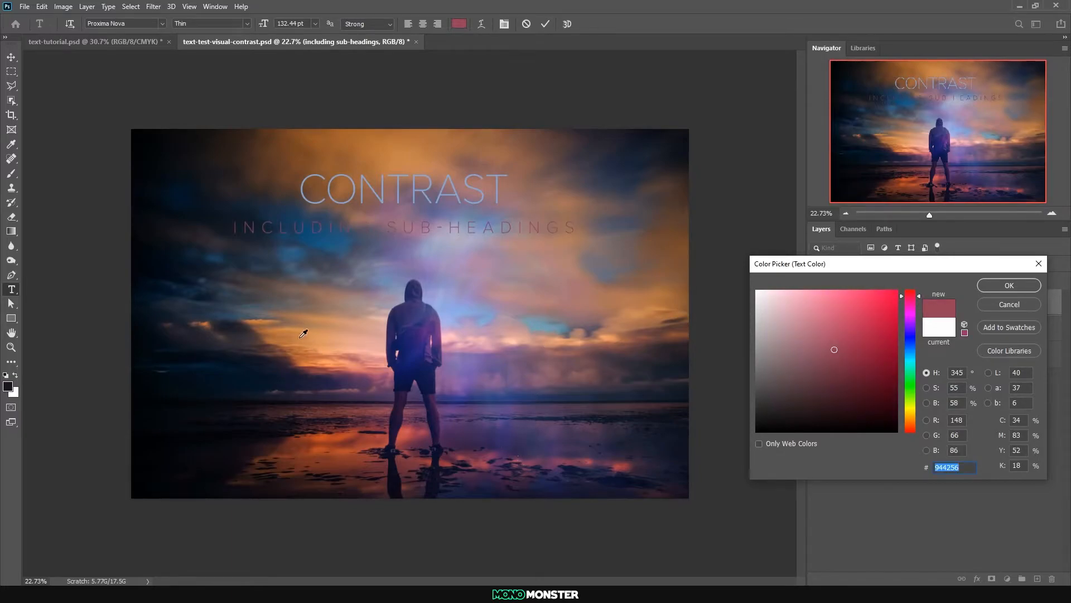
{"action": "left_click", "coordinate": [329, 363]}
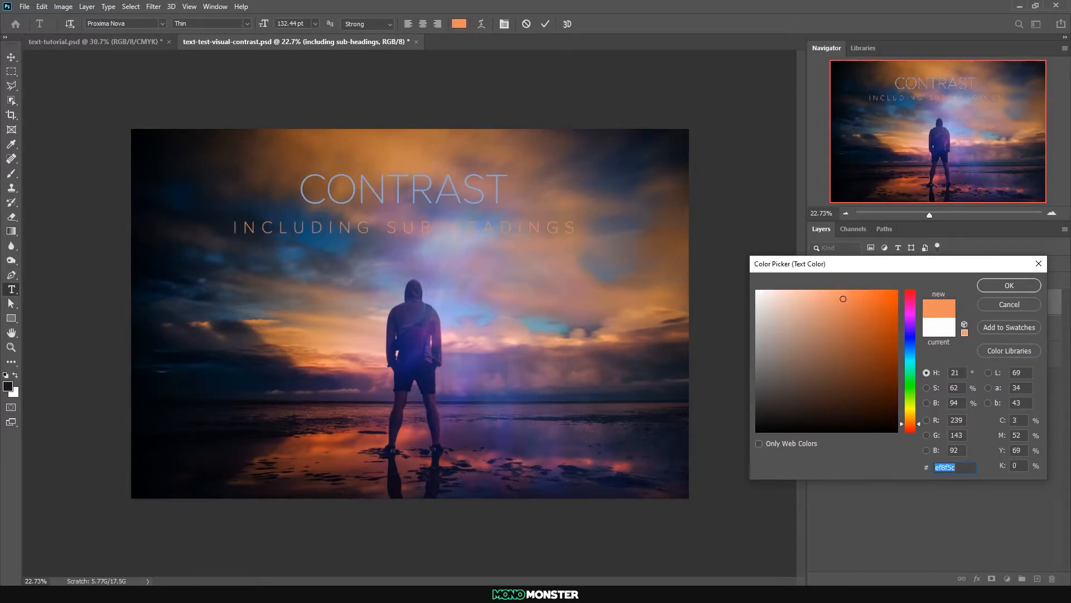
{"action": "left_click", "coordinate": [1009, 285]}
{"action": "left_click", "coordinate": [11, 57]}
{"action": "scroll", "coordinate": [308, 190], "scroll_direction": "down", "scroll_amount": 4}
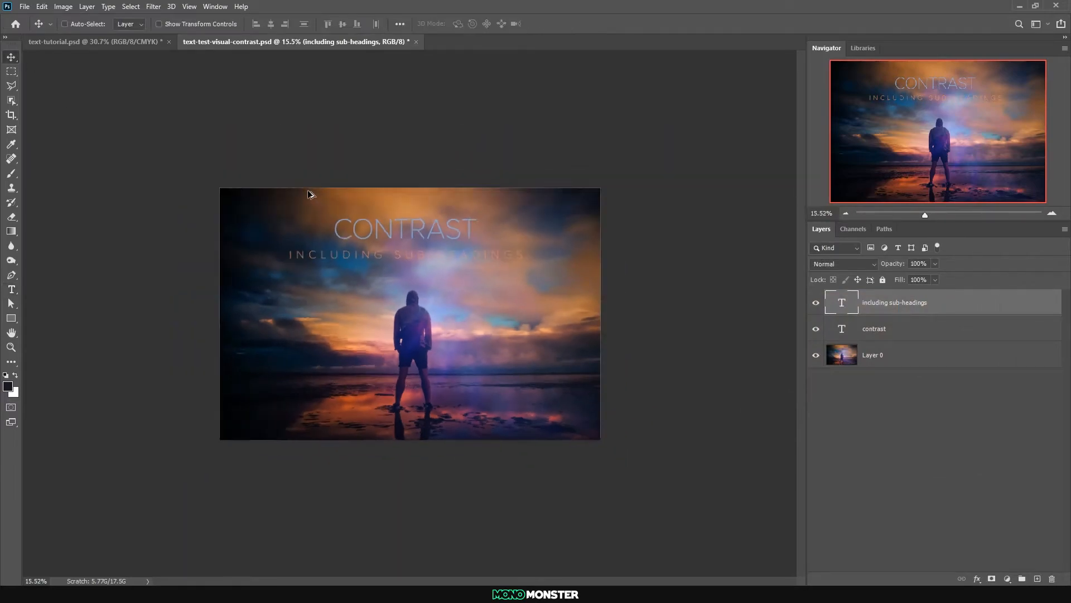
{"action": "scroll", "coordinate": [312, 189], "scroll_direction": "down", "scroll_amount": 2}
{"action": "scroll", "coordinate": [321, 187], "scroll_direction": "up", "scroll_amount": 4}
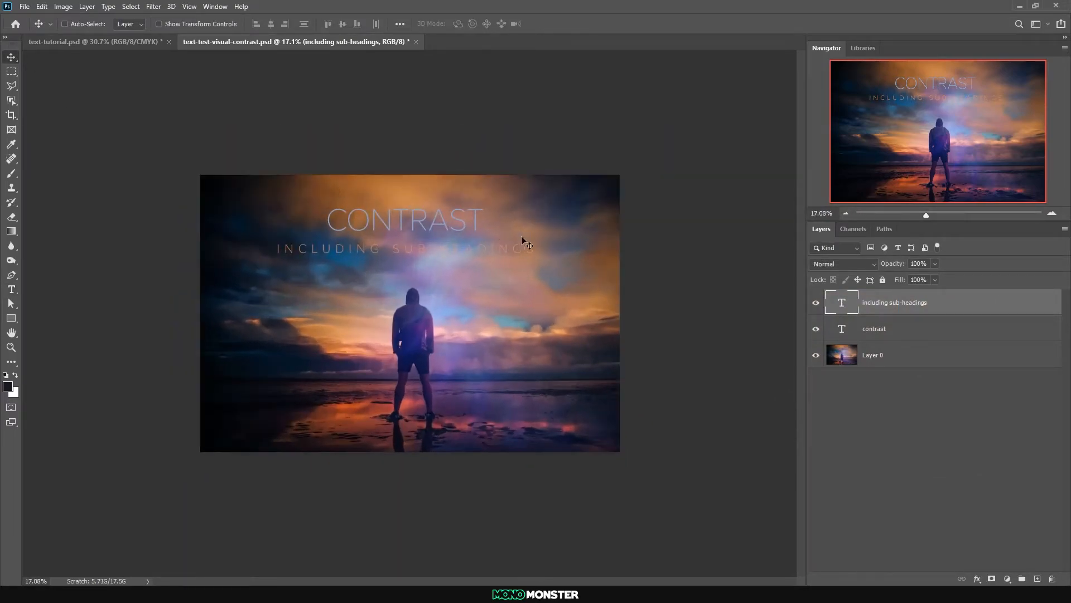
Centre the orange sub-heading horizontally on the canvas
{"action": "key", "text": "ctrl+a"}
{"action": "left_click", "coordinate": [270, 23]}
{"action": "key", "text": "ctrl+d"}
{"action": "scroll", "coordinate": [394, 209], "scroll_direction": "up", "scroll_amount": 2}
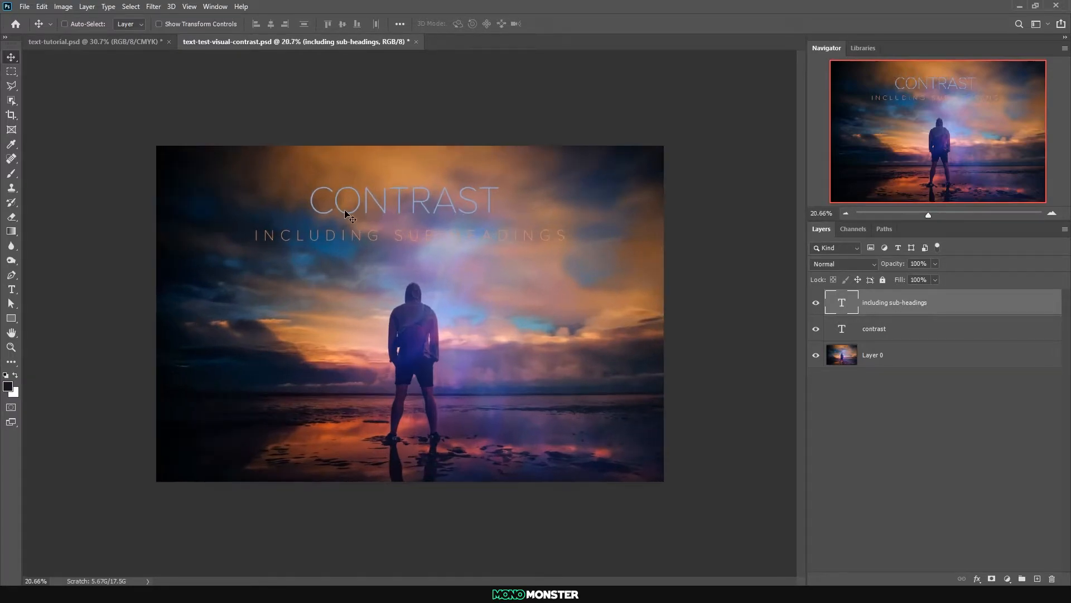
Try placing the heading and sub-heading over the darker left side of the photo
{"action": "left_click_drag", "start_coordinate": [342, 212], "coordinate": [210, 213]}
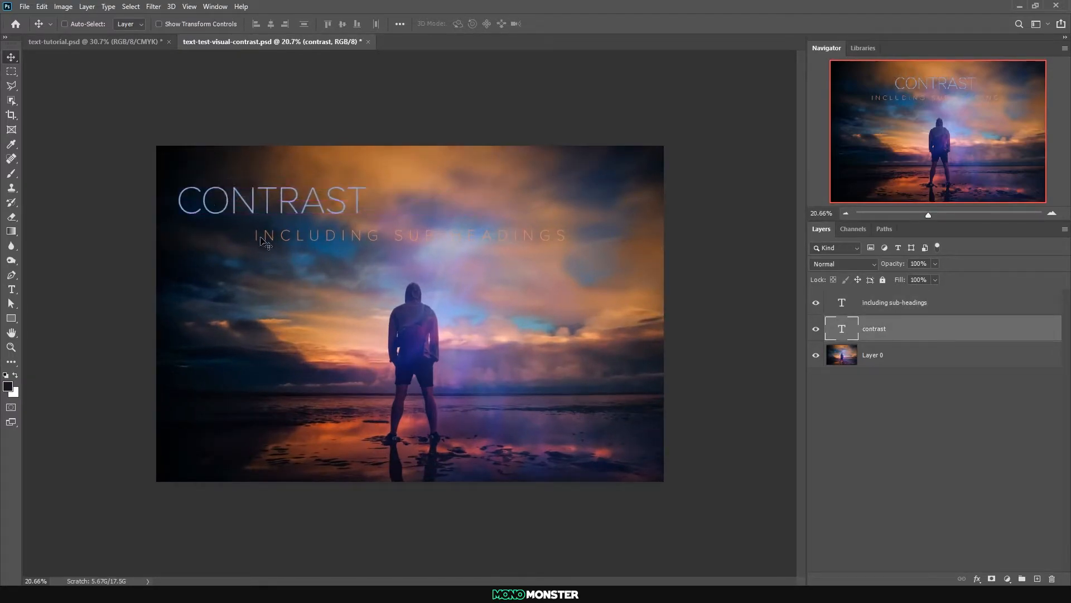
{"action": "left_click_drag", "start_coordinate": [269, 239], "coordinate": [194, 238]}
{"action": "scroll", "coordinate": [451, 283], "scroll_direction": "down", "scroll_amount": 3}
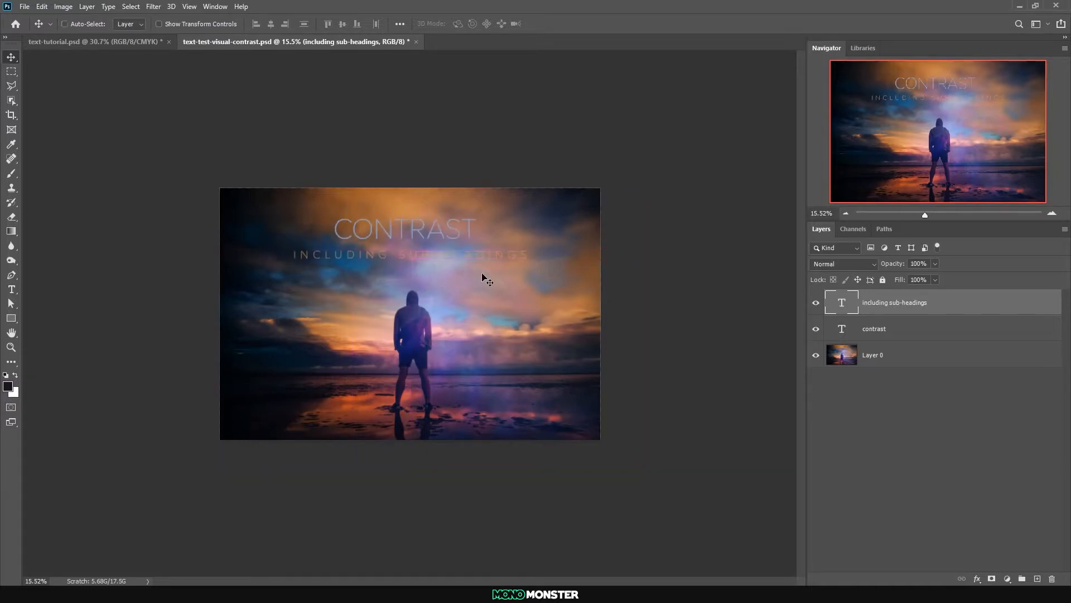
{"action": "double_click", "coordinate": [852, 303]}
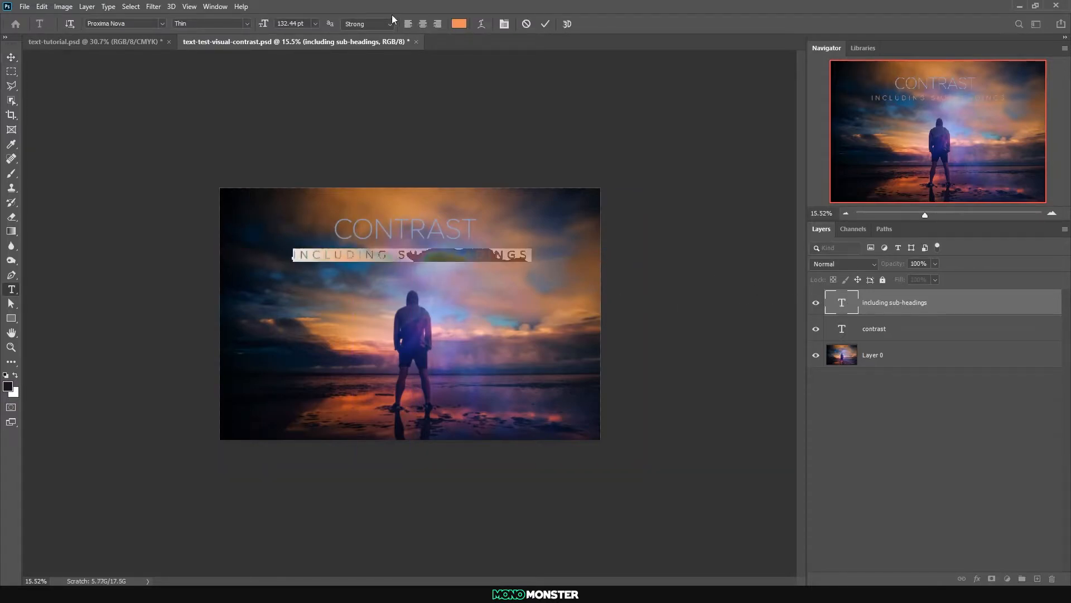
{"action": "left_click", "coordinate": [246, 24]}
{"action": "left_click", "coordinate": [250, 24]}
{"action": "left_click", "coordinate": [10, 58]}
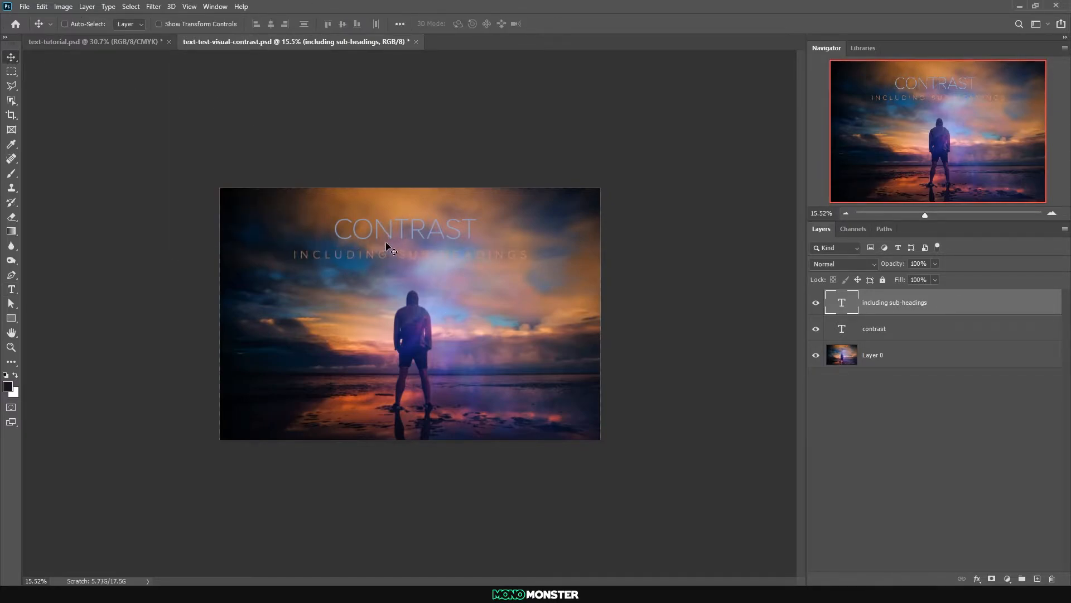
Change the "CONTRAST" heading's weight to Black
{"action": "scroll", "coordinate": [381, 239], "scroll_direction": "up", "scroll_amount": 1}
{"action": "double_click", "coordinate": [841, 328]}
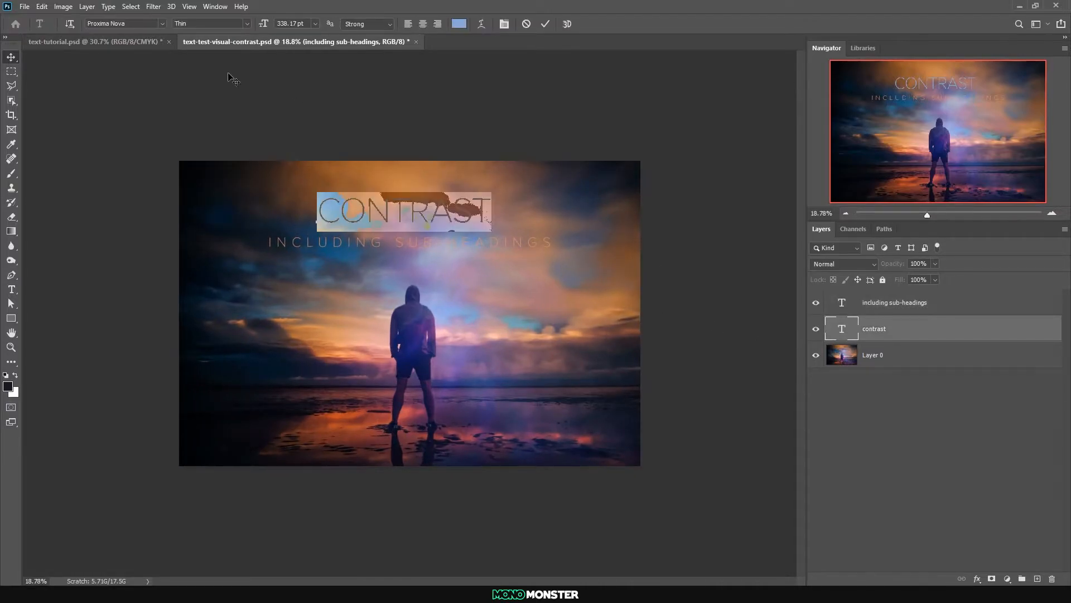
{"action": "left_click", "coordinate": [250, 23]}
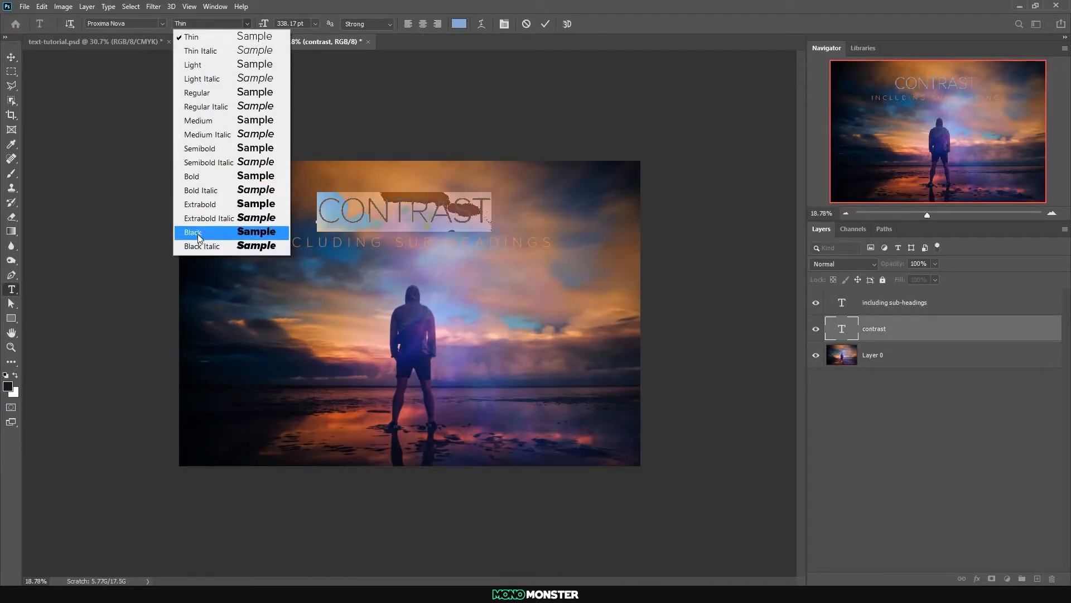
{"action": "left_click", "coordinate": [200, 233]}
{"action": "left_click", "coordinate": [10, 59]}
Change the orange sub-heading's weight to Semibold, keeping the Proxima Nova font
{"action": "double_click", "coordinate": [842, 303]}
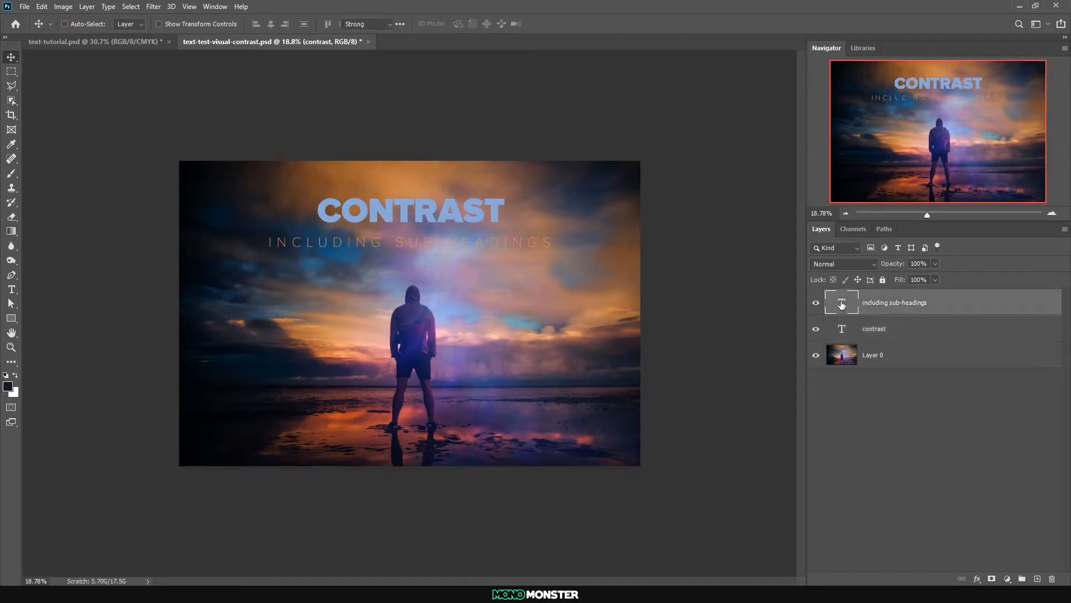
{"action": "left_click", "coordinate": [161, 23]}
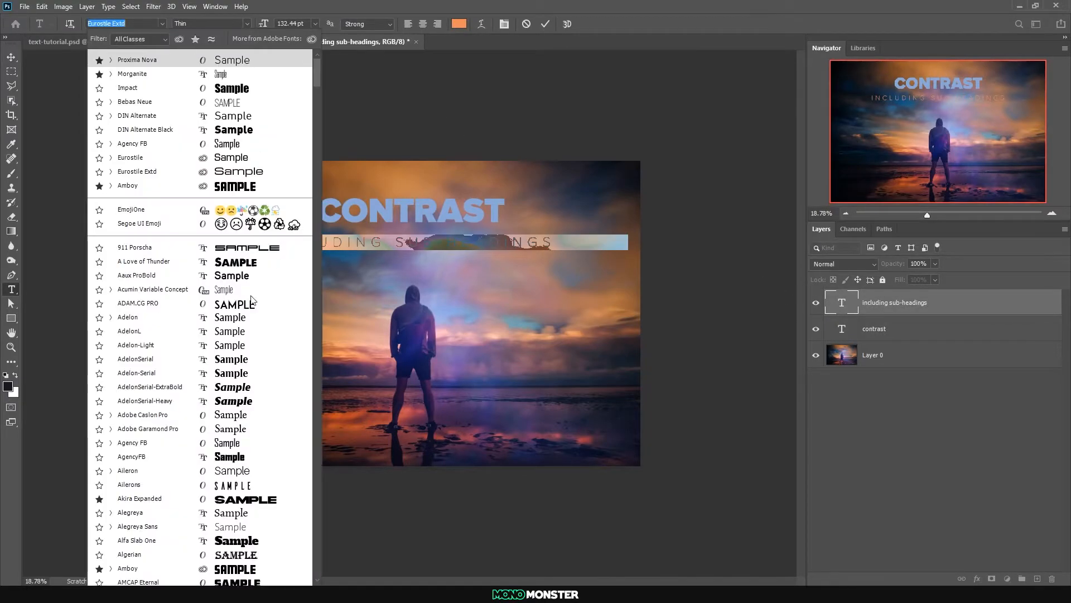
{"action": "left_click", "coordinate": [246, 23]}
{"action": "left_click", "coordinate": [246, 22]}
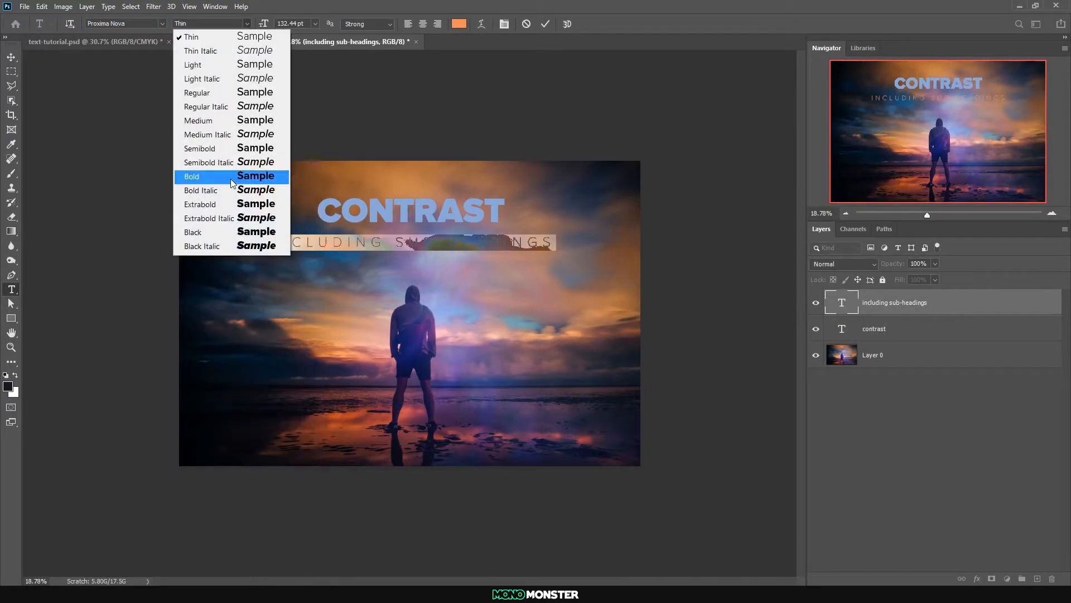
{"action": "left_click", "coordinate": [235, 149]}
{"action": "left_click", "coordinate": [11, 59]}
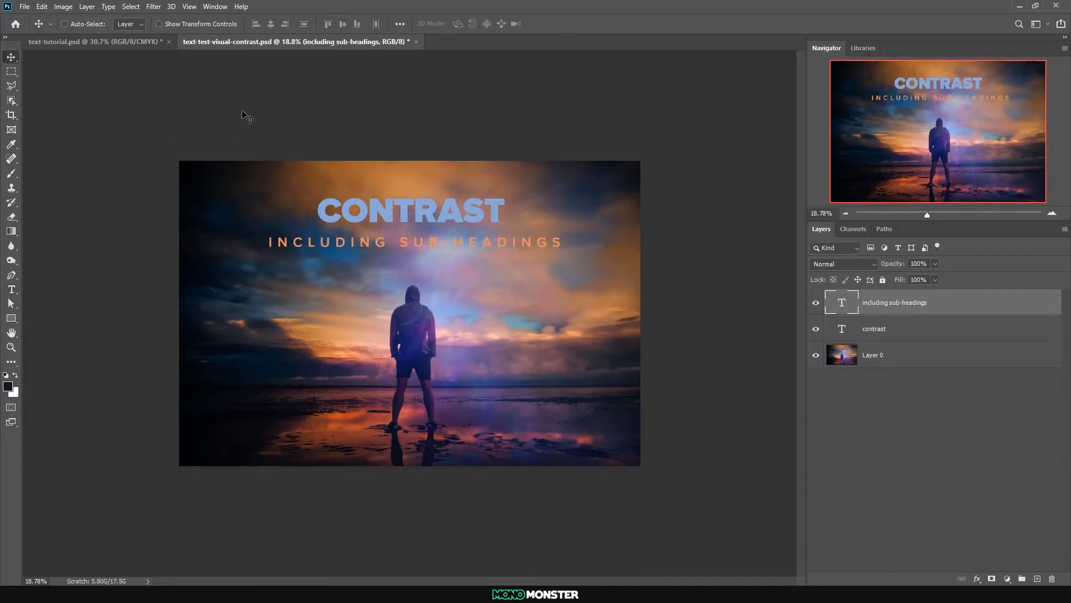
Recolour the "CONTRAST" heading white (ffffff) and make the sub-heading white as well
{"action": "double_click", "coordinate": [842, 329]}
{"action": "left_click", "coordinate": [458, 23]}
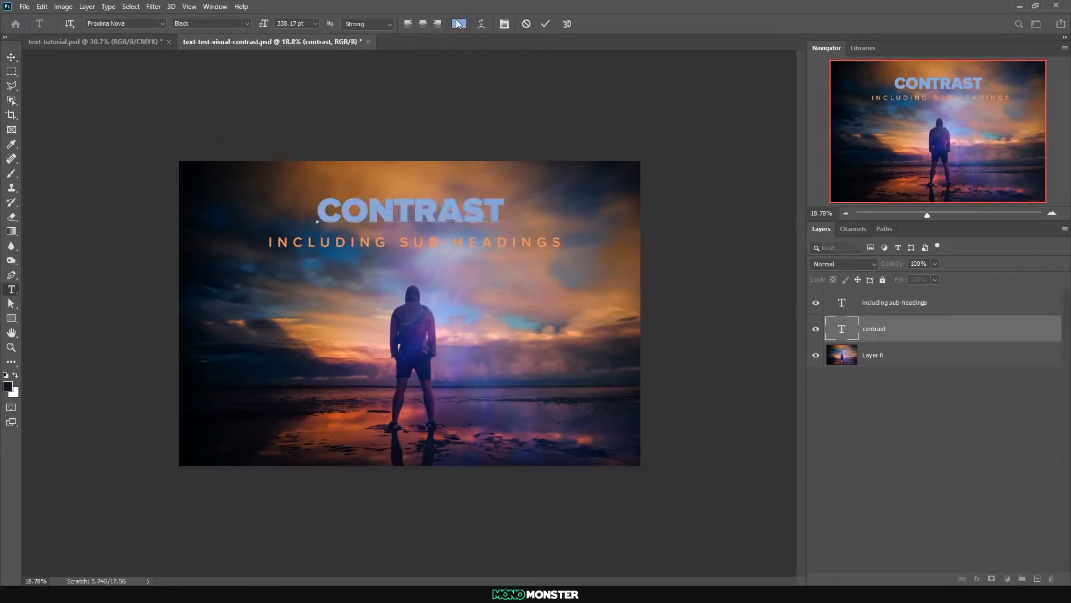
{"action": "type", "text": "ffffff"}
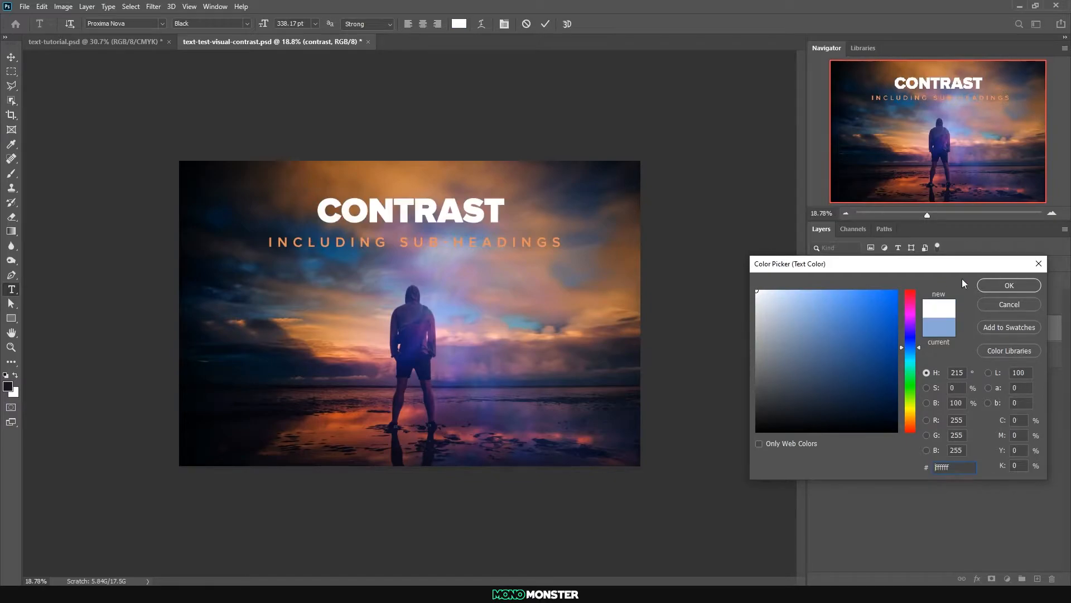
{"action": "left_click", "coordinate": [1009, 285]}
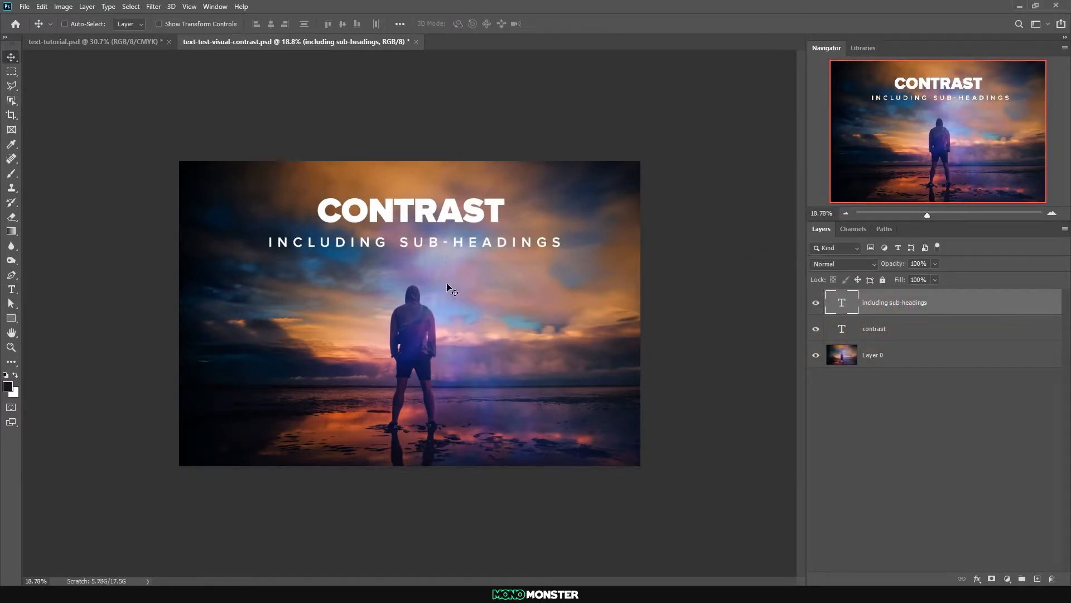
Scale the sub-heading down to slightly narrower than the "CONTRAST" heading and place it centred closely beneath the heading
{"action": "right_click", "coordinate": [277, 249]}
{"action": "left_click", "coordinate": [275, 247]}
{"action": "key", "text": "ctrl+t"}
{"action": "left_click_drag", "start_coordinate": [420, 252], "coordinate": [418, 246]}
{"action": "key", "text": "Return"}
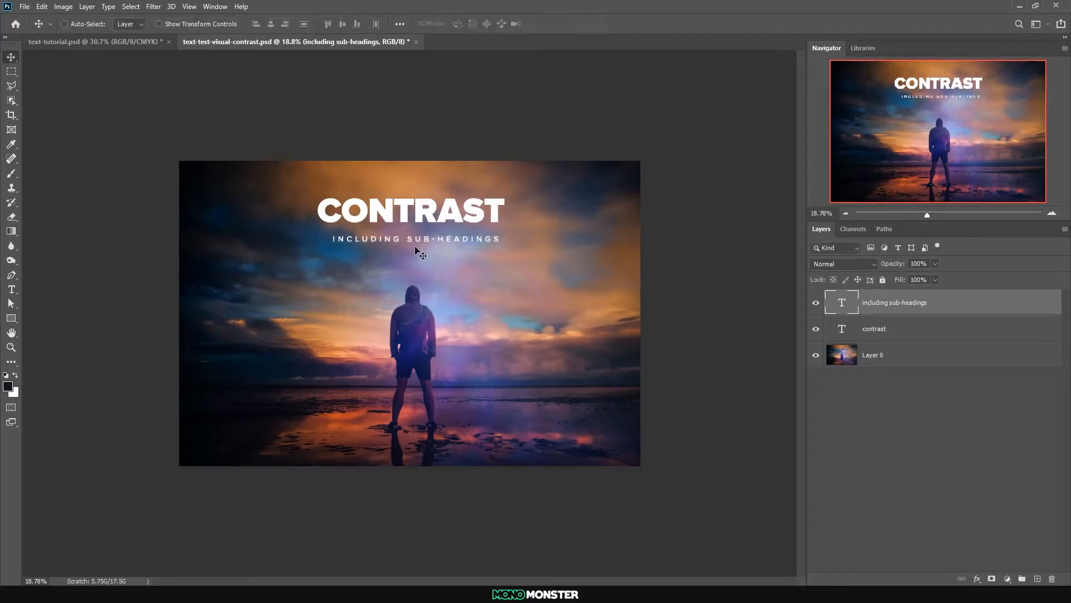
{"action": "left_click_drag", "start_coordinate": [411, 239], "coordinate": [410, 235]}
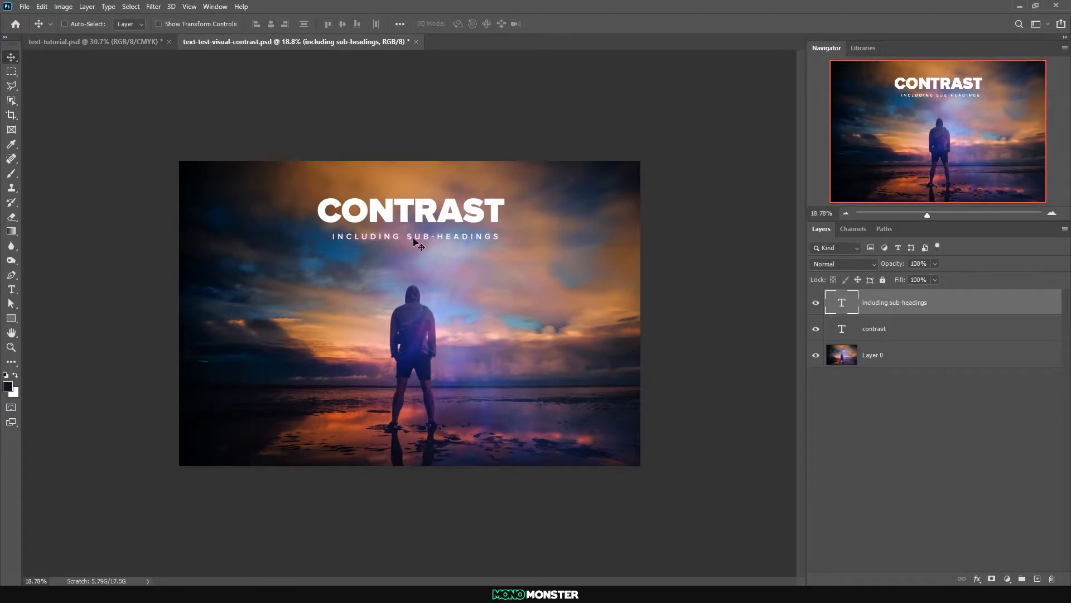
{"action": "scroll", "coordinate": [433, 247], "scroll_direction": "up", "scroll_amount": 1}
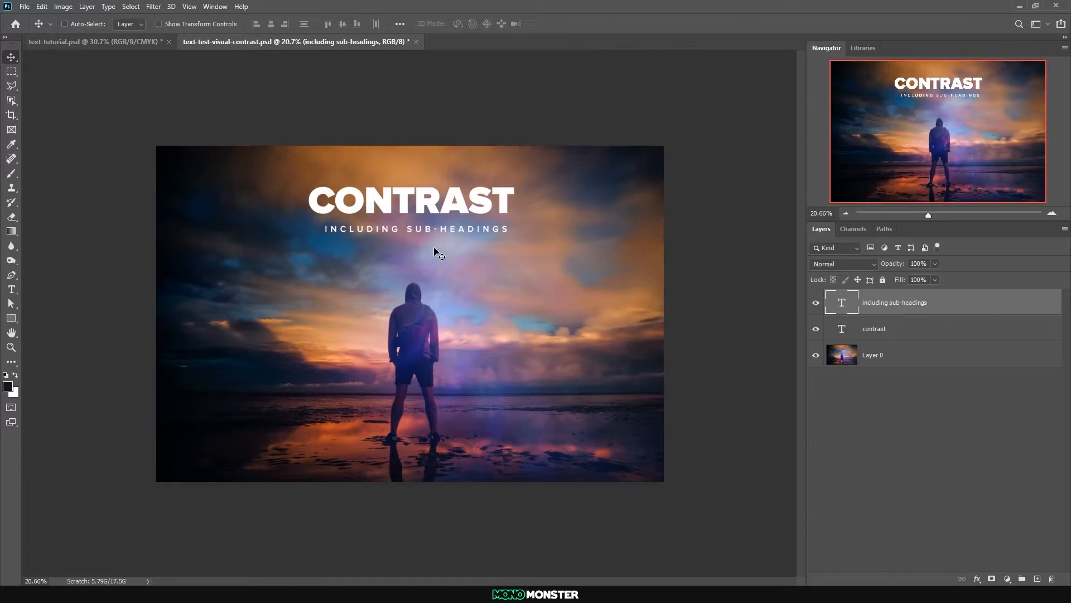
{"action": "scroll", "coordinate": [435, 248], "scroll_direction": "down", "scroll_amount": 5}
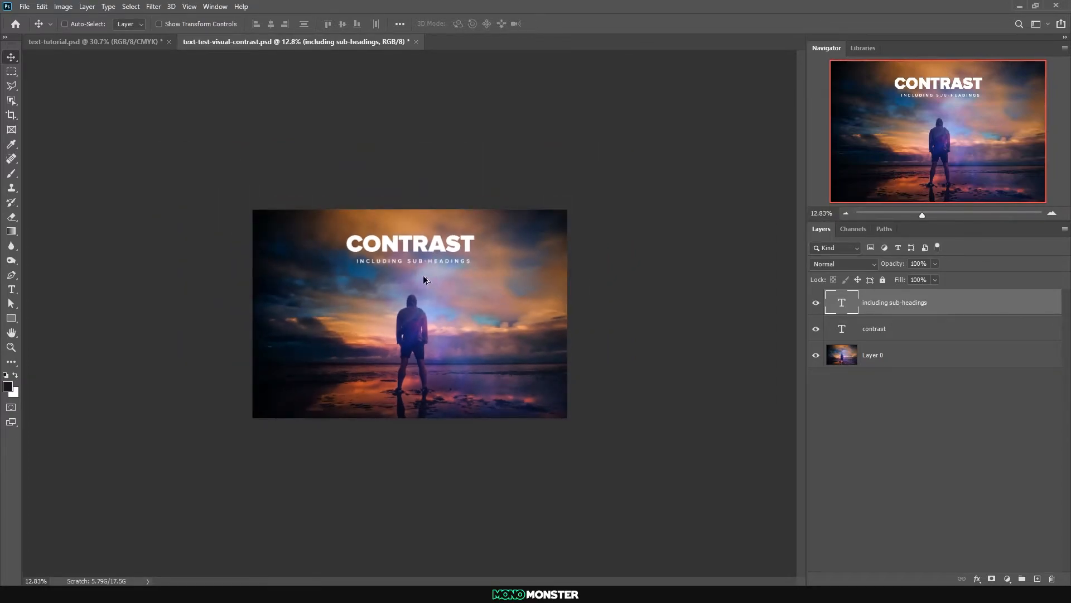
{"action": "scroll", "coordinate": [454, 279], "scroll_direction": "up", "scroll_amount": 6}
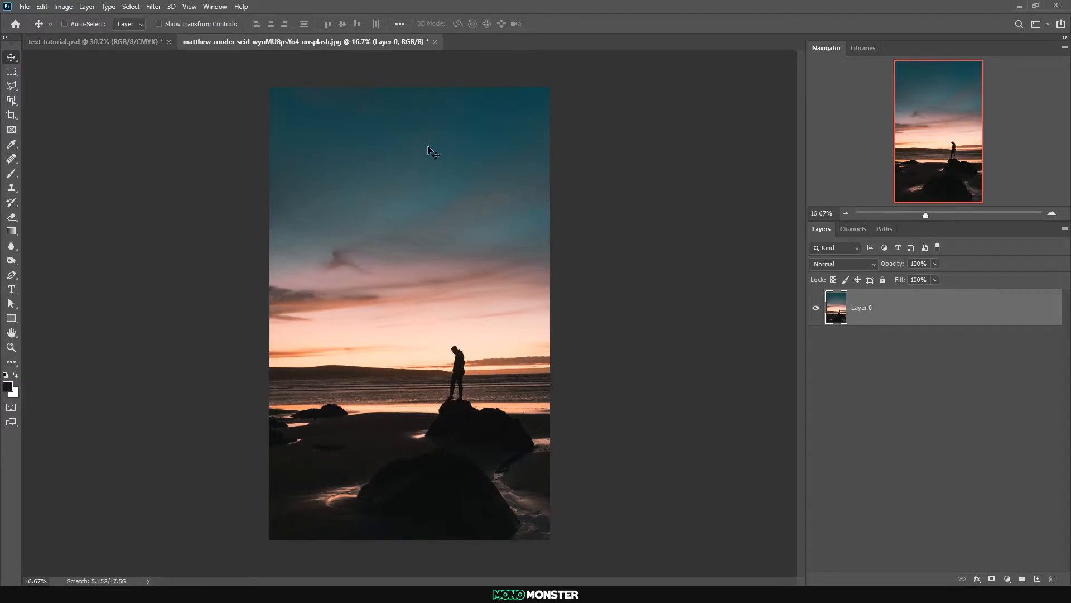
Add a two-line "COLOUR BALANCE" text in the upper sky of the portrait sunset photo
{"action": "left_click", "coordinate": [11, 289]}
{"action": "left_click", "coordinate": [398, 187]}
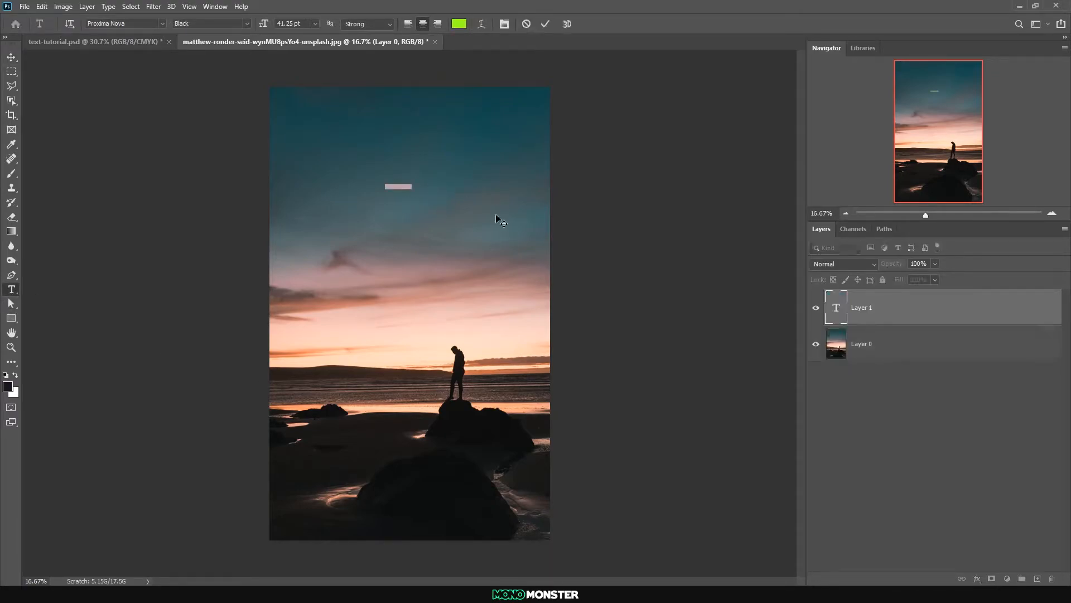
{"action": "type", "text": "COLOUR "}
{"action": "type", "text": "BALANC"}
{"action": "left_click", "coordinate": [11, 58]}
Enlarge the "COLOUR BALANCE" text to span most of the photo's width and place it in the blue sky
{"action": "key", "text": "ctrl+t"}
{"action": "left_click_drag", "start_coordinate": [400, 182], "coordinate": [409, 62]}
{"action": "left_click_drag", "start_coordinate": [414, 157], "coordinate": [427, 212]}
{"action": "left_click_drag", "start_coordinate": [412, 248], "coordinate": [411, 243]}
{"action": "key", "text": "Return"}
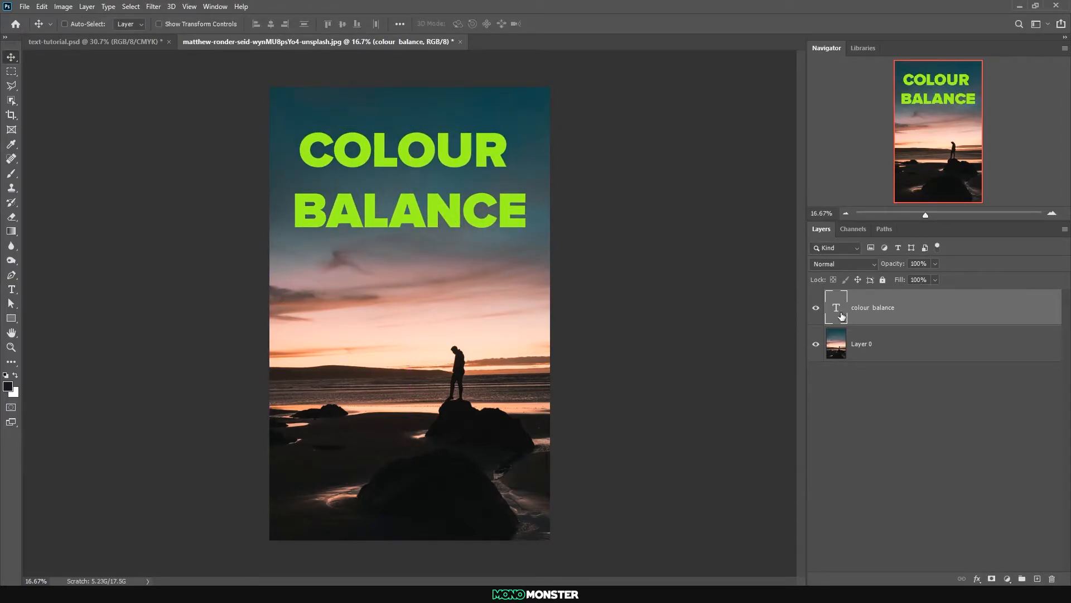
Tighten the leading of the two-line heading to 496.21 pt and reposition the heading in the sky
{"action": "double_click", "coordinate": [842, 316]}
{"action": "left_click", "coordinate": [503, 24]}
{"action": "left_click_drag", "start_coordinate": [694, 148], "coordinate": [599, 144]}
{"action": "key", "text": "ctrl+Return"}
{"action": "key", "text": "v"}
{"action": "left_click_drag", "start_coordinate": [338, 180], "coordinate": [331, 194]}
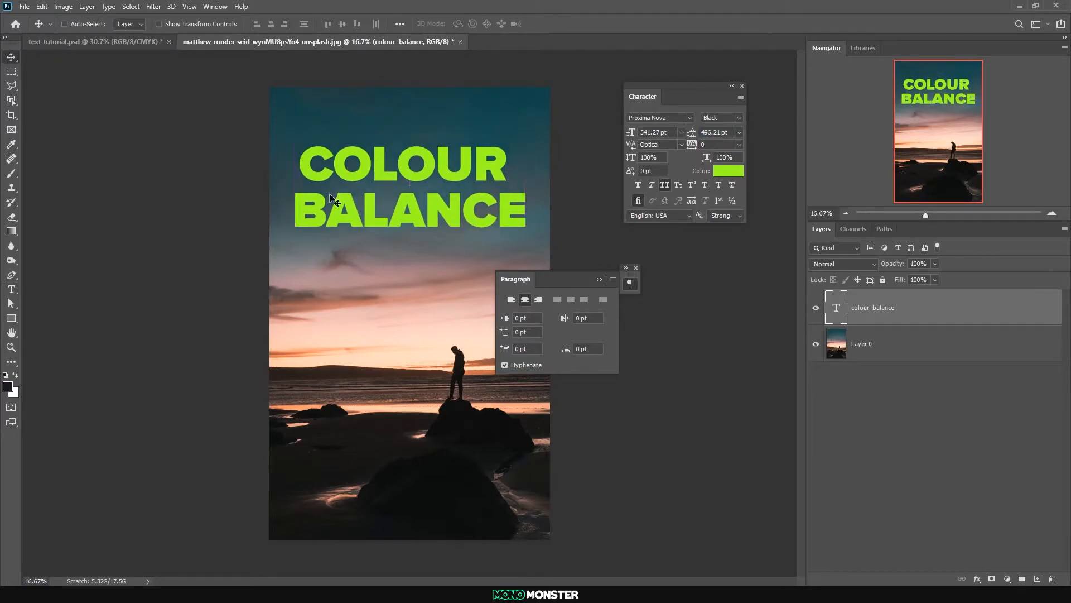
Recolour the whole heading near-black (0d0f0e), sampled from the dark rock in the photo, and put away the character and paragraph settings
{"action": "double_click", "coordinate": [824, 311]}
{"action": "left_click", "coordinate": [914, 218]}
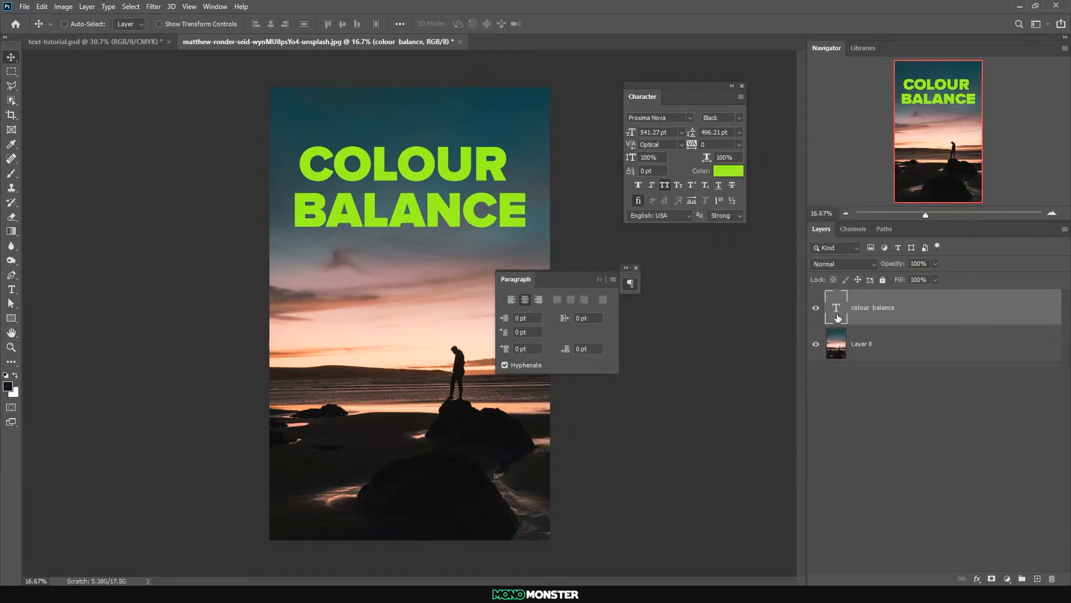
{"action": "double_click", "coordinate": [461, 167]}
{"action": "left_click", "coordinate": [458, 24]}
{"action": "left_click", "coordinate": [457, 477]}
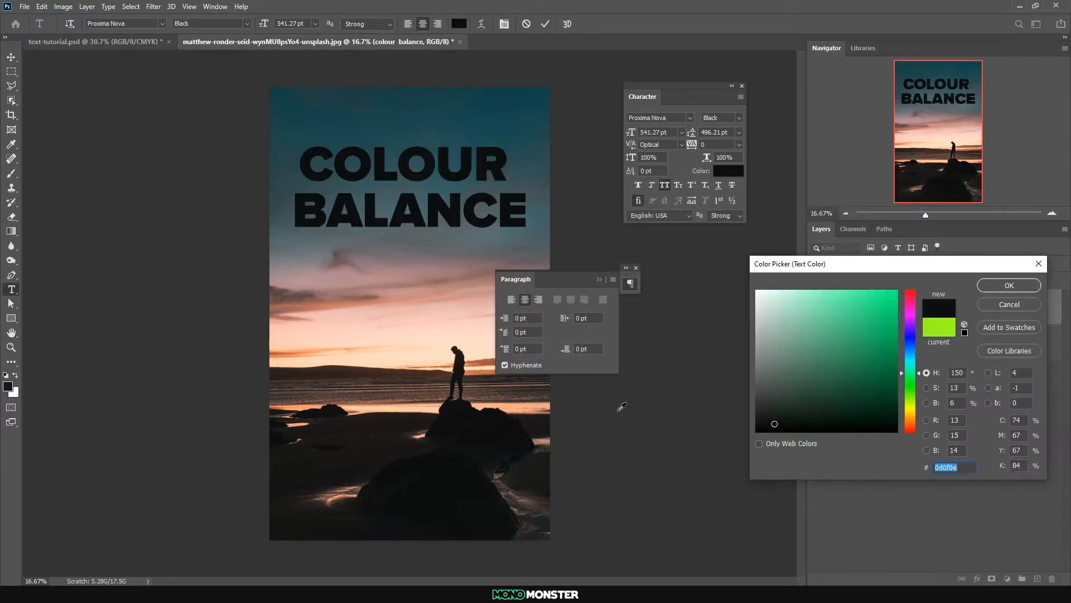
{"action": "left_click", "coordinate": [1009, 286]}
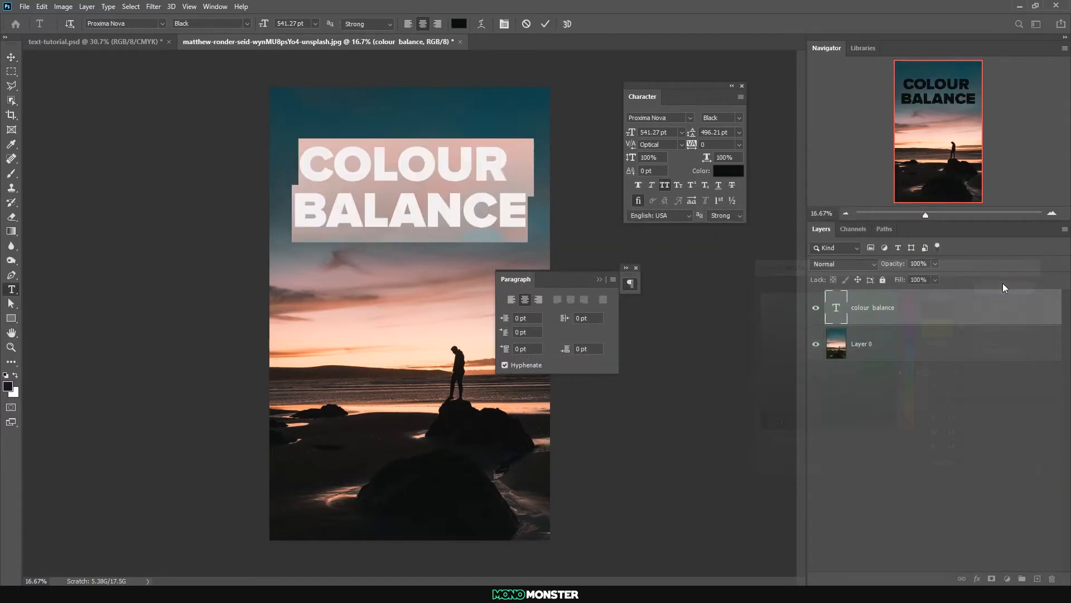
{"action": "left_click", "coordinate": [10, 59]}
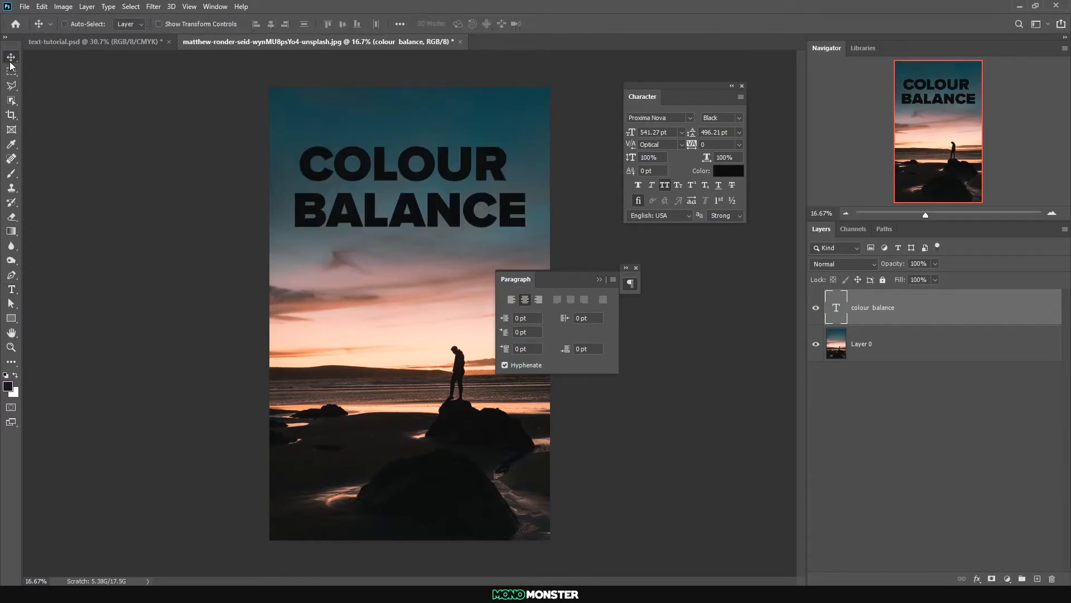
{"action": "left_click", "coordinate": [599, 279]}
{"action": "left_click", "coordinate": [635, 267]}
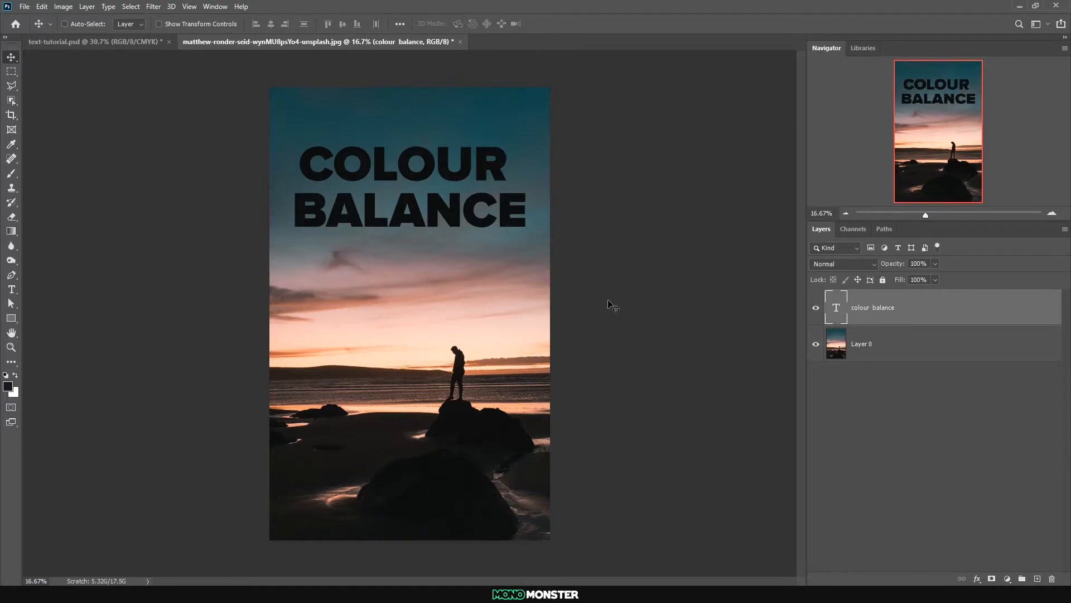
Move the two-line heading slightly higher in the sky and bring up the character settings for the COLOUR line
{"action": "left_click_drag", "start_coordinate": [419, 218], "coordinate": [424, 201]}
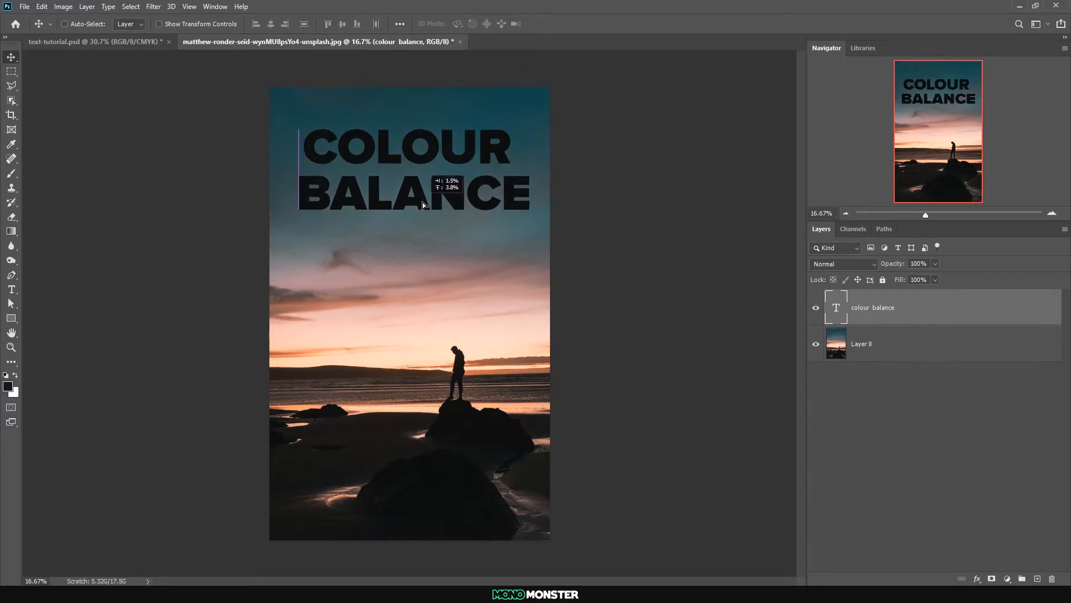
{"action": "double_click", "coordinate": [840, 314]}
{"action": "left_click", "coordinate": [460, 148]}
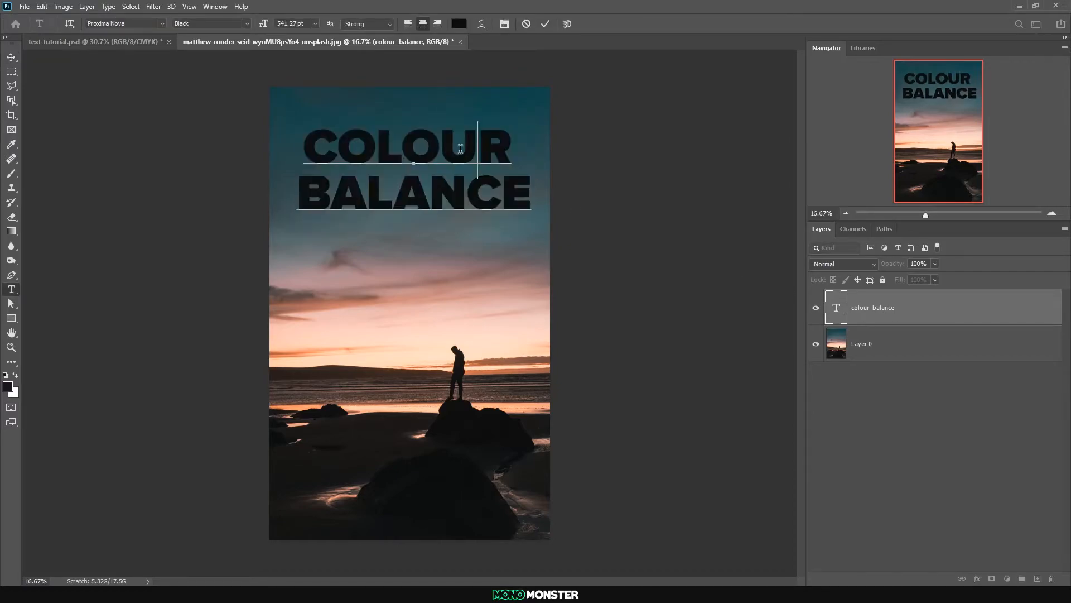
{"action": "left_click_drag", "start_coordinate": [513, 147], "coordinate": [293, 146]}
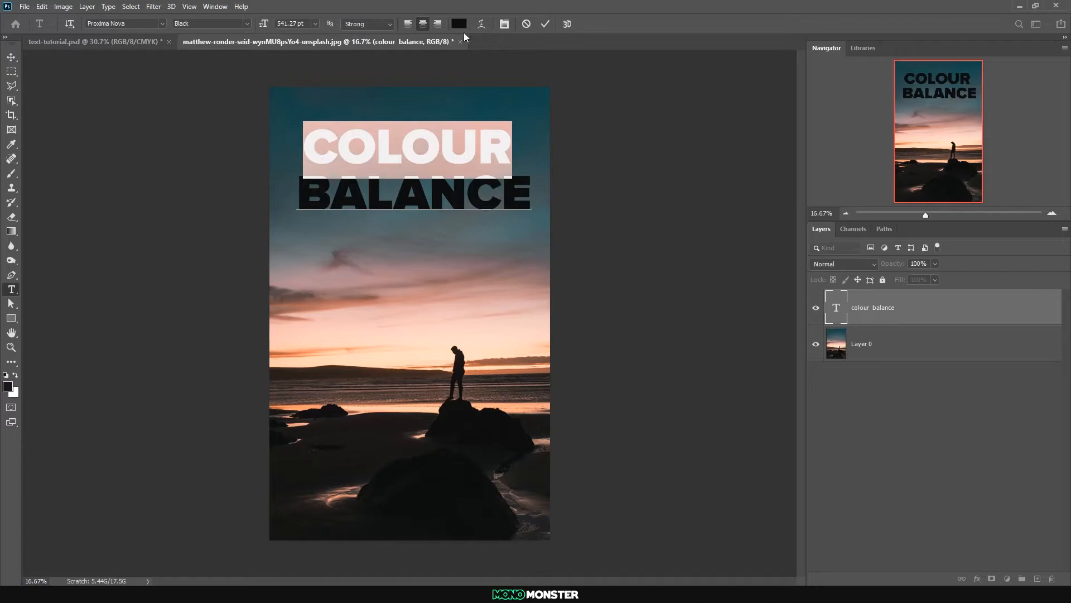
{"action": "left_click", "coordinate": [505, 23]}
{"action": "left_click", "coordinate": [11, 57]}
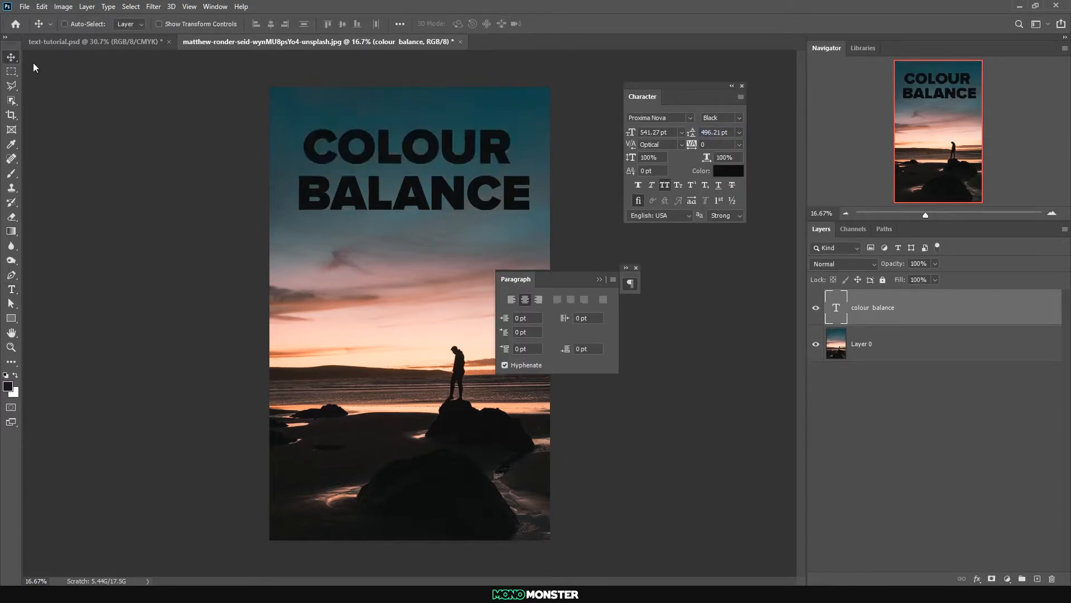
Delete the word BALANCE from the heading so that the text layer holds only COLOUR
{"action": "double_click", "coordinate": [837, 308]}
{"action": "left_click", "coordinate": [468, 194]}
{"action": "left_click_drag", "start_coordinate": [521, 193], "coordinate": [276, 185]}
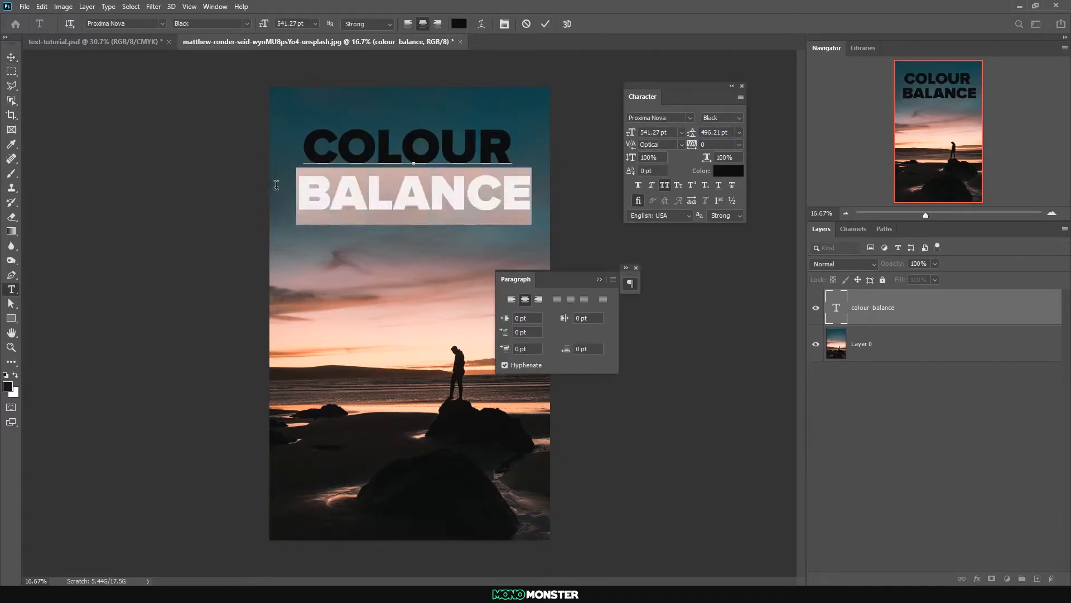
{"action": "key", "text": "BackSpace"}
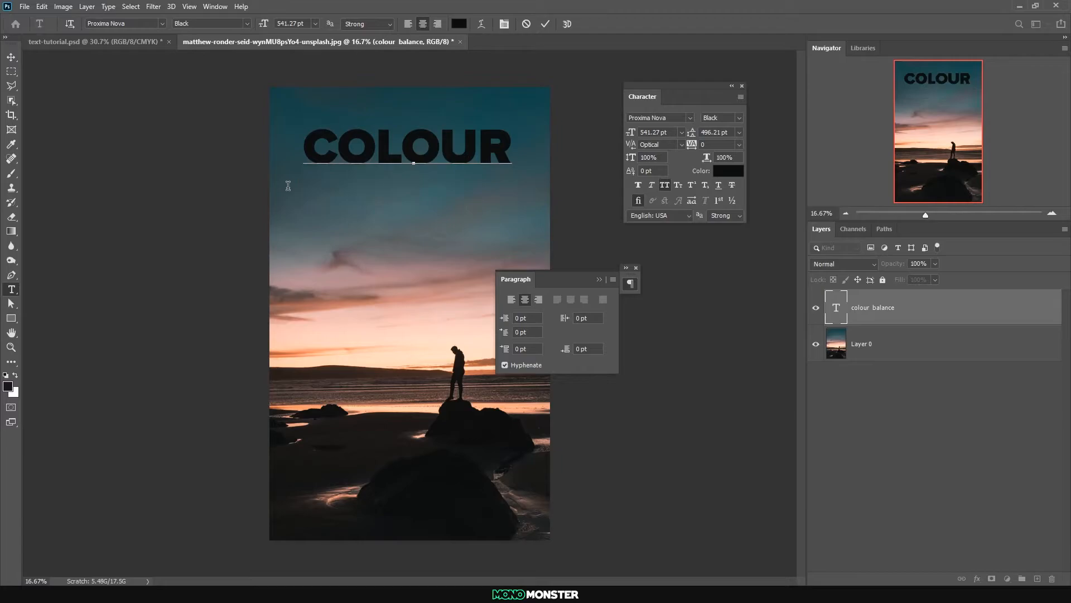
{"action": "left_click", "coordinate": [11, 57]}
Duplicate the COLOUR text directly below the original and reword the copy as BALANCE
{"action": "left_click_drag", "start_coordinate": [407, 154], "coordinate": [408, 202]}
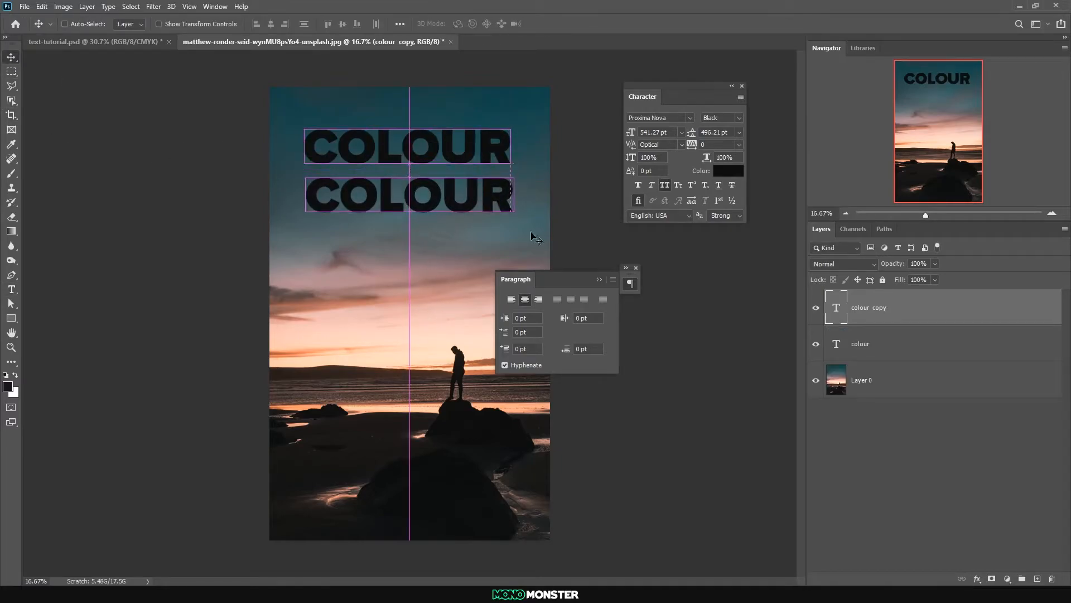
{"action": "double_click", "coordinate": [830, 307]}
{"action": "type", "text": "CE"}
{"action": "key", "text": "ctrl+Return"}
{"action": "left_click", "coordinate": [11, 57]}
Enlarge COLOUR to match the width of BALANCE and stack both words closely together, slightly higher in the sky
{"action": "left_click_drag", "start_coordinate": [420, 196], "coordinate": [423, 206]}
{"action": "left_click", "coordinate": [419, 161], "text": "ctrl"}
{"action": "left_click_drag", "start_coordinate": [417, 163], "coordinate": [412, 211]}
{"action": "key", "text": "ctrl+t"}
{"action": "left_click_drag", "start_coordinate": [520, 201], "coordinate": [546, 202]}
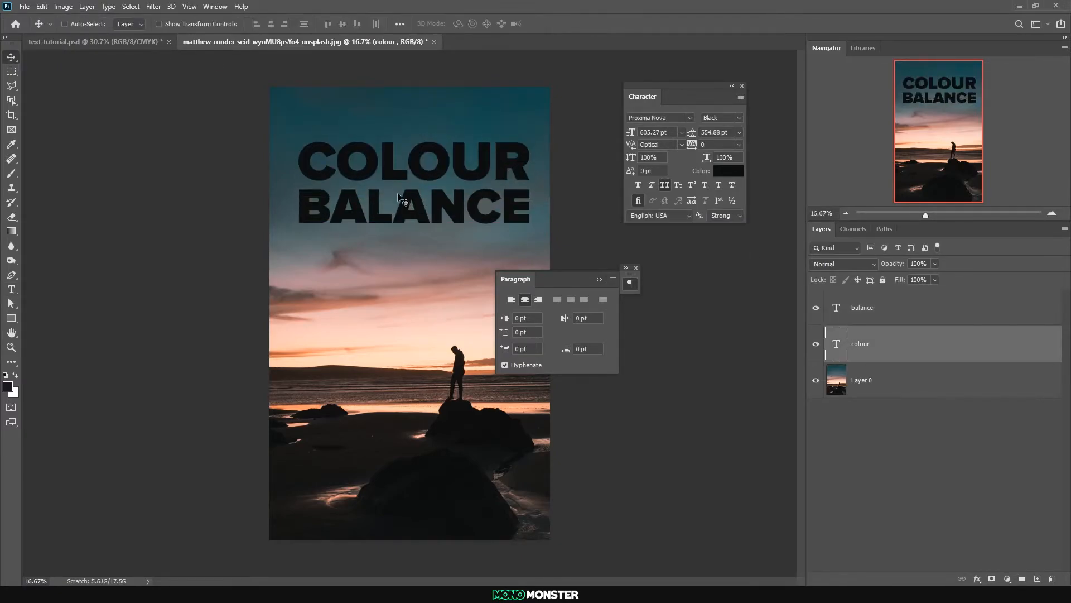
{"action": "left_click", "coordinate": [419, 191], "text": "ctrl"}
{"action": "left_click", "coordinate": [424, 160], "text": "ctrl+shift"}
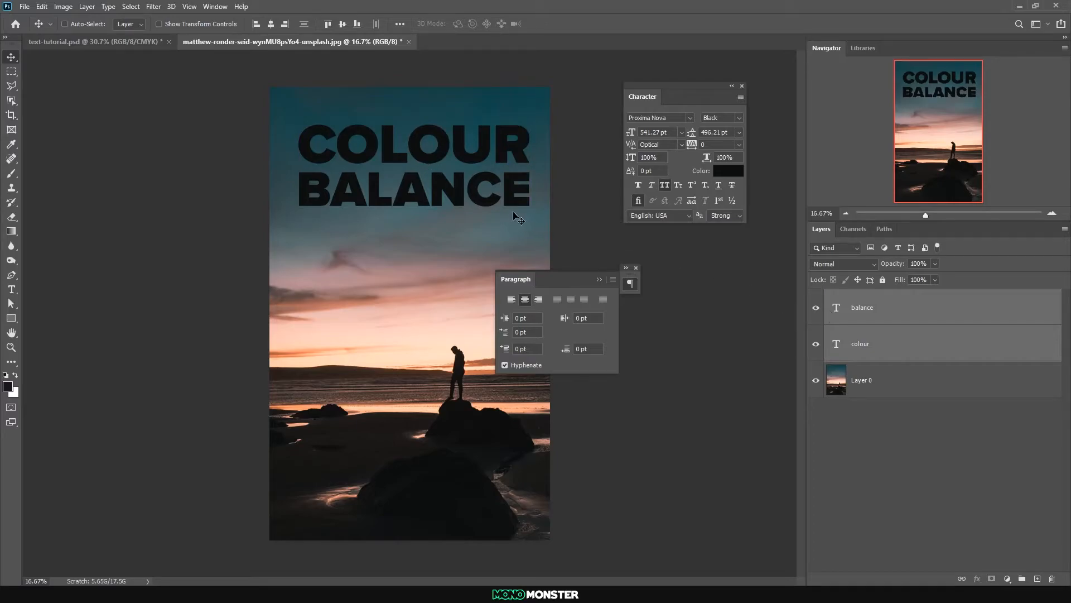
Duplicate the COLOUR line directly beneath BALANCE as a third line
{"action": "left_click", "coordinate": [498, 191], "text": "ctrl"}
{"action": "double_click", "coordinate": [478, 157]}
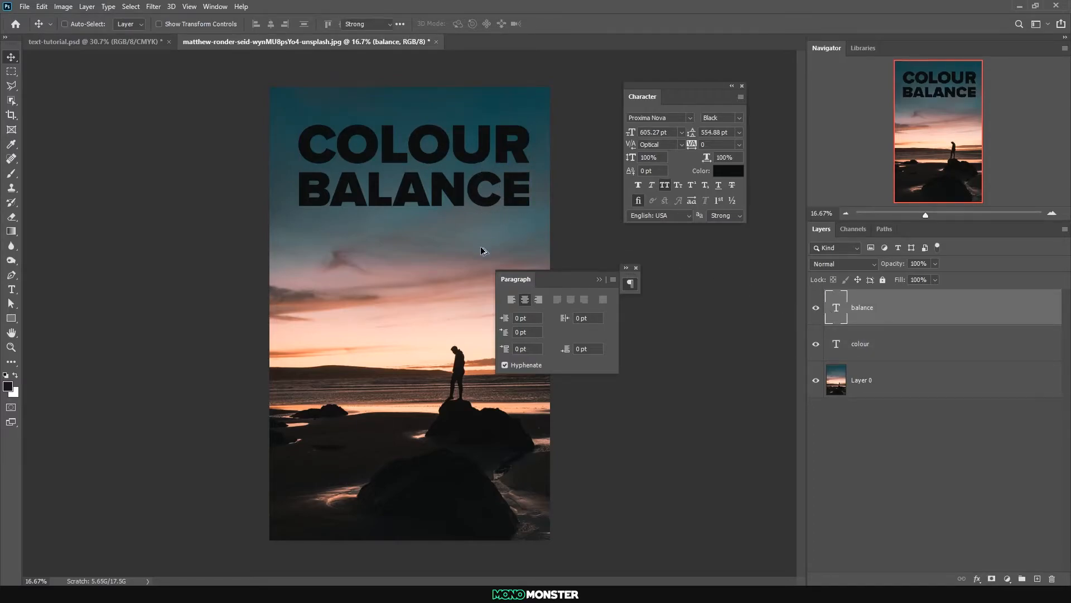
{"action": "left_click", "coordinate": [11, 57]}
{"action": "left_click_drag", "start_coordinate": [349, 160], "coordinate": [349, 250]}
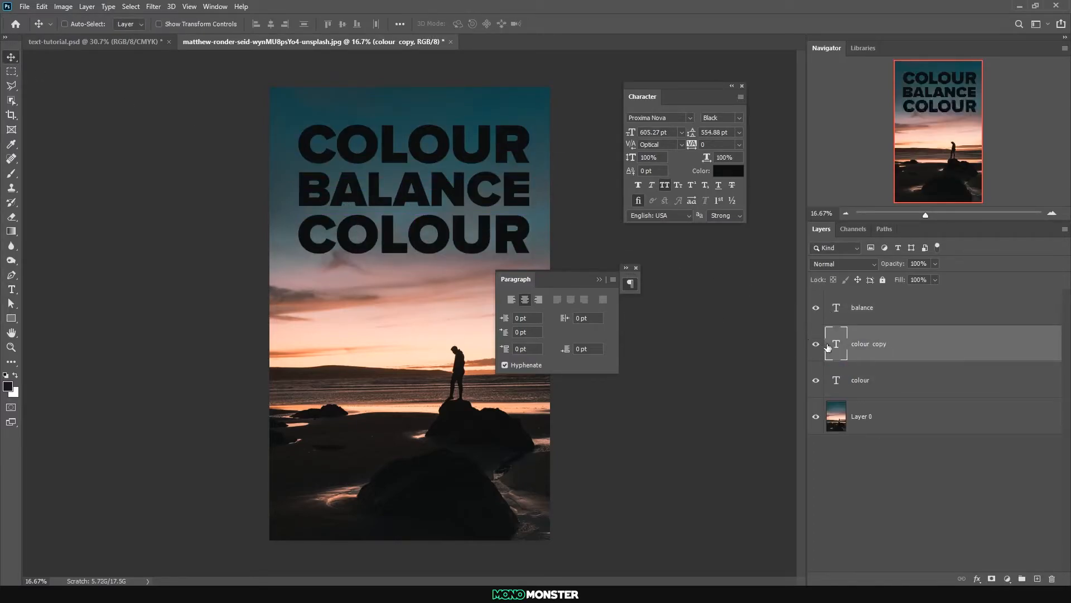
Reword the third line as "is key to creating a cohesive design" and scale it to the heading's width just beneath BALANCE
{"action": "double_click", "coordinate": [828, 345]}
{"action": "type", "text": "is key to creating a cohesive design"}
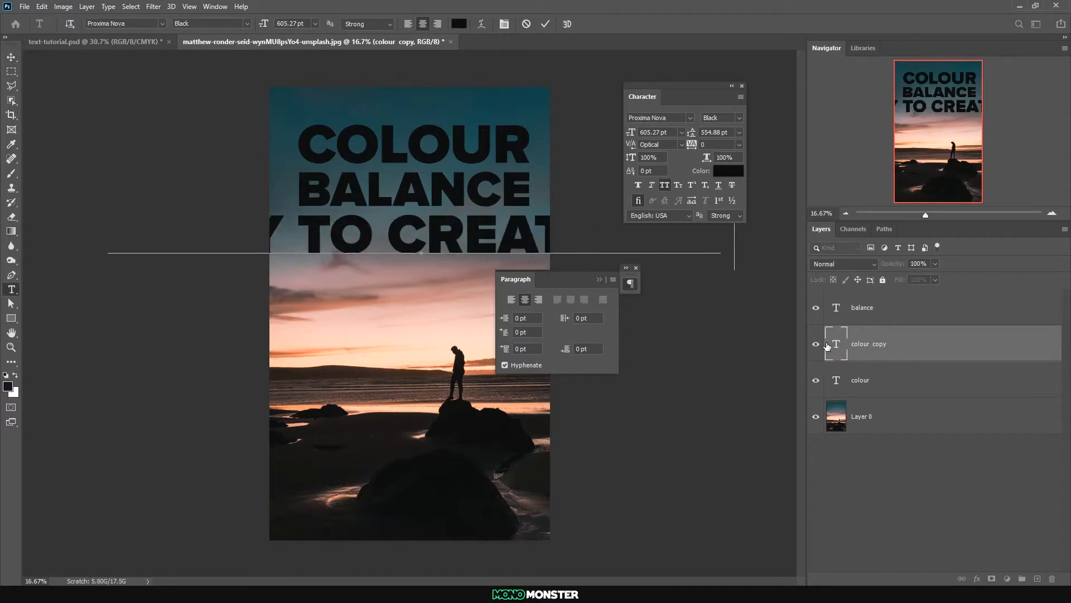
{"action": "key", "text": "ctrl+Return"}
{"action": "key", "text": "ctrl+t"}
{"action": "left_click_drag", "start_coordinate": [421, 266], "coordinate": [421, 223]}
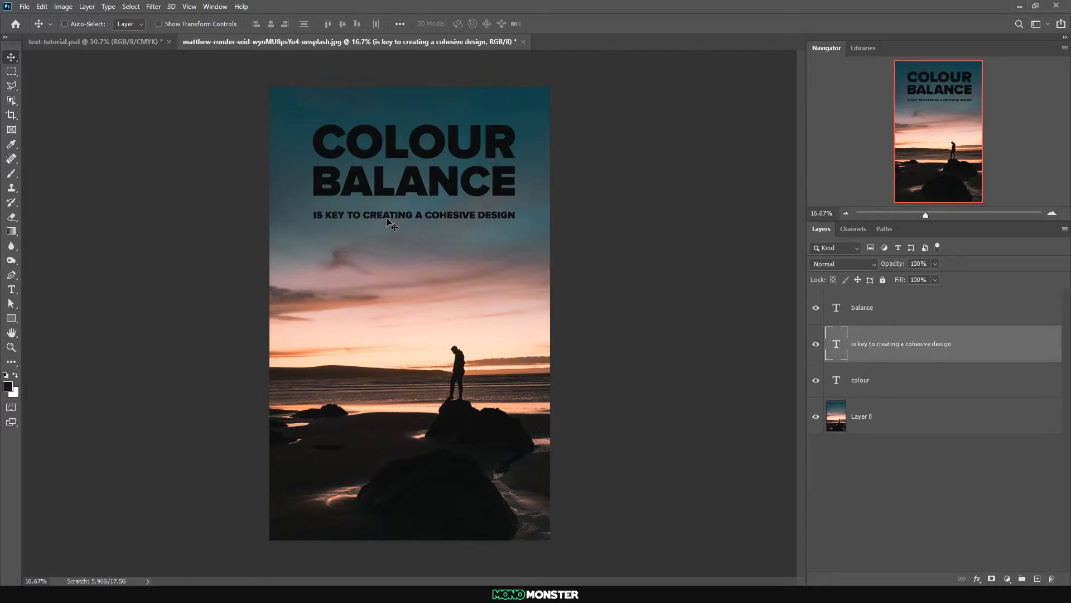
Duplicate the sub-heading near the photo's lower edge and replace the copy's text with the photographer's full name
{"action": "left_click_drag", "start_coordinate": [389, 222], "coordinate": [394, 517]}
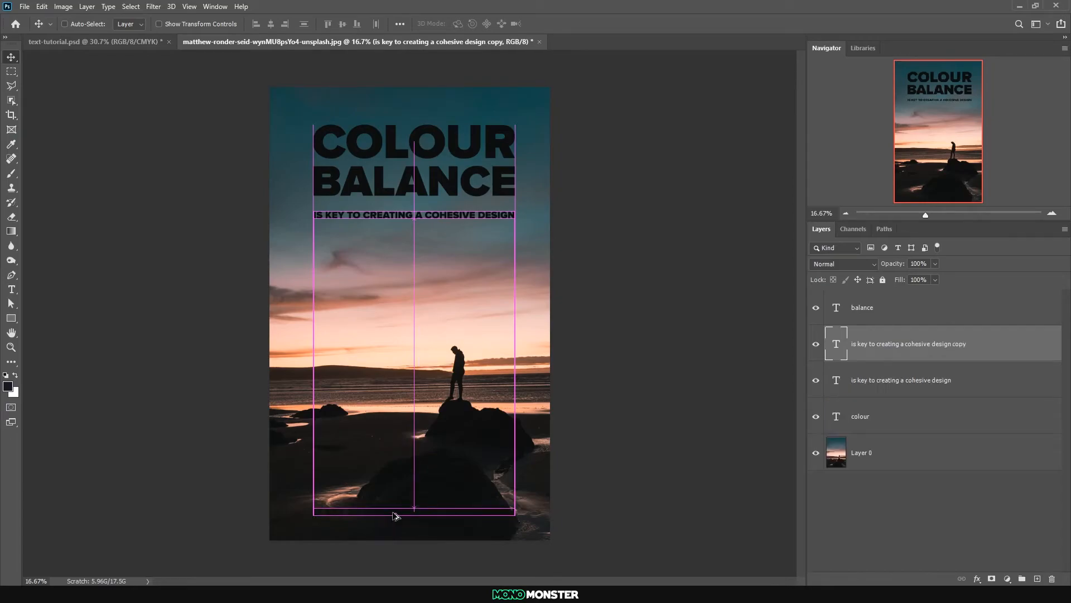
{"action": "double_click", "coordinate": [830, 336]}
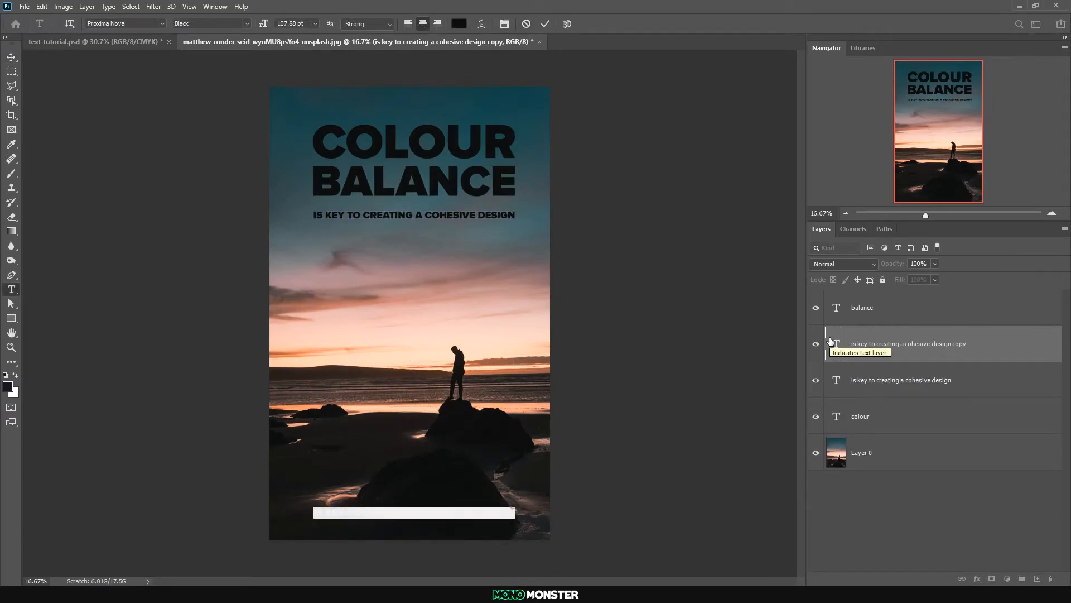
{"action": "key", "text": "BackSpace"}
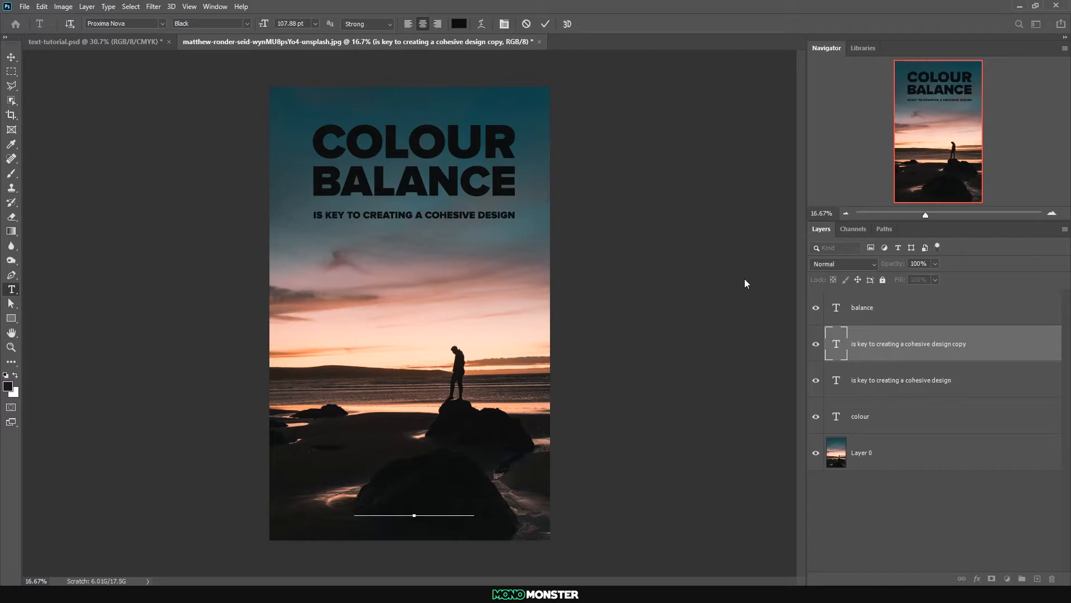
{"action": "left_click", "coordinate": [12, 57]}
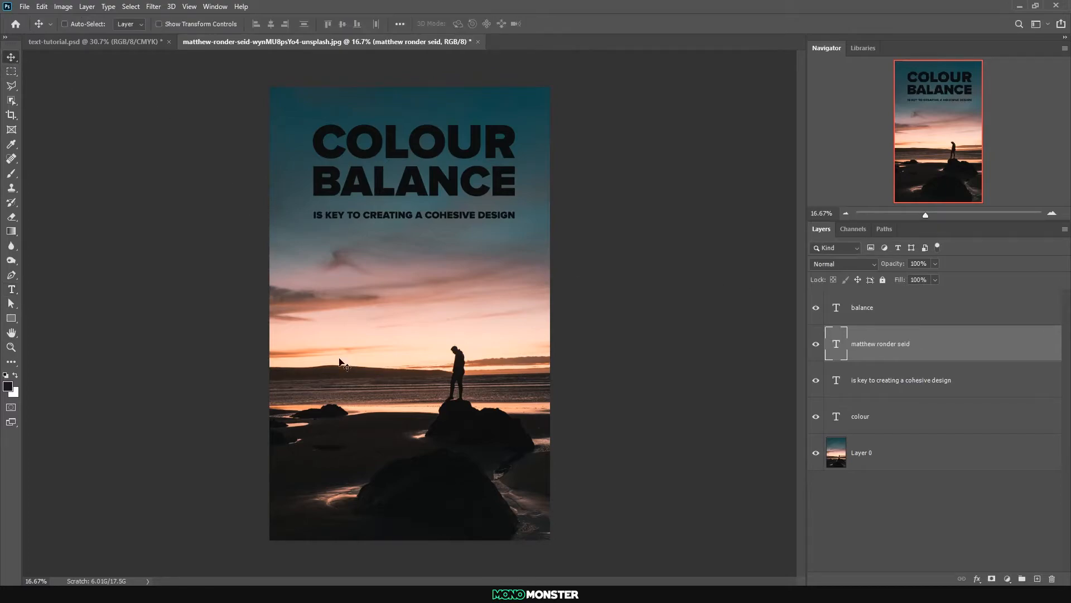
{"action": "double_click", "coordinate": [844, 343]}
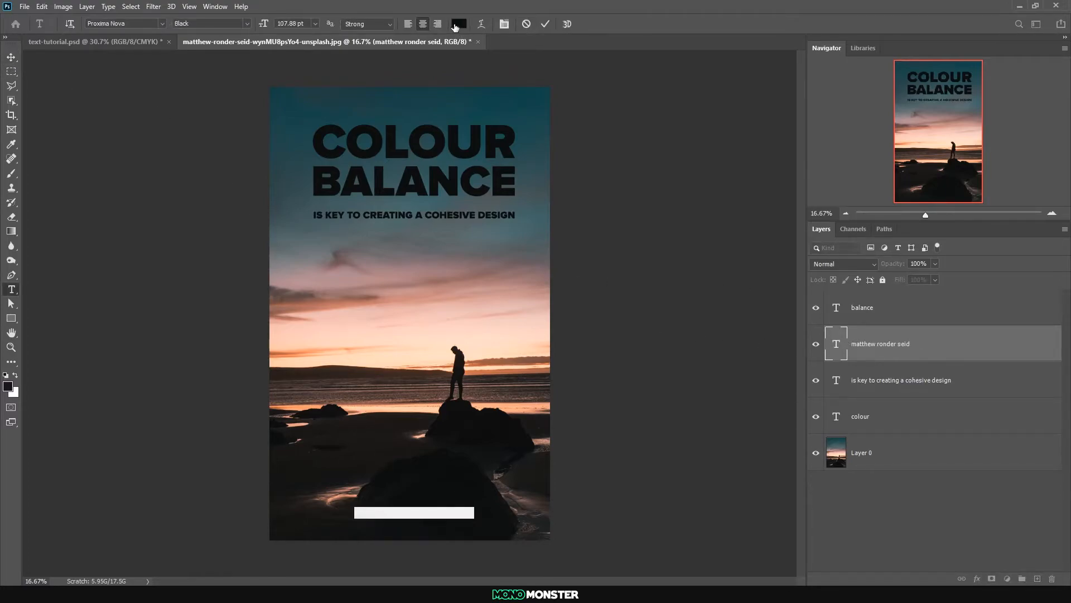
{"action": "left_click", "coordinate": [459, 24]}
{"action": "left_click", "coordinate": [1010, 306]}
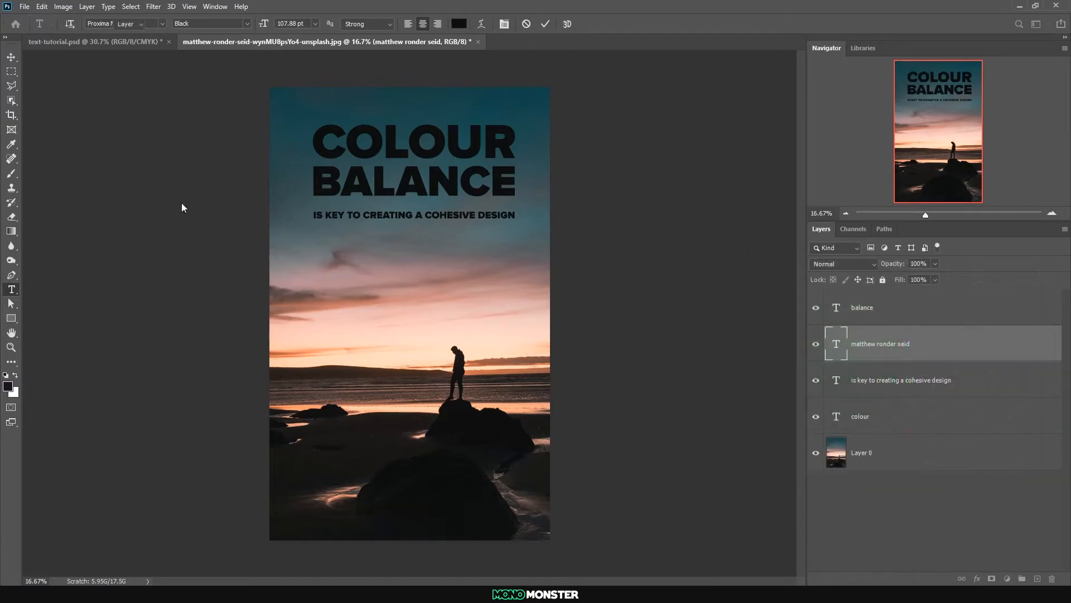
{"action": "left_click", "coordinate": [11, 57]}
Select all four text layers and centre them horizontally on the photo
{"action": "left_click_drag", "start_coordinate": [445, 519], "coordinate": [440, 516]}
{"action": "left_click", "coordinate": [881, 402]}
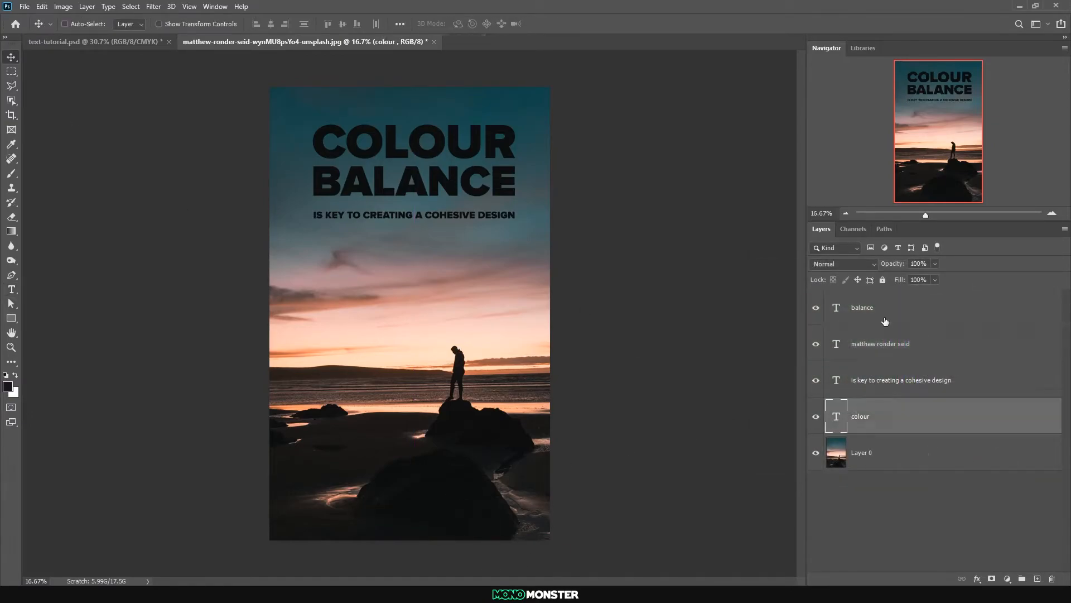
{"action": "left_click", "coordinate": [885, 323], "text": "shift"}
{"action": "left_click", "coordinate": [65, 24]}
{"action": "left_click", "coordinate": [271, 26]}
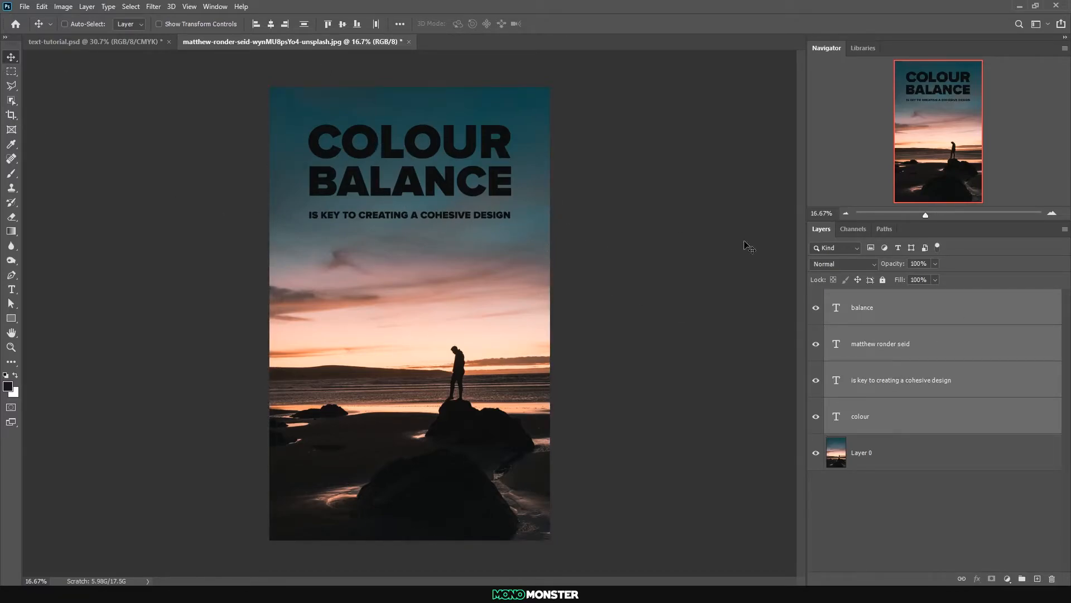
Recolour the BALANCE line with pink ebb9af sampled from the sunset clouds in the photo
{"action": "left_click", "coordinate": [869, 354]}
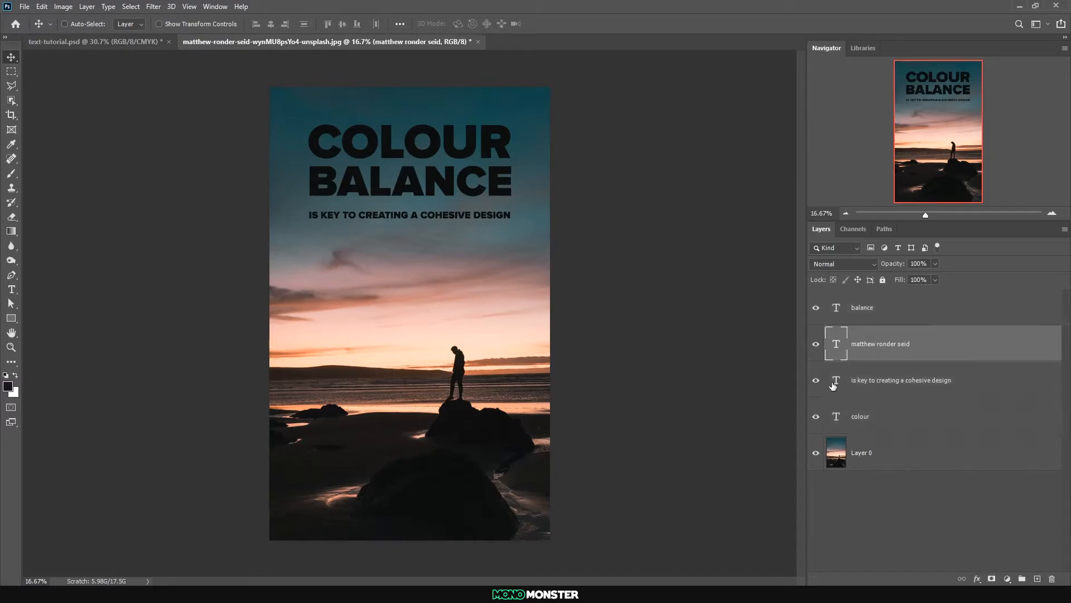
{"action": "double_click", "coordinate": [836, 309]}
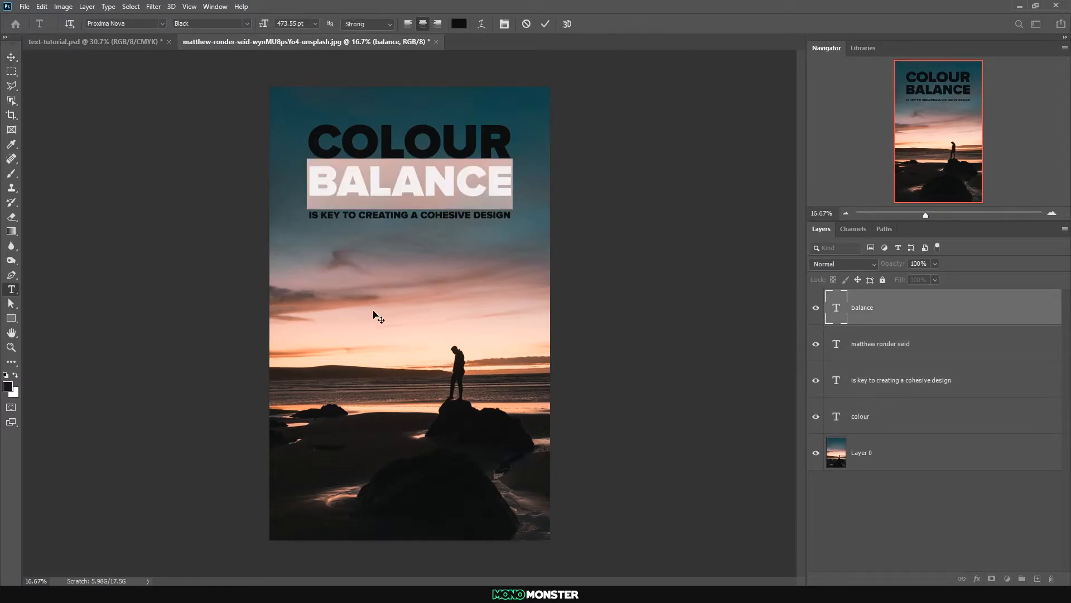
{"action": "left_click", "coordinate": [460, 24]}
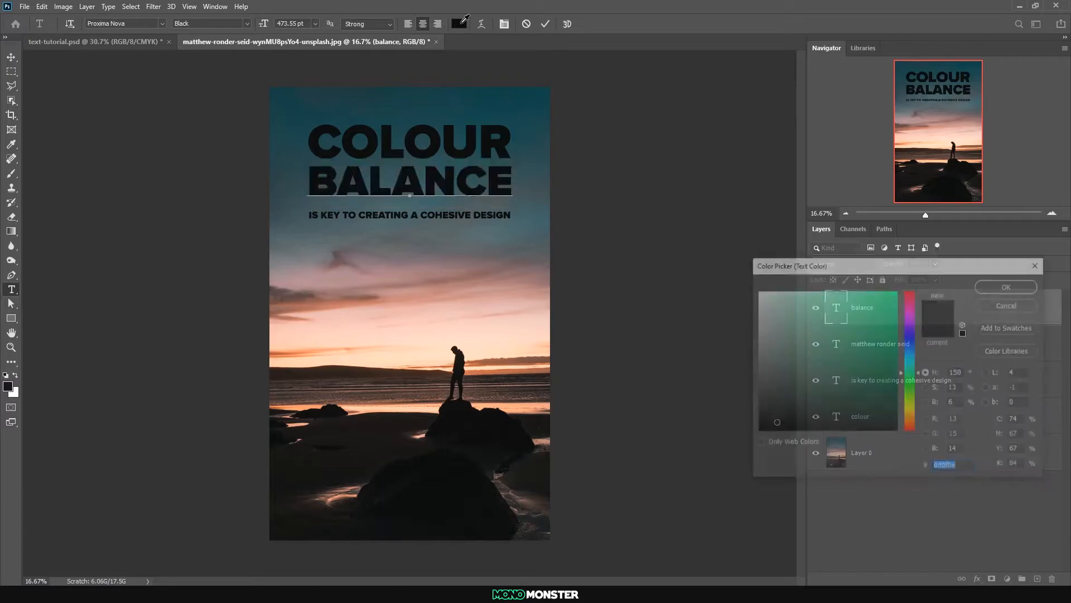
{"action": "left_click", "coordinate": [423, 321]}
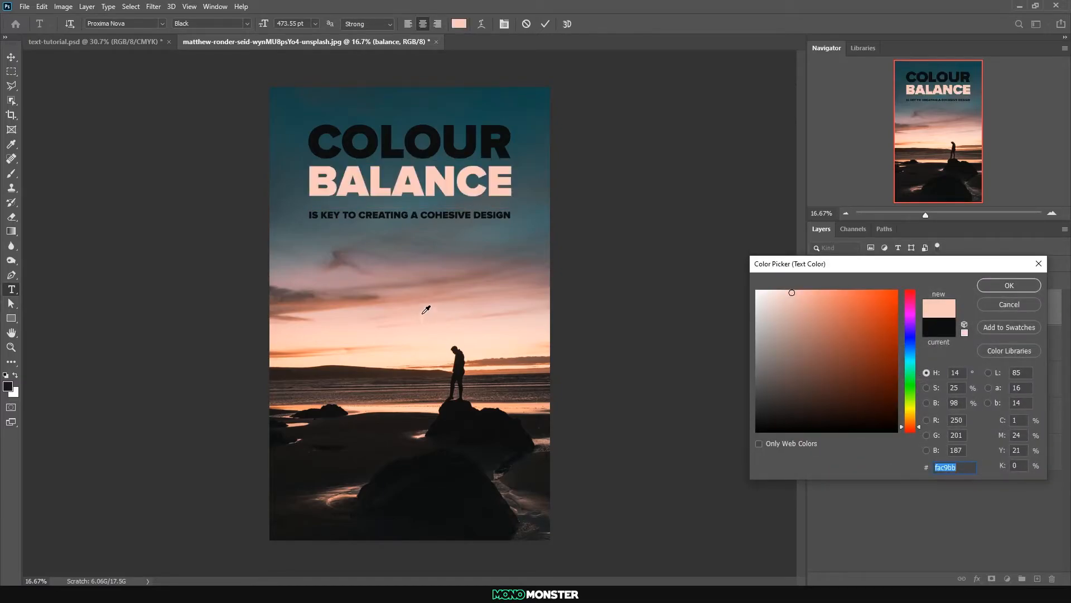
{"action": "left_click", "coordinate": [423, 313]}
{"action": "left_click", "coordinate": [425, 307]}
{"action": "left_click", "coordinate": [428, 309]}
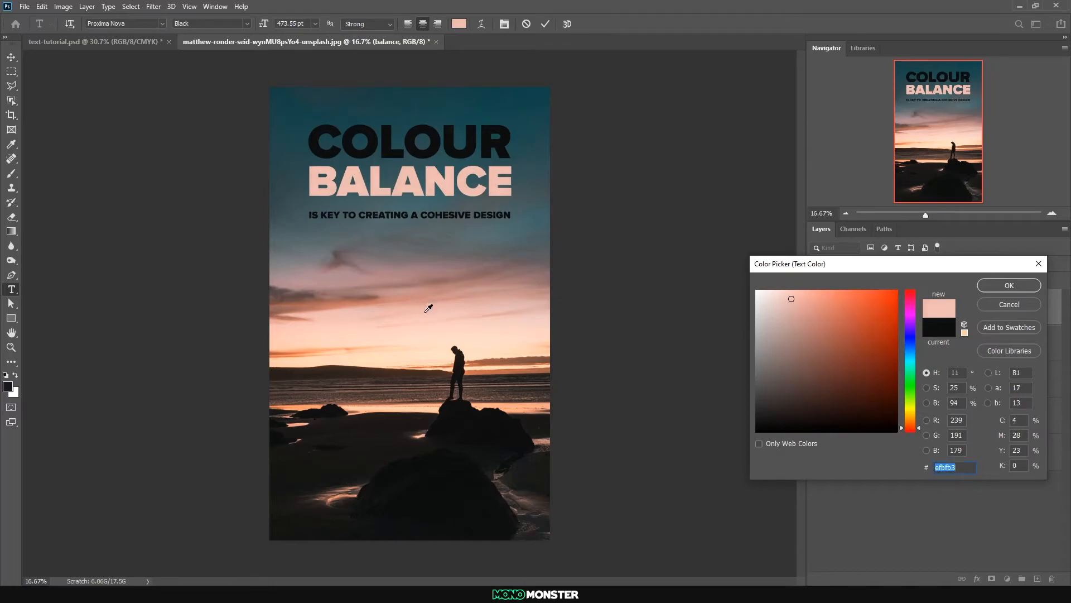
{"action": "left_click", "coordinate": [429, 306]}
{"action": "left_click", "coordinate": [1013, 281]}
Apply the same pink ebb9af to the photographer's name, the sub-heading and the COLOUR line
{"action": "double_click", "coordinate": [836, 341]}
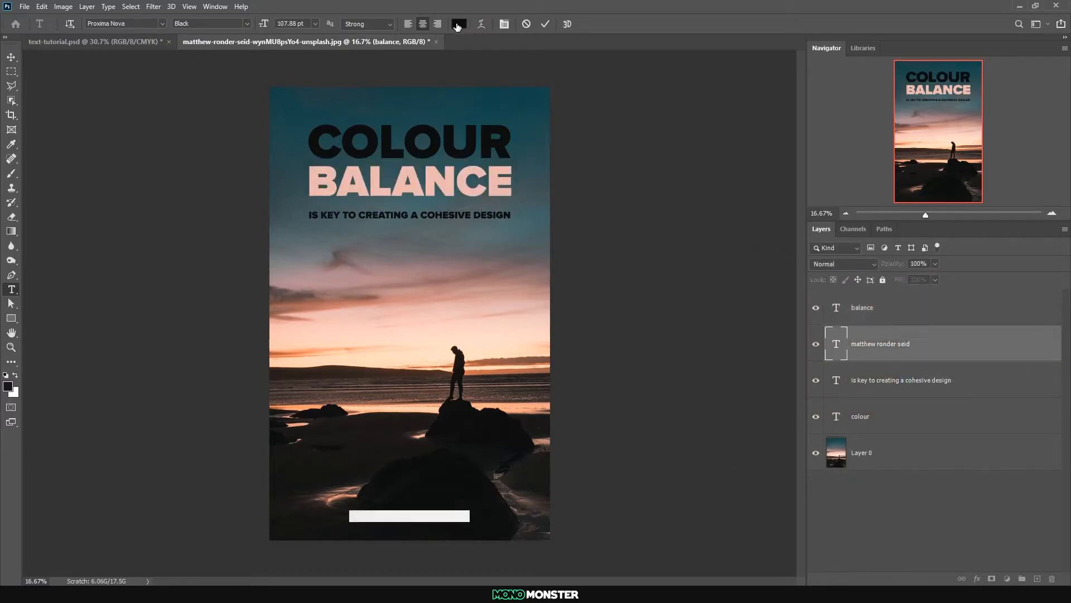
{"action": "left_click", "coordinate": [458, 24]}
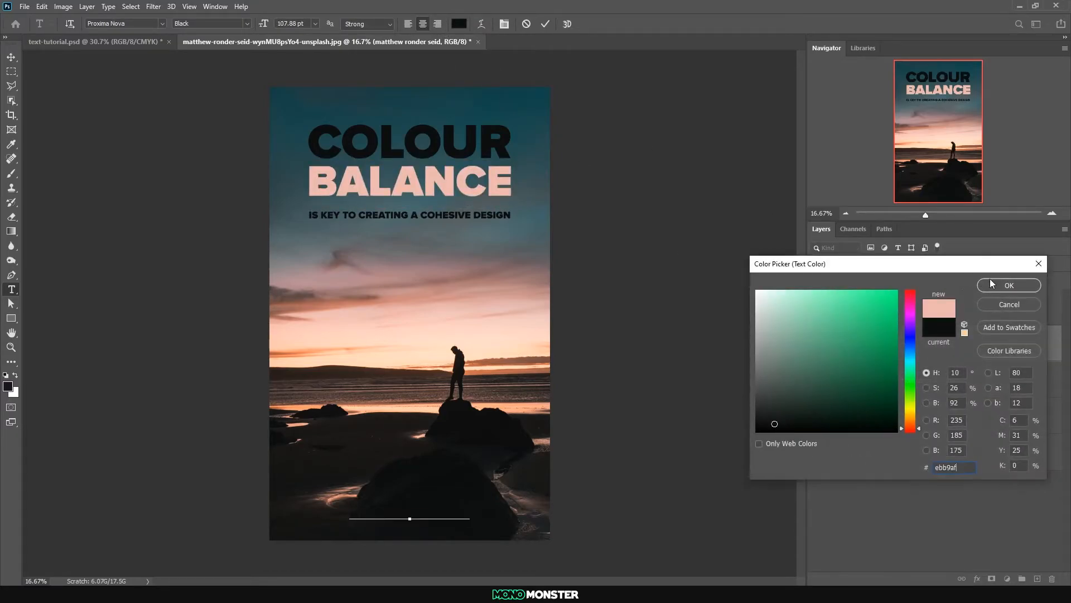
{"action": "left_click", "coordinate": [1013, 282]}
{"action": "double_click", "coordinate": [836, 379]}
{"action": "left_click", "coordinate": [459, 23]}
{"action": "left_click", "coordinate": [1013, 282]}
{"action": "double_click", "coordinate": [836, 417]}
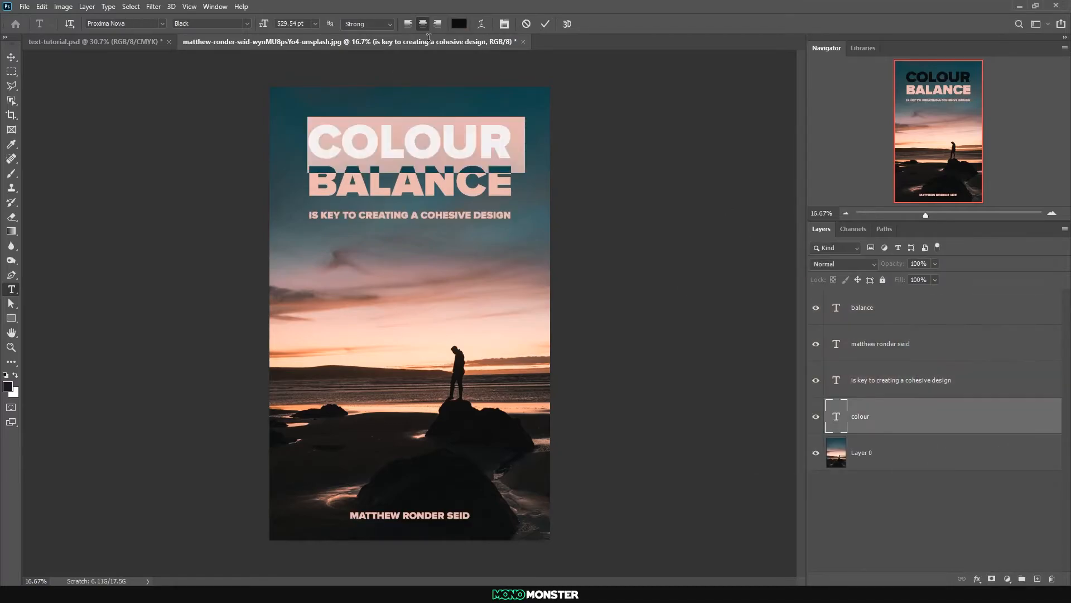
{"action": "left_click", "coordinate": [459, 24]}
{"action": "left_click", "coordinate": [1013, 282]}
{"action": "left_click", "coordinate": [11, 57]}
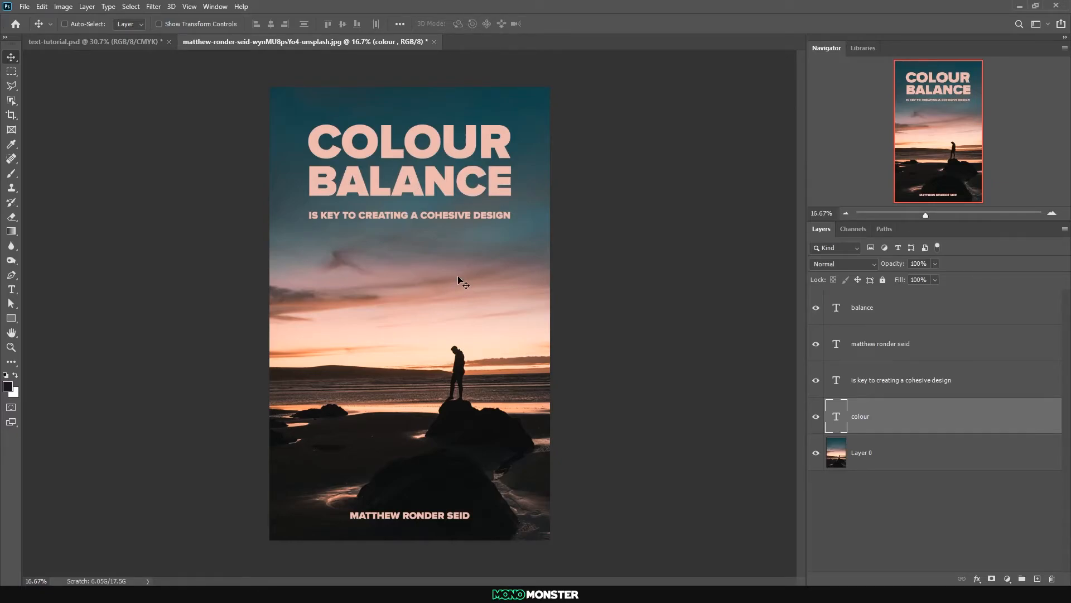
Change the sub-heading "is key to creating a cohesive design" to a lighter Proxima Nova weight
{"action": "left_click", "coordinate": [399, 216], "text": "ctrl"}
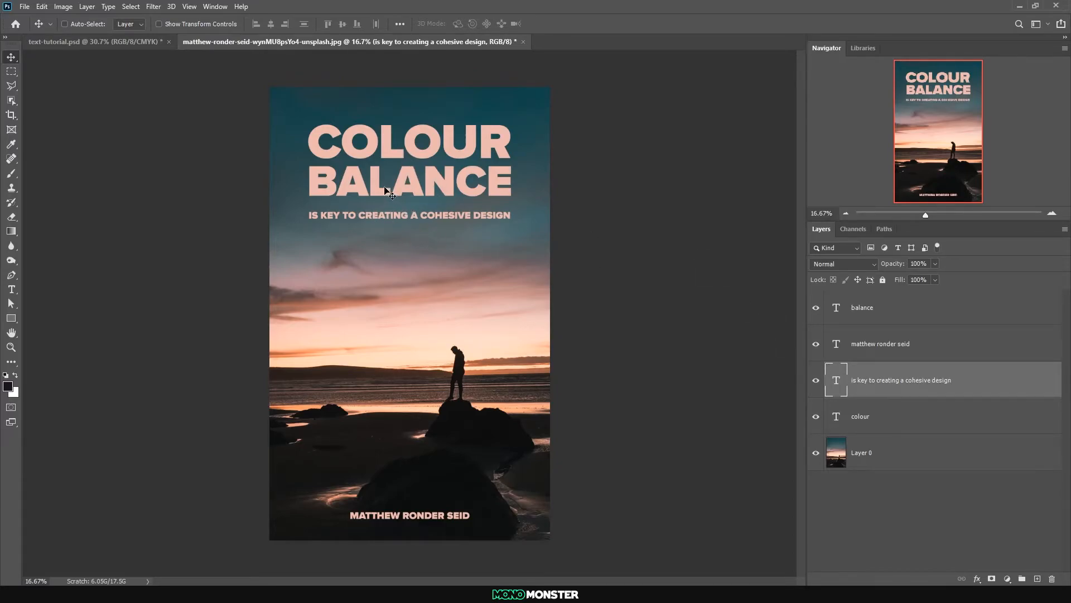
{"action": "double_click", "coordinate": [837, 378]}
{"action": "left_click", "coordinate": [245, 23]}
{"action": "left_click", "coordinate": [224, 115]}
{"action": "left_click", "coordinate": [11, 57]}
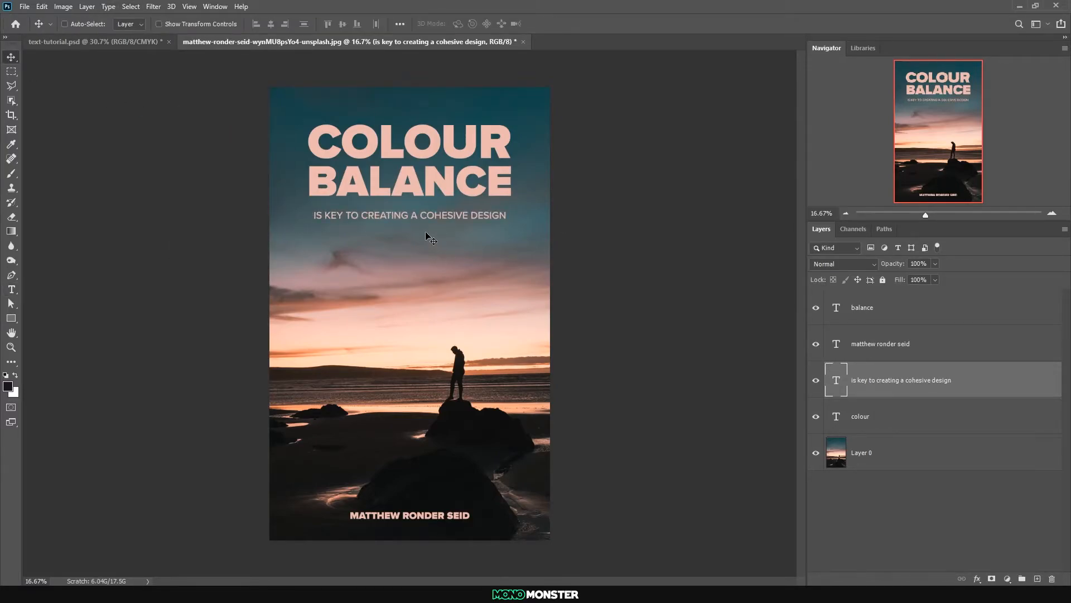
Scale the sub-heading slightly wider so both its ends line up with the edges of BALANCE
{"action": "scroll", "coordinate": [427, 233], "scroll_direction": "up", "scroll_amount": 5}
{"action": "left_click_drag", "start_coordinate": [436, 199], "coordinate": [438, 201]}
{"action": "key", "text": "ctrl+t"}
{"action": "left_click_drag", "start_coordinate": [665, 210], "coordinate": [678, 210]}
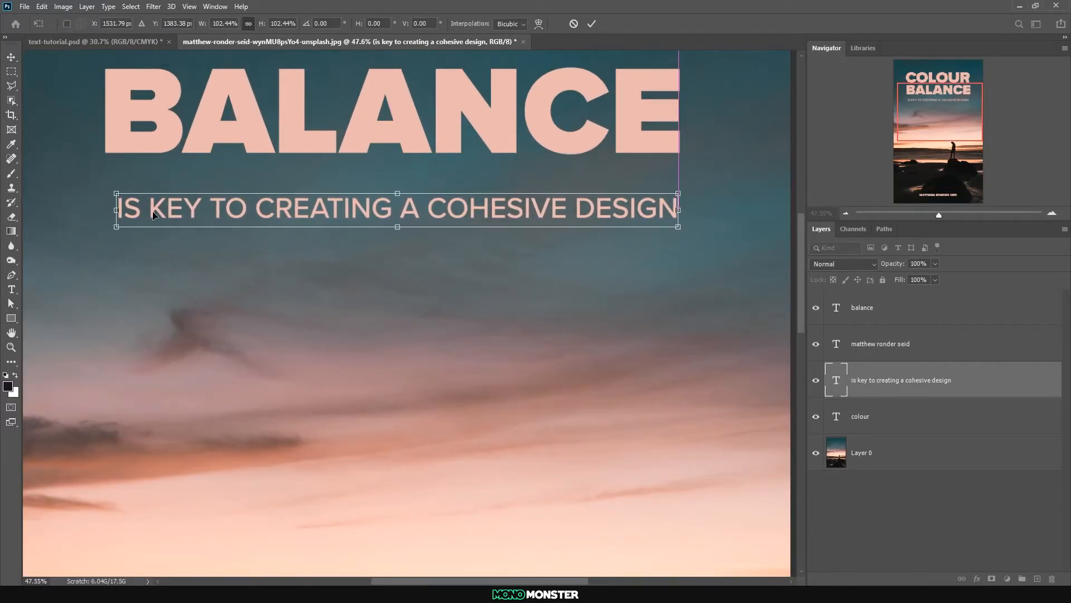
{"action": "left_click_drag", "start_coordinate": [116, 210], "coordinate": [103, 210]}
{"action": "key", "text": "Return"}
{"action": "scroll", "coordinate": [211, 277], "scroll_direction": "down", "scroll_amount": 5}
{"action": "scroll", "coordinate": [211, 277], "scroll_direction": "down", "scroll_amount": 1}
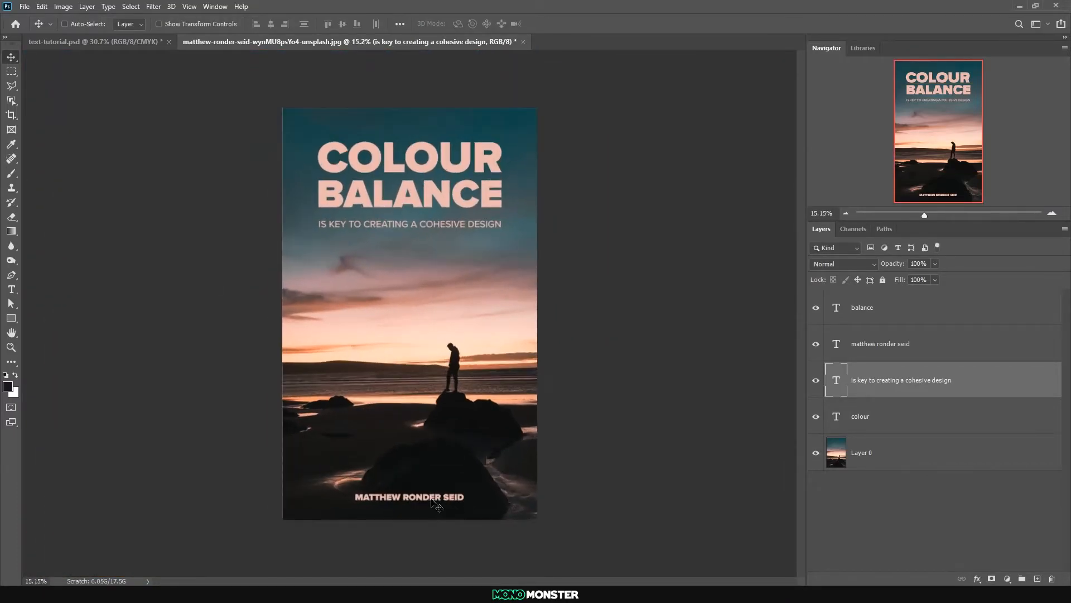
Set the photographer's name near the photo's lower edge in Proxima Nova Medium Italic
{"action": "double_click", "coordinate": [842, 313]}
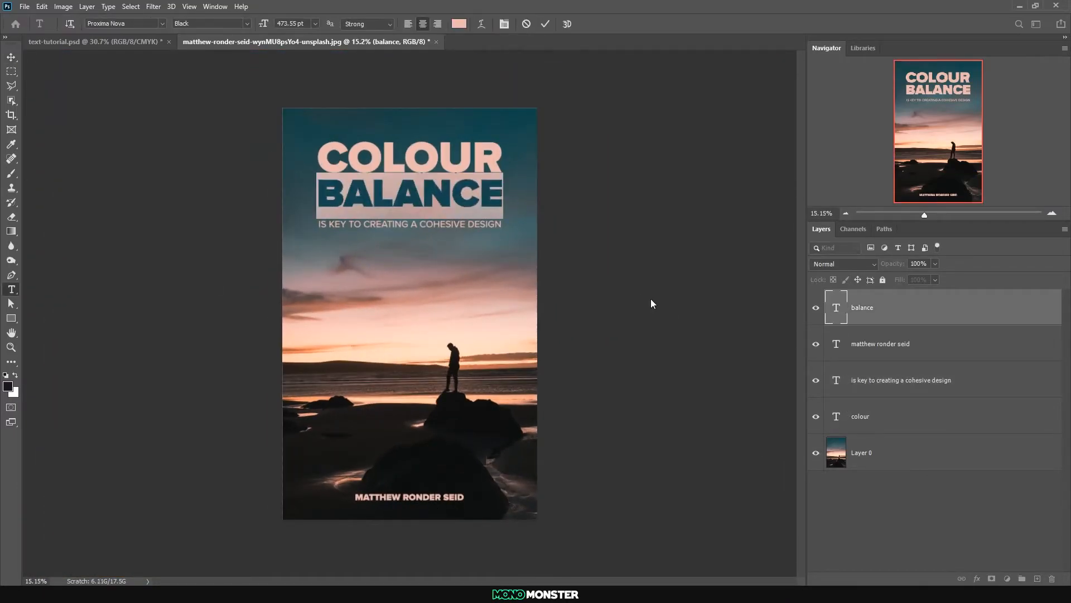
{"action": "key", "text": "ctrl+h"}
{"action": "double_click", "coordinate": [839, 344]}
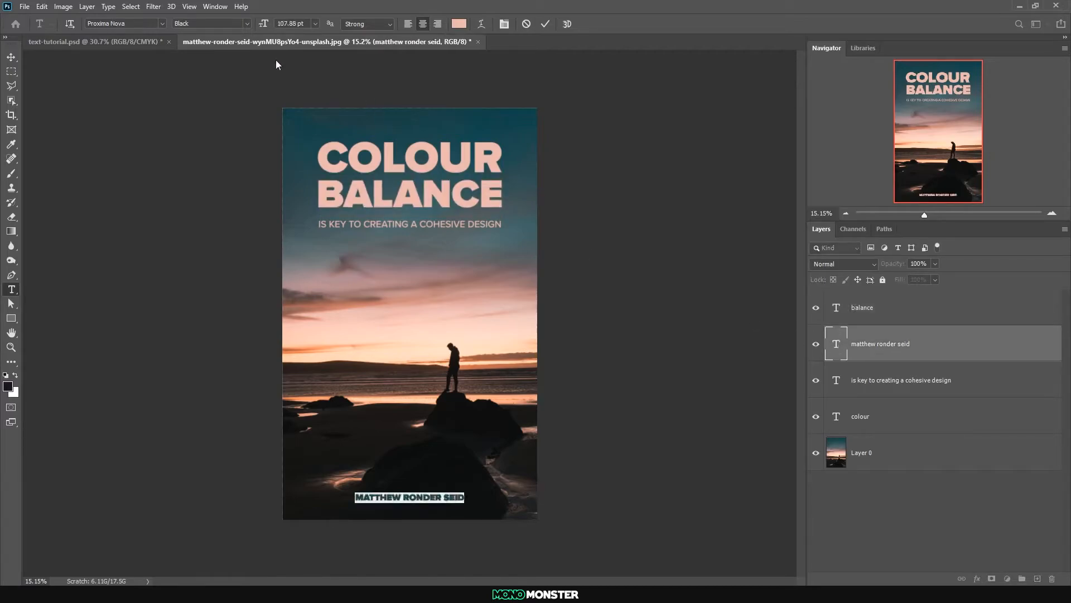
{"action": "left_click", "coordinate": [249, 23]}
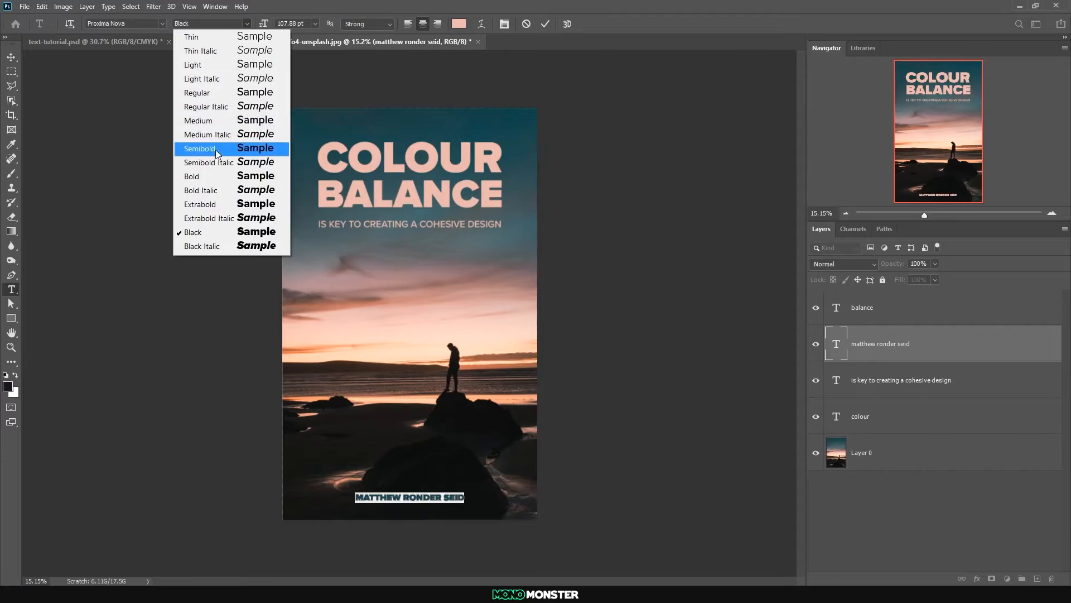
{"action": "left_click", "coordinate": [228, 120]}
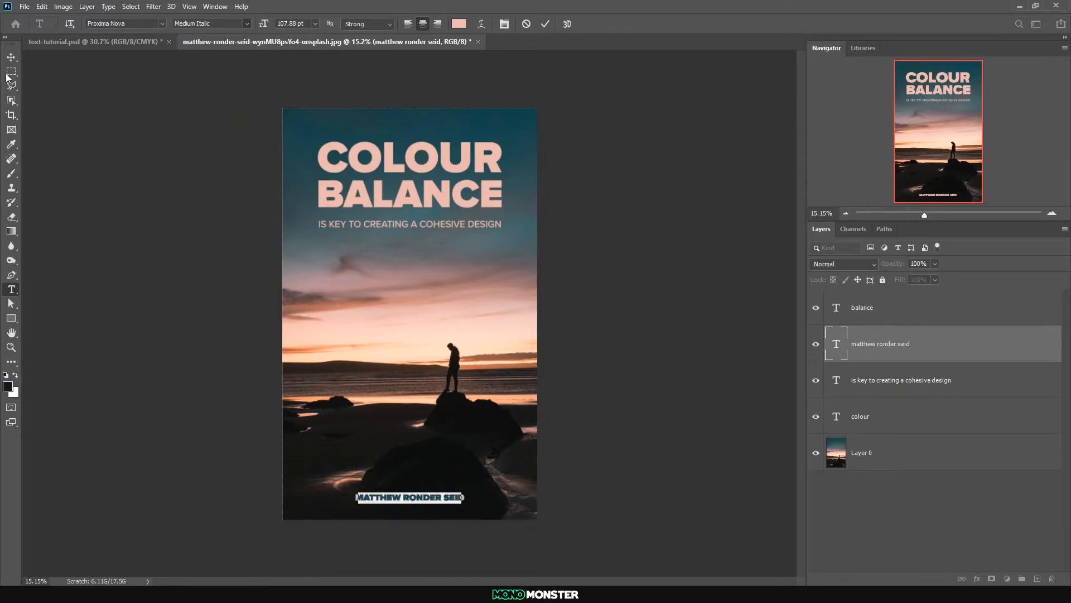
{"action": "key", "text": "ctrl+Return"}
{"action": "key", "text": "v"}
{"action": "key", "text": "ctrl+a"}
Set the tracking of the photographer's name to 200 and close the character and paragraph settings
{"action": "double_click", "coordinate": [836, 344]}
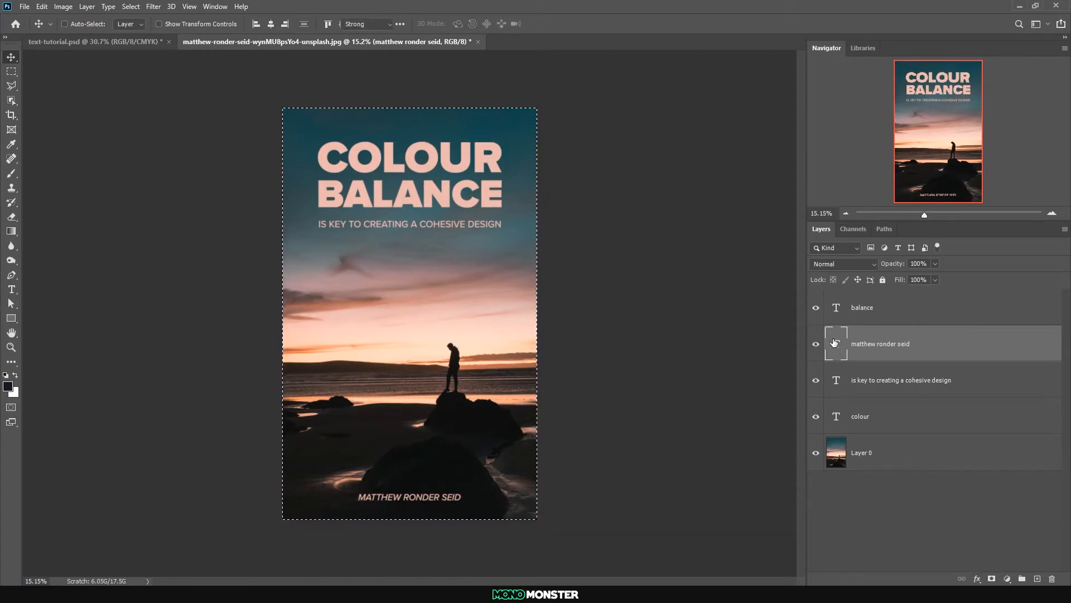
{"action": "left_click", "coordinate": [504, 25]}
{"action": "left_click", "coordinate": [739, 146]}
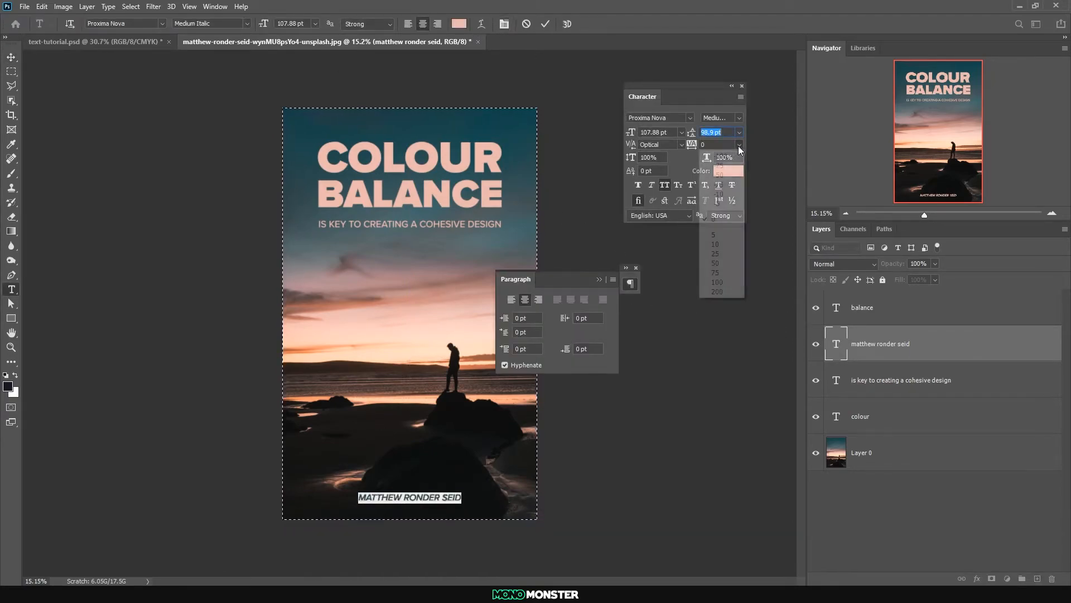
{"action": "left_click", "coordinate": [732, 292]}
{"action": "left_click", "coordinate": [11, 57]}
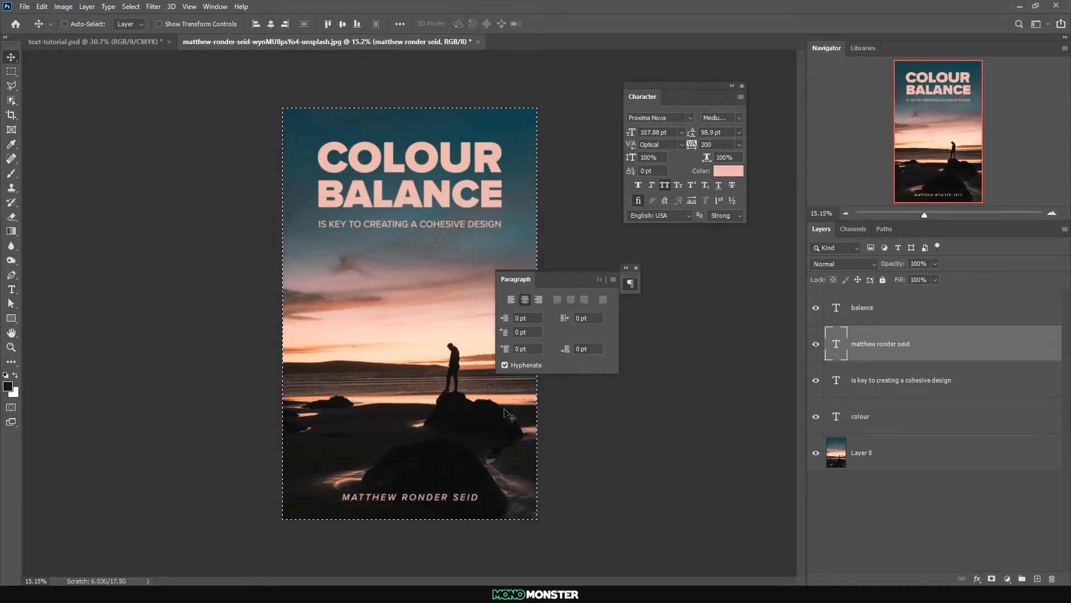
{"action": "left_click", "coordinate": [599, 279]}
{"action": "left_click", "coordinate": [742, 86]}
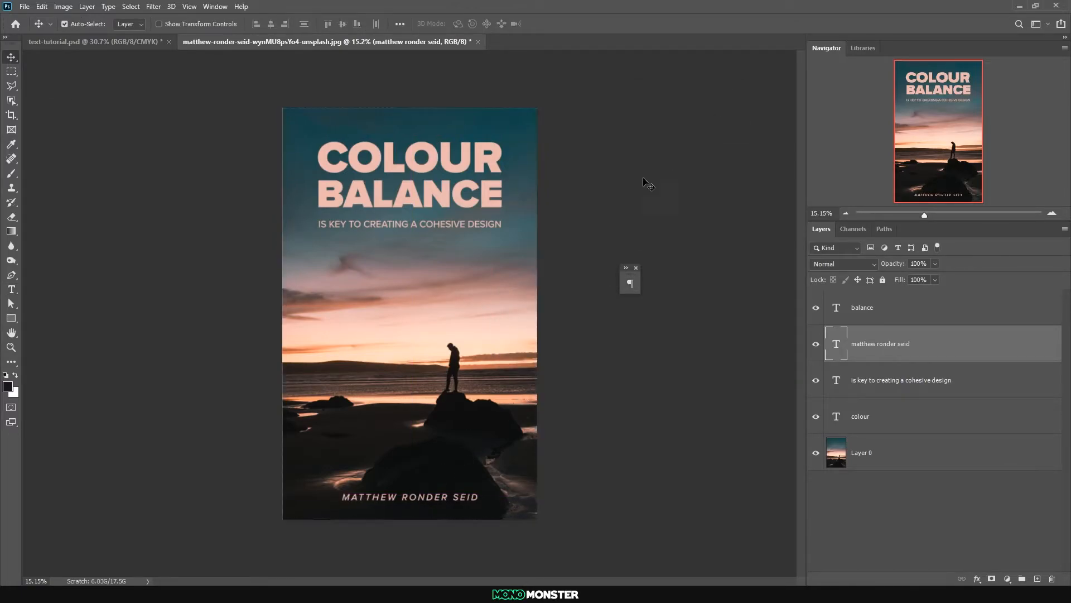
{"action": "double_click", "coordinate": [836, 344]}
{"action": "left_click", "coordinate": [11, 57]}
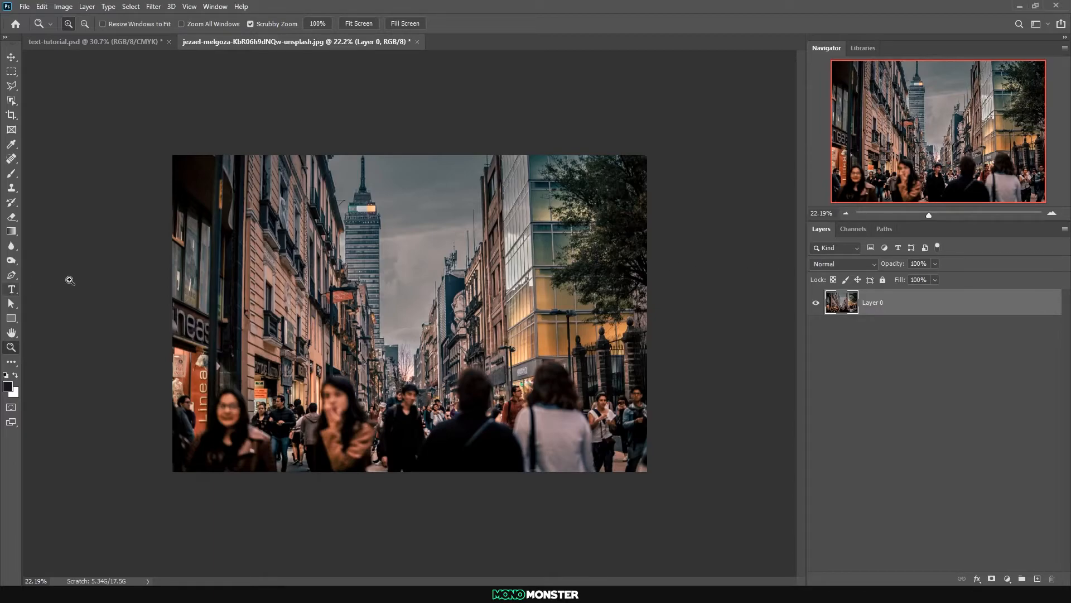
Add a white Proxima Nova Black text layer reading "dynamic" on the street photo
{"action": "left_click", "coordinate": [389, 302]}
{"action": "left_click", "coordinate": [10, 59]}
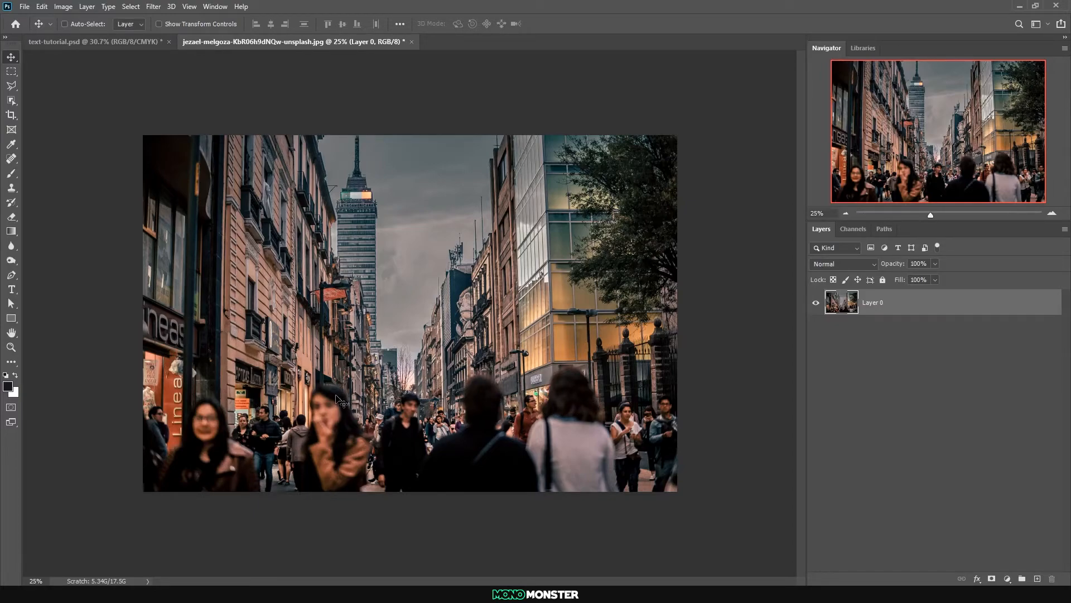
{"action": "left_click", "coordinate": [11, 289]}
{"action": "left_click", "coordinate": [364, 344]}
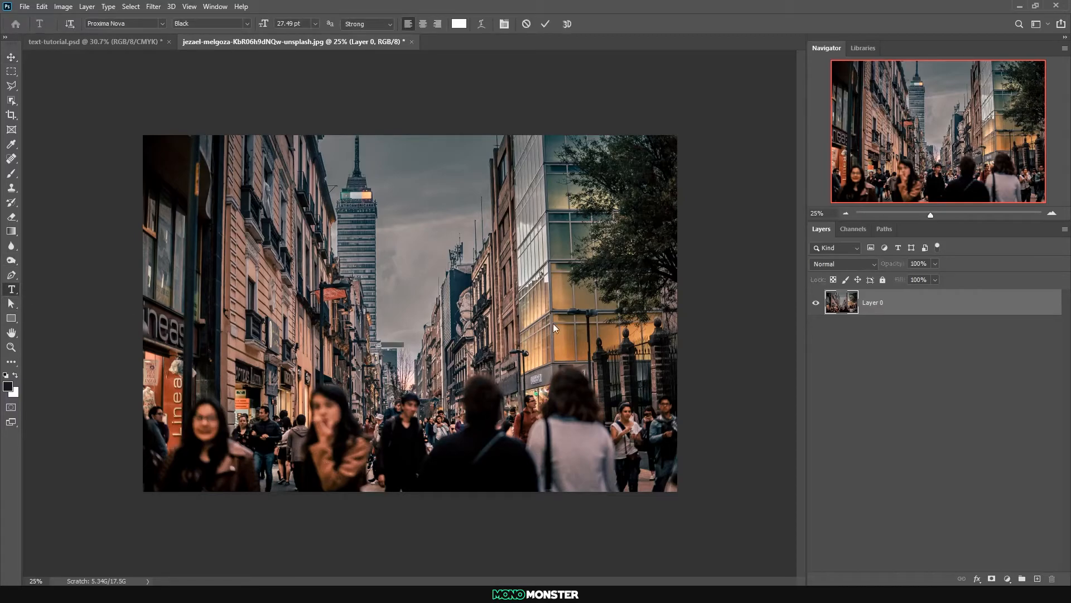
{"action": "type", "text": "MIC"}
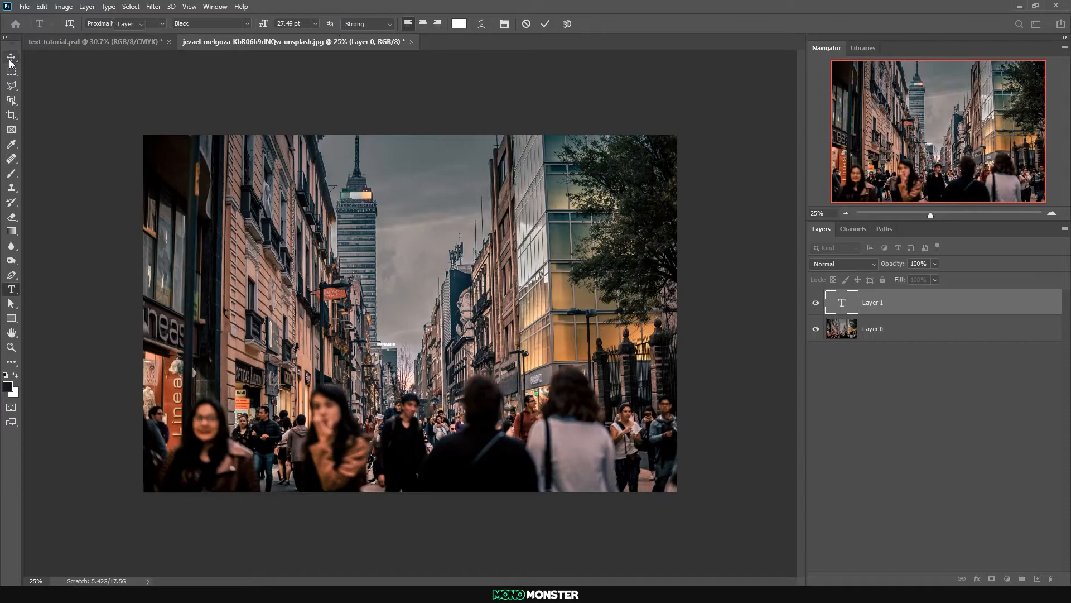
{"action": "key", "text": "ctrl+Return"}
Enlarge DYNAMIC to span most of the photo's width and place it overlapping the foreground people's heads
{"action": "key", "text": "ctrl+t"}
{"action": "left_click_drag", "start_coordinate": [387, 338], "coordinate": [402, 305]}
{"action": "mouse_move", "coordinate": [408, 335]}
{"action": "left_mouse_down"}
{"action": "mouse_move", "coordinate": [415, 350]}
{"action": "mouse_move", "coordinate": [415, 338]}
{"action": "left_mouse_up"}
{"action": "left_click_drag", "start_coordinate": [411, 307], "coordinate": [412, 337]}
{"action": "key", "text": "Return"}
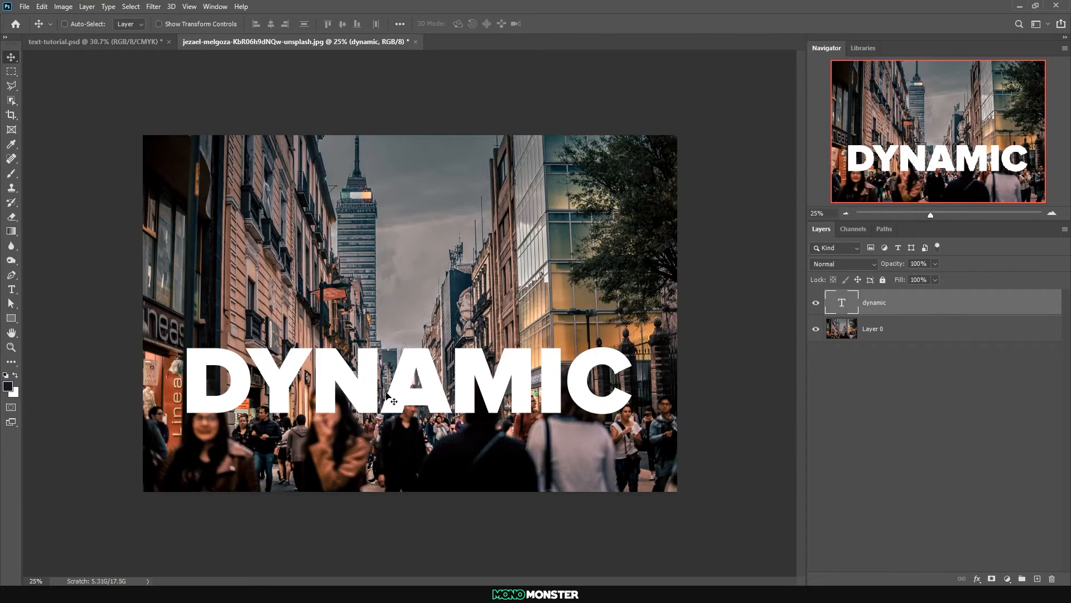
Add a layer mask to the DYNAMIC text and lower the layer's opacity to 4%
{"action": "left_click", "coordinate": [992, 579]}
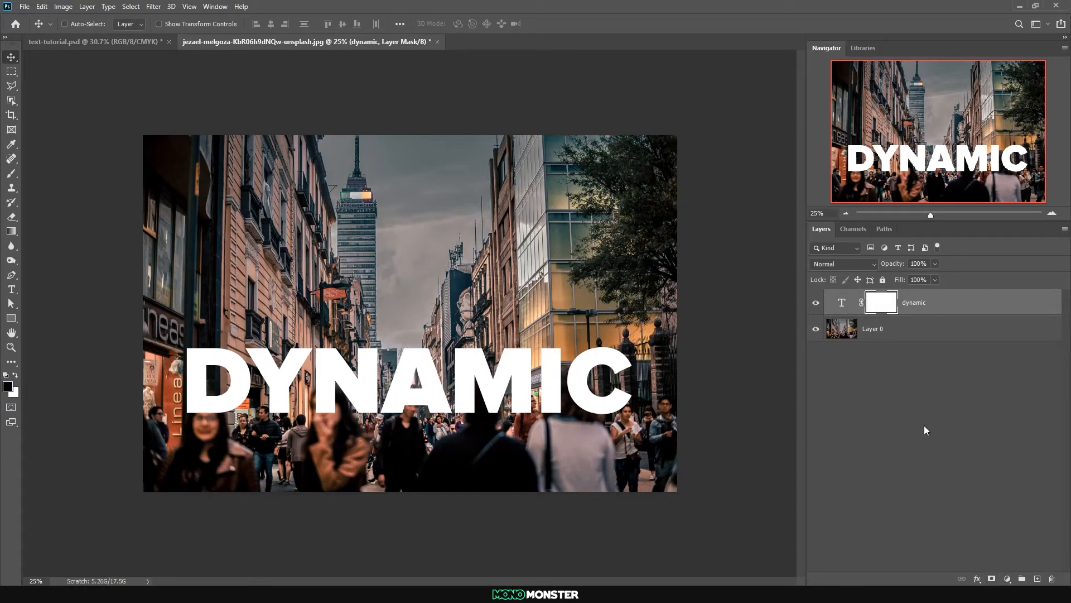
{"action": "scroll", "coordinate": [184, 412], "scroll_direction": "up", "scroll_amount": 11}
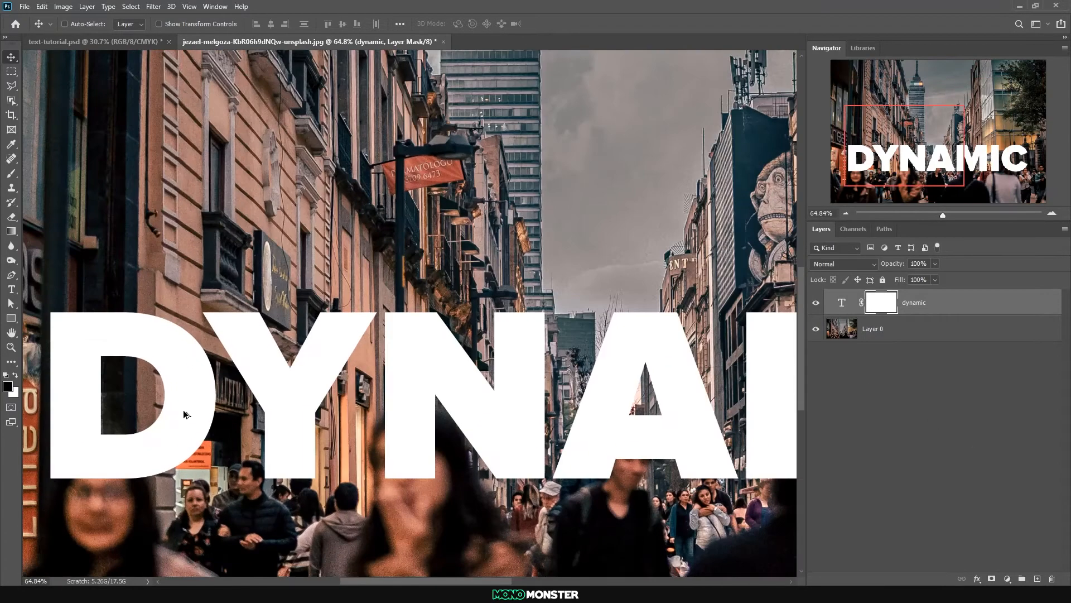
{"action": "left_click_drag", "start_coordinate": [184, 414], "coordinate": [407, 378]}
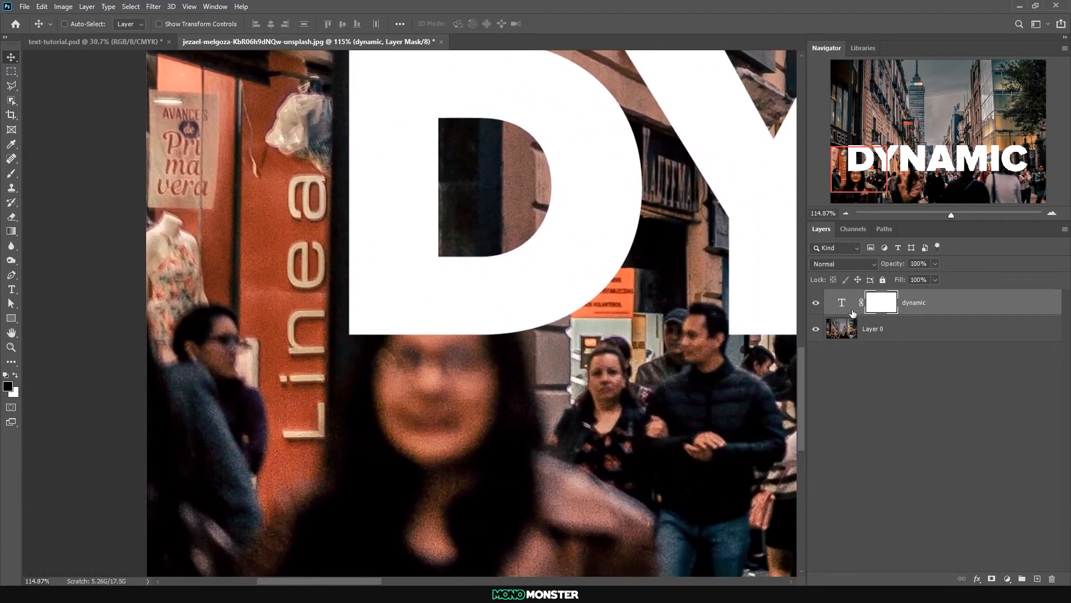
{"action": "left_click", "coordinate": [843, 307]}
{"action": "left_click_drag", "start_coordinate": [882, 264], "coordinate": [876, 265]}
Paint black on the mask over the foreground people's heads with a soft brush and restore the layer's opacity to 100%
{"action": "left_click", "coordinate": [873, 303]}
{"action": "key", "text": "b"}
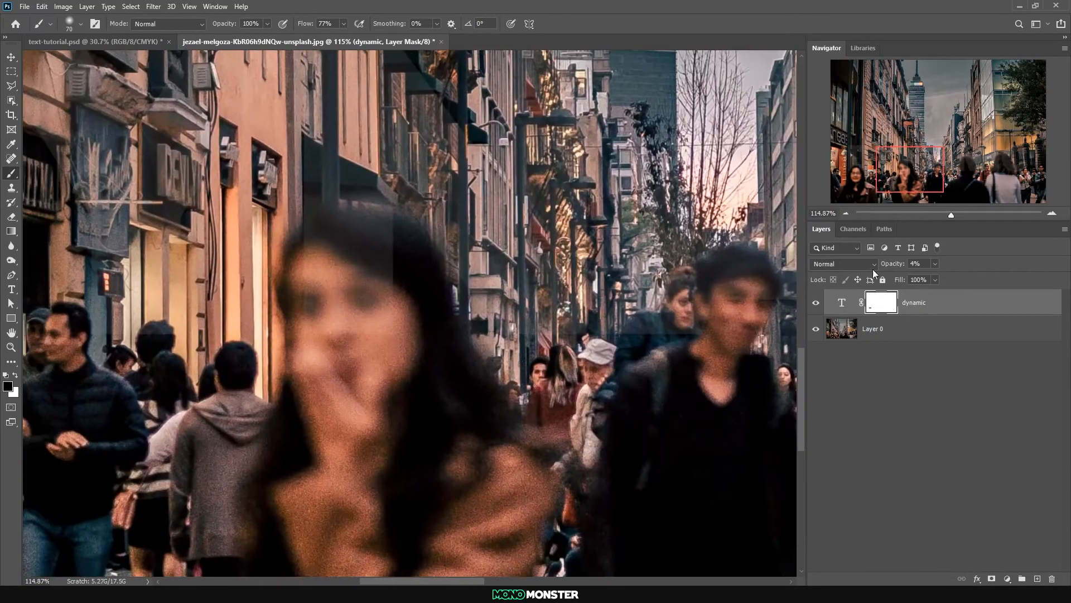
{"action": "mouse_move", "coordinate": [385, 279]}
{"action": "left_mouse_down"}
{"action": "mouse_move", "coordinate": [370, 227]}
{"action": "mouse_move", "coordinate": [336, 311]}
{"action": "left_mouse_up"}
{"action": "mouse_move", "coordinate": [768, 310]}
{"action": "left_mouse_down"}
{"action": "mouse_move", "coordinate": [469, 305]}
{"action": "mouse_move", "coordinate": [467, 340]}
{"action": "mouse_move", "coordinate": [388, 297]}
{"action": "mouse_move", "coordinate": [494, 308]}
{"action": "mouse_move", "coordinate": [507, 323]}
{"action": "mouse_move", "coordinate": [500, 342]}
{"action": "mouse_move", "coordinate": [417, 215]}
{"action": "mouse_move", "coordinate": [474, 260]}
{"action": "left_mouse_up"}
{"action": "mouse_move", "coordinate": [790, 254]}
{"action": "left_mouse_down"}
{"action": "mouse_move", "coordinate": [369, 276]}
{"action": "mouse_move", "coordinate": [383, 282]}
{"action": "left_mouse_up"}
{"action": "mouse_move", "coordinate": [513, 348]}
{"action": "left_mouse_down"}
{"action": "mouse_move", "coordinate": [488, 298]}
{"action": "mouse_move", "coordinate": [478, 379]}
{"action": "mouse_move", "coordinate": [413, 210]}
{"action": "mouse_move", "coordinate": [462, 302]}
{"action": "left_mouse_up"}
{"action": "scroll", "coordinate": [322, 414], "scroll_direction": "down", "scroll_amount": 14}
{"action": "left_click_drag", "start_coordinate": [885, 257], "coordinate": [1000, 261]}
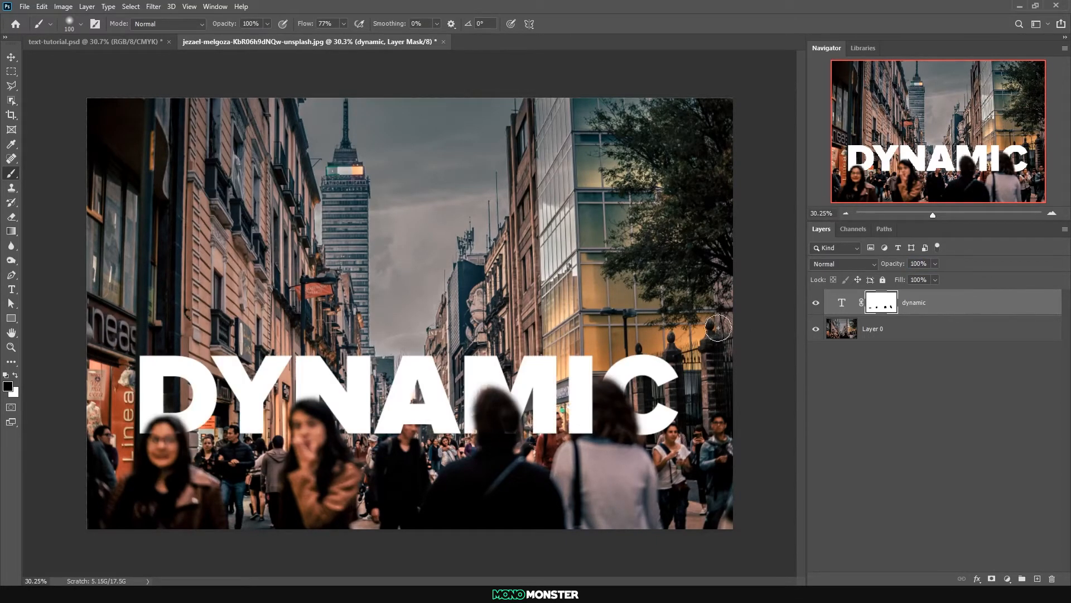
{"action": "key", "text": "ctrl+minus"}
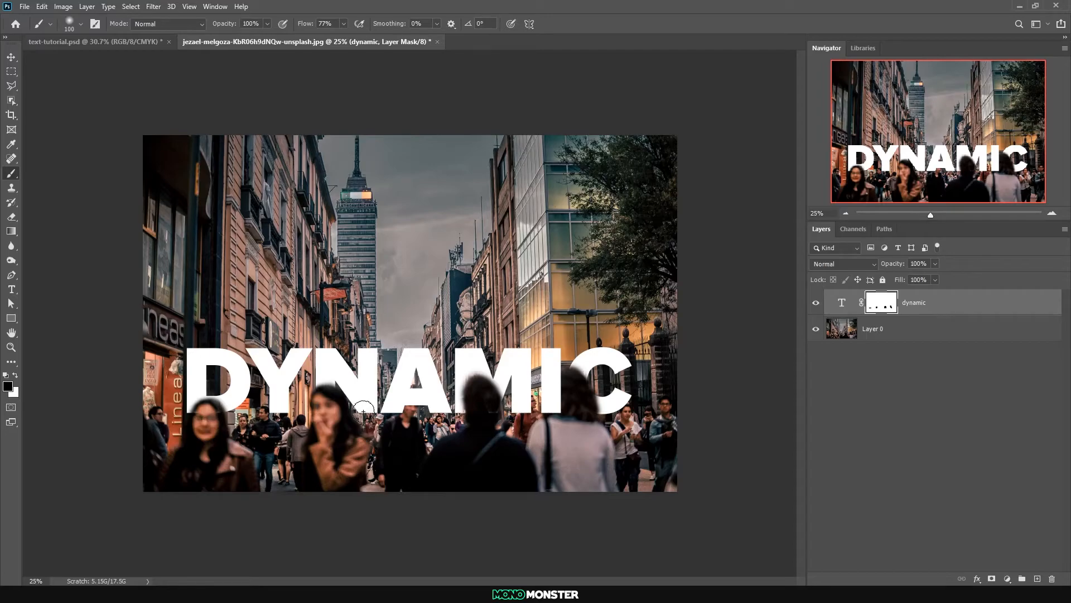
Unlink the mask from the DYNAMIC text and touch up the mask around the hair of the woman beneath the D
{"action": "scroll", "coordinate": [221, 421], "scroll_direction": "up", "scroll_amount": 14}
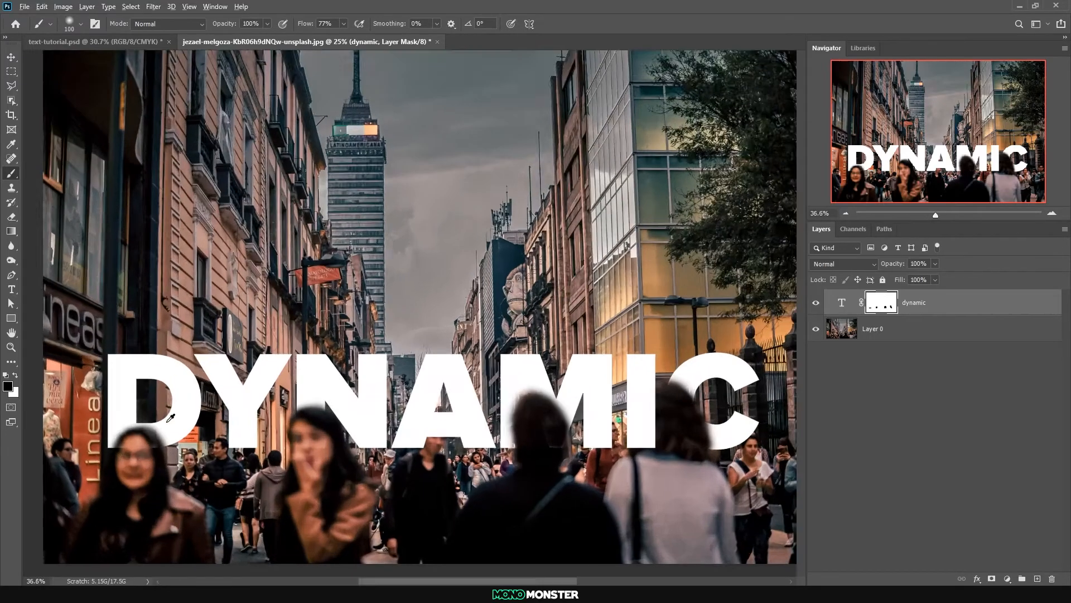
{"action": "left_click", "coordinate": [863, 303]}
{"action": "left_click_drag", "start_coordinate": [118, 435], "coordinate": [306, 297]}
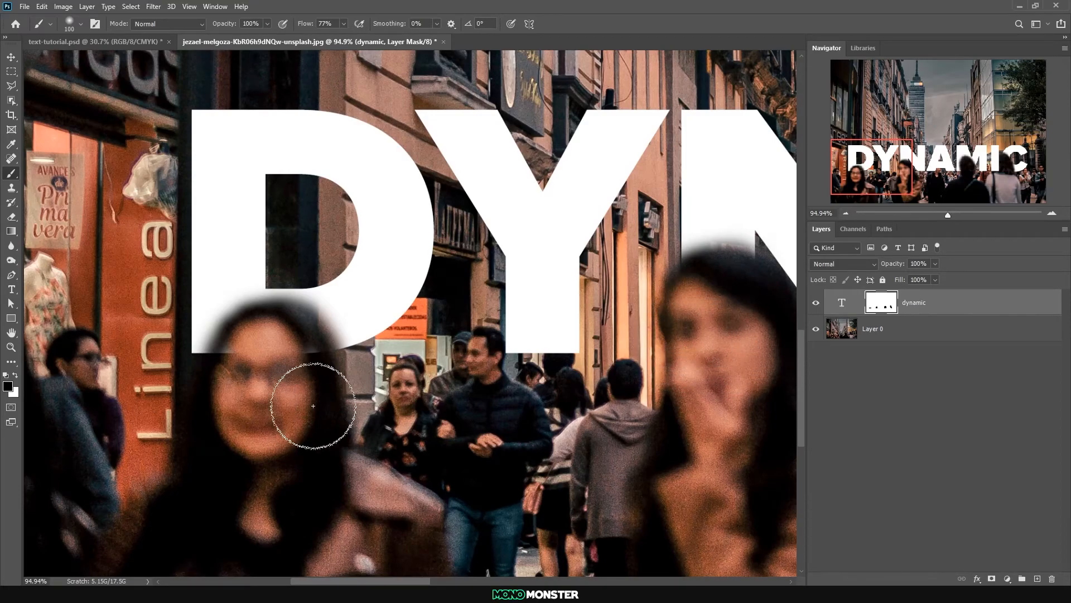
{"action": "mouse_move", "coordinate": [245, 347]}
{"action": "left_mouse_down"}
{"action": "mouse_move", "coordinate": [211, 370]}
{"action": "mouse_move", "coordinate": [250, 323]}
{"action": "mouse_move", "coordinate": [303, 342]}
{"action": "left_mouse_up"}
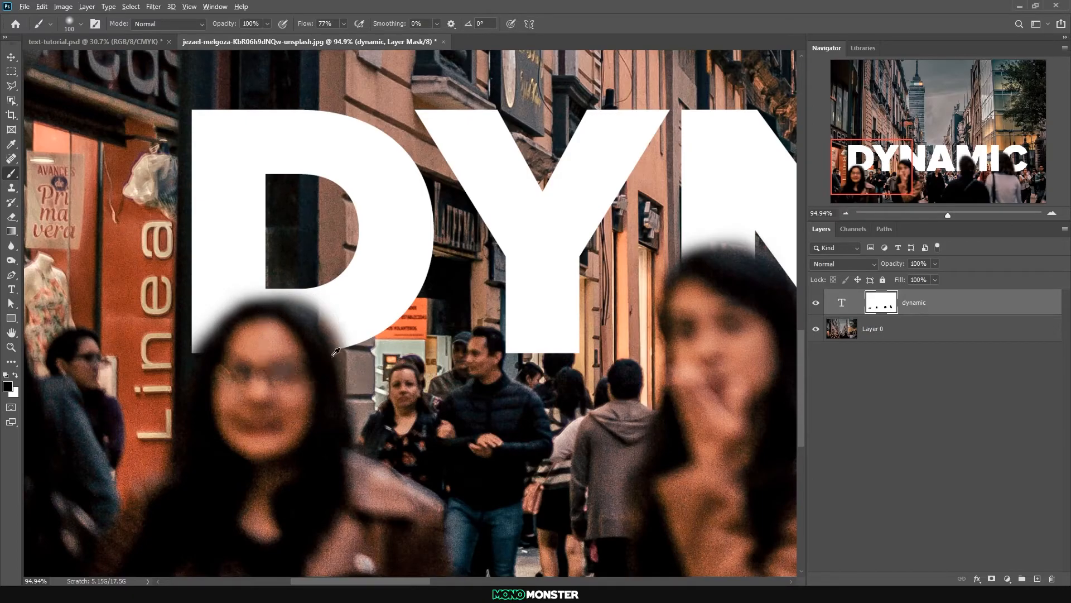
Refine the DYNAMIC text mask along the top of the hair of the woman beneath the D
{"action": "scroll", "coordinate": [346, 360], "scroll_direction": "down", "scroll_amount": 5}
{"action": "scroll", "coordinate": [336, 360], "scroll_direction": "up", "scroll_amount": 8}
{"action": "key", "text": "x"}
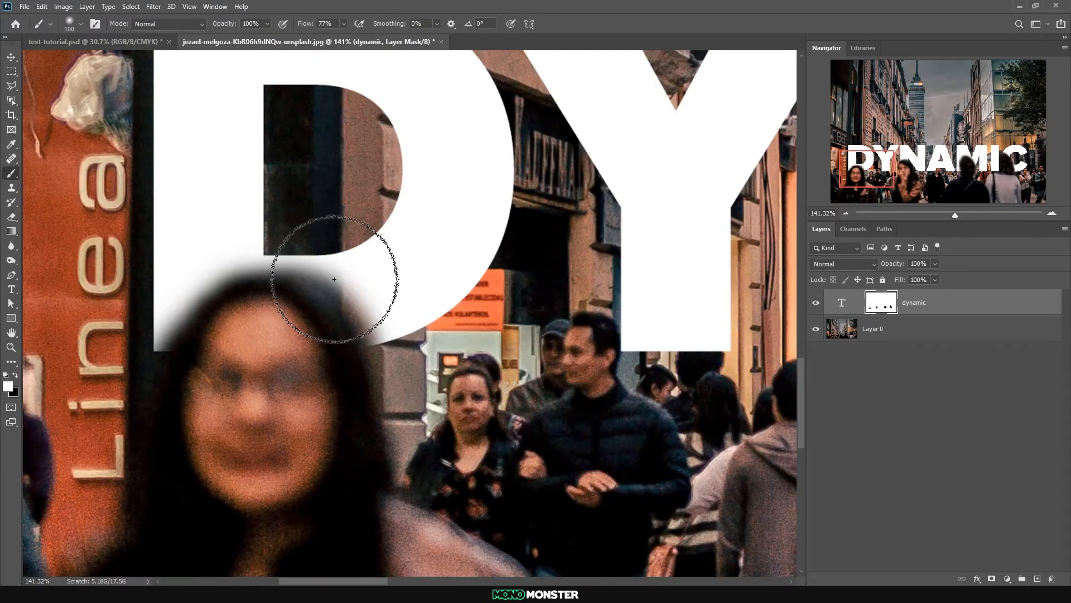
{"action": "key", "text": "x"}
{"action": "mouse_move", "coordinate": [280, 317]}
{"action": "left_mouse_down"}
{"action": "mouse_move", "coordinate": [342, 340]}
{"action": "mouse_move", "coordinate": [216, 321]}
{"action": "left_mouse_up"}
{"action": "scroll", "coordinate": [523, 415], "scroll_direction": "down", "scroll_amount": 8}
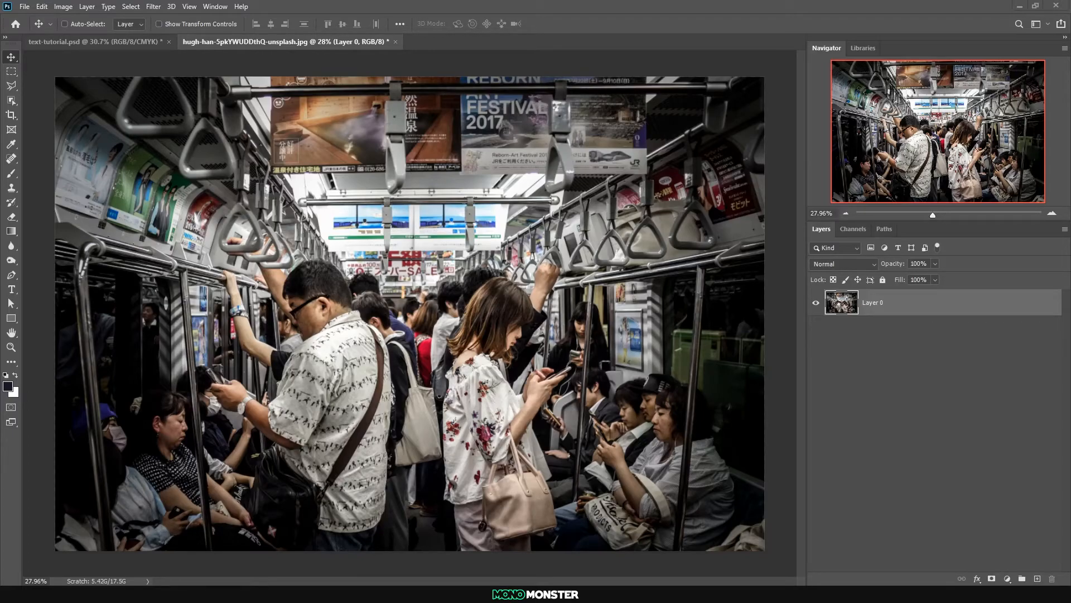
Add the white Proxima Nova title STANDOUT in Black weight over the subway photo, with a smaller line TEXT CAN EASILY GET LOST beneath it
{"action": "left_click", "coordinate": [11, 289]}
{"action": "left_click", "coordinate": [351, 255]}
{"action": "key", "text": "BackSpace"}
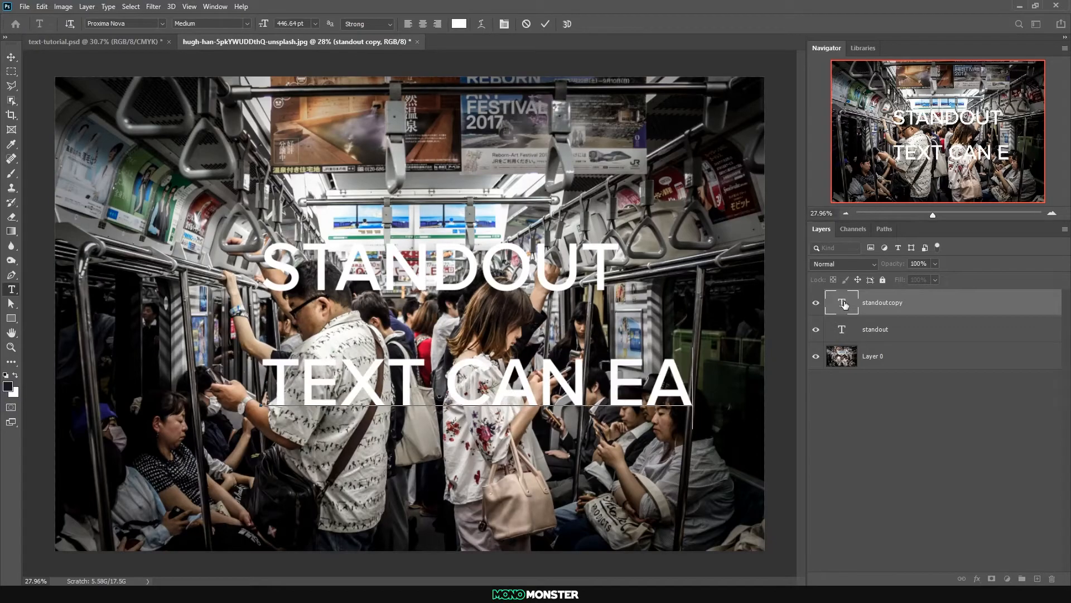
{"action": "type", "text": "SILY GET LOST"}
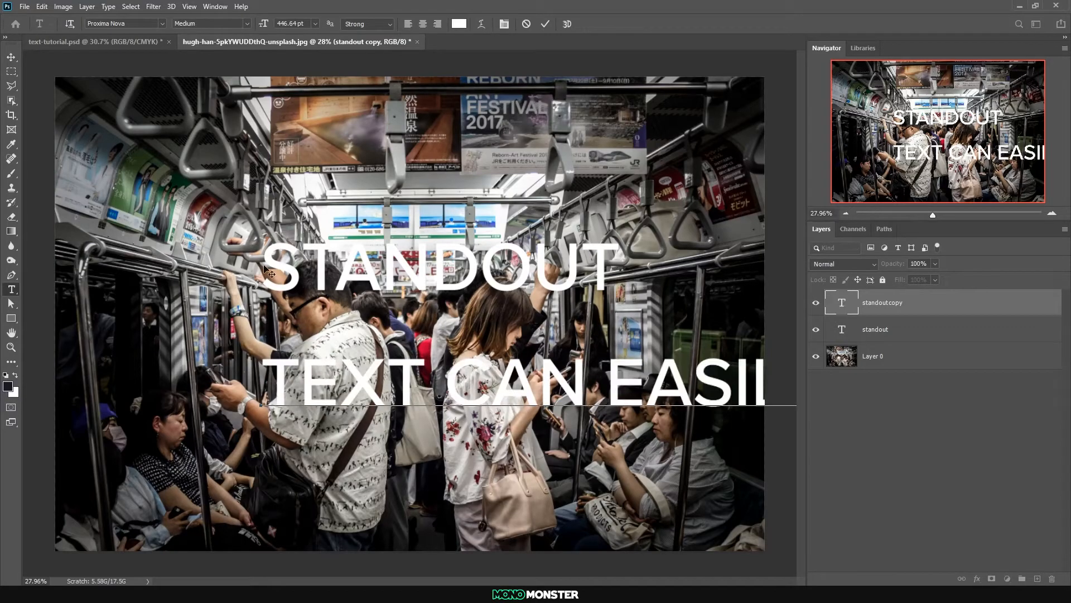
{"action": "left_click", "coordinate": [211, 23]}
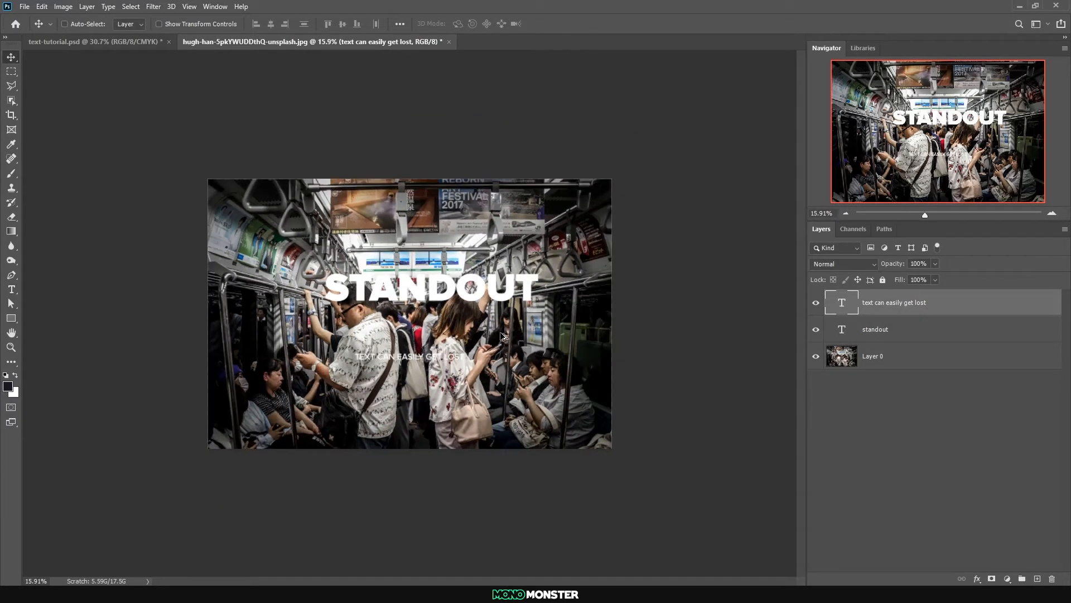
Try STANDOUT in the photo's lower-left corner and reposition it near the centre, above the smaller text line
{"action": "scroll", "coordinate": [502, 335], "scroll_direction": "down", "scroll_amount": 2}
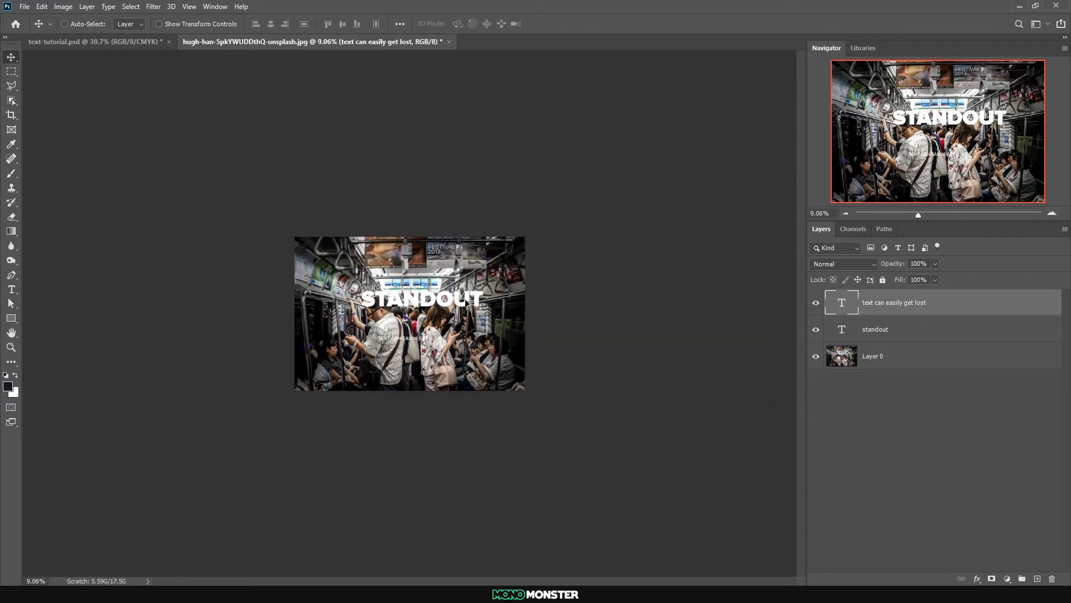
{"action": "left_click", "coordinate": [858, 336]}
{"action": "left_click_drag", "start_coordinate": [460, 306], "coordinate": [412, 381]}
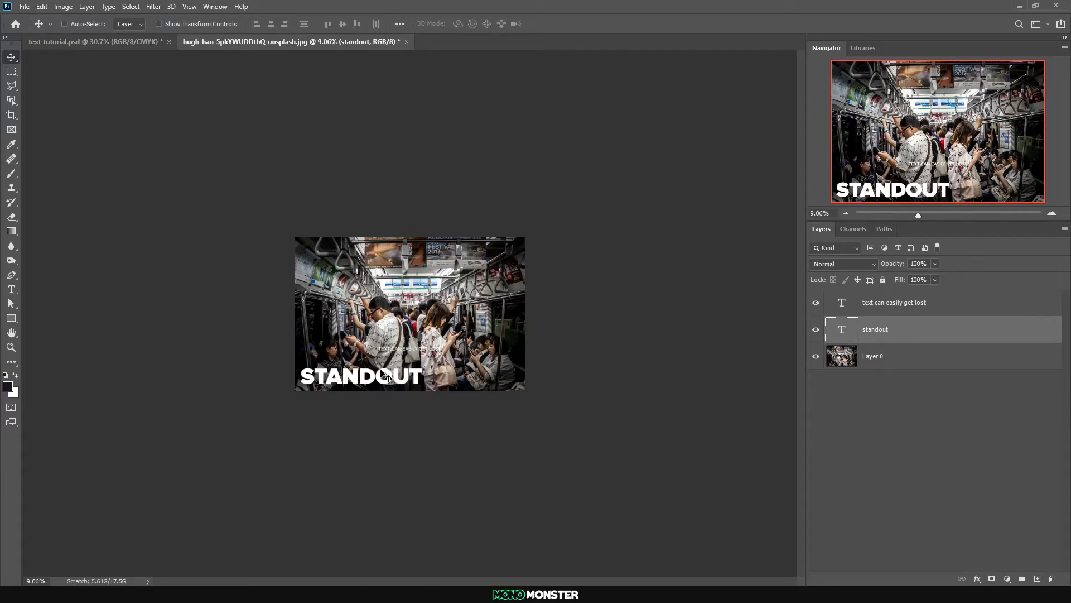
{"action": "left_click_drag", "start_coordinate": [378, 379], "coordinate": [410, 339]}
{"action": "scroll", "coordinate": [406, 329], "scroll_direction": "up", "scroll_amount": 5}
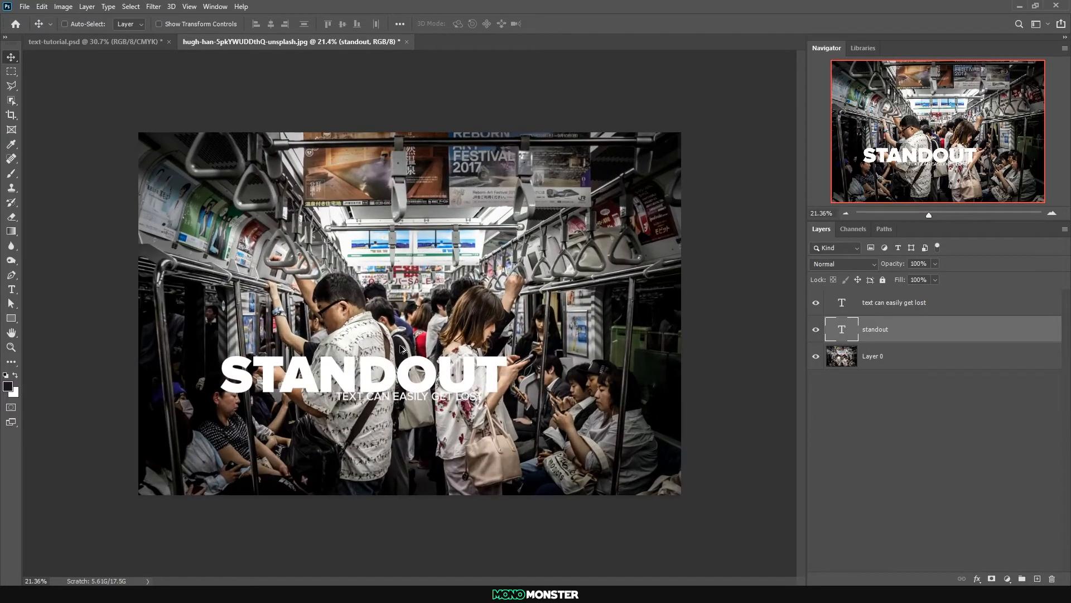
{"action": "left_click_drag", "start_coordinate": [427, 384], "coordinate": [463, 348]}
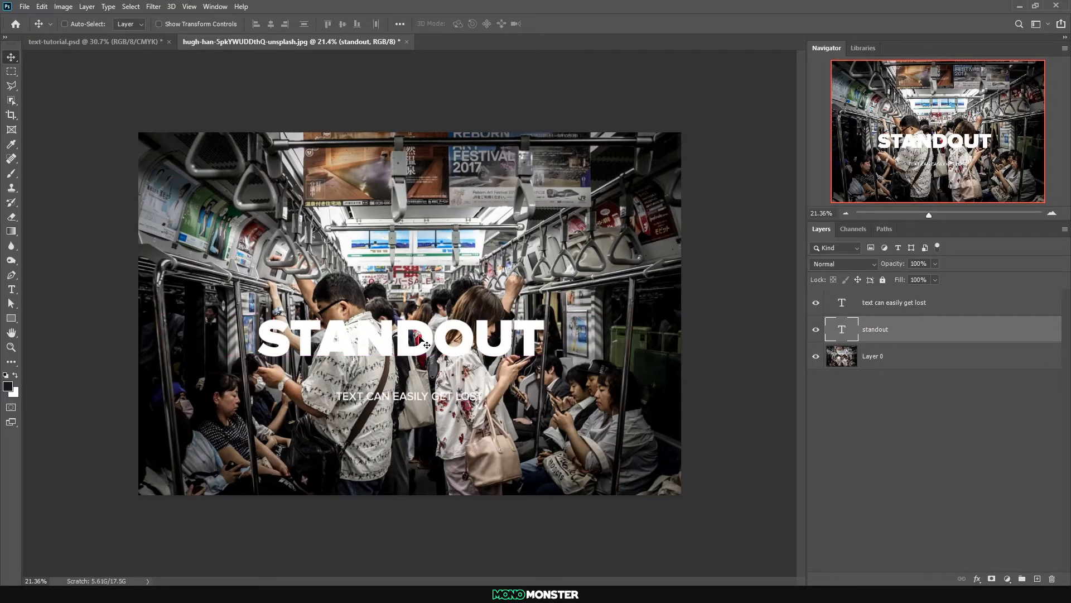
{"action": "left_click_drag", "start_coordinate": [444, 350], "coordinate": [445, 335]}
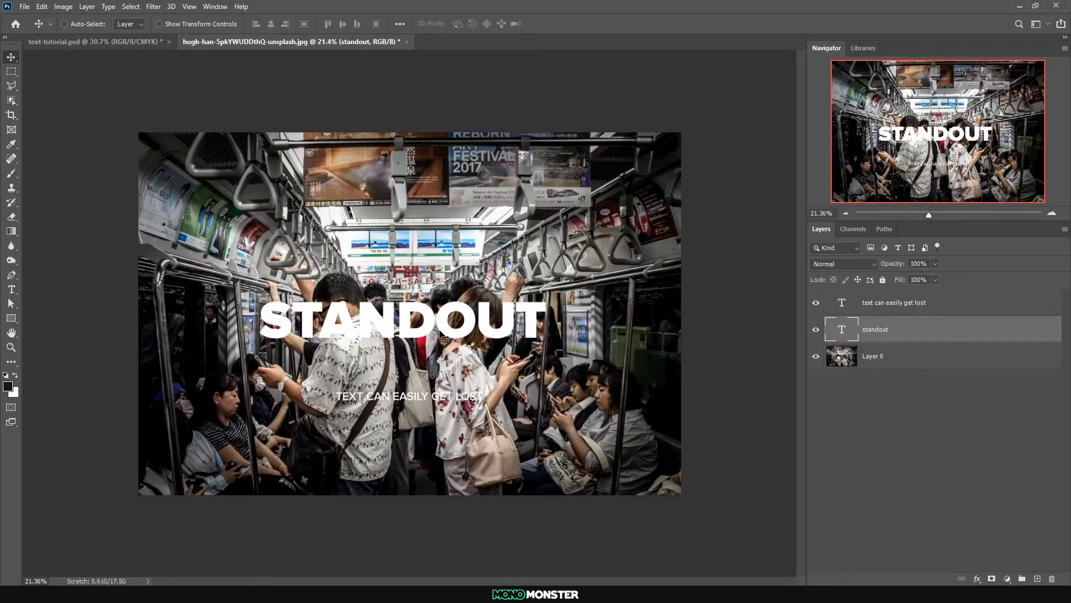
Enlarge STANDOUT to about 80% of the photo's width and centre it horizontally on the canvas
{"action": "key", "text": "ctrl+t"}
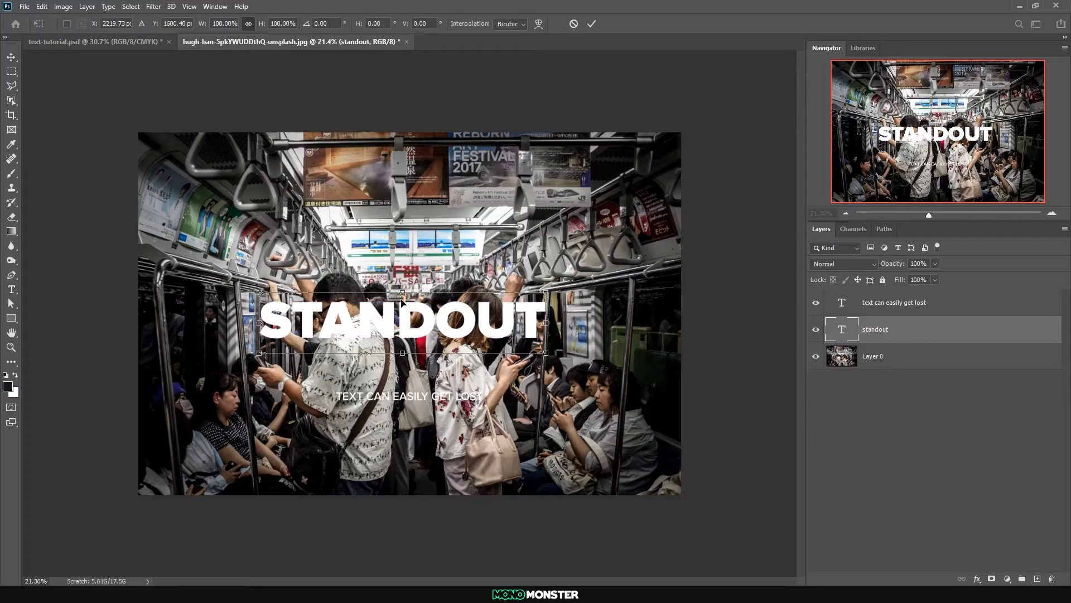
{"action": "left_click_drag", "start_coordinate": [403, 278], "coordinate": [414, 255]}
{"action": "mouse_move", "coordinate": [421, 301]}
{"action": "left_mouse_down"}
{"action": "mouse_move", "coordinate": [425, 317]}
{"action": "mouse_move", "coordinate": [432, 307]}
{"action": "left_mouse_up"}
{"action": "key", "text": "Return"}
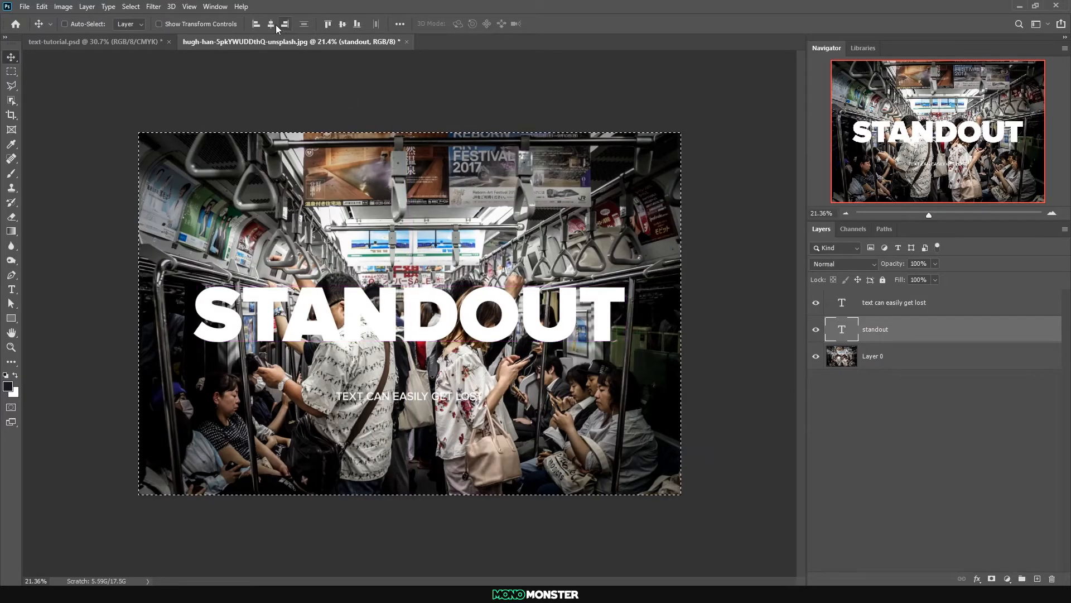
Draw a black rectangle about 3949 by 665 px around STANDOUT and place its layer beneath the title layer
{"action": "left_click", "coordinate": [11, 318]}
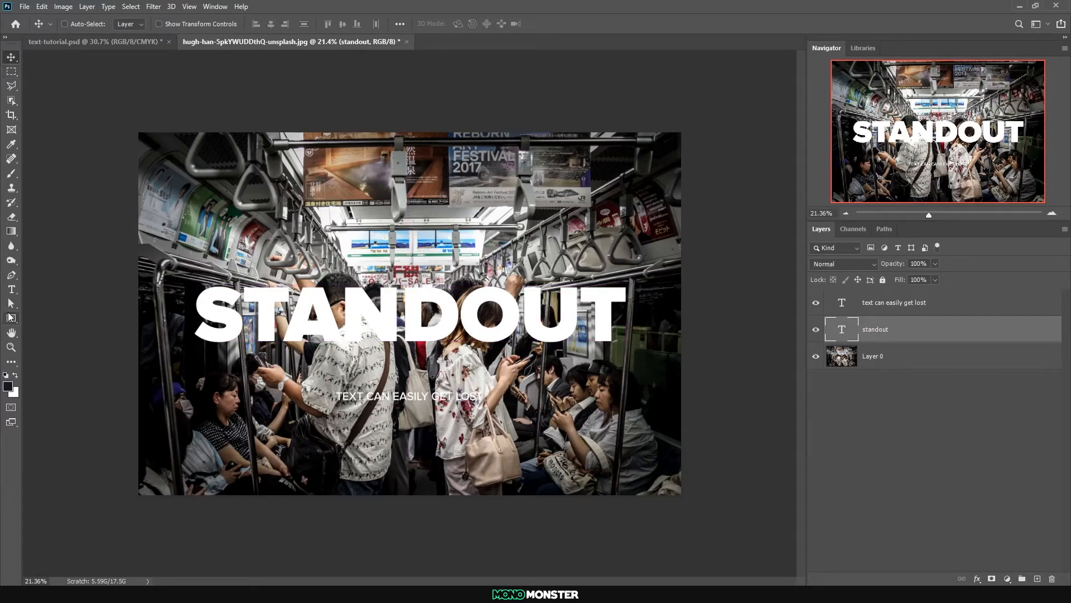
{"action": "left_click_drag", "start_coordinate": [180, 274], "coordinate": [650, 354]}
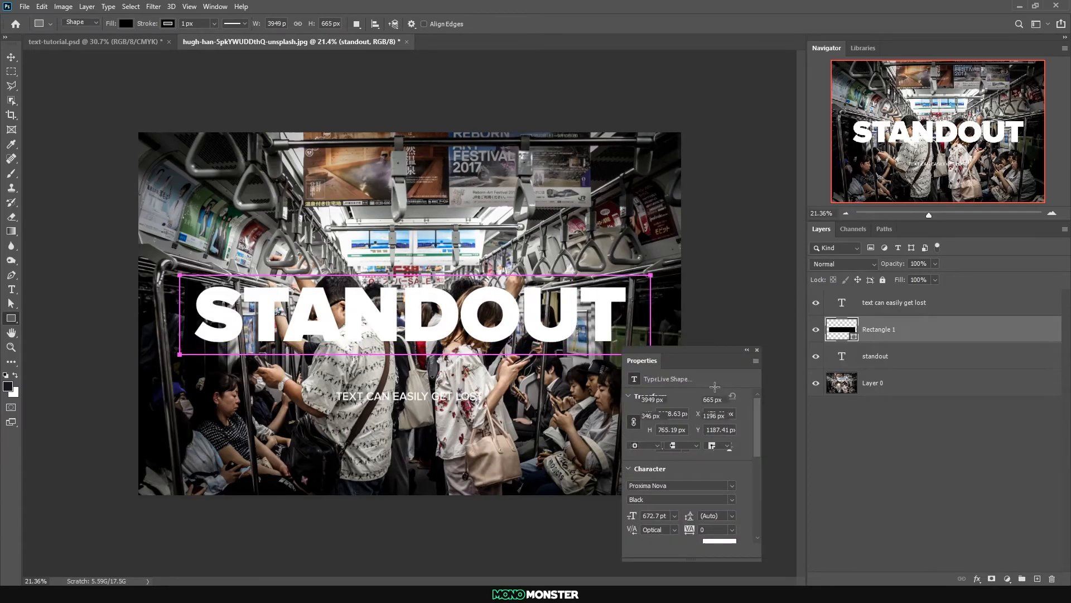
{"action": "left_click_drag", "start_coordinate": [906, 335], "coordinate": [901, 371]}
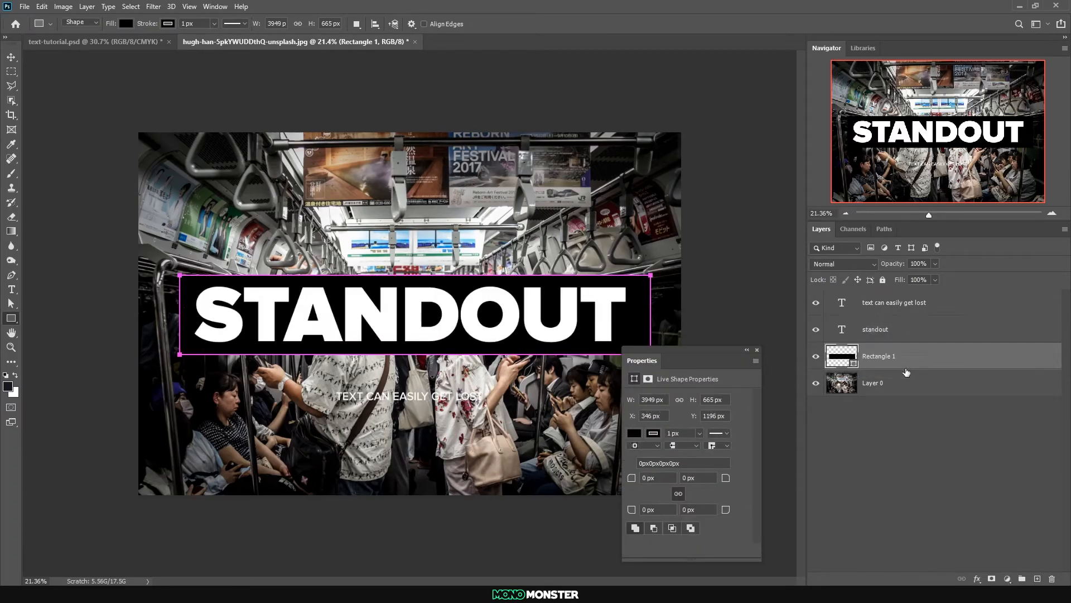
{"action": "left_click", "coordinate": [757, 350]}
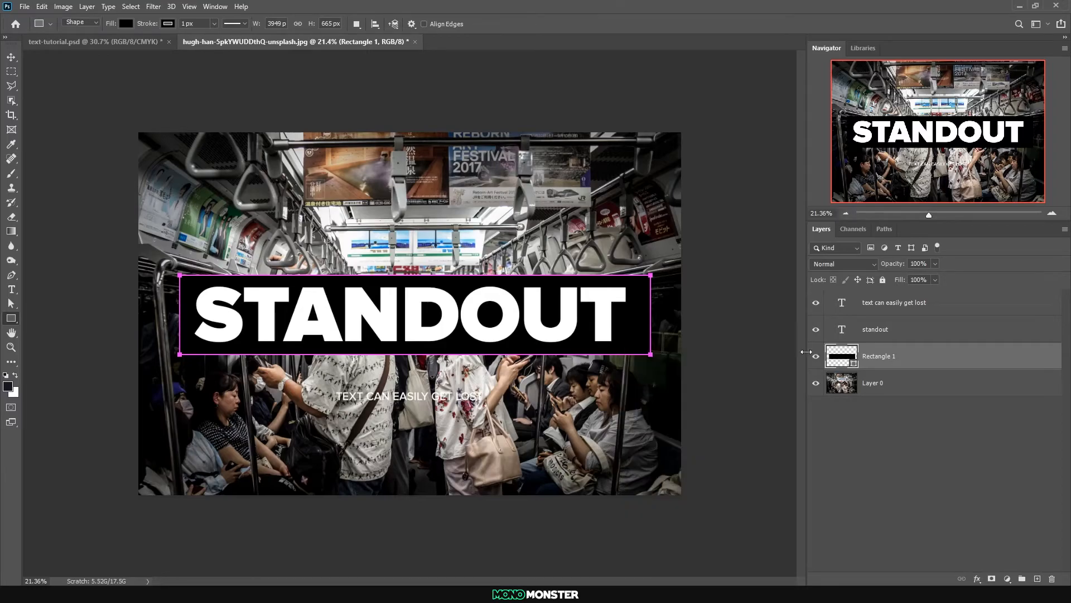
Mask the rectangle with the STANDOUT letter outlines, invert the mask to cut the letters out, and hide the STANDOUT text layer
{"action": "left_click", "coordinate": [844, 331], "text": "ctrl"}
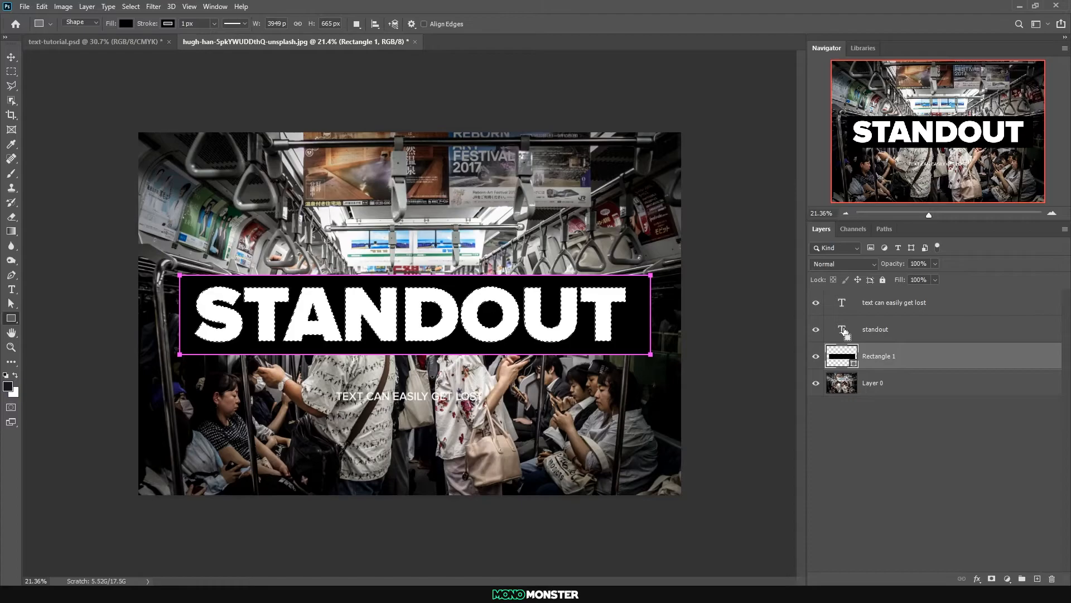
{"action": "left_click", "coordinate": [992, 578]}
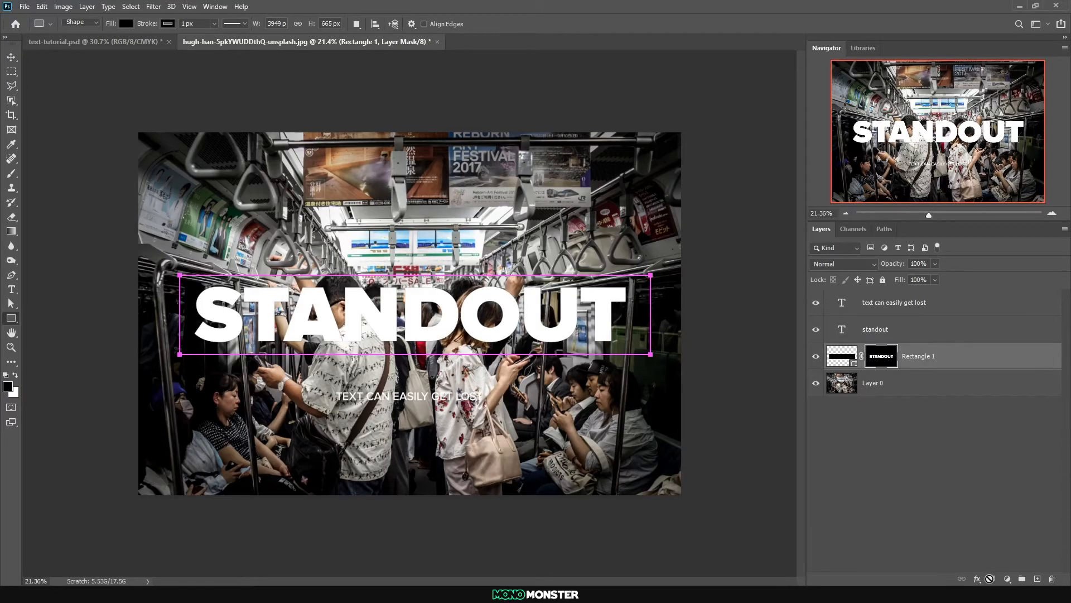
{"action": "key", "text": "ctrl+i"}
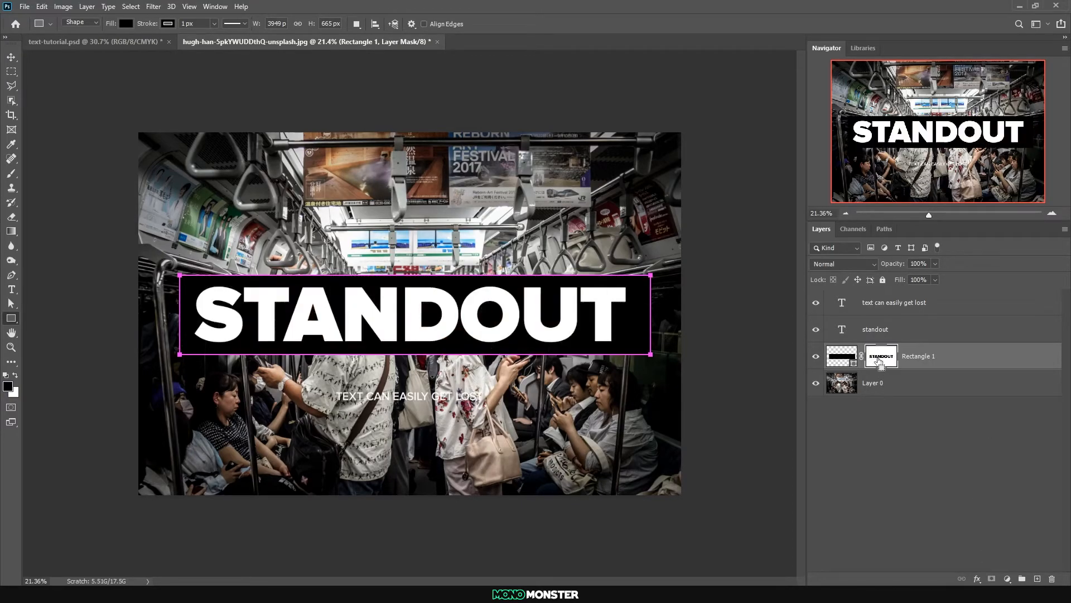
{"action": "left_click", "coordinate": [818, 329]}
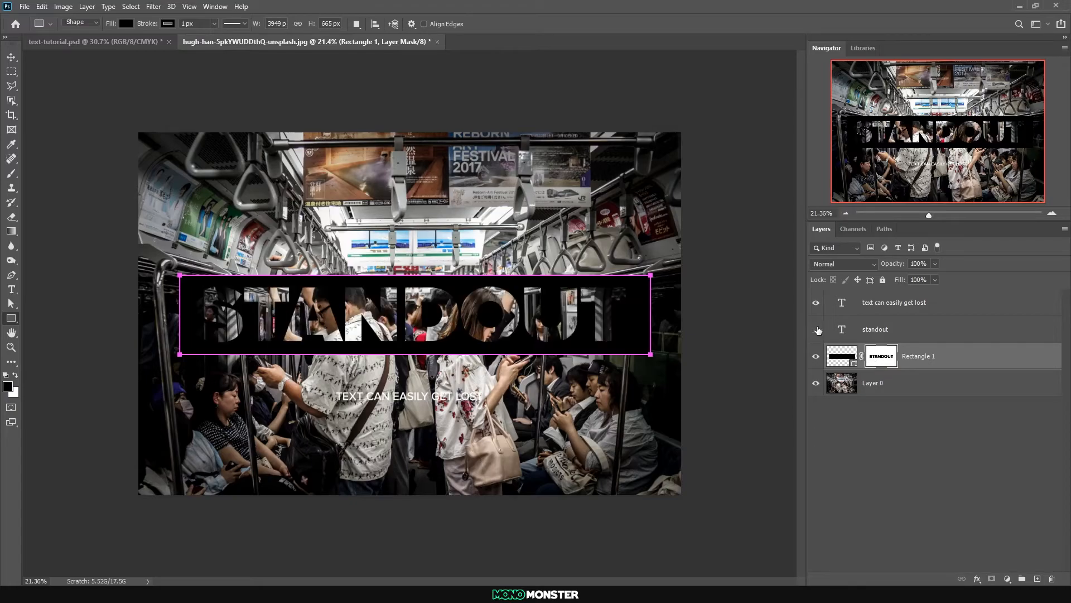
{"action": "scroll", "coordinate": [535, 290], "scroll_direction": "down", "scroll_amount": 4}
{"action": "scroll", "coordinate": [498, 300], "scroll_direction": "up", "scroll_amount": 2}
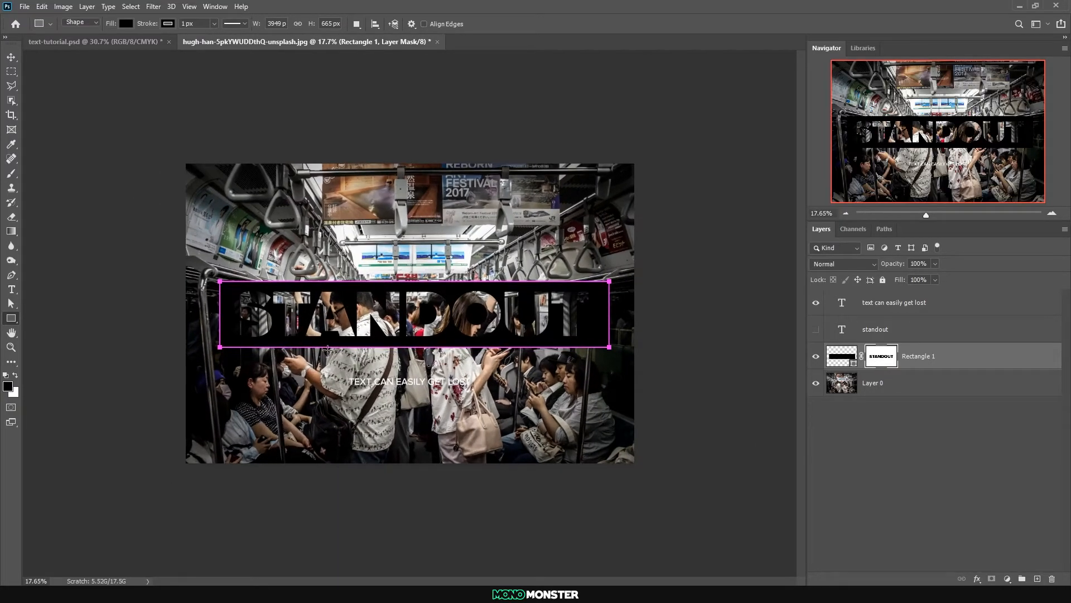
Change the cut-out rectangle's fill colour to white
{"action": "left_click", "coordinate": [12, 57]}
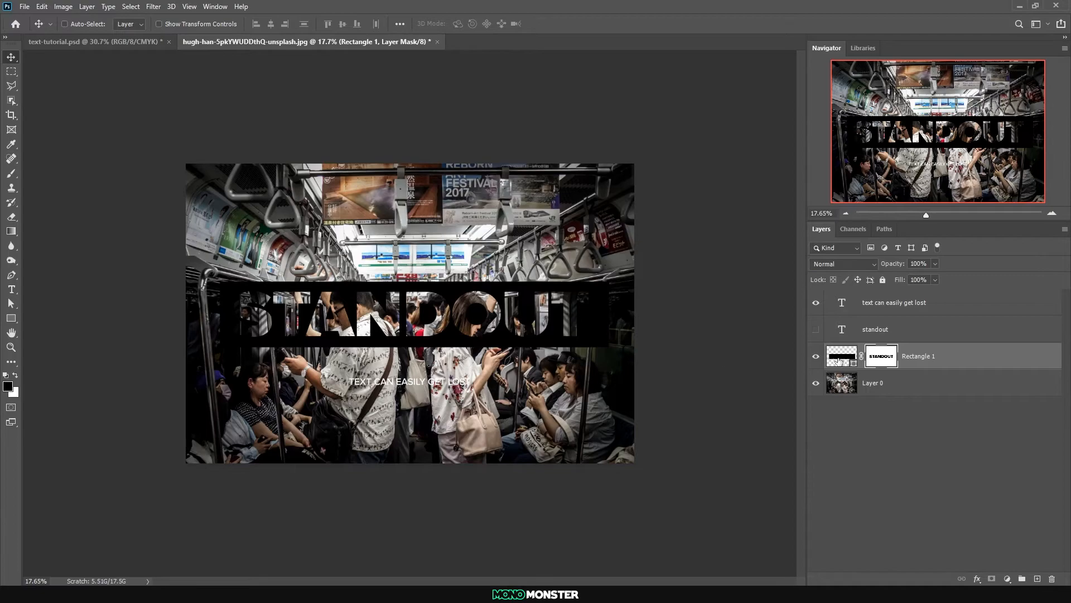
{"action": "double_click", "coordinate": [848, 354]}
{"action": "left_click_drag", "start_coordinate": [847, 354], "coordinate": [694, 249]}
{"action": "left_click", "coordinate": [1008, 285]}
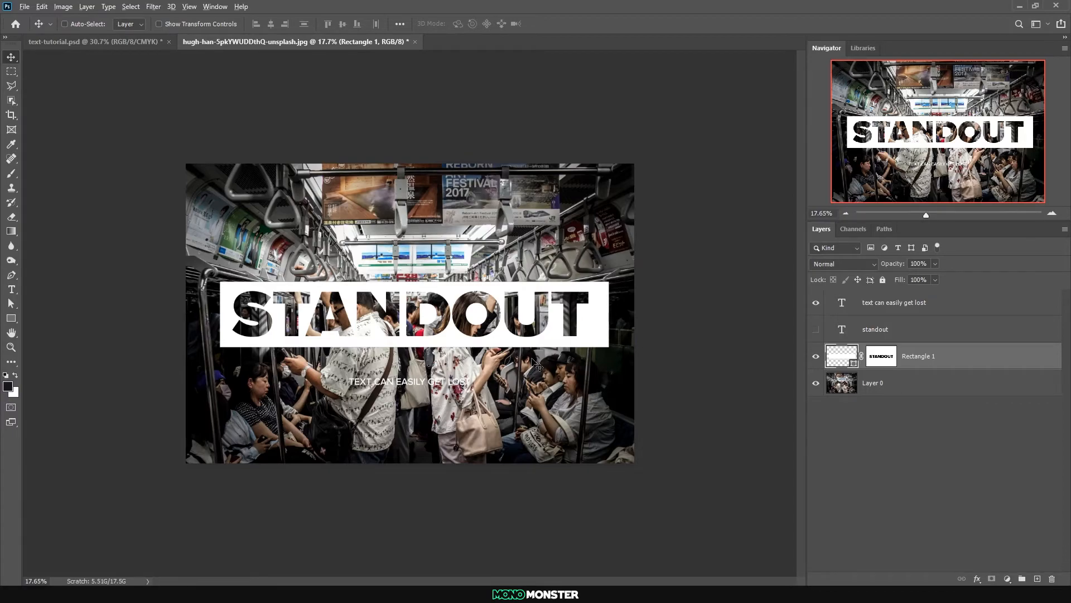
{"action": "scroll", "coordinate": [538, 365], "scroll_direction": "down", "scroll_amount": 2}
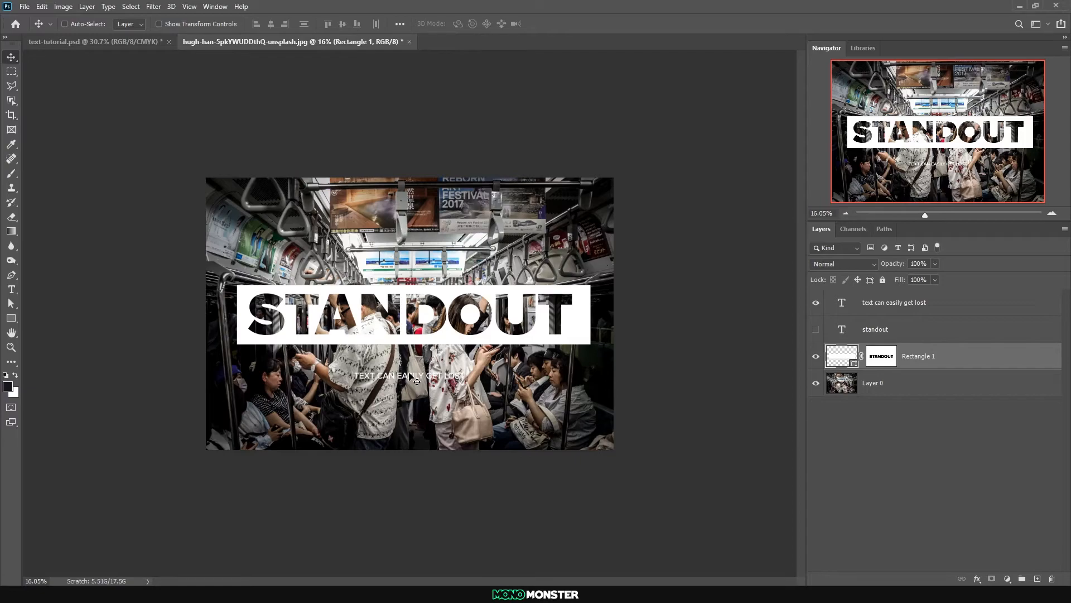
Change the cut-out rectangle's fill colour to bright yellow, f0ff05
{"action": "double_click", "coordinate": [833, 350]}
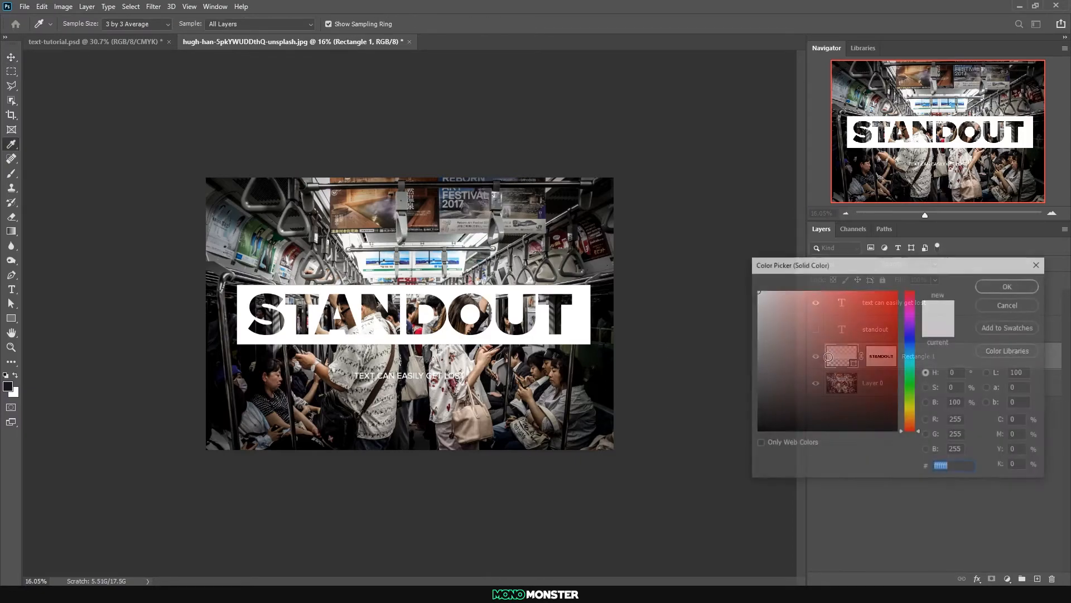
{"action": "left_click", "coordinate": [409, 216]}
{"action": "left_click_drag", "start_coordinate": [915, 327], "coordinate": [916, 427]}
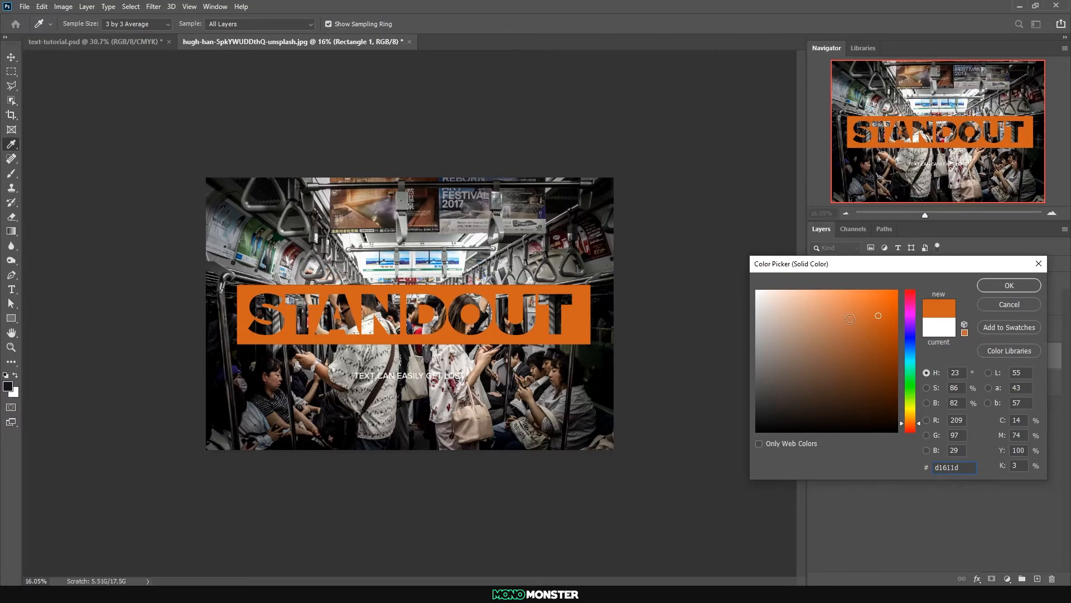
{"action": "left_click", "coordinate": [889, 297]}
{"action": "left_click_drag", "start_coordinate": [914, 419], "coordinate": [909, 406]}
{"action": "left_click", "coordinate": [895, 289]}
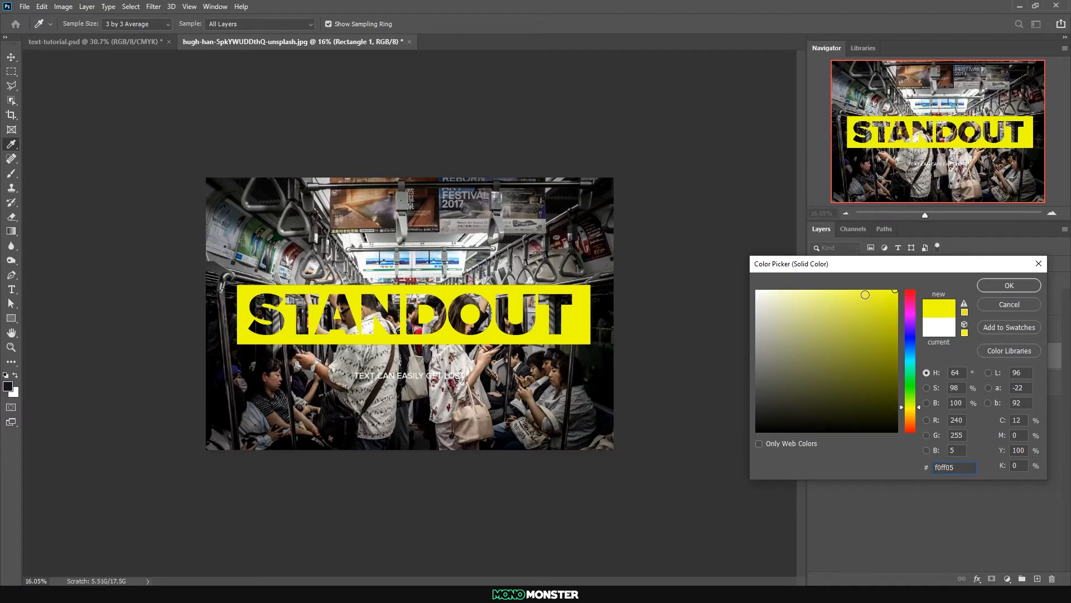
{"action": "left_click", "coordinate": [1009, 286]}
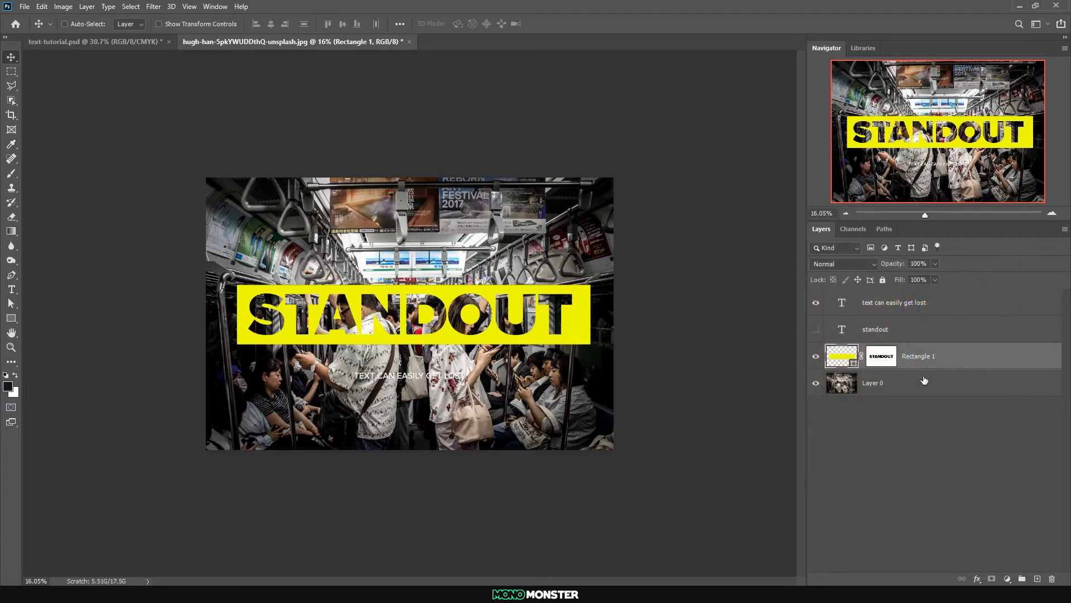
Scale the yellow cut-out rectangle proportionally so it spans the full width of the photo
{"action": "key", "text": "ctrl+t"}
{"action": "left_click_drag", "start_coordinate": [591, 315], "coordinate": [613, 314]}
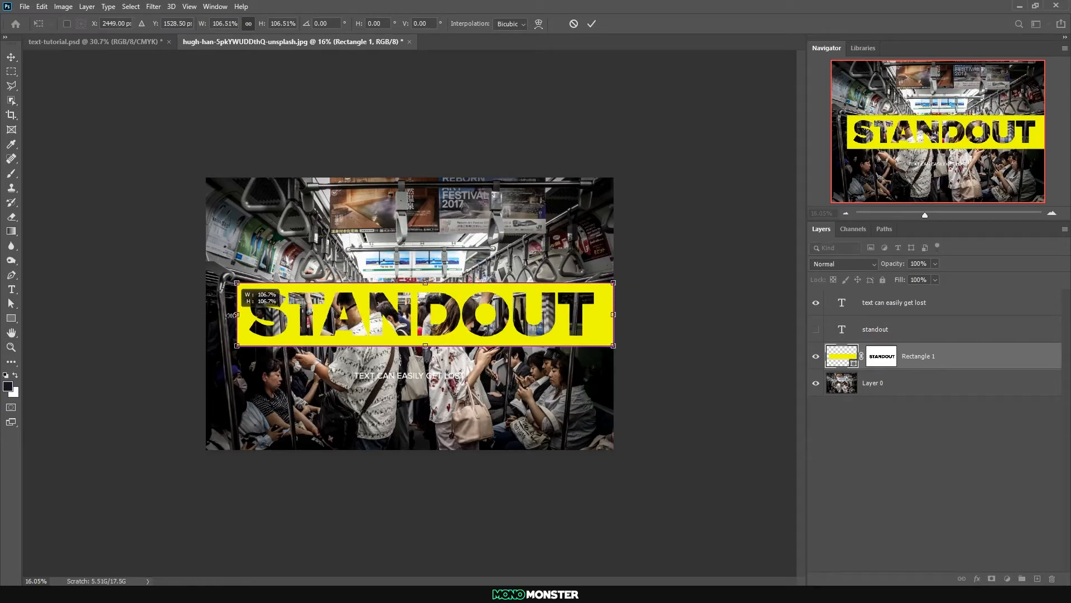
{"action": "left_click_drag", "start_coordinate": [232, 315], "coordinate": [205, 318]}
{"action": "key", "text": "Return"}
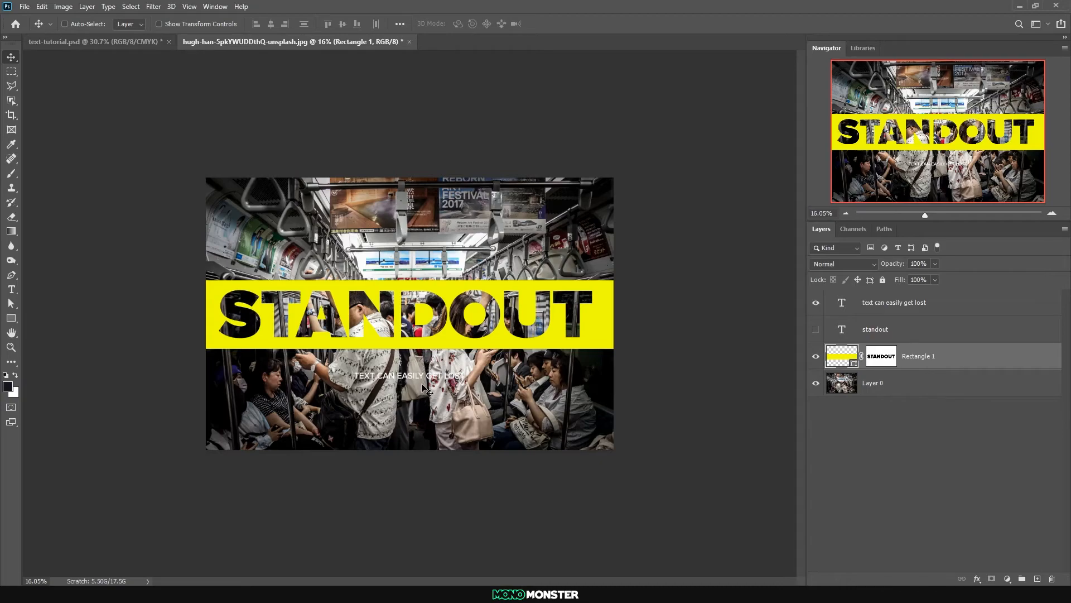
Remove the letter-shaped layer mask from the full-width yellow rectangle
{"action": "left_click", "coordinate": [917, 329]}
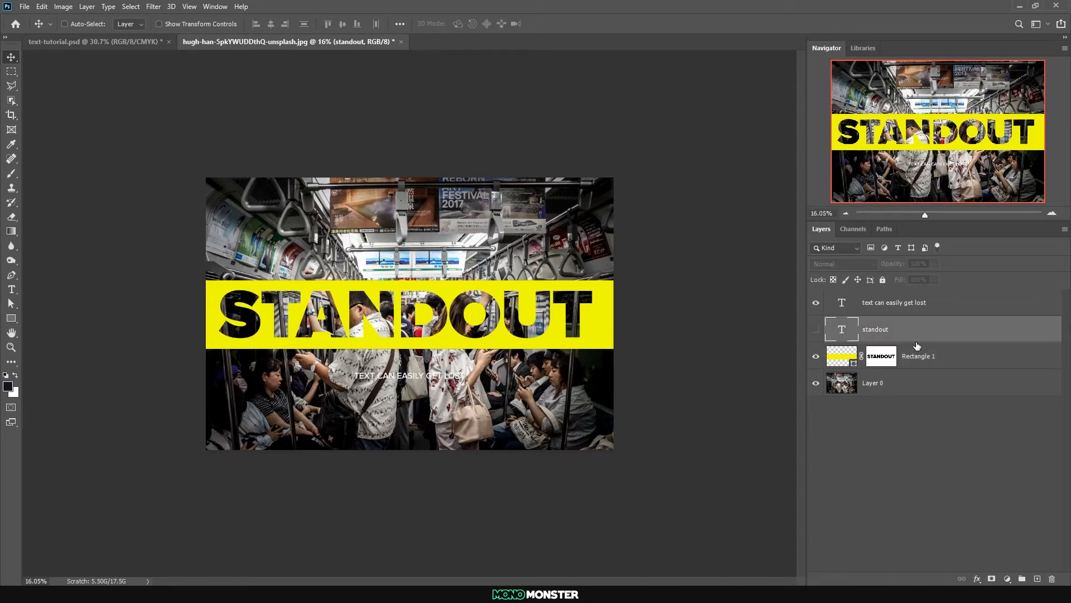
{"action": "left_click_drag", "start_coordinate": [881, 356], "coordinate": [1055, 581]}
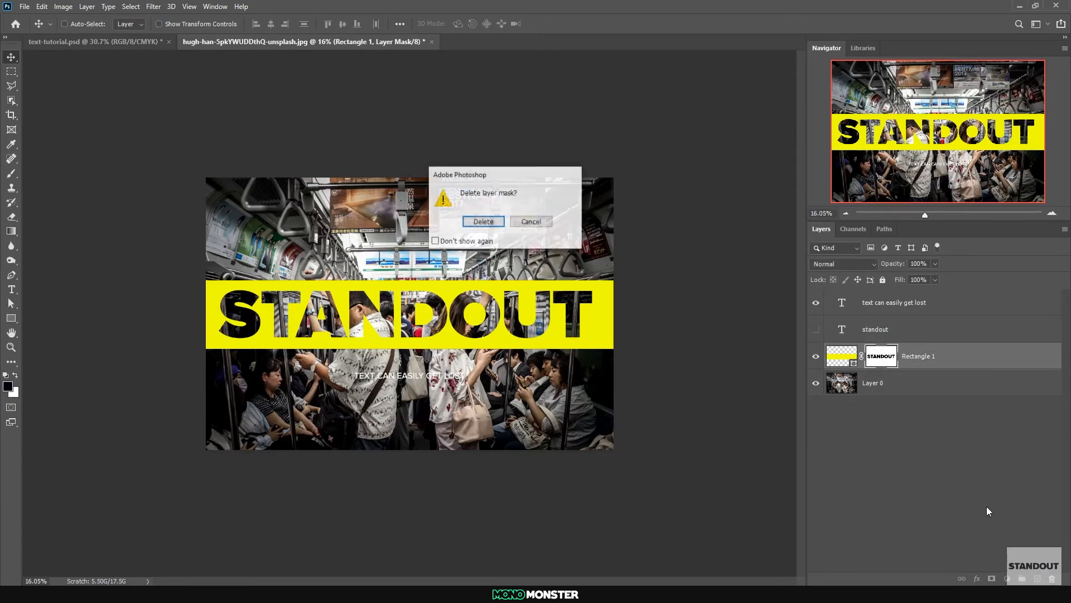
{"action": "left_click", "coordinate": [491, 221]}
Undo the mask removal, resizing and recolouring until the rectangle is black and at its original size
{"action": "key", "text": "ctrl+z"}
{"action": "key", "text": "ctrl+z"}
{"action": "key", "text": "ctrl+z"}
{"action": "key", "text": "ctrl+z"}
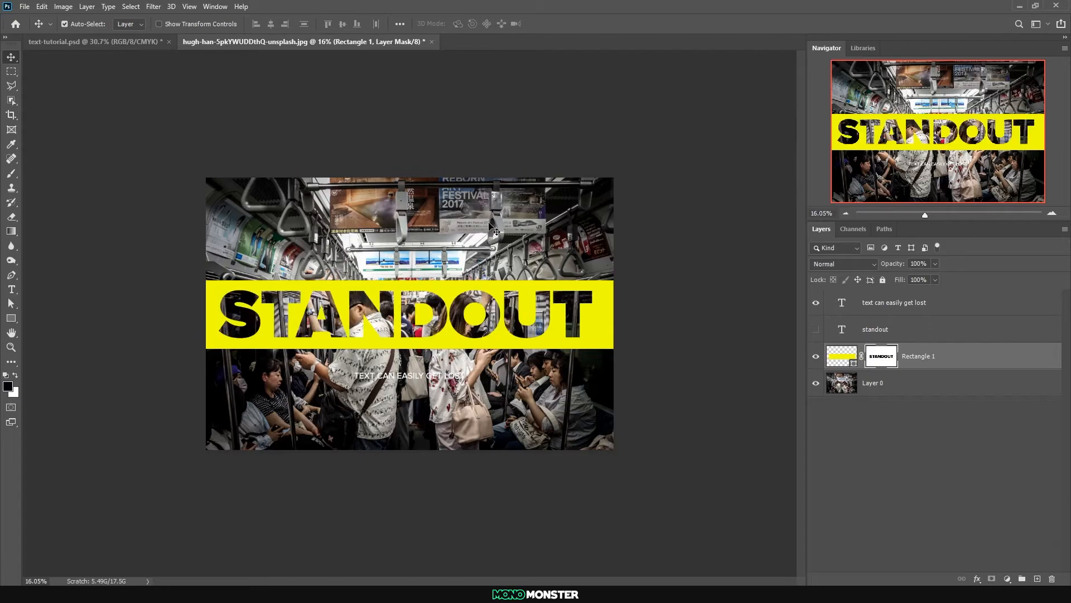
Delete the black rectangle's layer mask and show the STANDOUT text layer on top of it
{"action": "left_click_drag", "start_coordinate": [892, 356], "coordinate": [1052, 579]}
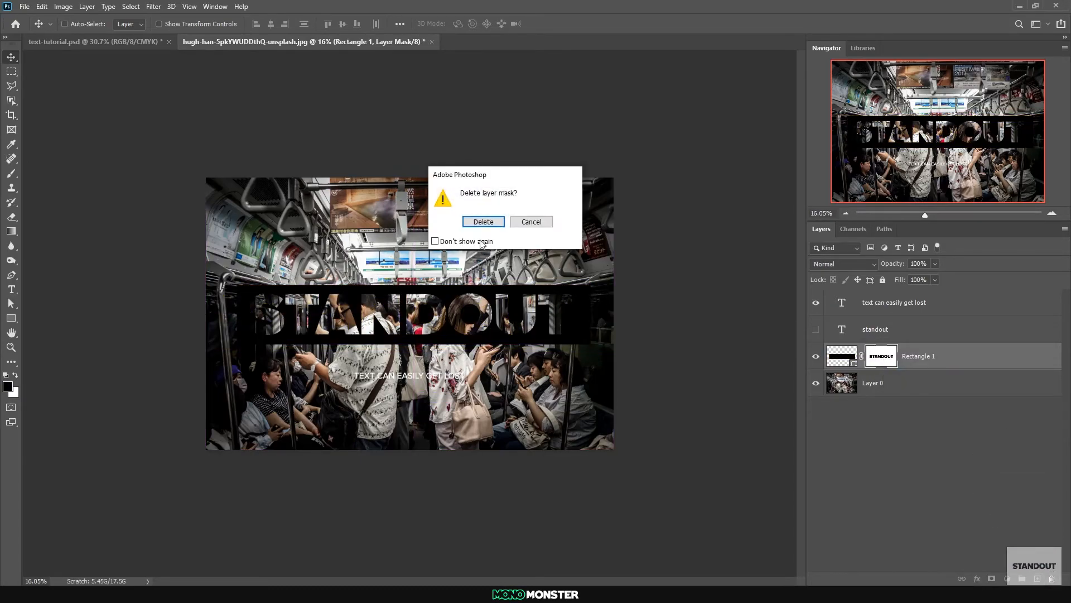
{"action": "key", "text": "Return"}
{"action": "left_click", "coordinate": [843, 337]}
{"action": "left_click", "coordinate": [818, 329]}
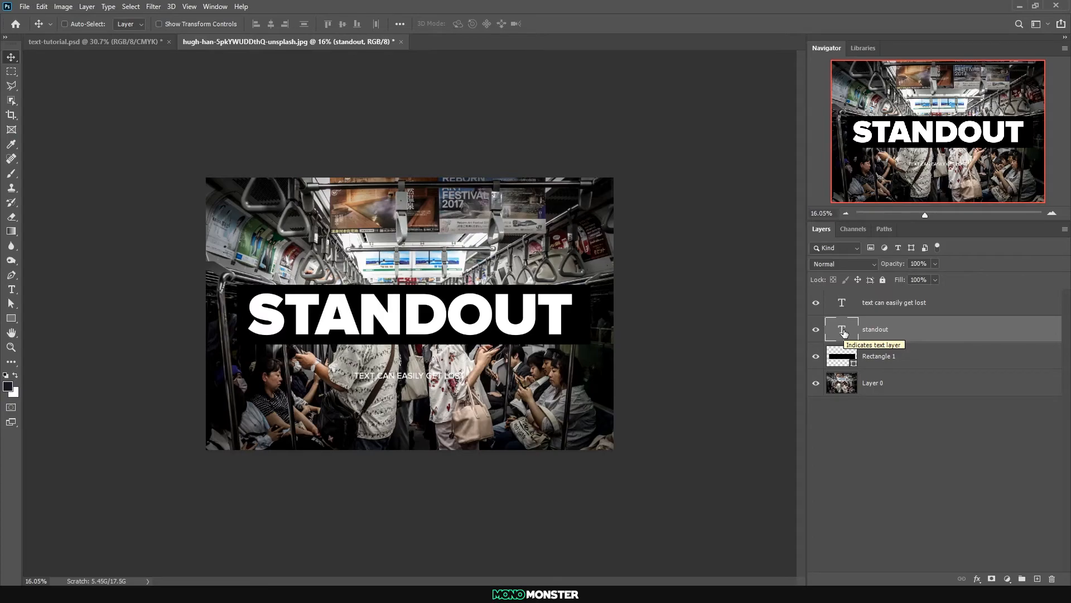
Shrink STANDOUT and its black rectangle together into the photo's upper-left corner, and move the subtitle beneath, aligned with the title's left edge
{"action": "left_click", "coordinate": [848, 360]}
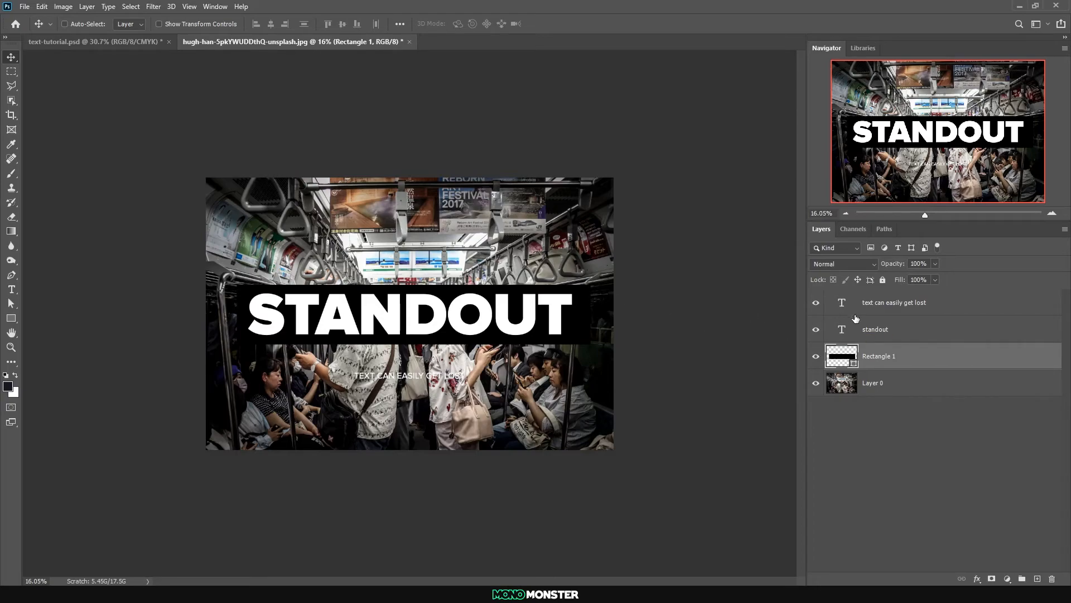
{"action": "left_click", "coordinate": [875, 334]}
{"action": "left_click", "coordinate": [877, 359], "text": "shift"}
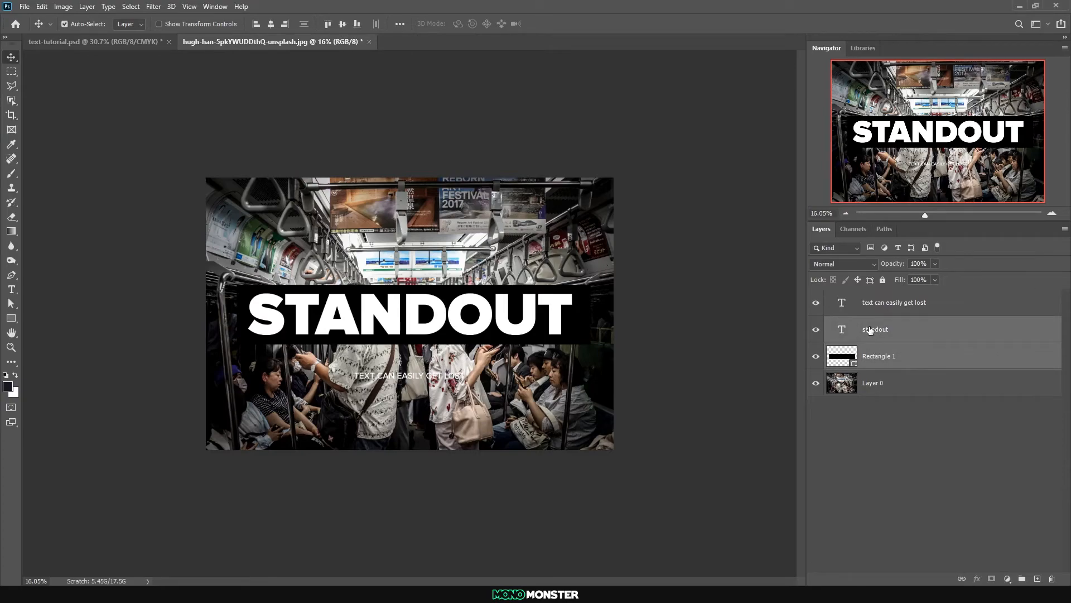
{"action": "key", "text": "ctrl+t"}
{"action": "left_click_drag", "start_coordinate": [596, 344], "coordinate": [351, 212]}
{"action": "key", "text": "Return"}
{"action": "left_click", "coordinate": [893, 302]}
{"action": "left_click_drag", "start_coordinate": [426, 372], "coordinate": [289, 226]}
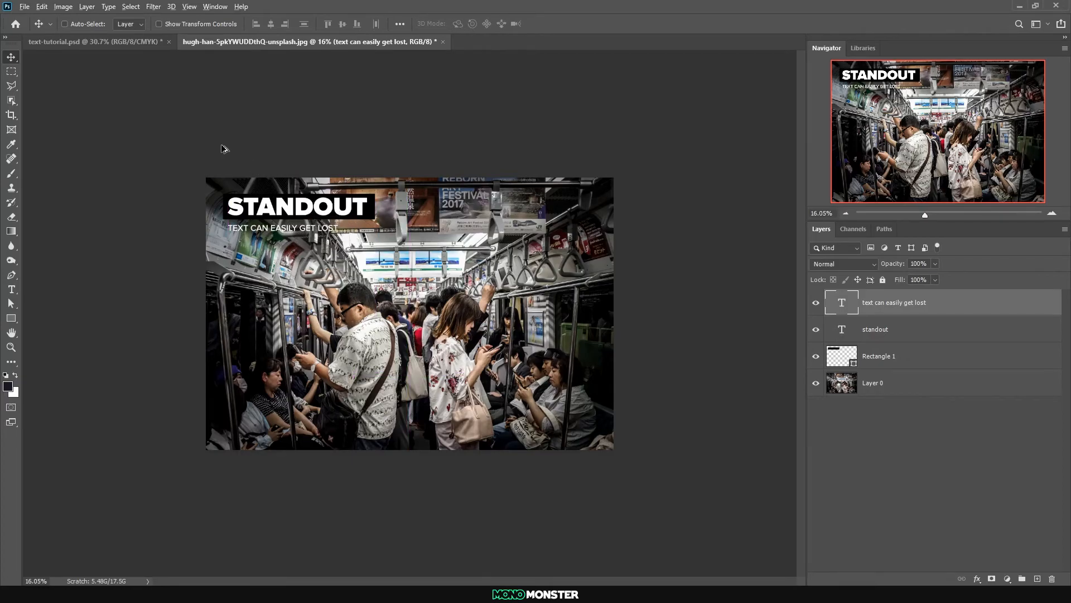
Duplicate the black rectangle downward behind the subtitle and fill the copy with white
{"action": "scroll", "coordinate": [223, 162], "scroll_direction": "up", "scroll_amount": 3}
{"action": "scroll", "coordinate": [218, 175], "scroll_direction": "up", "scroll_amount": 3}
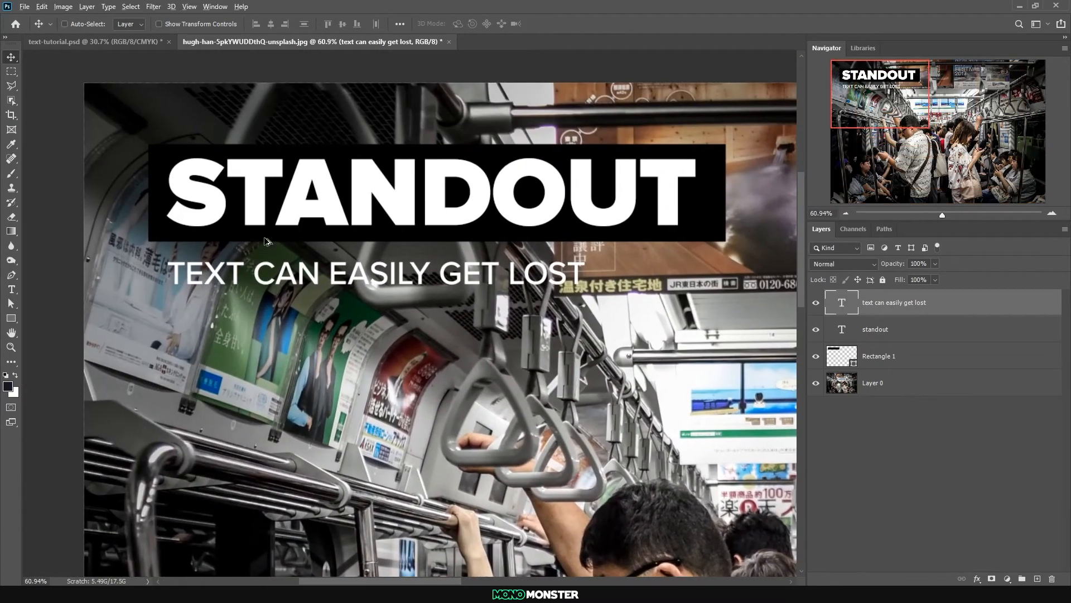
{"action": "left_click", "coordinate": [267, 250], "text": "ctrl"}
{"action": "left_click_drag", "start_coordinate": [268, 252], "coordinate": [268, 342]}
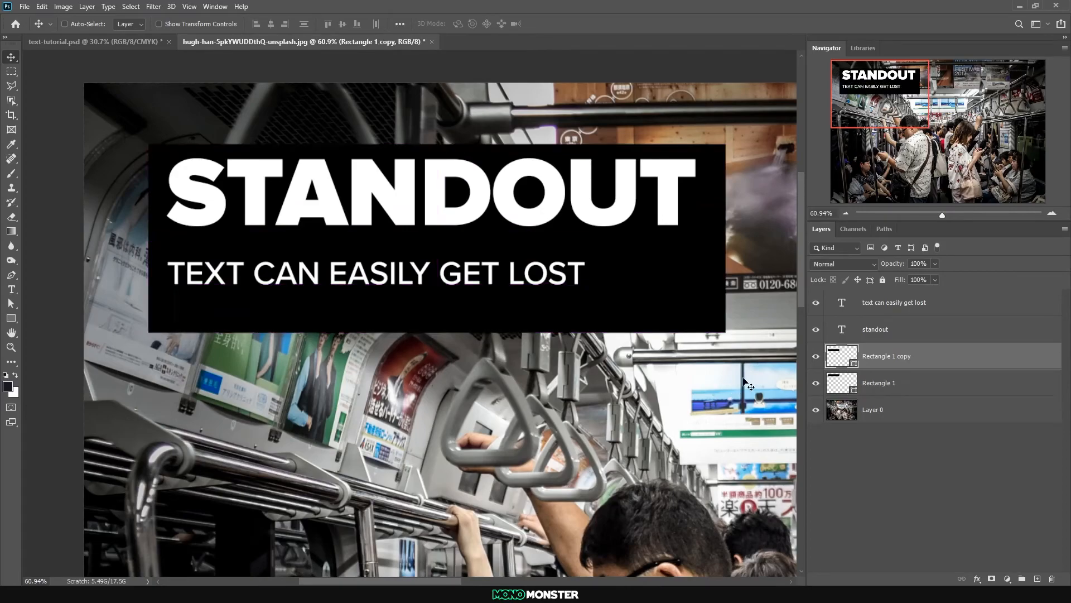
{"action": "double_click", "coordinate": [832, 357]}
{"action": "left_click", "coordinate": [763, 279]}
{"action": "key", "text": "Return"}
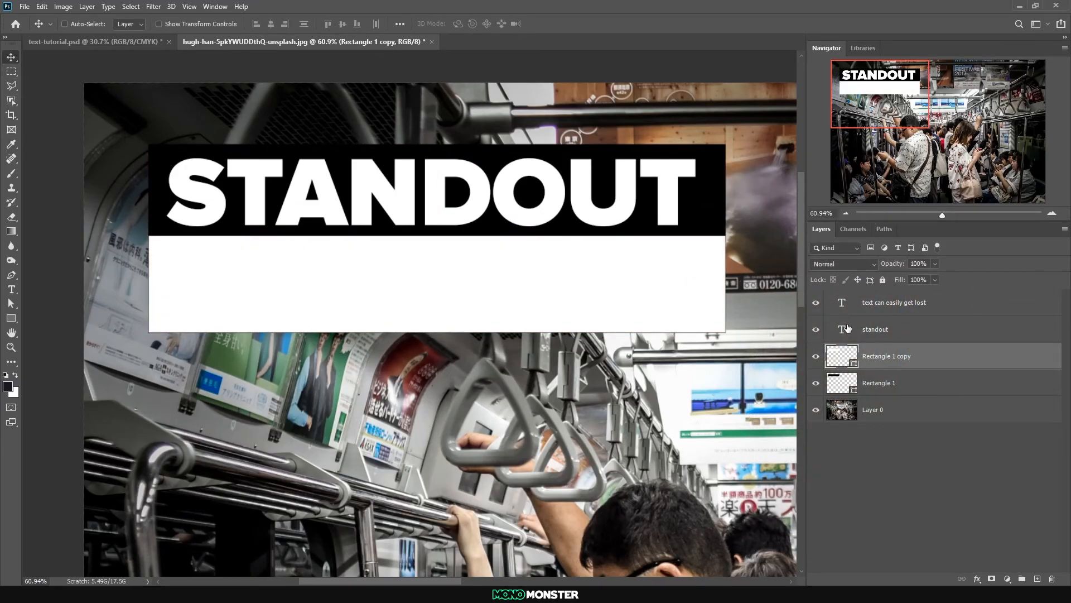
Set the subtitle's text colour to black, 000000
{"action": "double_click", "coordinate": [841, 306]}
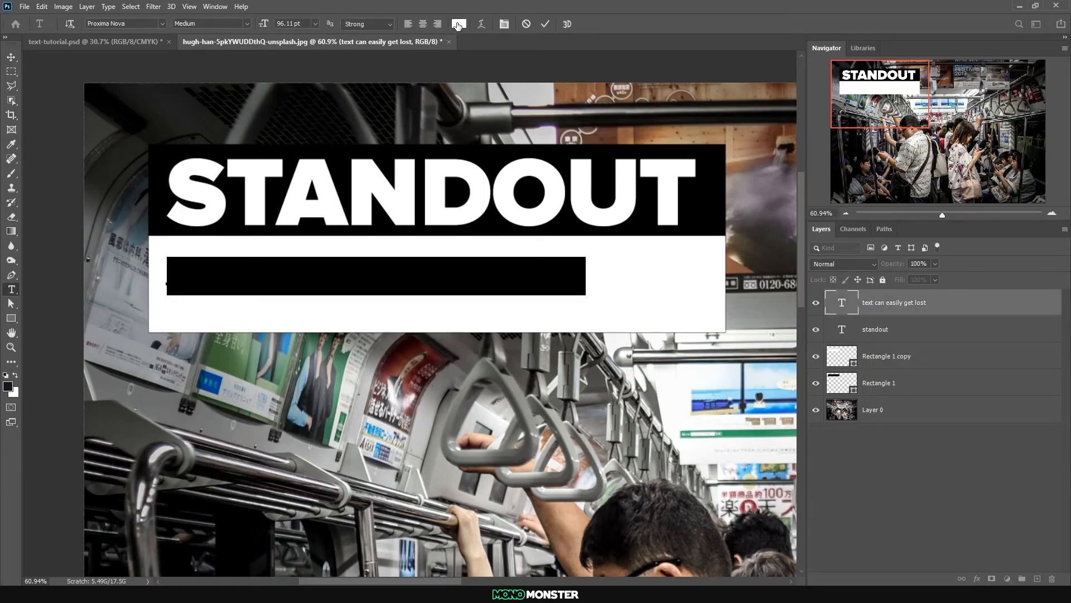
{"action": "left_click", "coordinate": [458, 24]}
{"action": "type", "text": "000000"}
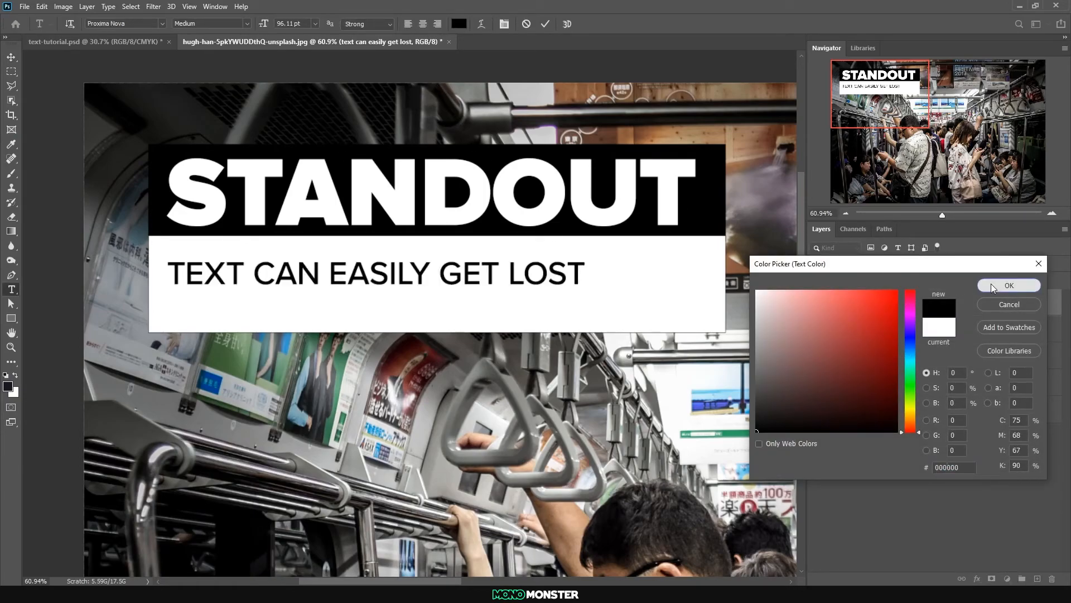
{"action": "left_click", "coordinate": [1009, 285]}
{"action": "left_click", "coordinate": [11, 57]}
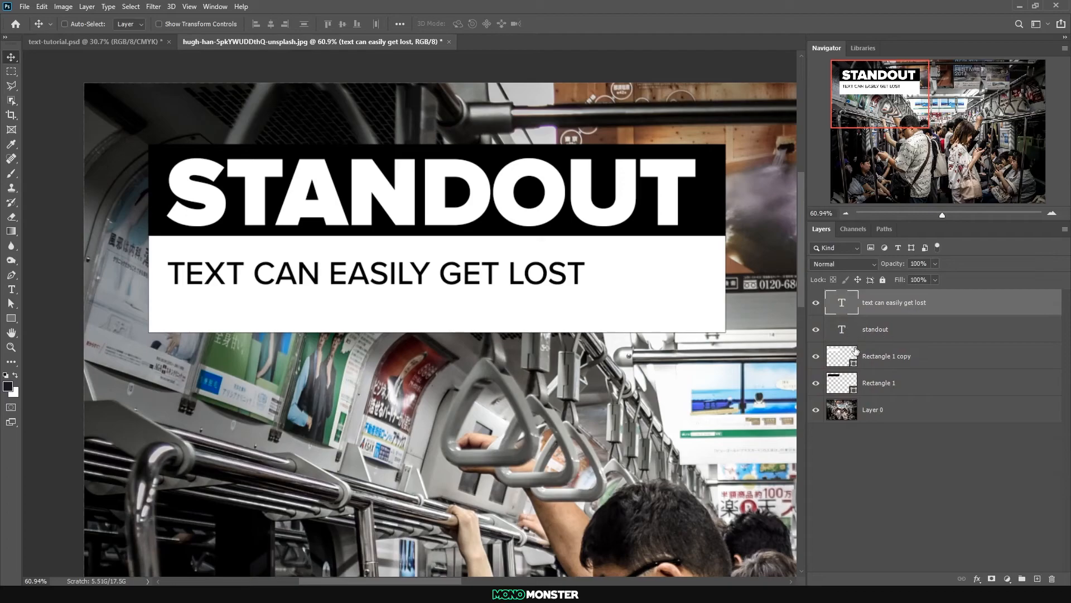
Resize the white rectangle to about 80.57% width and 65.65% height so it fits around the subtitle
{"action": "left_click", "coordinate": [842, 386]}
{"action": "key", "text": "ctrl+t"}
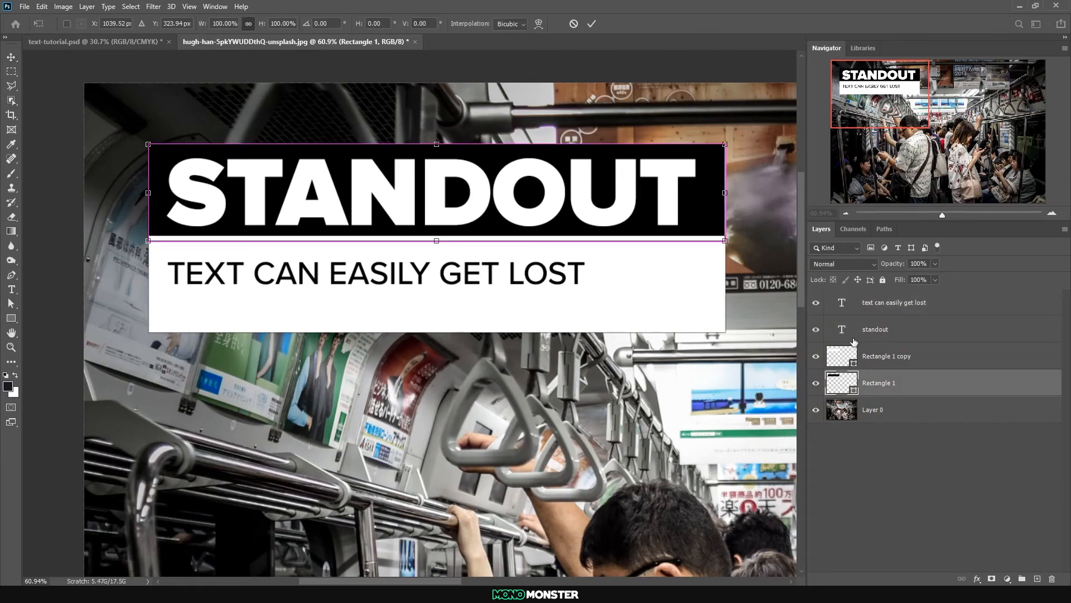
{"action": "left_click", "coordinate": [849, 358]}
{"action": "key", "text": "ctrl+t"}
{"action": "left_click_drag", "start_coordinate": [725, 332], "coordinate": [614, 313]}
{"action": "left_click_drag", "start_coordinate": [380, 313], "coordinate": [381, 298]}
{"action": "key", "text": "ctrl+z"}
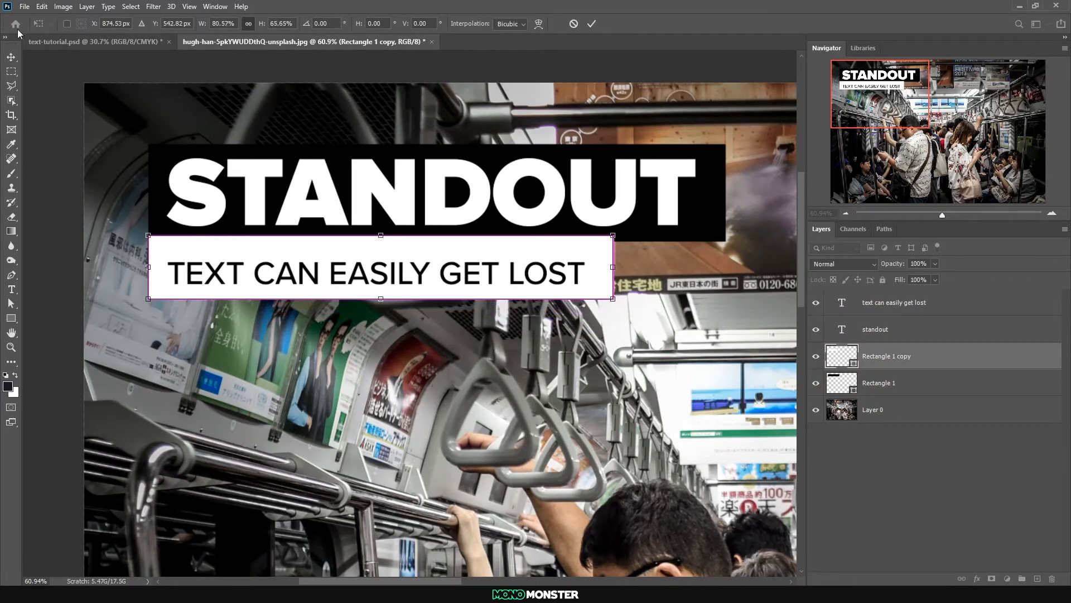
{"action": "left_click", "coordinate": [11, 57]}
Nudge the subtitle slightly upward to centre it vertically in the white rectangle
{"action": "left_click", "coordinate": [848, 303]}
{"action": "left_click_drag", "start_coordinate": [333, 269], "coordinate": [334, 262]}
{"action": "scroll", "coordinate": [333, 234], "scroll_direction": "down", "scroll_amount": 5}
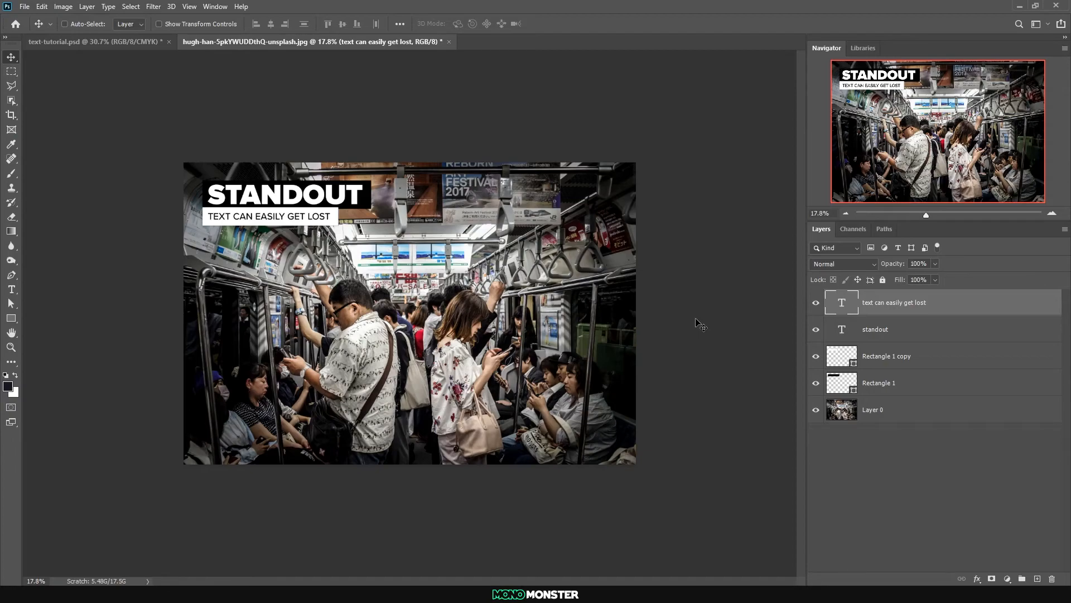
Merge the black rectangle and its white copy into a single shape layer
{"action": "left_click", "coordinate": [913, 382]}
{"action": "left_click", "coordinate": [904, 356]}
{"action": "left_click", "coordinate": [915, 385]}
{"action": "left_click", "coordinate": [908, 364]}
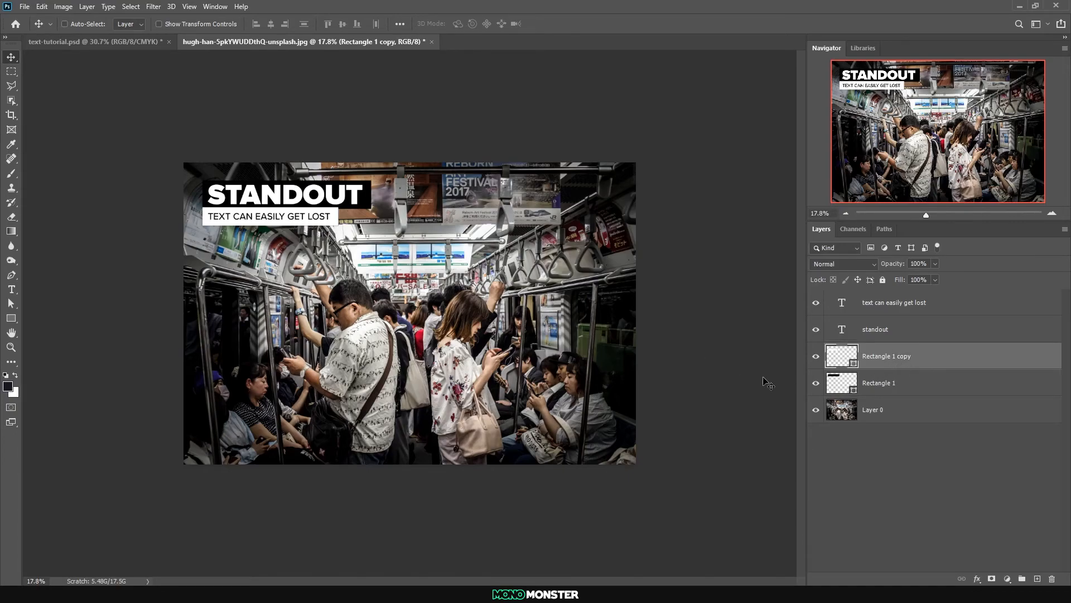
{"action": "left_click", "coordinate": [870, 385], "text": "shift"}
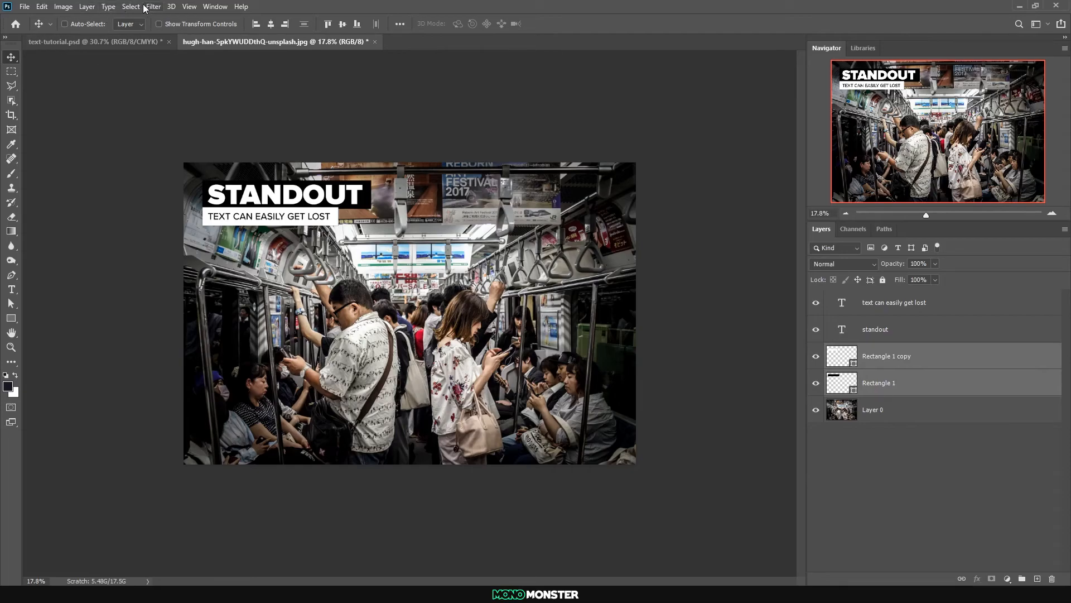
{"action": "left_click", "coordinate": [87, 7]}
{"action": "left_click", "coordinate": [112, 410]}
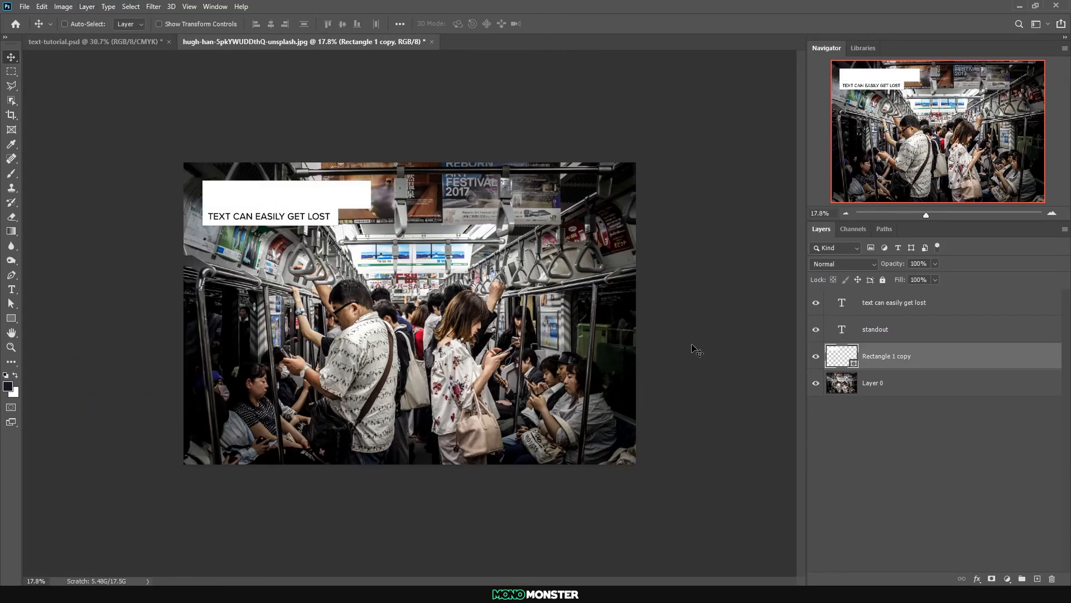
Copy the photo area inside the merged shape's outline onto a new layer and hide the white shape
{"action": "left_click", "coordinate": [843, 356], "text": "ctrl"}
{"action": "left_click", "coordinate": [882, 386]}
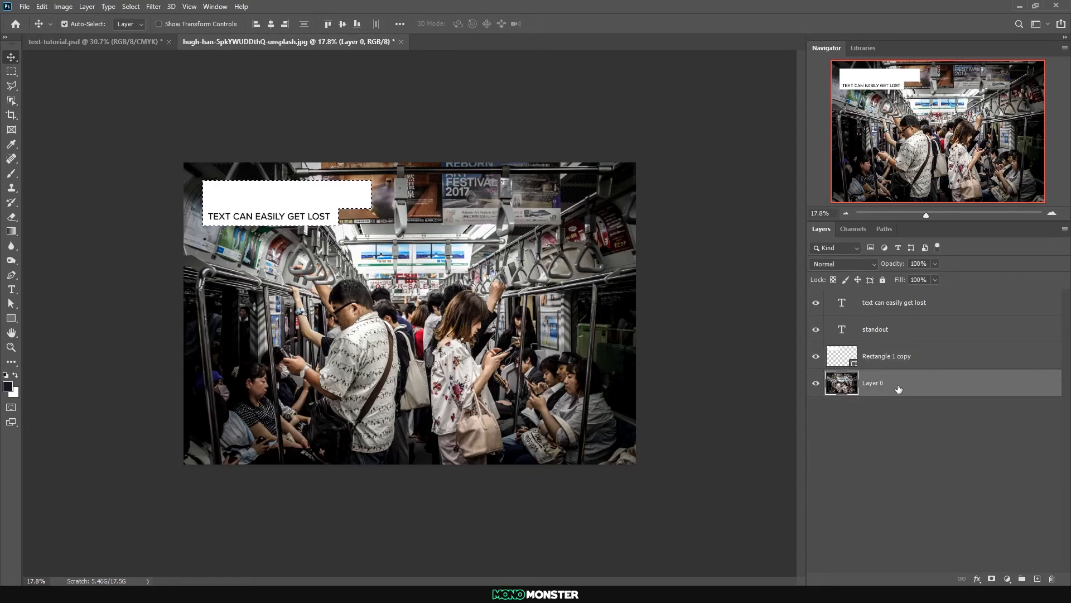
{"action": "key", "text": "ctrl+j"}
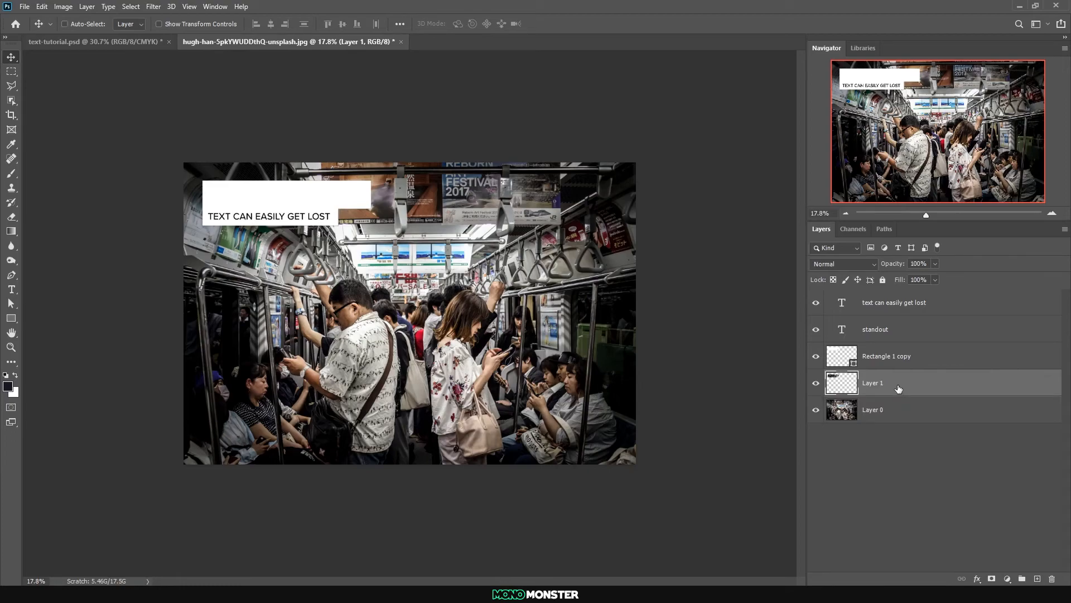
{"action": "left_click", "coordinate": [816, 357]}
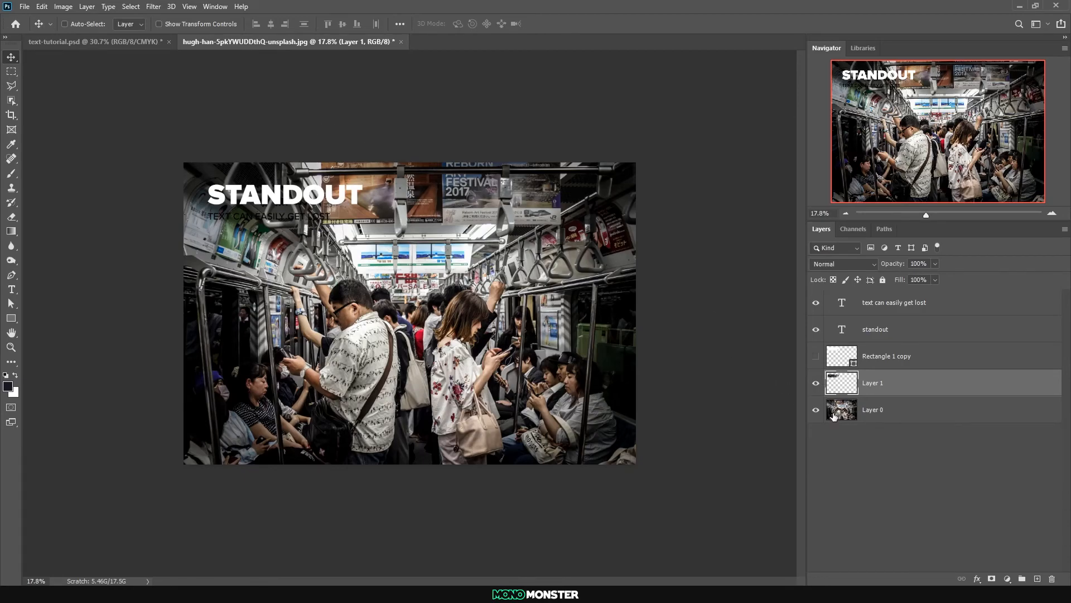
{"action": "left_click", "coordinate": [815, 409]}
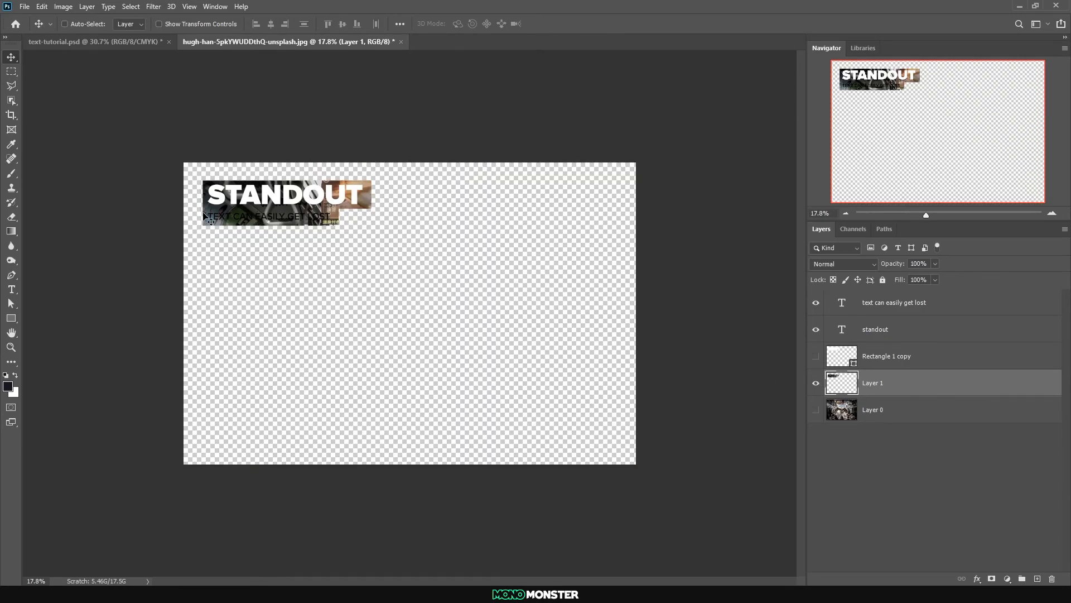
{"action": "left_click", "coordinate": [816, 409]}
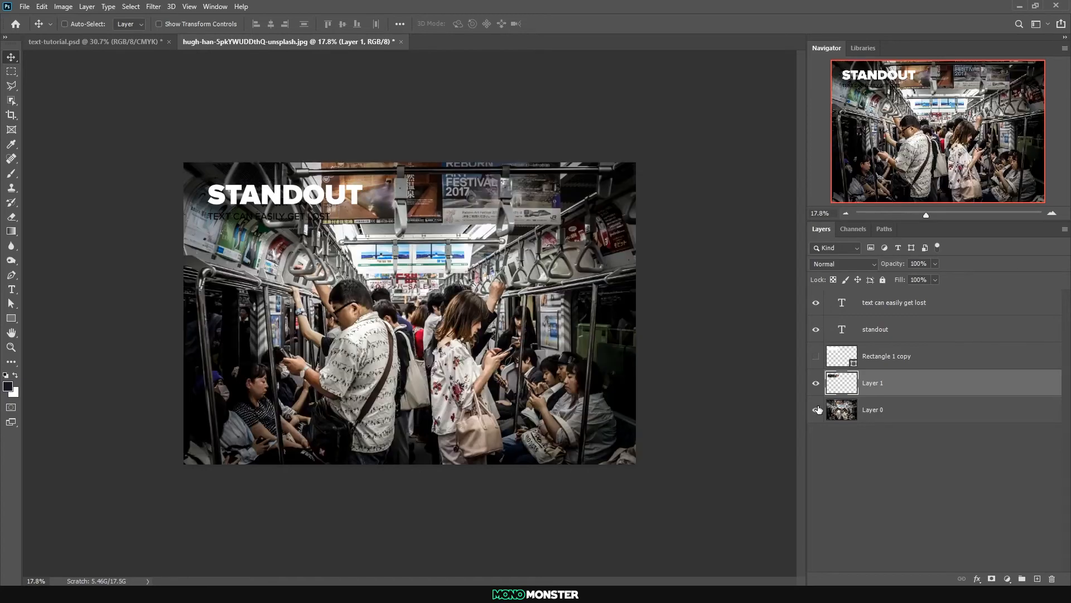
Apply a Gaussian Blur with a 24.9 pixel radius to the copied photo area
{"action": "left_click", "coordinate": [151, 6]}
{"action": "mouse_move", "coordinate": [212, 135]}
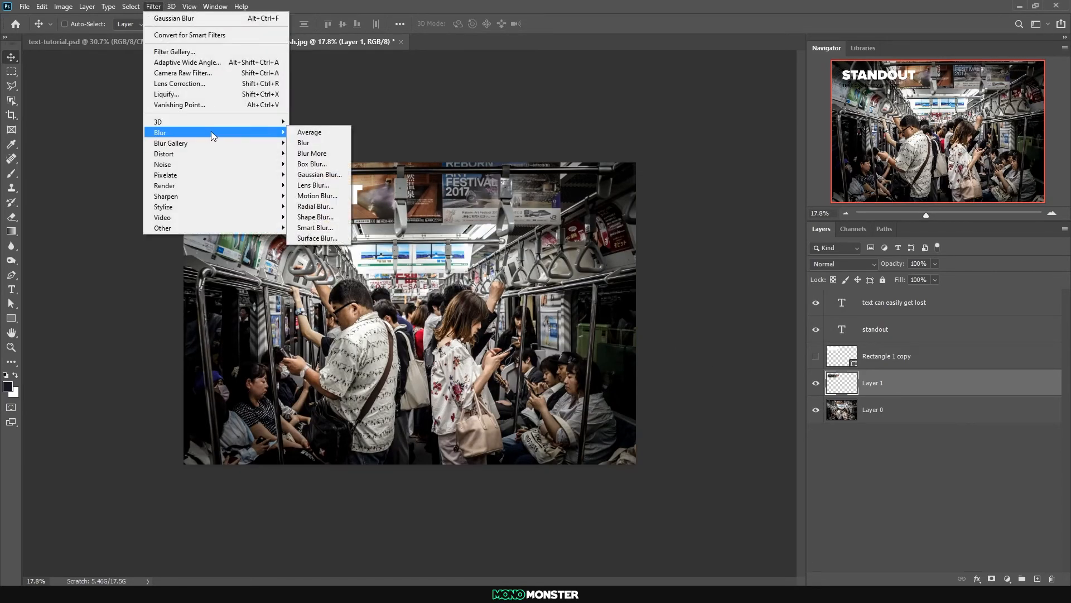
{"action": "left_click", "coordinate": [340, 177]}
{"action": "left_click_drag", "start_coordinate": [778, 364], "coordinate": [759, 365]}
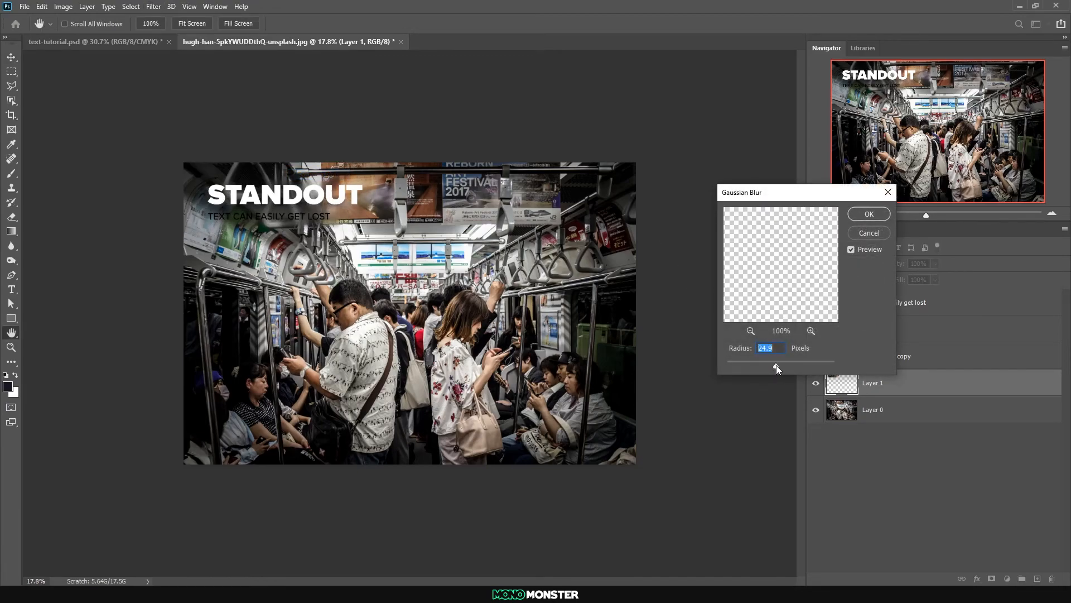
{"action": "left_click", "coordinate": [868, 214]}
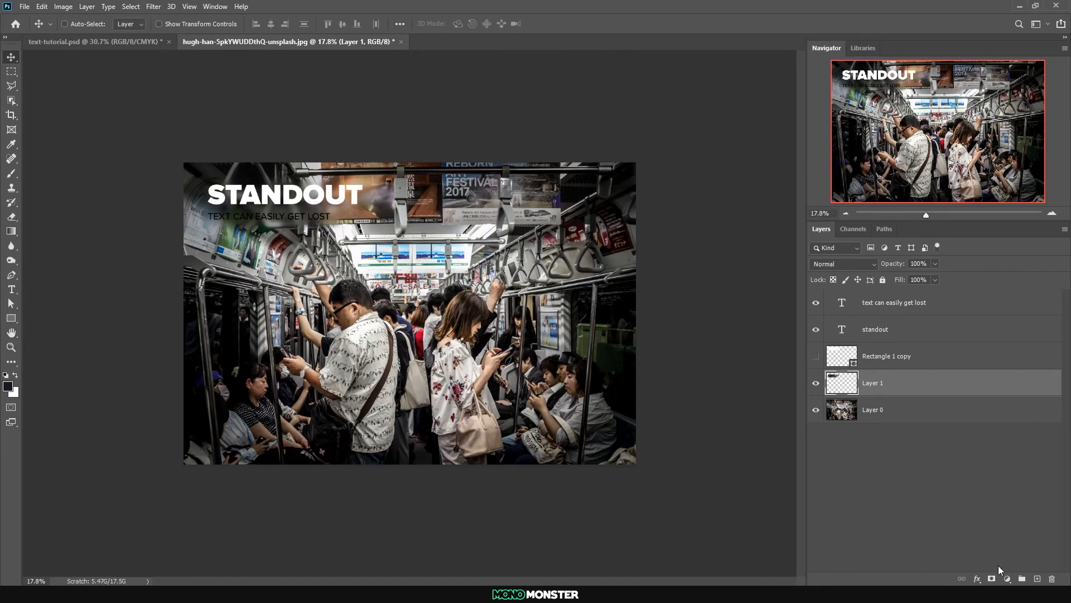
Add a Hue/Saturation adjustment clipped to the blurred photo patch and set its saturation to -100
{"action": "left_click", "coordinate": [1007, 578]}
{"action": "left_click", "coordinate": [985, 461]}
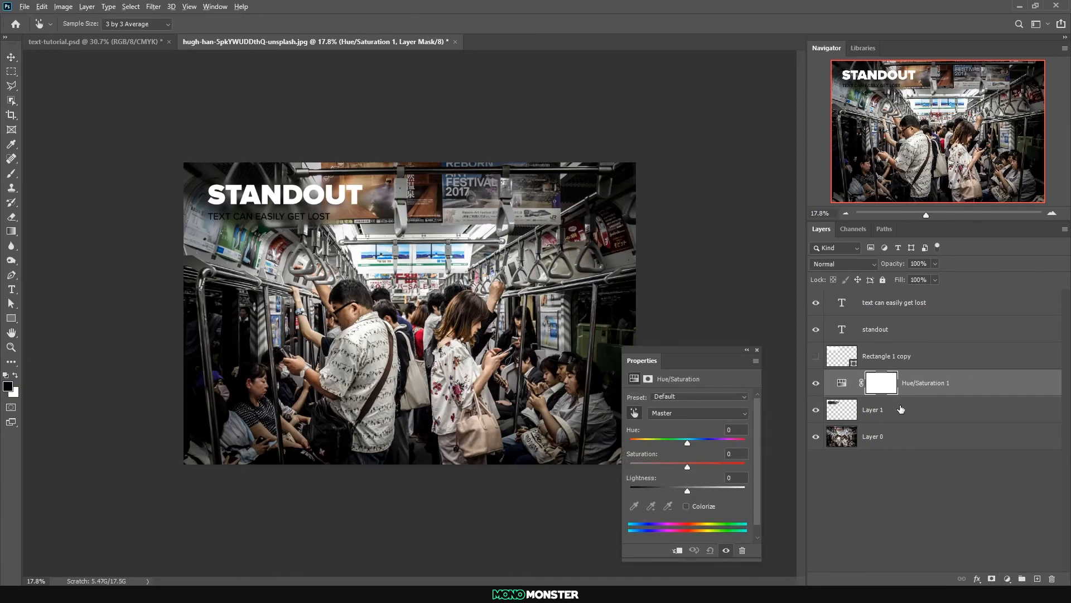
{"action": "left_click", "coordinate": [905, 396], "text": "alt"}
{"action": "left_click_drag", "start_coordinate": [688, 466], "coordinate": [587, 460]}
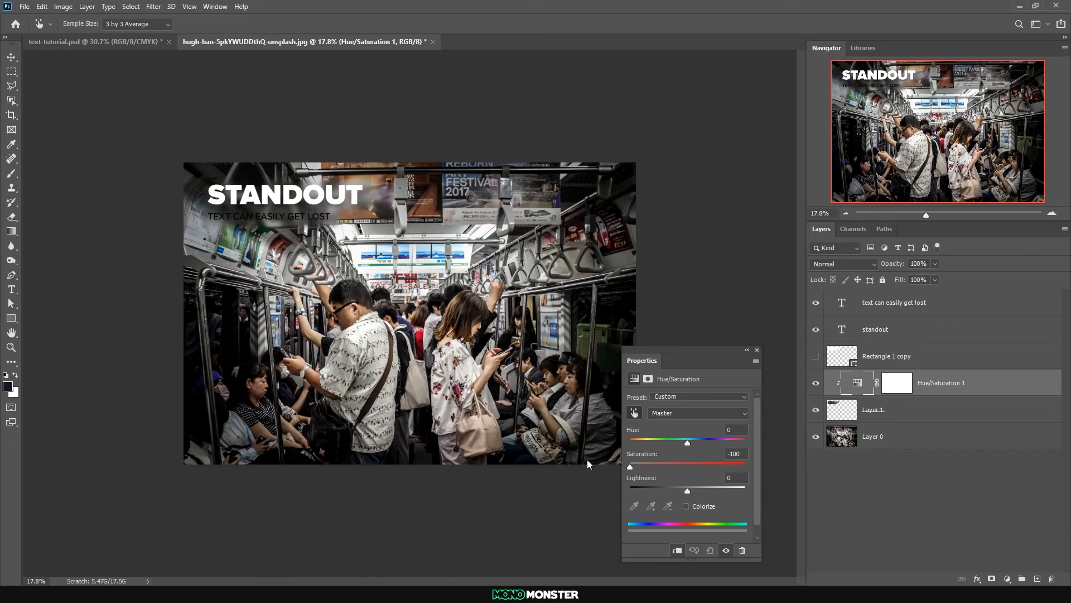
{"action": "left_click", "coordinate": [757, 350]}
Recolour the subtitle "TEXT CAN EASILY GET LOST" white
{"action": "left_click", "coordinate": [11, 289]}
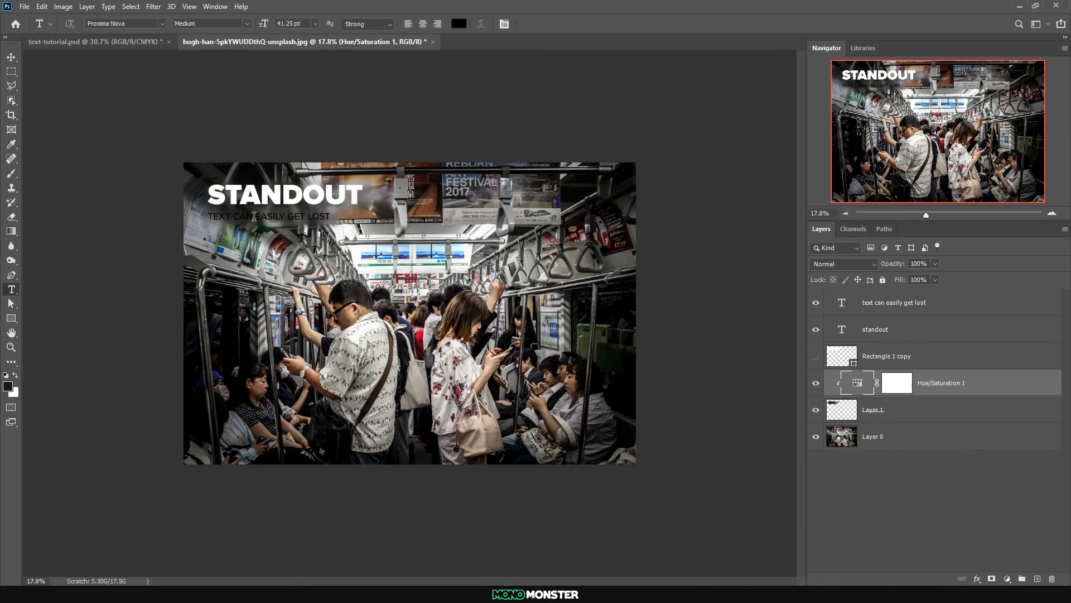
{"action": "triple_click", "coordinate": [254, 216]}
{"action": "left_click", "coordinate": [459, 23]}
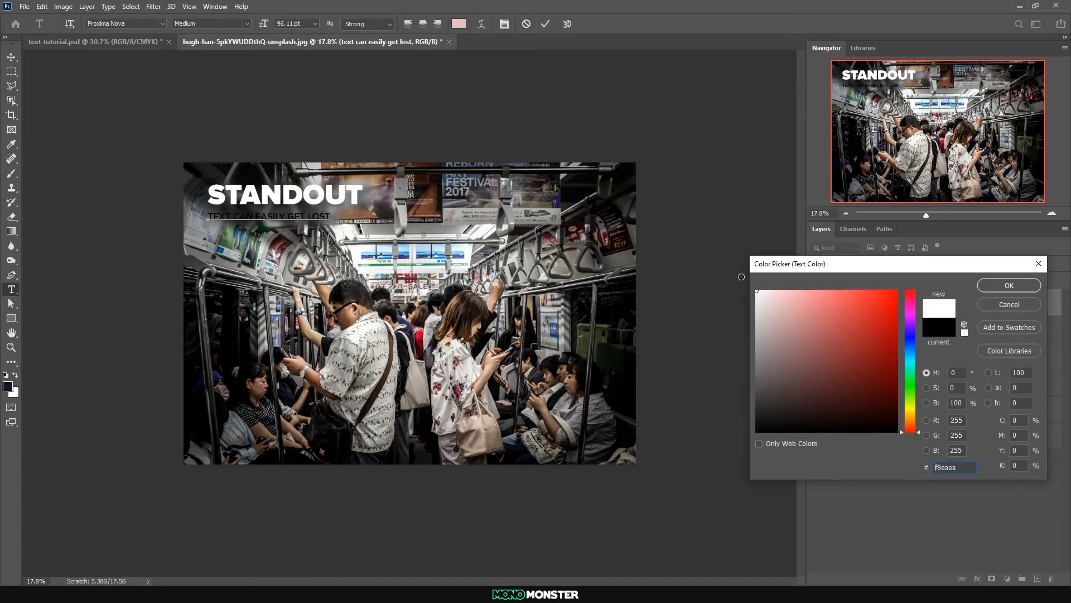
{"action": "left_click", "coordinate": [1011, 285]}
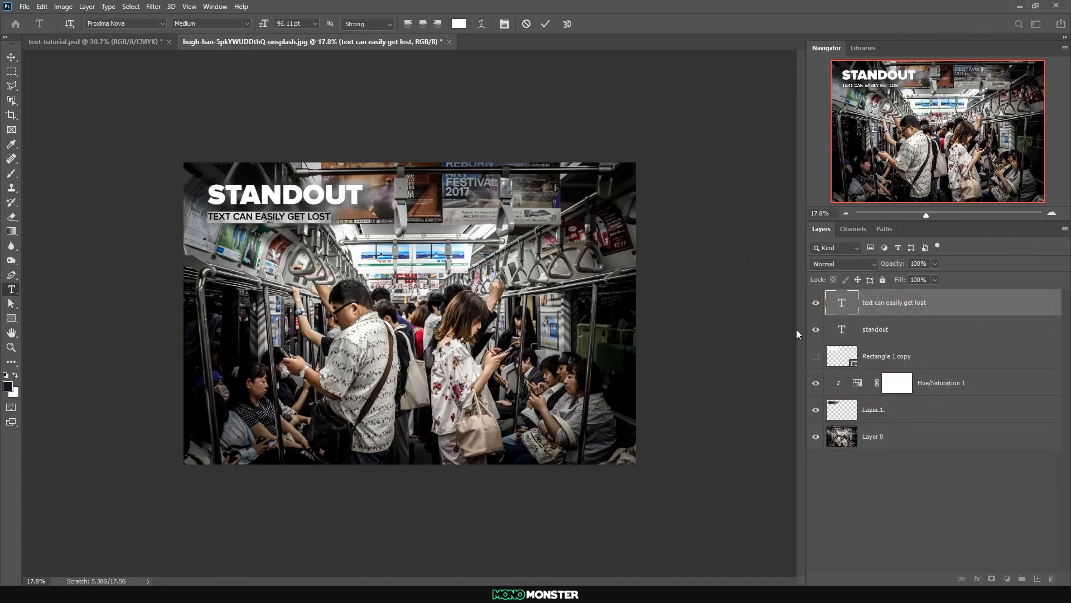
{"action": "left_click", "coordinate": [11, 57]}
Move the subtitle slightly upward so it sits closer beneath STANDOUT
{"action": "left_click", "coordinate": [854, 387]}
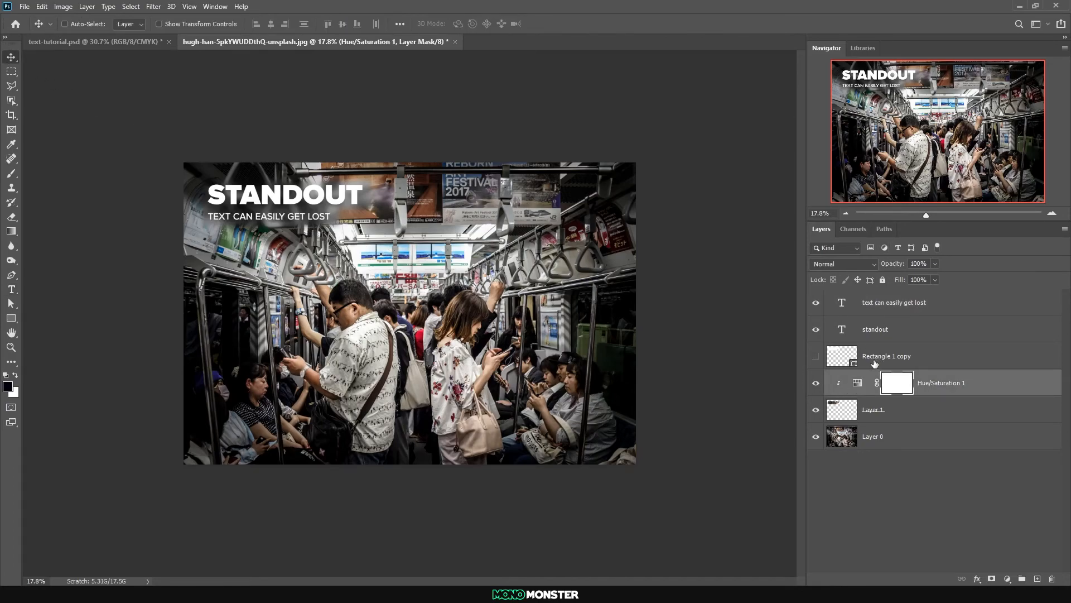
{"action": "left_click_drag", "start_coordinate": [889, 264], "coordinate": [887, 262]}
{"action": "left_click", "coordinate": [238, 220], "text": "ctrl"}
{"action": "left_click_drag", "start_coordinate": [241, 217], "coordinate": [241, 214]}
{"action": "key", "text": "Up"}
{"action": "key", "text": "Up"}
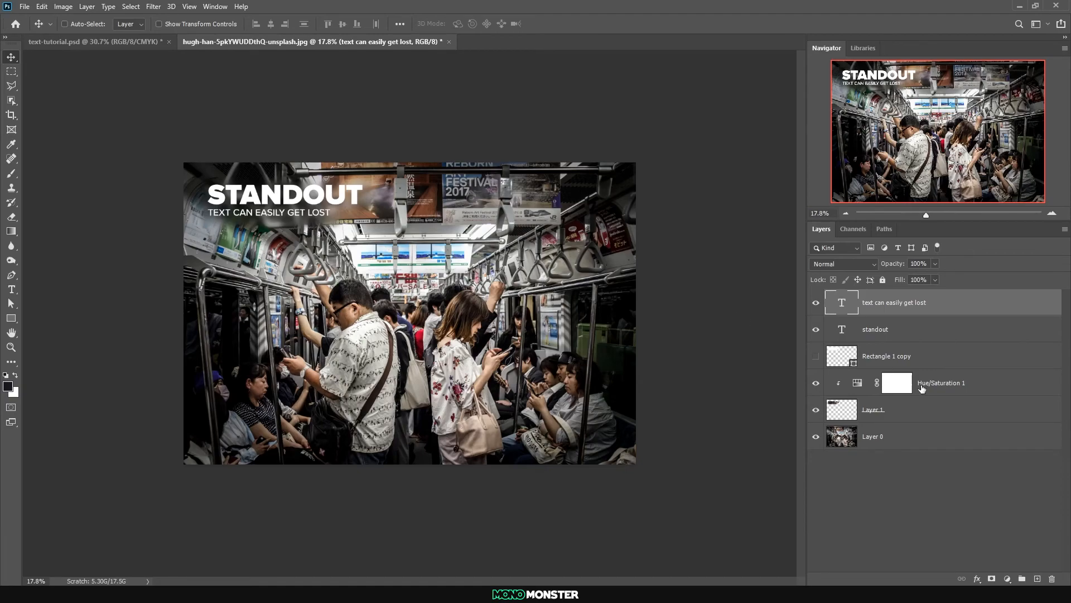
Toggle the blurred photo patch's visibility repeatedly to compare the text's legibility with and without it
{"action": "left_click", "coordinate": [816, 411]}
{"action": "left_click", "coordinate": [817, 412]}
{"action": "left_click", "coordinate": [817, 412]}
{"action": "left_click", "coordinate": [817, 411]}
{"action": "left_click", "coordinate": [817, 412]}
{"action": "left_click", "coordinate": [817, 412]}
{"action": "left_click", "coordinate": [817, 411]}
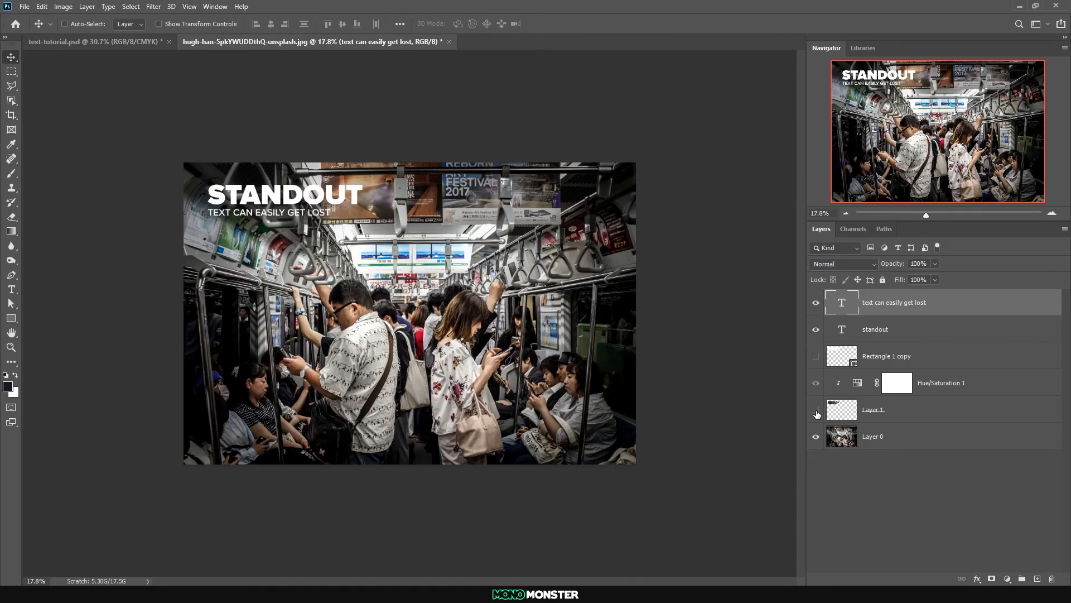
{"action": "left_click", "coordinate": [817, 412]}
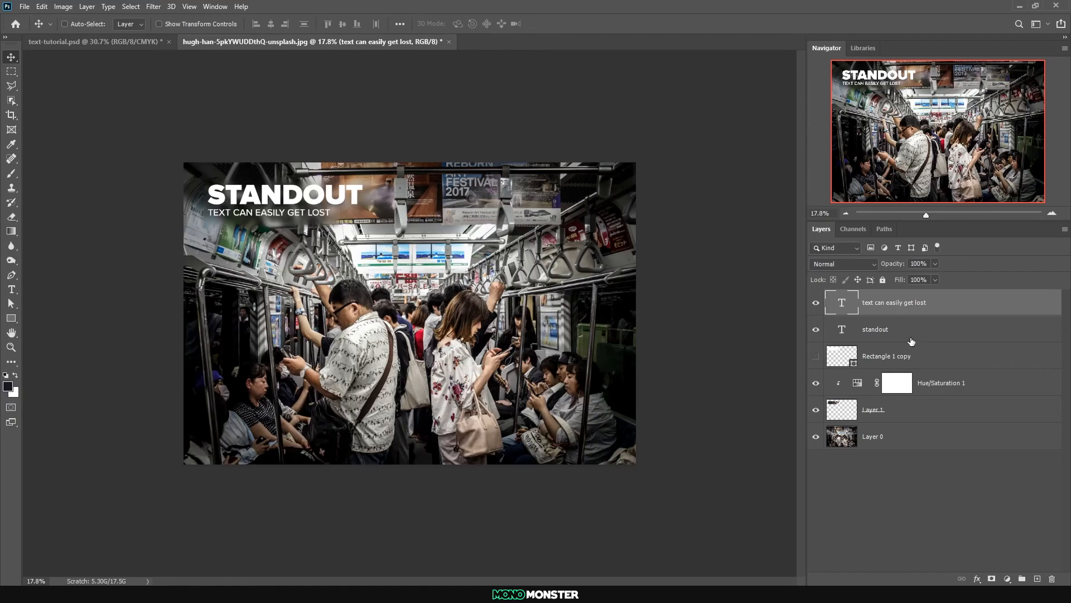
Add a drop shadow to STANDOUT with 19% opacity, 25 px distance, 30% spread and 40 px size
{"action": "right_click", "coordinate": [888, 328]}
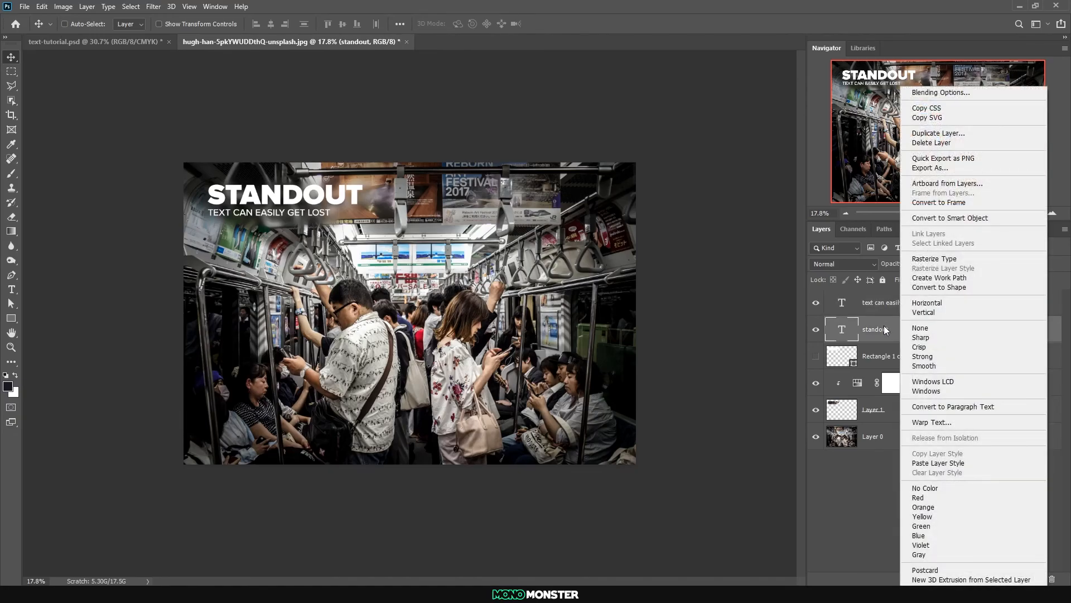
{"action": "left_click", "coordinate": [941, 92]}
{"action": "left_click_drag", "start_coordinate": [586, 222], "coordinate": [678, 219]}
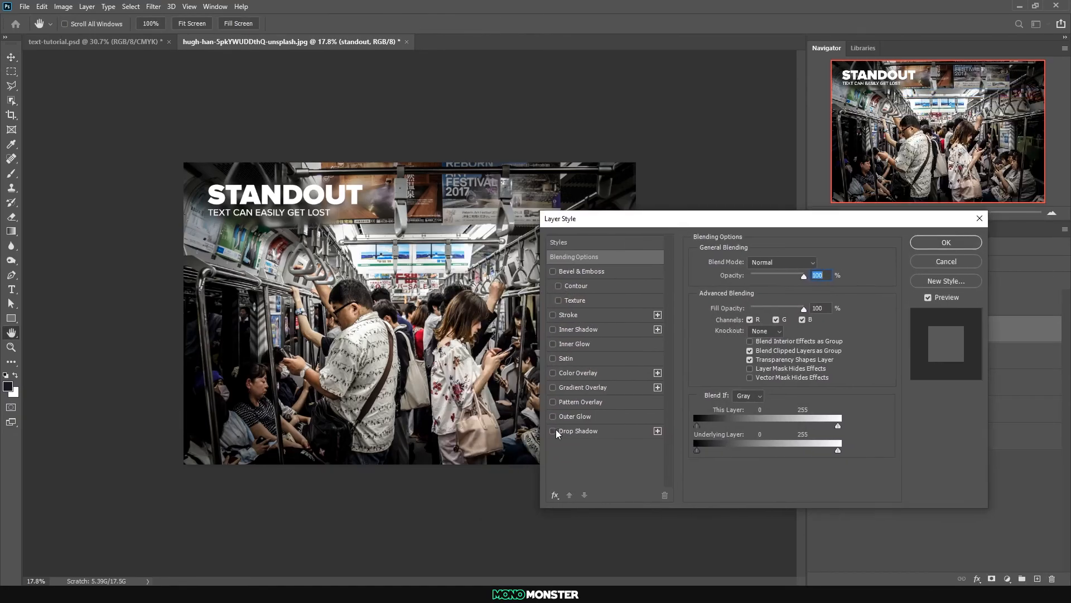
{"action": "left_click", "coordinate": [559, 431]}
{"action": "left_click_drag", "start_coordinate": [760, 281], "coordinate": [753, 317]}
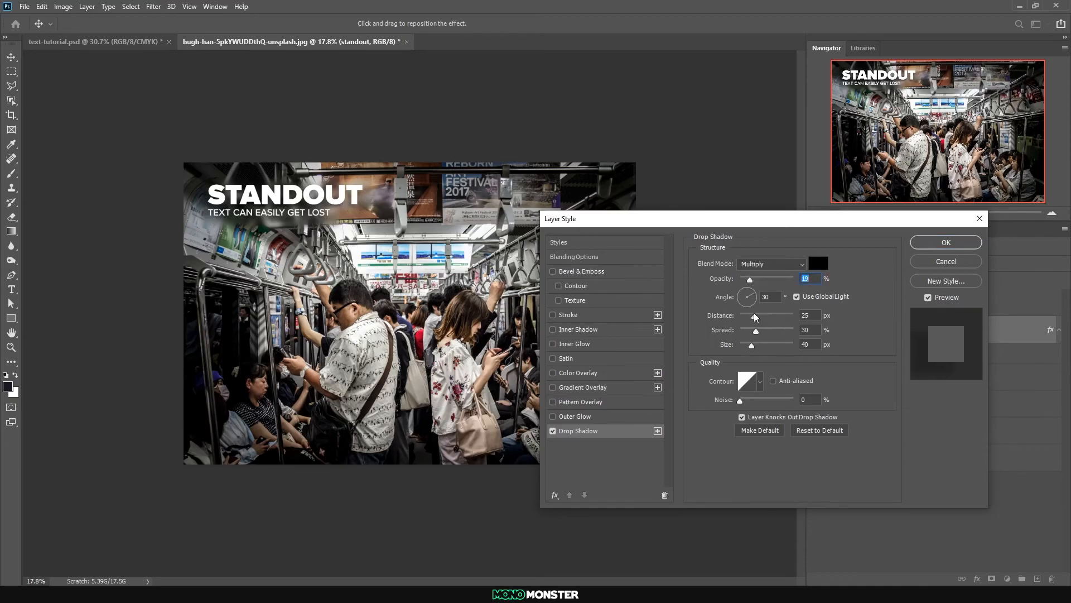
{"action": "left_click", "coordinate": [926, 244]}
Copy STANDOUT's drop shadow style onto the subtitle and check how the text reads at a smaller scale
{"action": "right_click", "coordinate": [928, 330]}
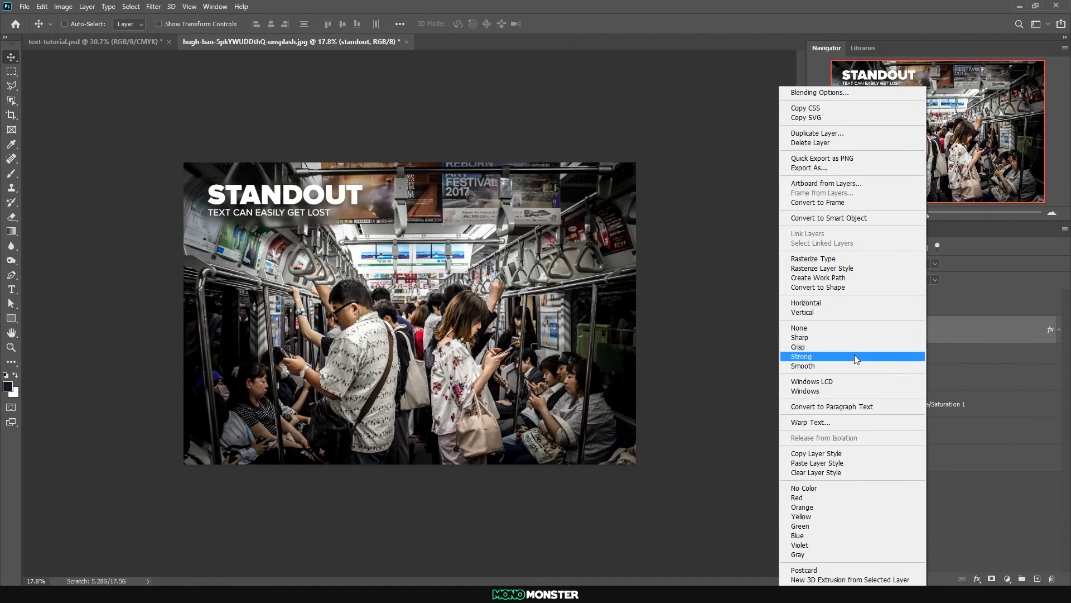
{"action": "right_click", "coordinate": [913, 308]}
{"action": "left_click", "coordinate": [949, 319]}
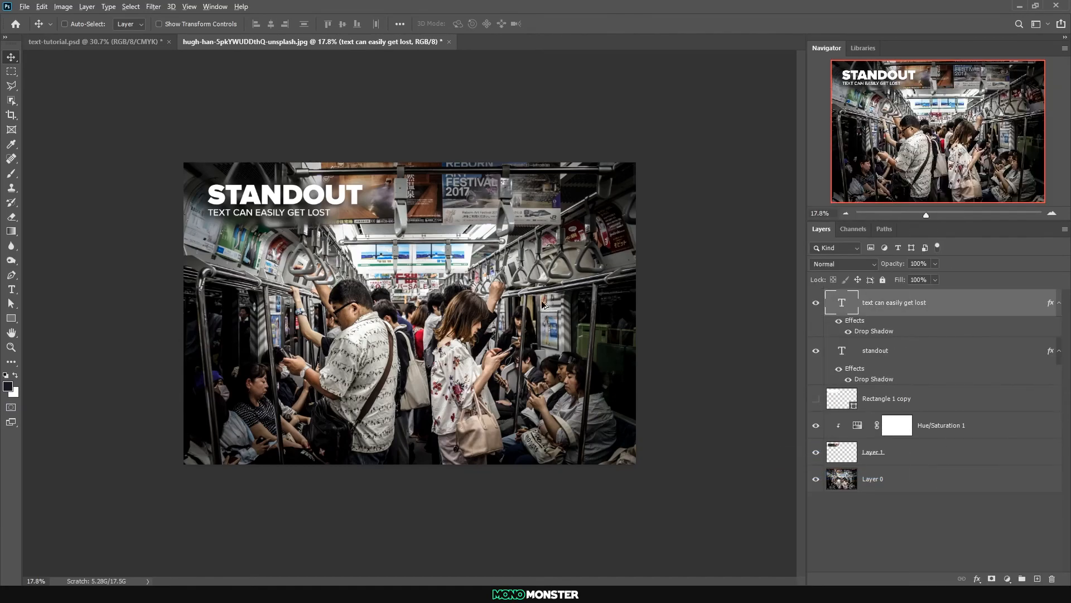
{"action": "scroll", "coordinate": [501, 297], "scroll_direction": "down", "scroll_amount": 7}
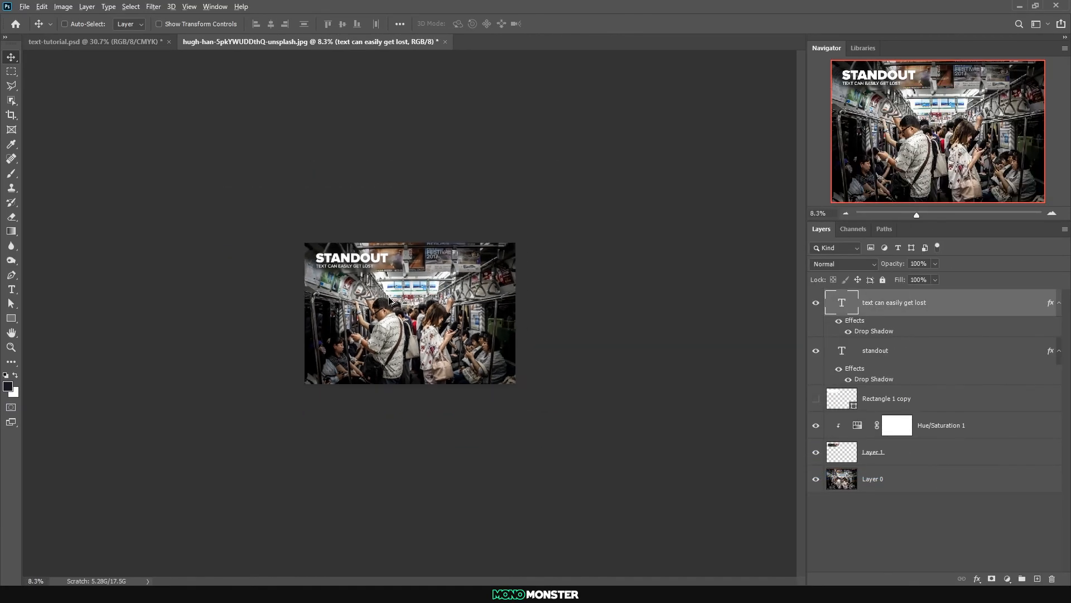
{"action": "scroll", "coordinate": [421, 302], "scroll_direction": "up", "scroll_amount": 4}
{"action": "scroll", "coordinate": [420, 302], "scroll_direction": "up", "scroll_amount": 6}
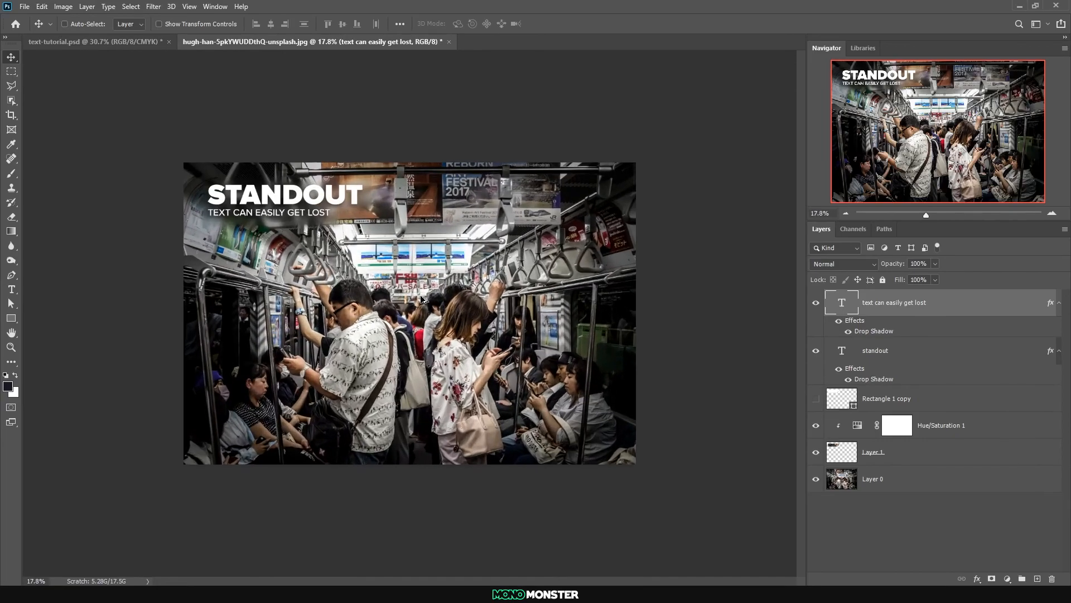
Delete the hidden rectangle shape, the Hue/Saturation adjustment and the blurred photo patch
{"action": "left_click", "coordinate": [928, 451]}
{"action": "left_click", "coordinate": [920, 398], "text": "shift"}
{"action": "left_click_drag", "start_coordinate": [921, 398], "coordinate": [1052, 579]}
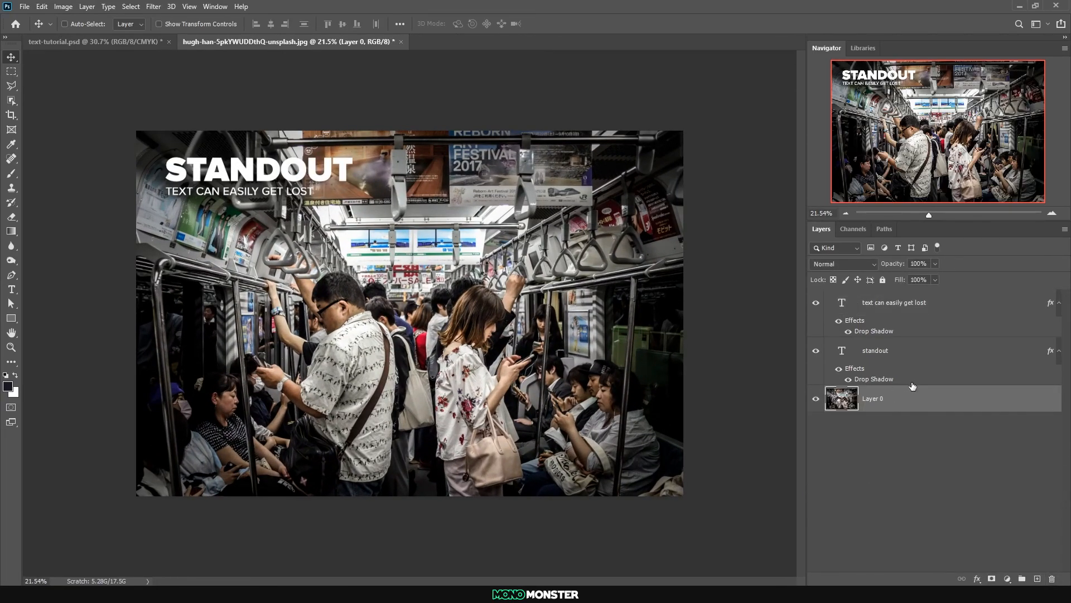
Clear the drop shadow layer styles from both STANDOUT and the subtitle
{"action": "left_click", "coordinate": [880, 345]}
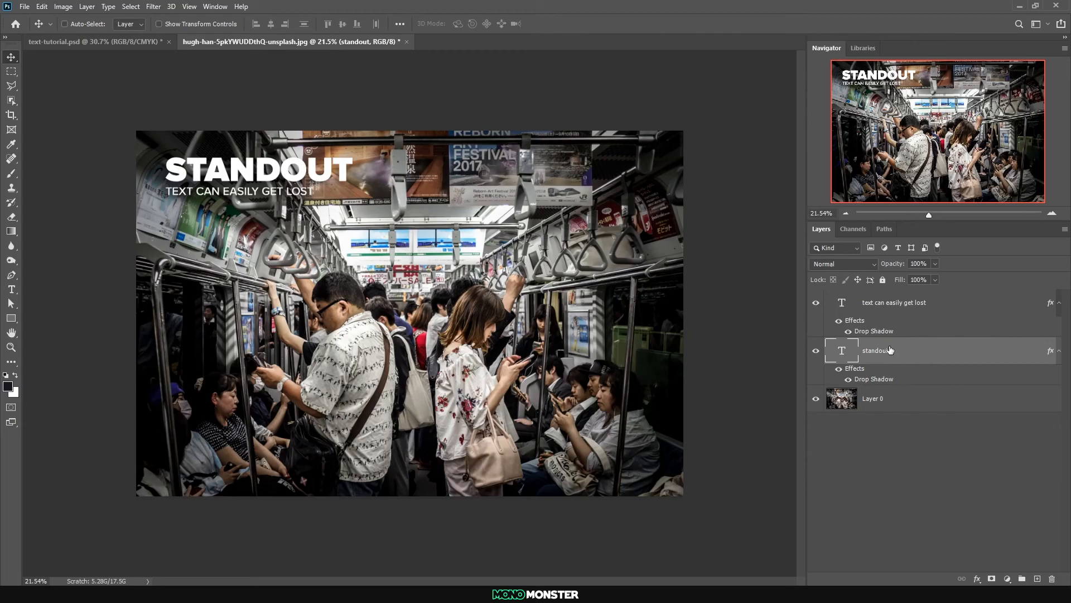
{"action": "right_click", "coordinate": [890, 350]}
{"action": "left_click", "coordinate": [948, 457]}
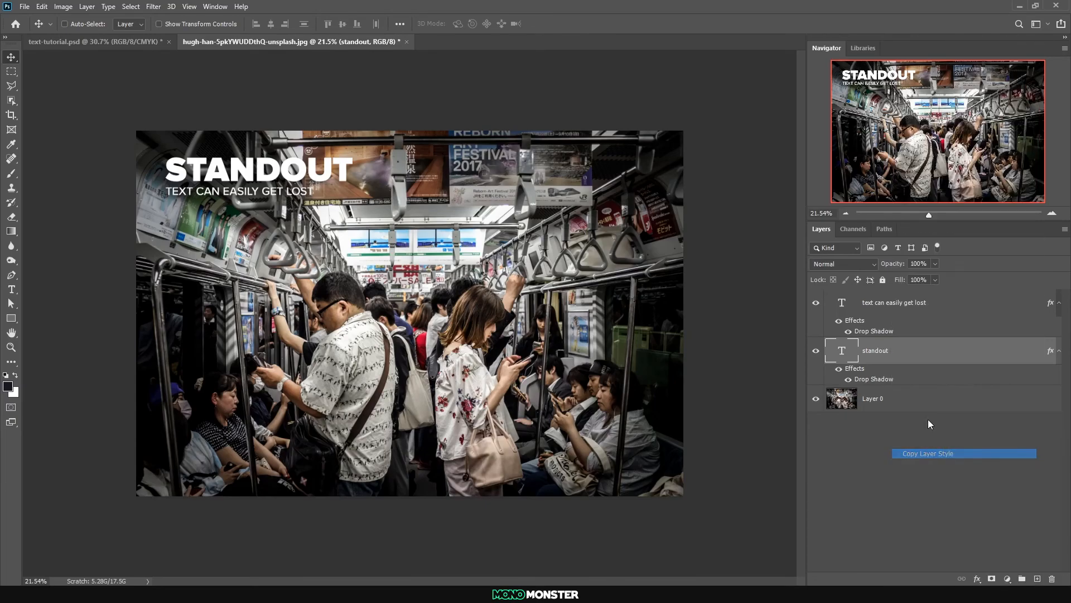
{"action": "right_click", "coordinate": [908, 362]}
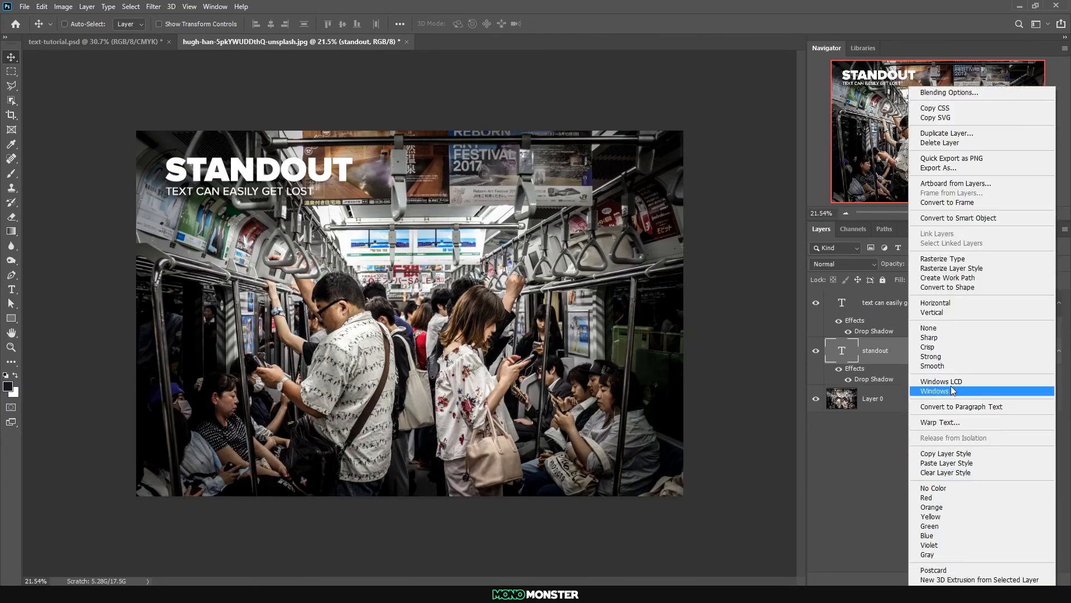
{"action": "left_click", "coordinate": [949, 472]}
{"action": "right_click", "coordinate": [926, 303]}
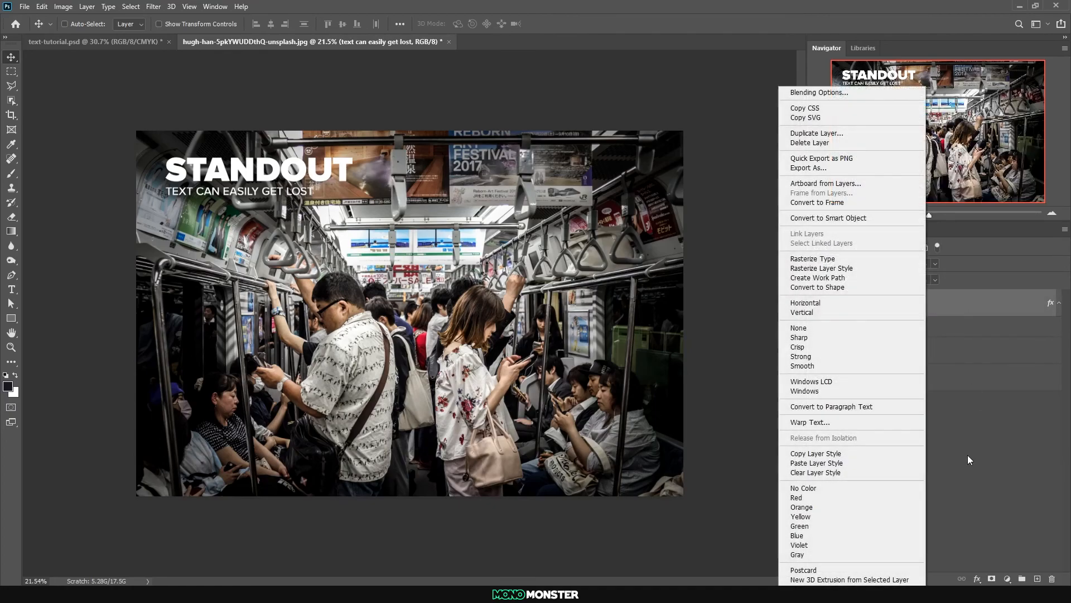
{"action": "left_click", "coordinate": [887, 477]}
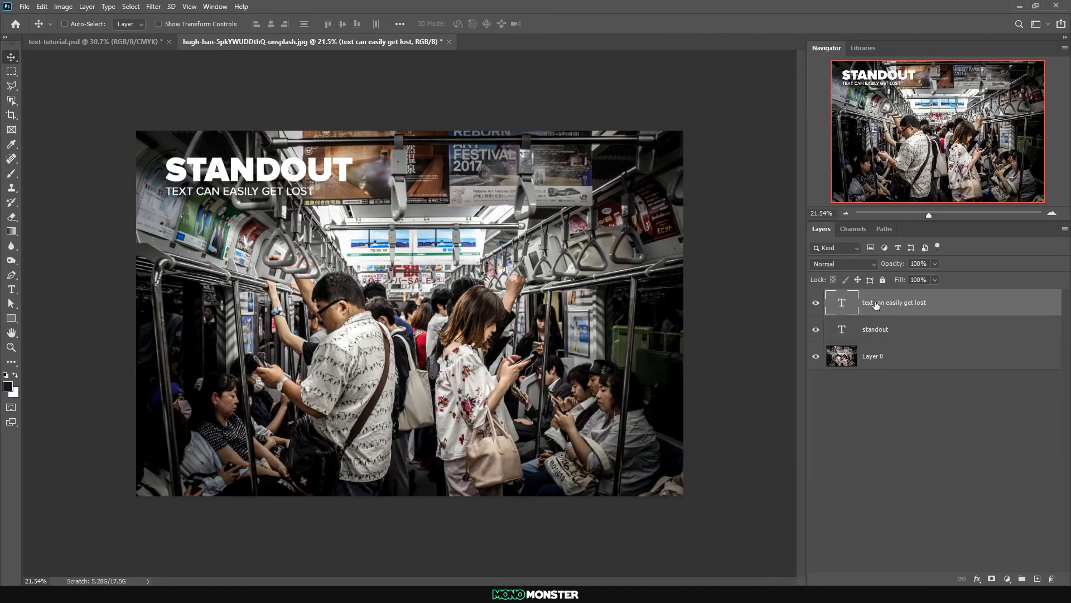
Add a stroke to the subtitle, positioned outside with a size of 35 px
{"action": "right_click", "coordinate": [875, 304]}
{"action": "left_click", "coordinate": [893, 92]}
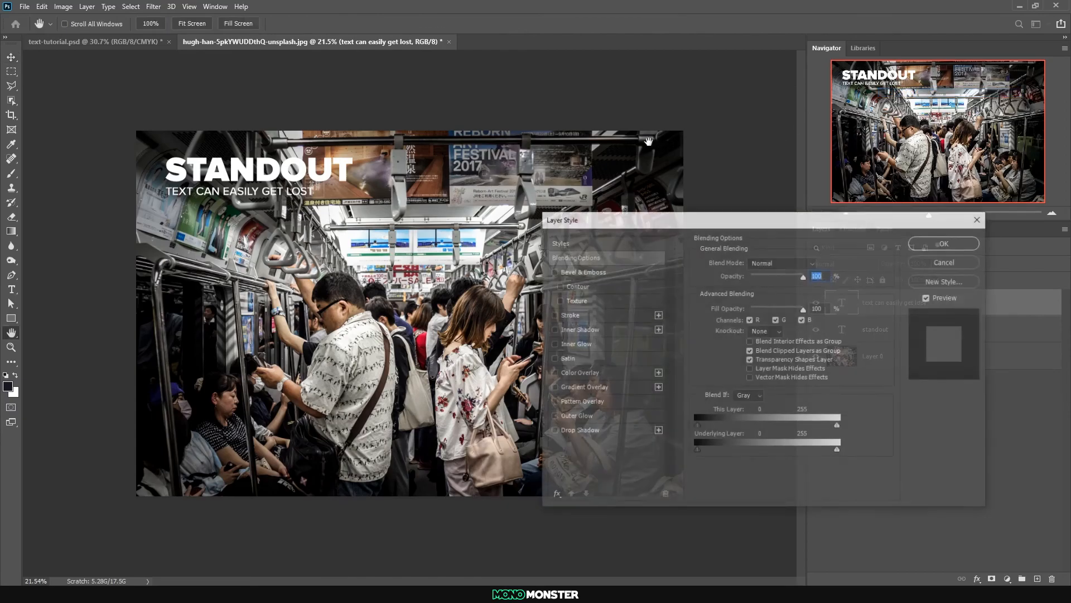
{"action": "left_click_drag", "start_coordinate": [660, 224], "coordinate": [706, 199]}
{"action": "left_click", "coordinate": [600, 290]}
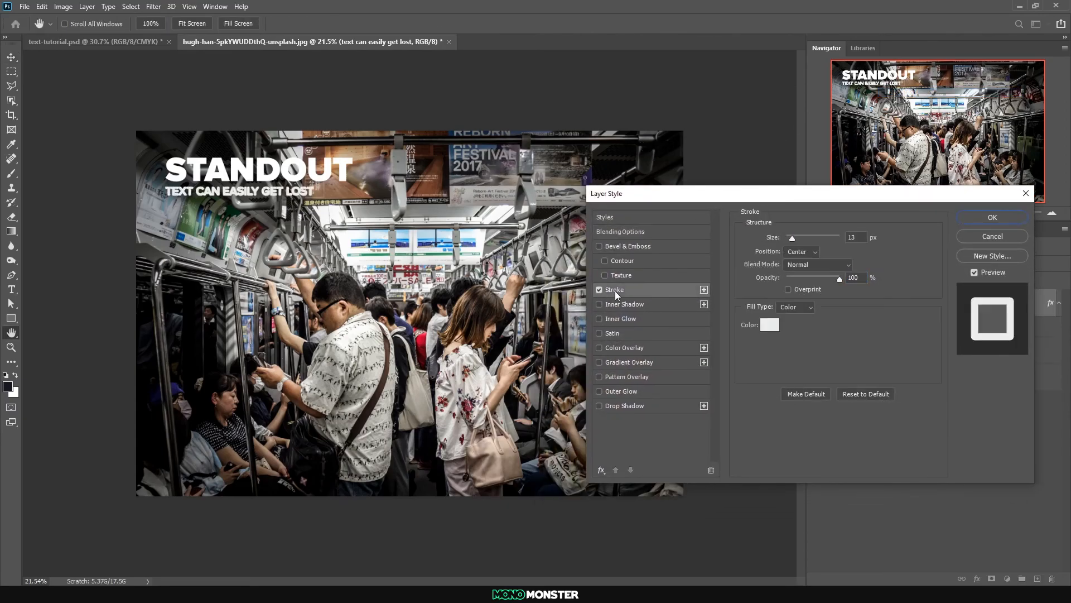
{"action": "left_click", "coordinate": [805, 251]}
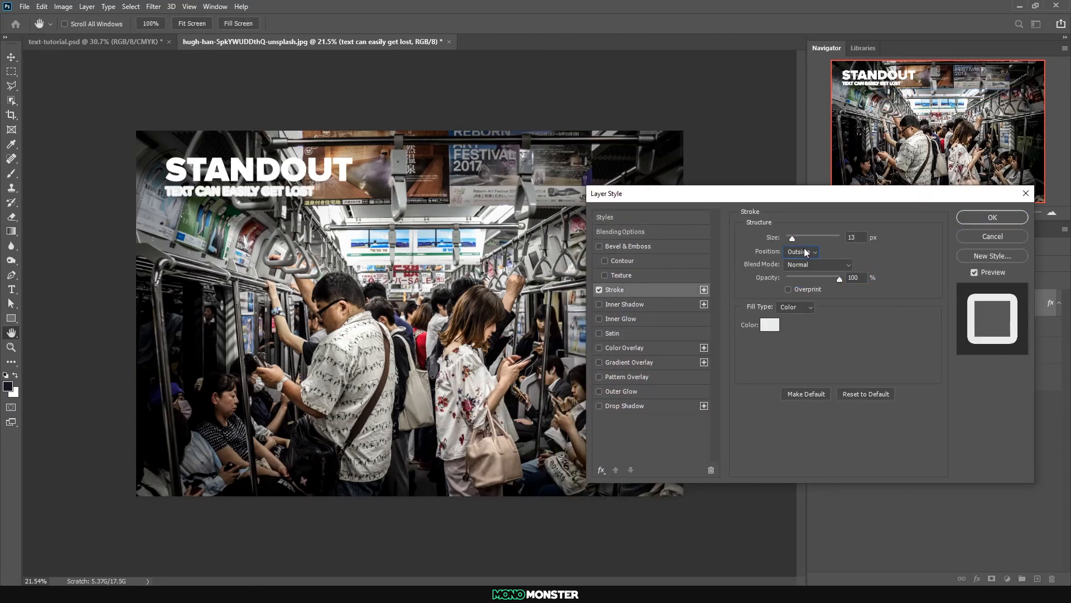
{"action": "left_click_drag", "start_coordinate": [798, 238], "coordinate": [797, 237]}
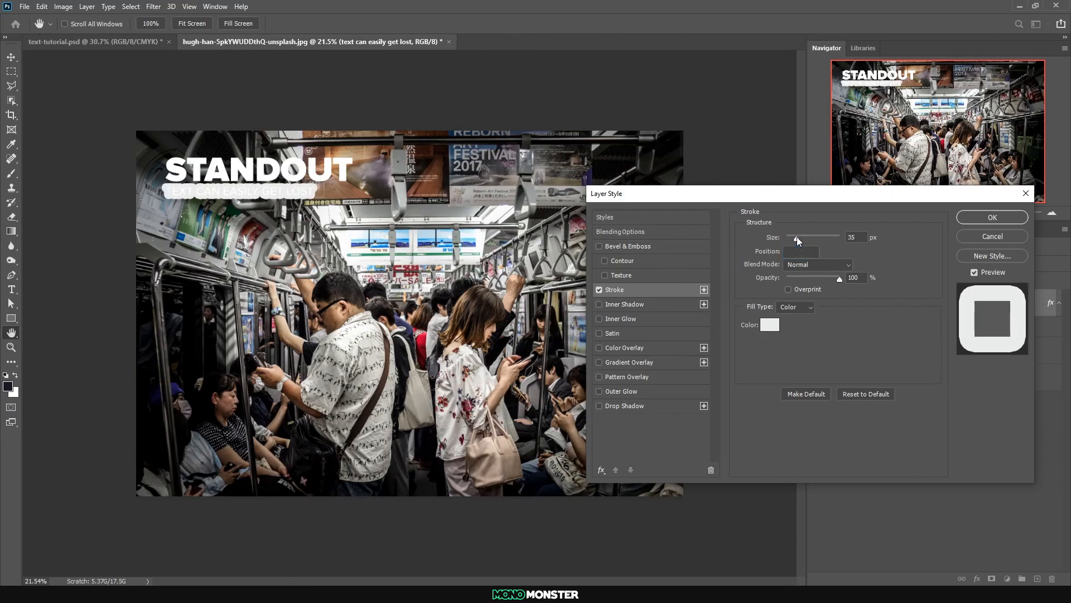
Colour the subtitle's stroke near-black (010102) by sampling a dark area of the photo, and apply the style
{"action": "left_click", "coordinate": [773, 323]}
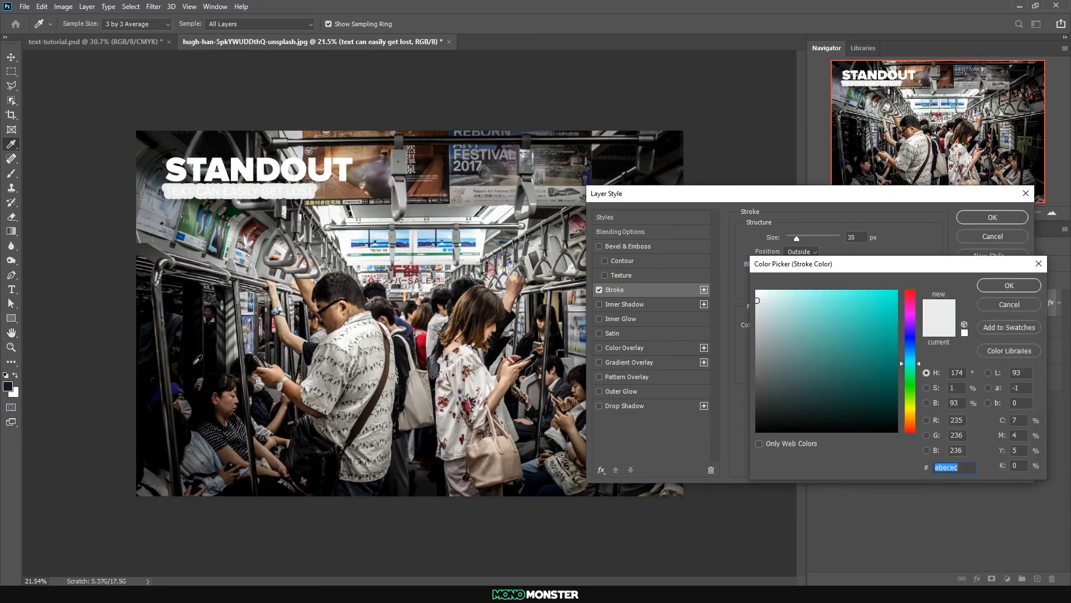
{"action": "left_click", "coordinate": [188, 352]}
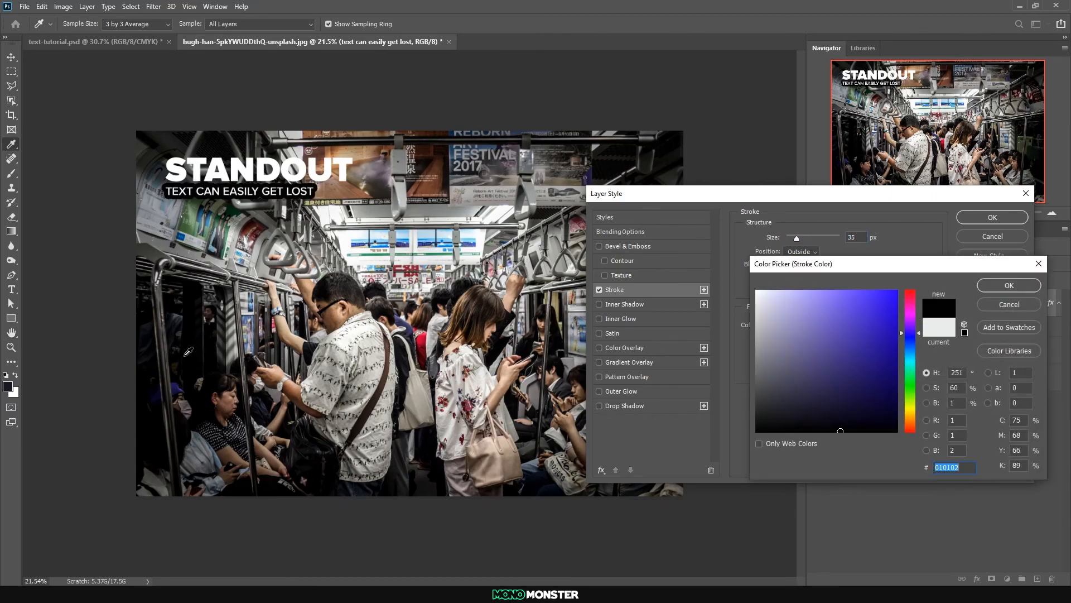
{"action": "left_click", "coordinate": [1009, 285]}
{"action": "left_click", "coordinate": [993, 217]}
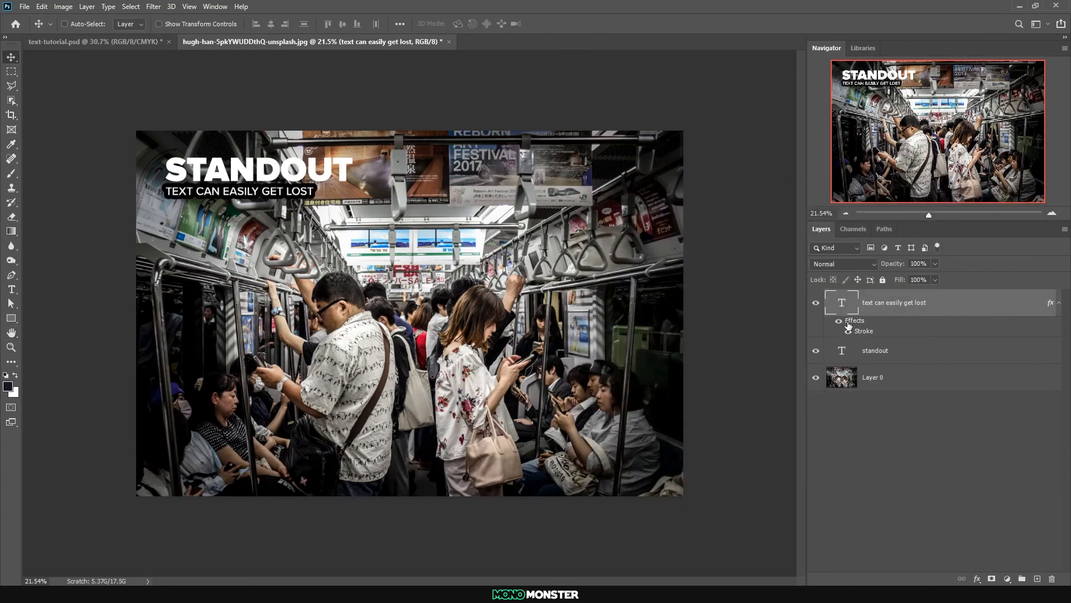
{"action": "double_click", "coordinate": [842, 350]}
{"action": "left_click", "coordinate": [459, 24]}
{"action": "left_click", "coordinate": [199, 338]}
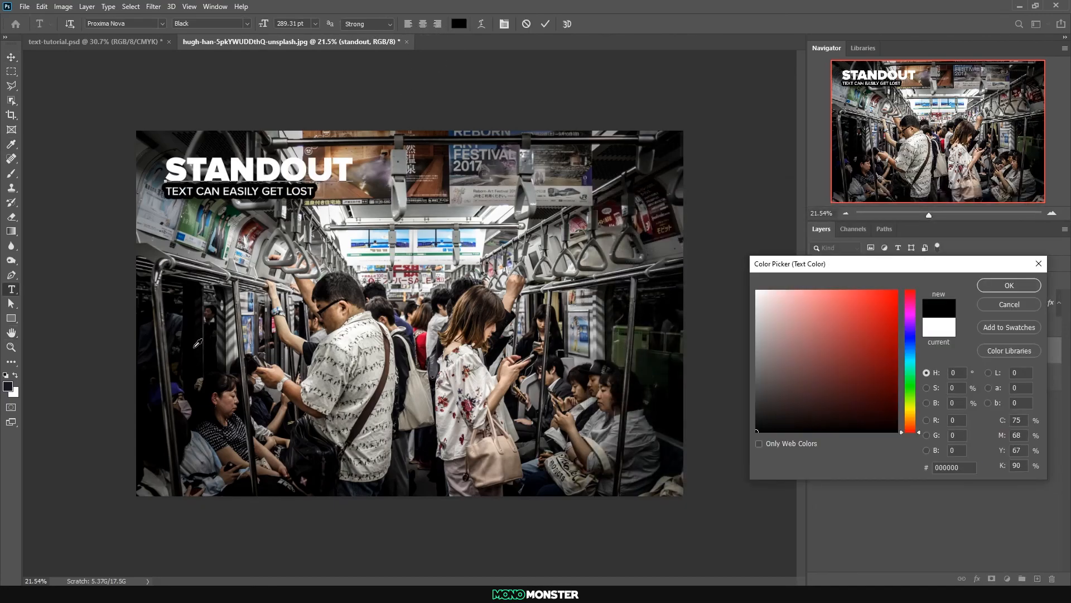
{"action": "left_click", "coordinate": [1008, 305]}
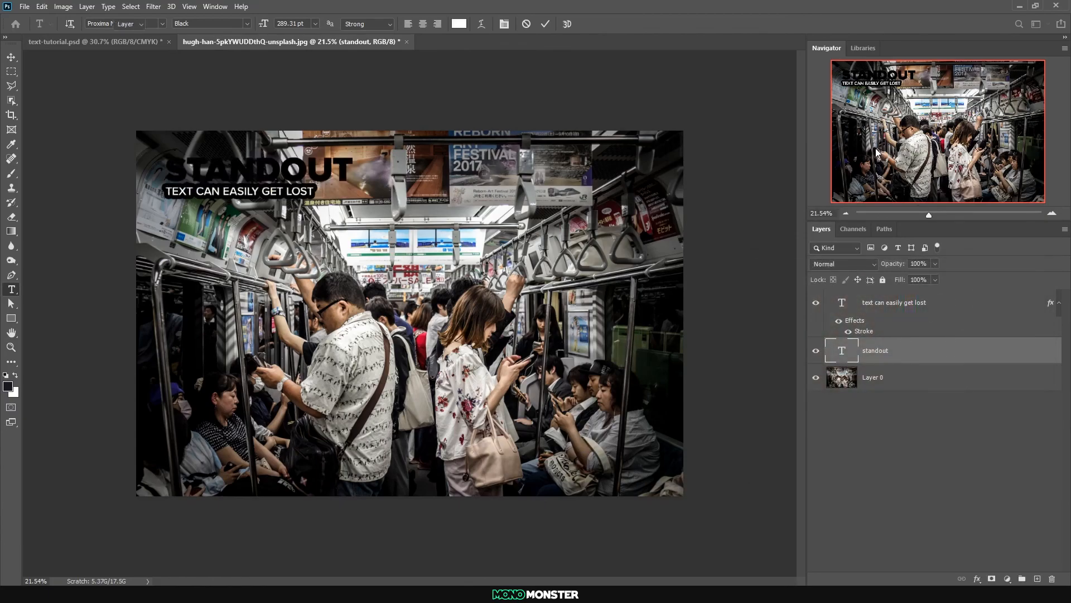
Add a black 35 px outside stroke to STANDOUT
{"action": "left_click", "coordinate": [895, 352]}
{"action": "right_click", "coordinate": [895, 351]}
{"action": "left_click", "coordinate": [909, 92]}
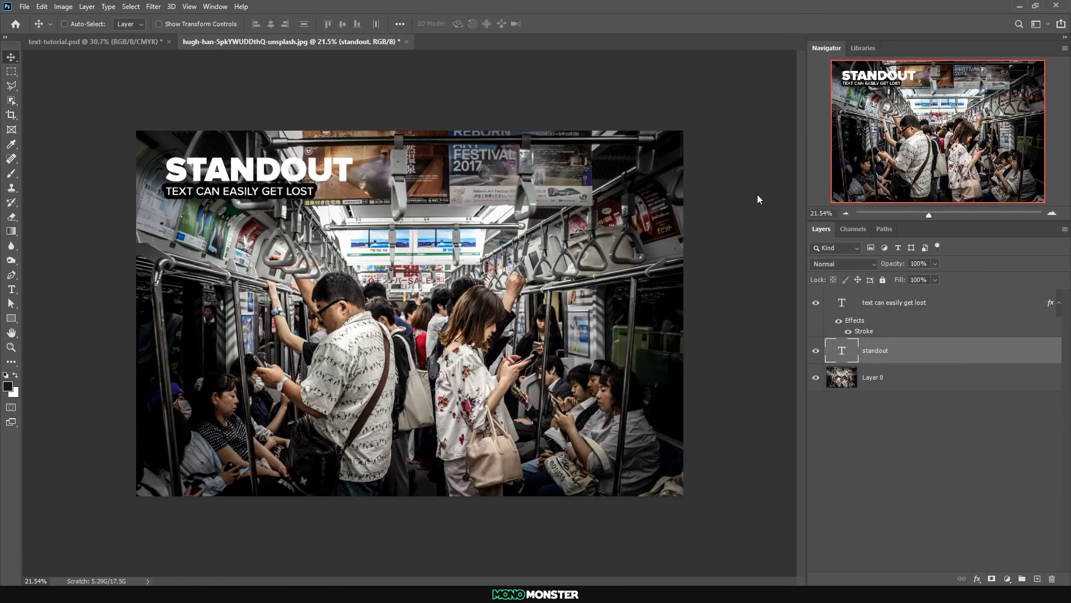
{"action": "left_click_drag", "start_coordinate": [668, 193], "coordinate": [685, 198]}
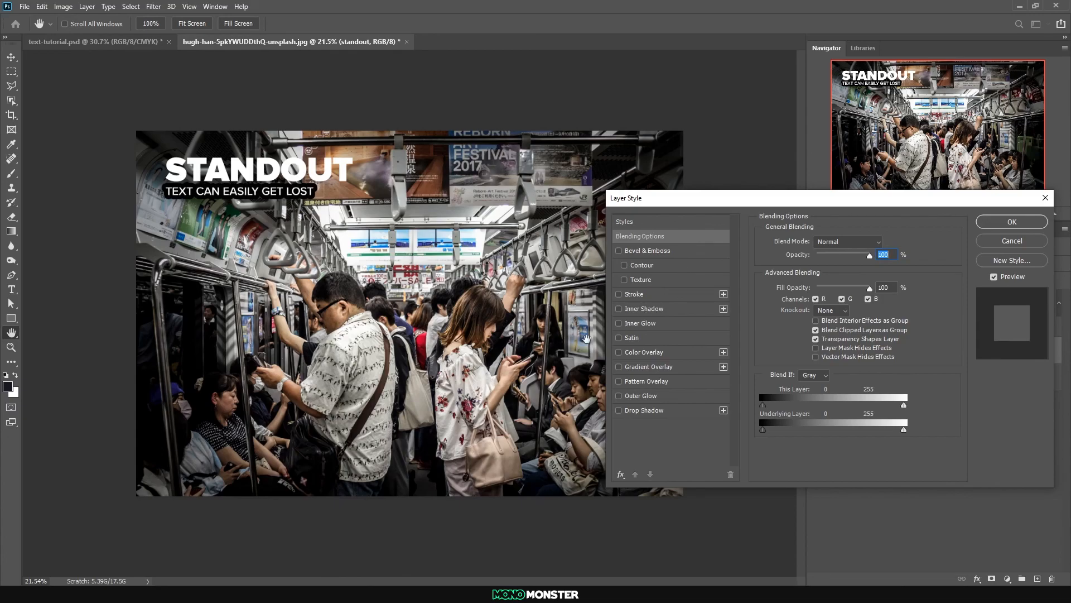
{"action": "left_click", "coordinate": [619, 294]}
{"action": "left_click", "coordinate": [691, 291]}
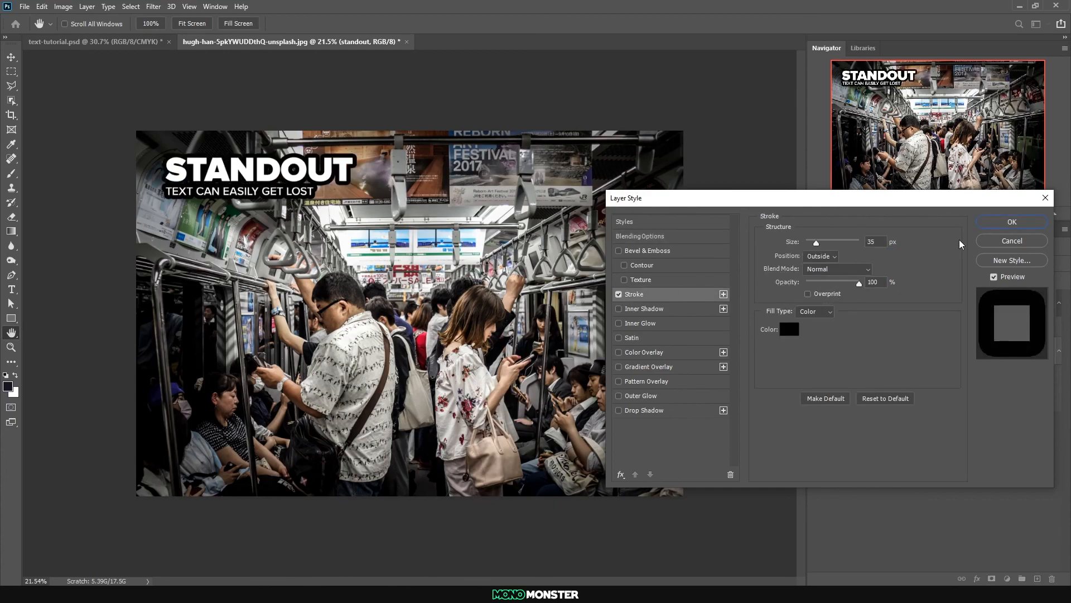
{"action": "left_click", "coordinate": [1012, 222]}
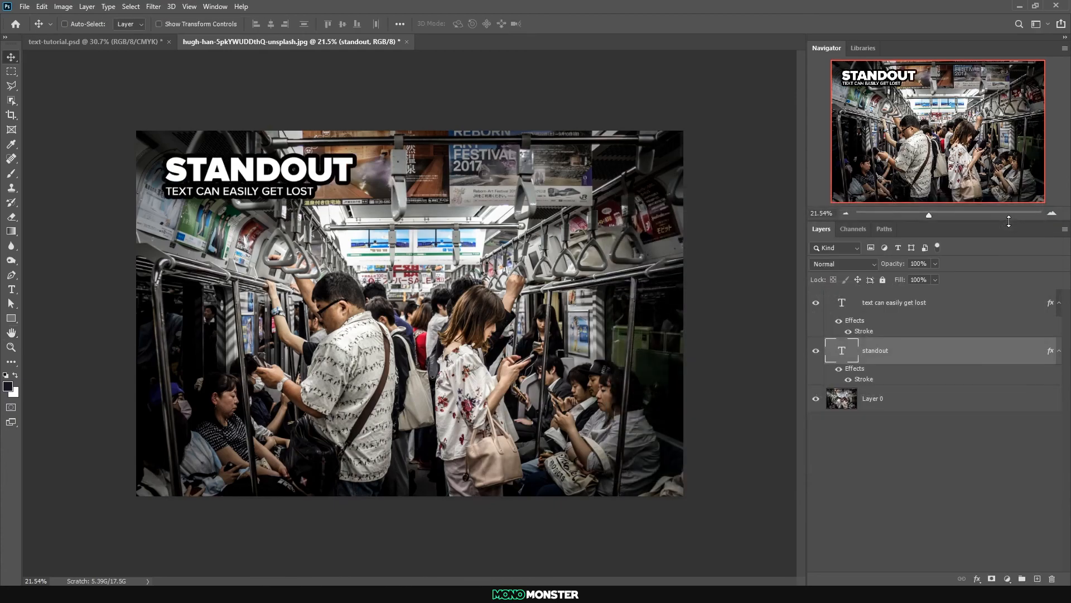
Move STANDOUT and the subtitle to the photo's lower-left corner, with STANDOUT scaled down and layered above the subtitle
{"action": "left_click", "coordinate": [919, 316]}
{"action": "left_click", "coordinate": [882, 355]}
{"action": "left_click_drag", "start_coordinate": [182, 163], "coordinate": [249, 302]}
{"action": "key", "text": "ctrl+z"}
{"action": "left_click", "coordinate": [896, 306], "text": "shift"}
{"action": "left_click_drag", "start_coordinate": [212, 167], "coordinate": [428, 439]}
{"action": "key", "text": "ctrl+t"}
{"action": "left_click_drag", "start_coordinate": [584, 413], "coordinate": [575, 443]}
{"action": "key", "text": "Escape"}
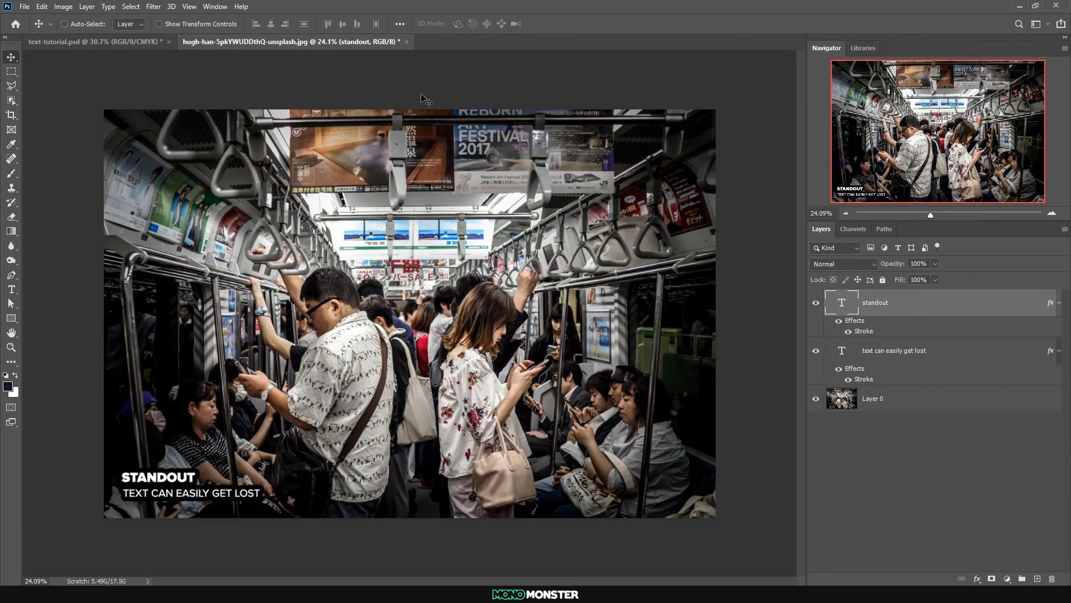
Close the subway photo and return to the text-tutorial.psd document
{"action": "left_click", "coordinate": [140, 42]}
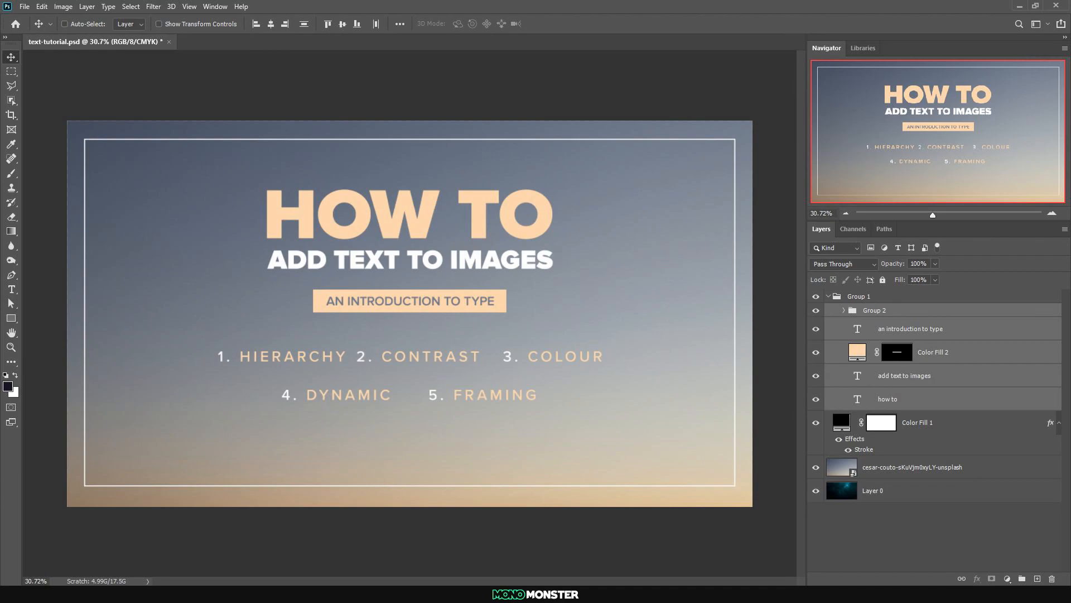